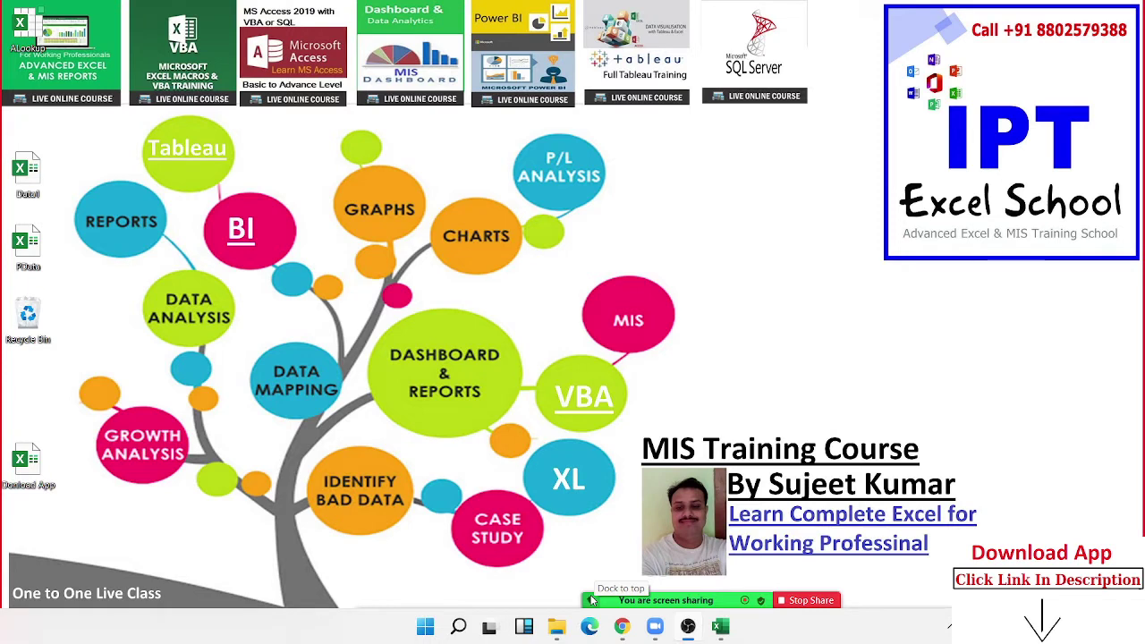
Step: Bring Chrome forward and scroll the number-format support article up to its title
click(621, 627)
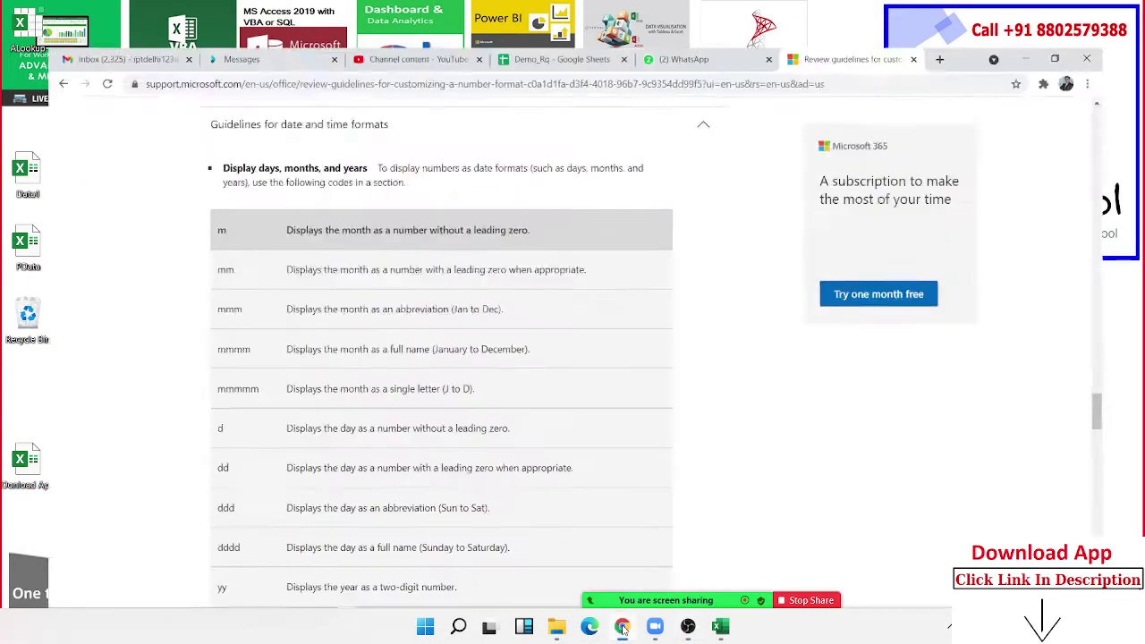
mouse_move(591, 583)
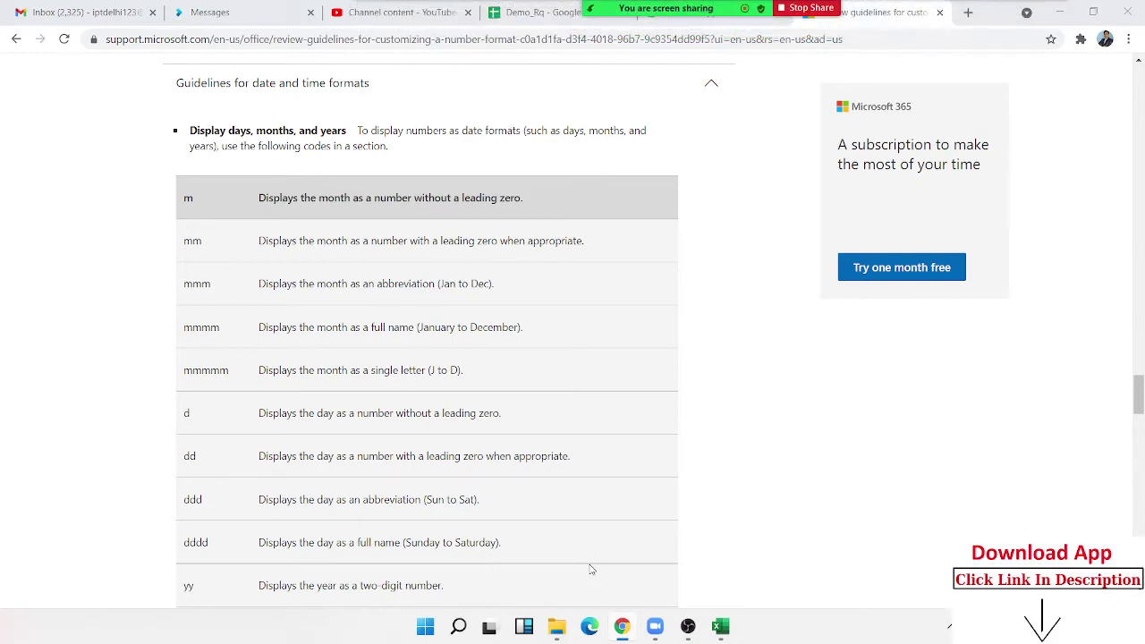
scroll(421, 387, up, 10)
scroll(421, 387, up, 10)
scroll(421, 387, up, 10)
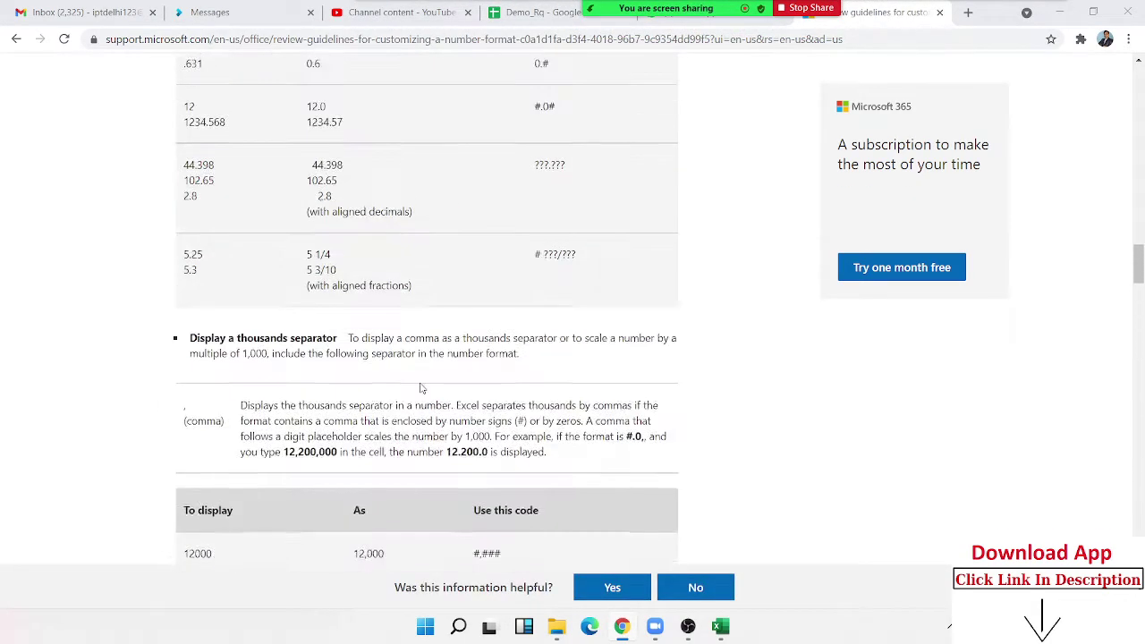
scroll(421, 388, up, 5)
scroll(421, 387, up, 5)
scroll(421, 387, up, 5)
scroll(421, 387, up, 5)
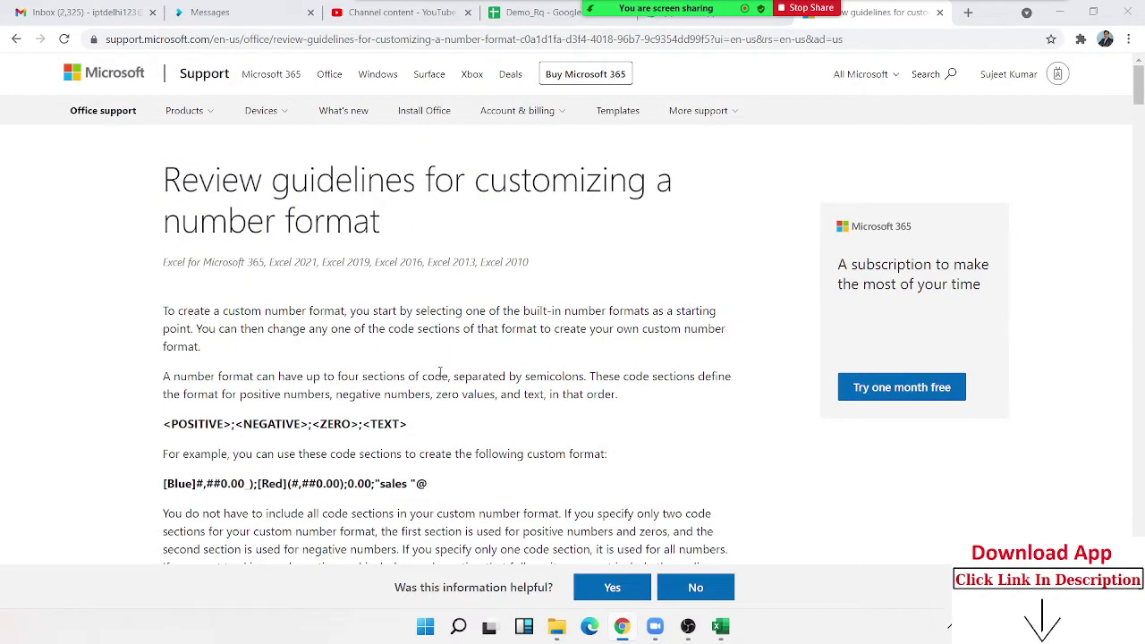
mouse_move(584, 6)
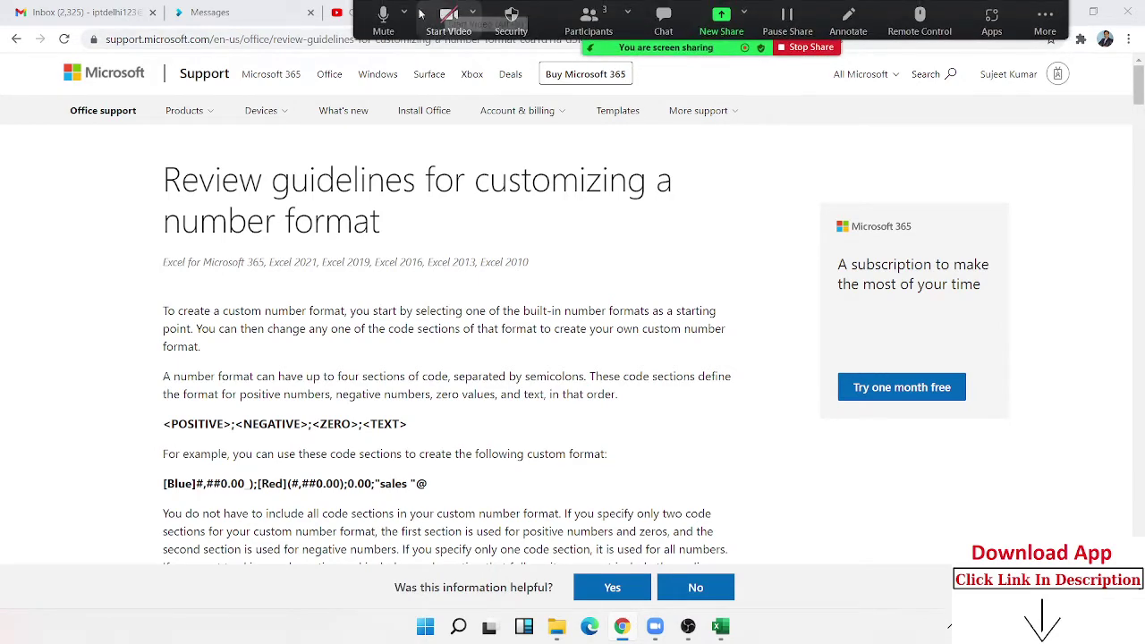
Step: Mute the meeting audio, then open and close the participants list
click(385, 18)
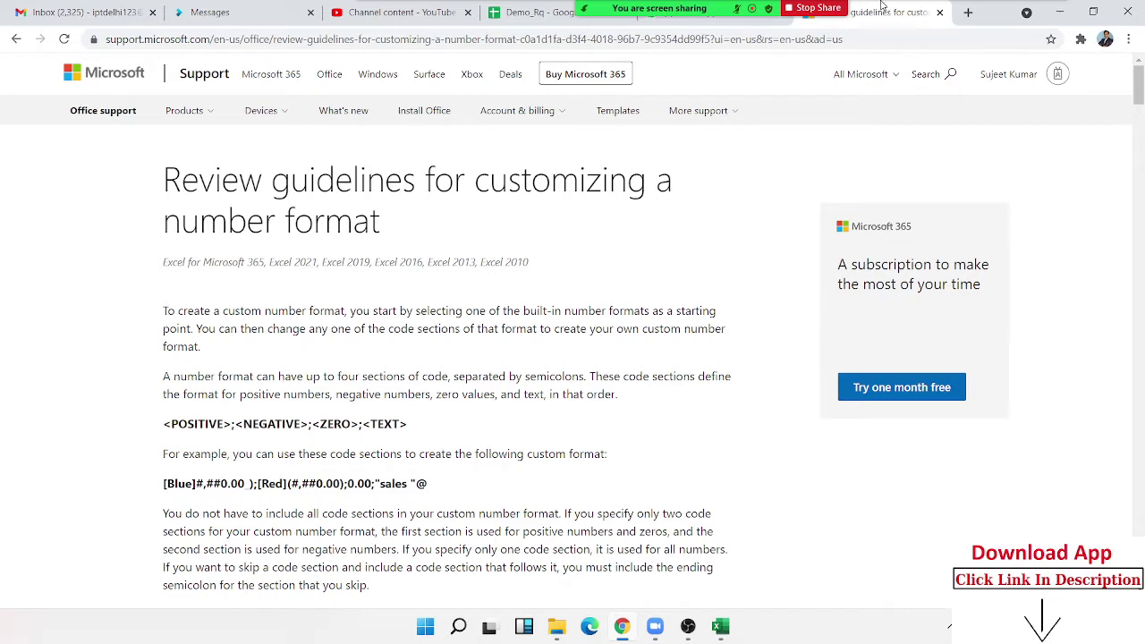
mouse_move(613, 44)
click(588, 20)
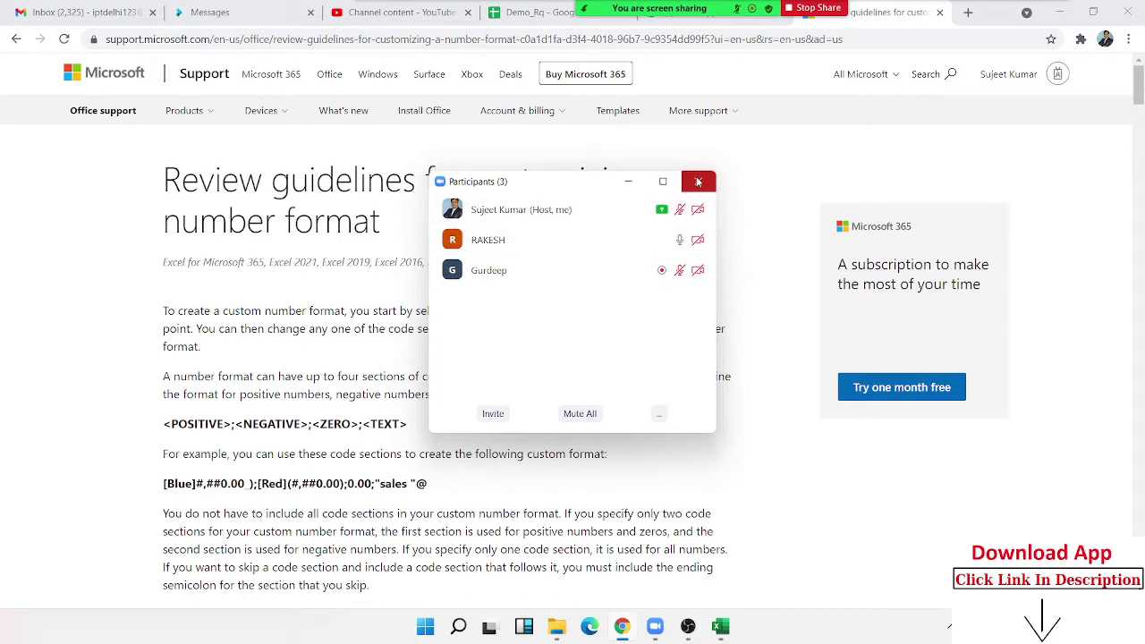
click(698, 181)
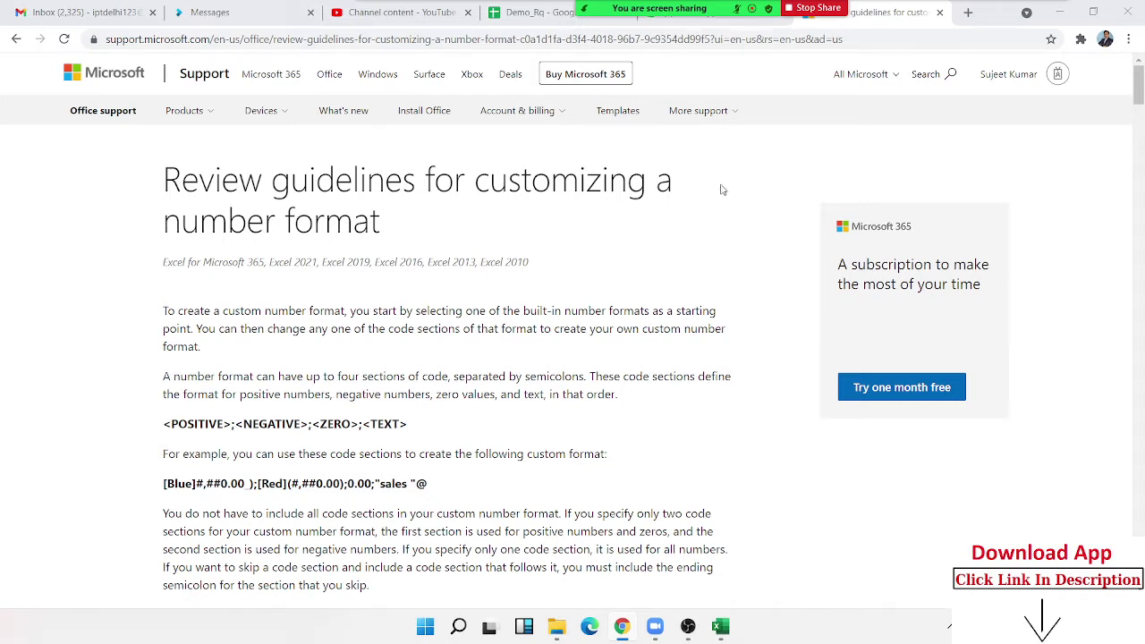
mouse_move(390, 29)
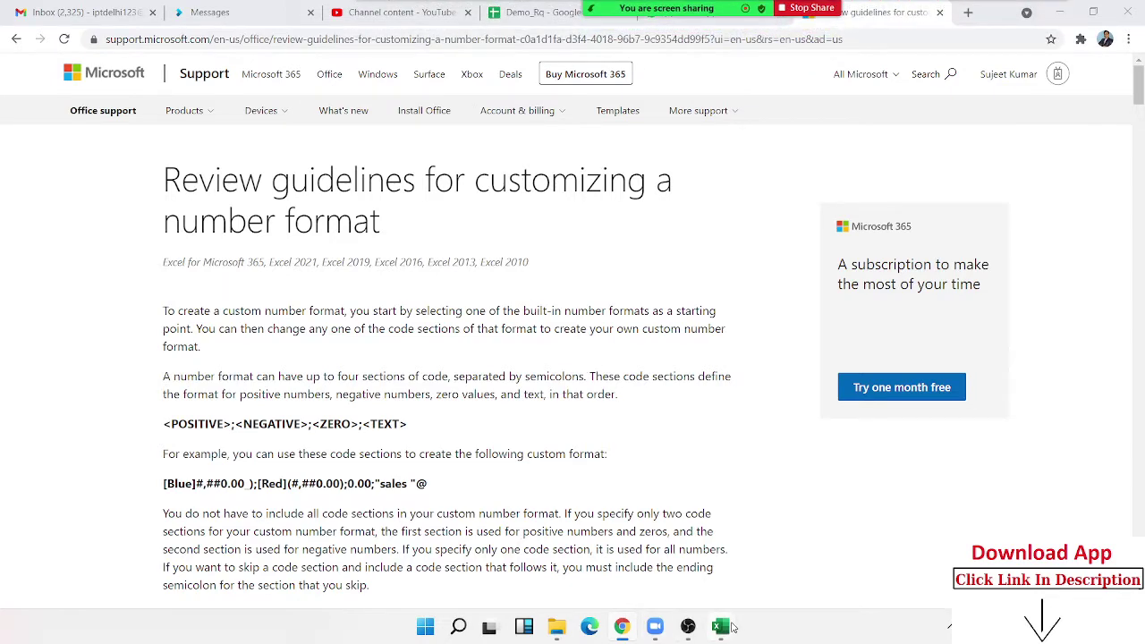
Step: Switch to the Book3 workbook and enter 205 in cell A2
mouse_move(721, 625)
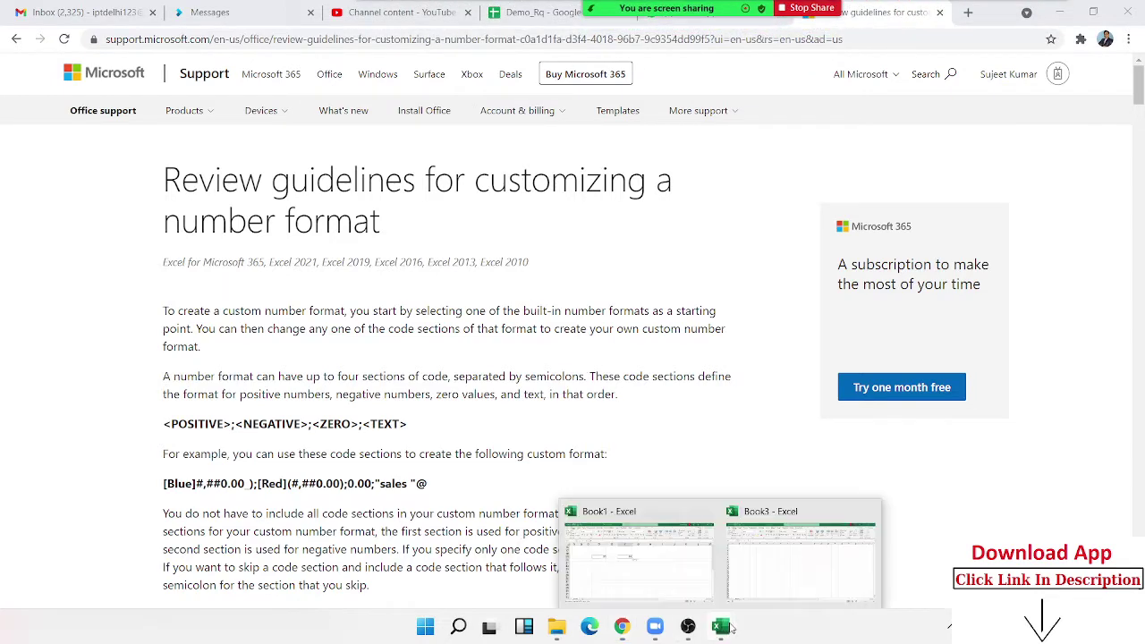
click(771, 580)
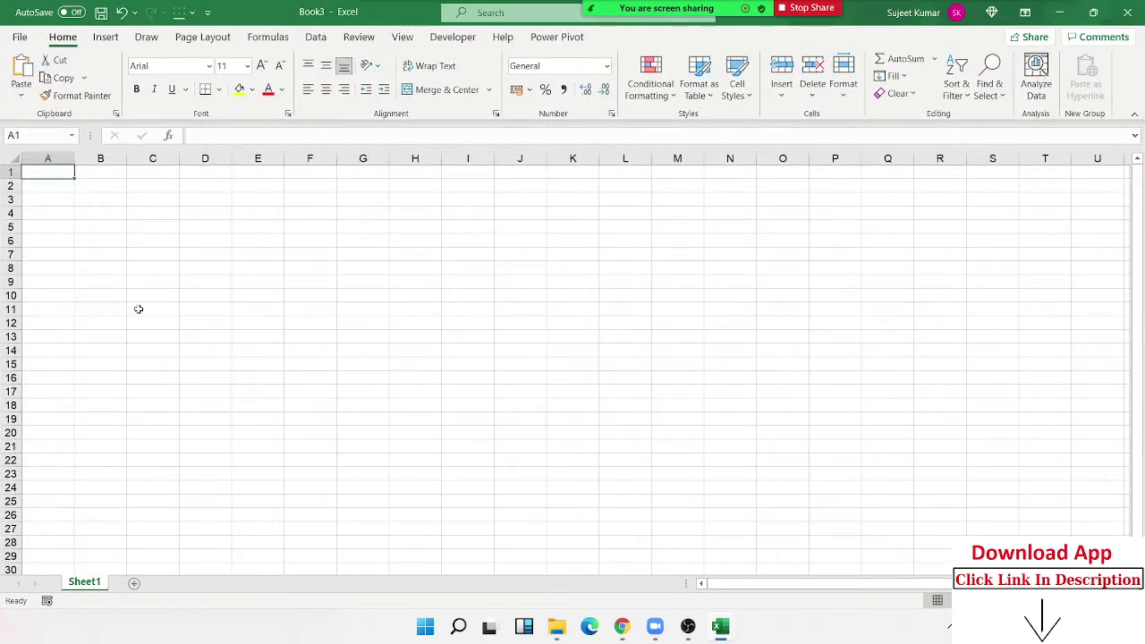
ctrl+scroll(142, 312, up, 3)
ctrl+scroll(139, 299, up, 4)
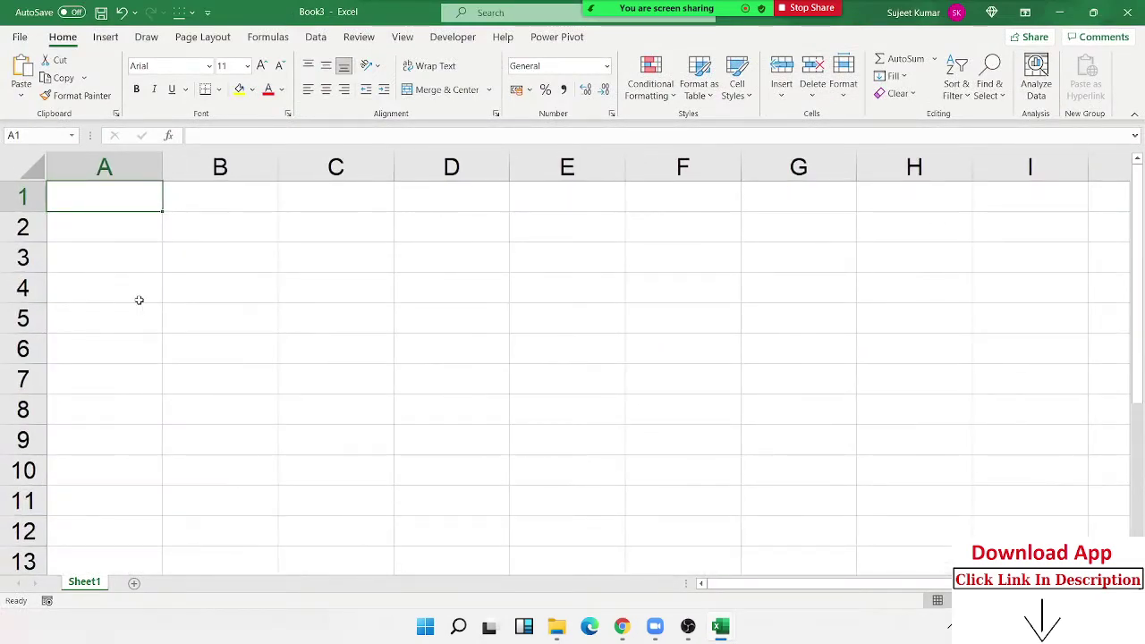
click(105, 225)
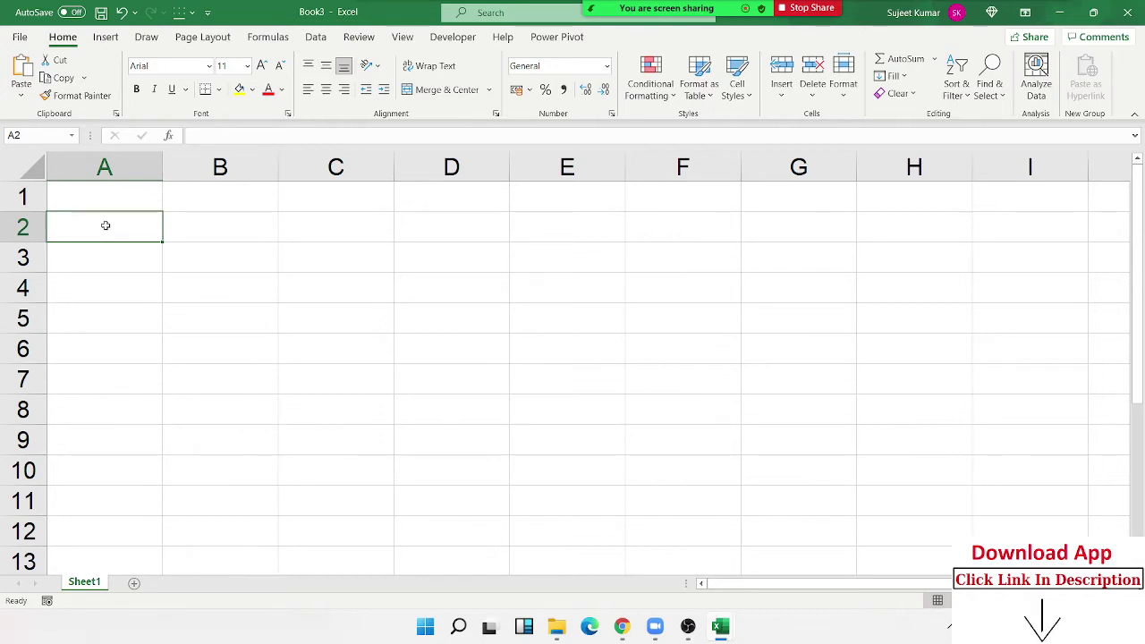
text(20)
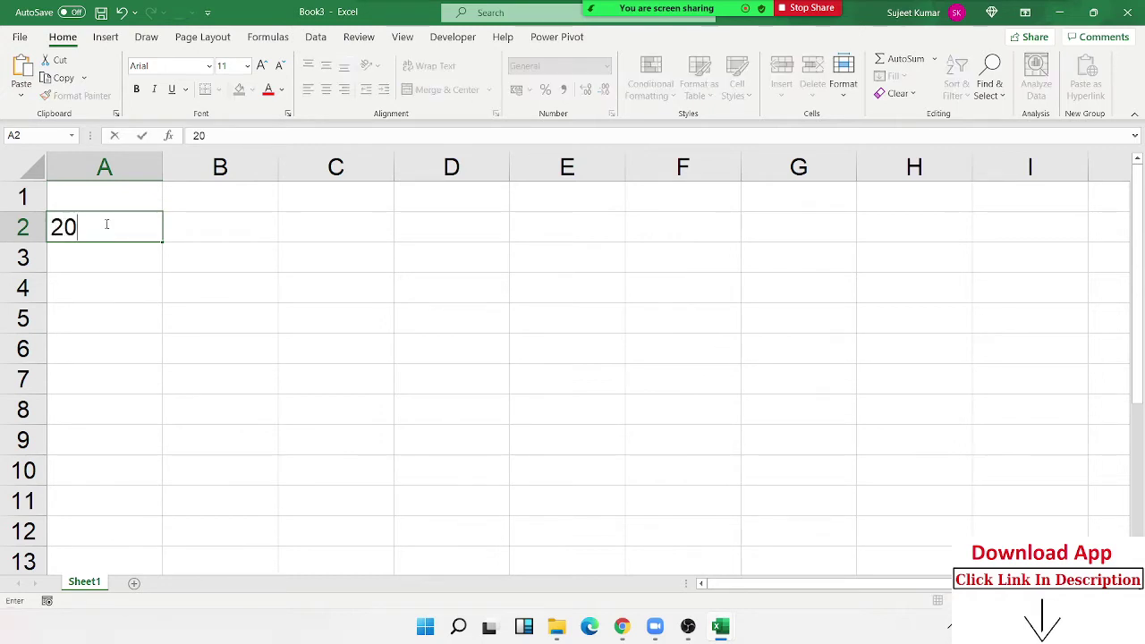
text(5)
key(Return)
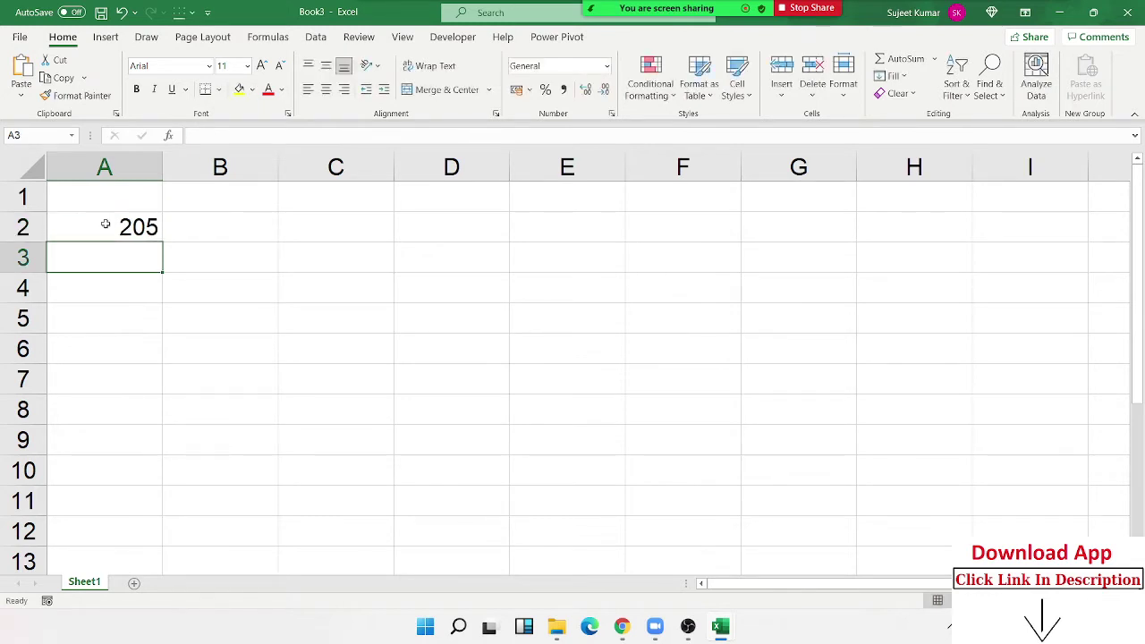
Step: Replace A2 with 500, try the text 'MRP 500', then undo back to 500
scroll(195, 294, up, 1)
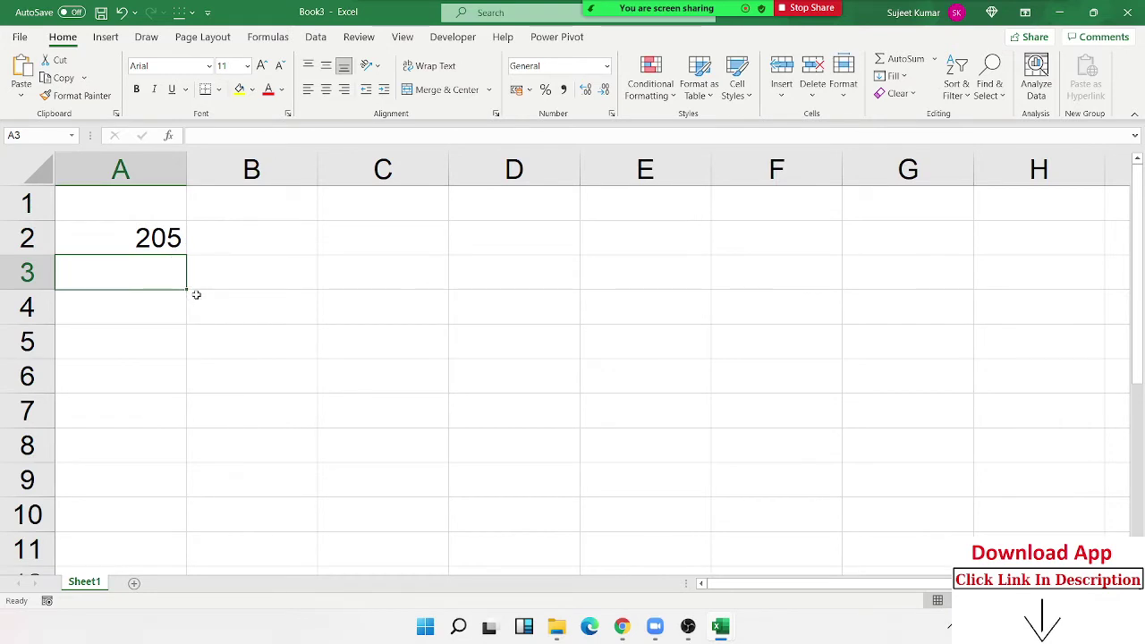
key(Up)
text(500)
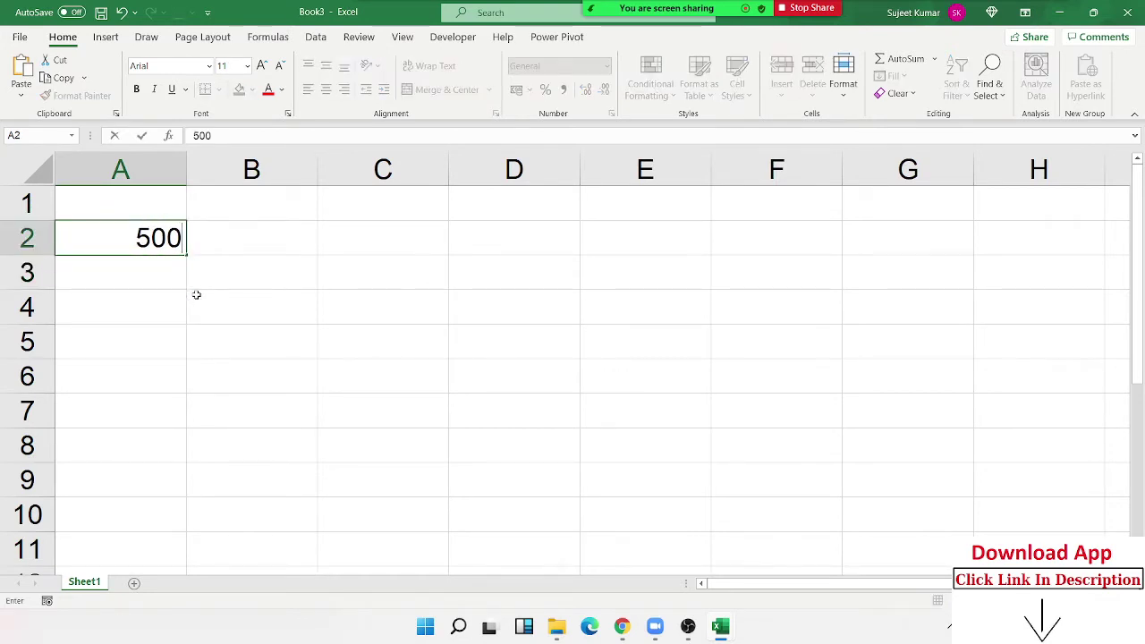
key(Return)
key(Up)
text(MR)
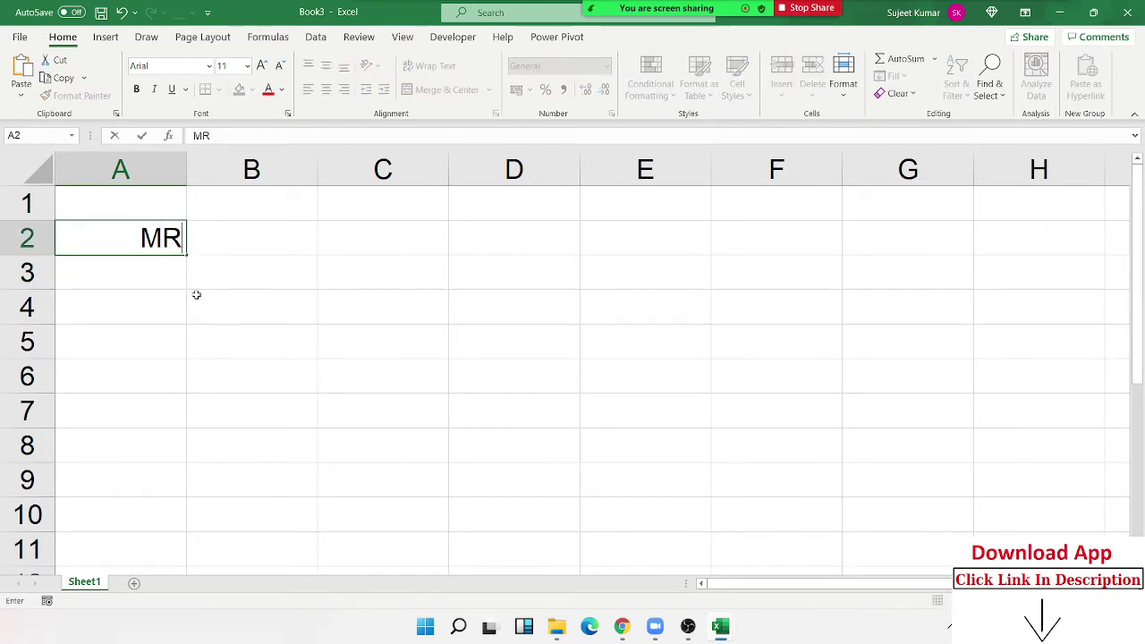
text(P 500)
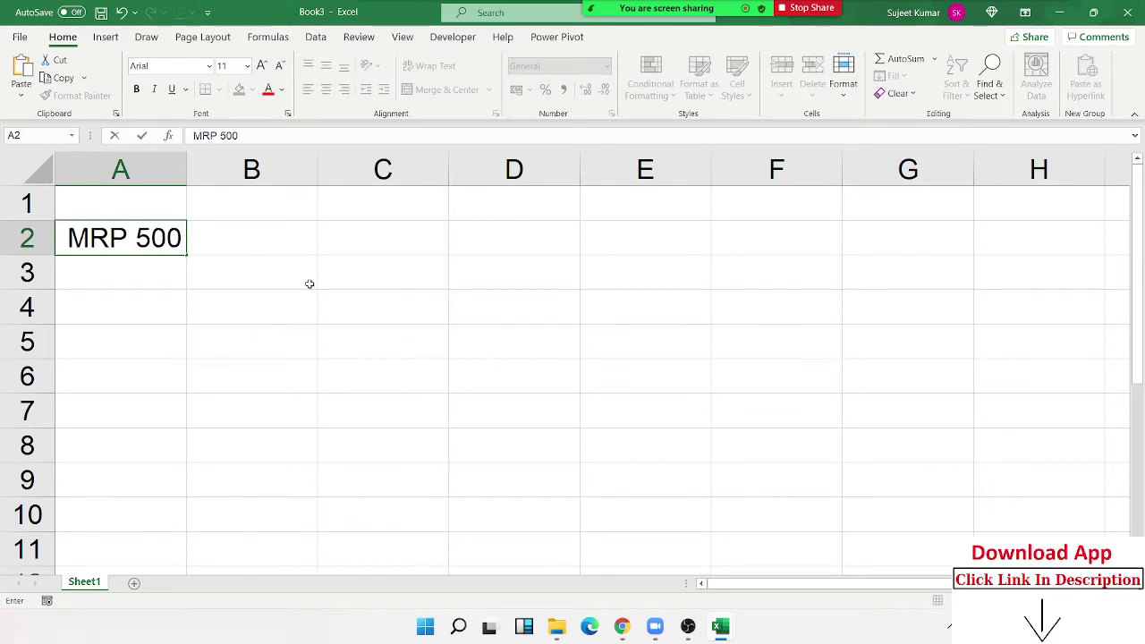
key(Return)
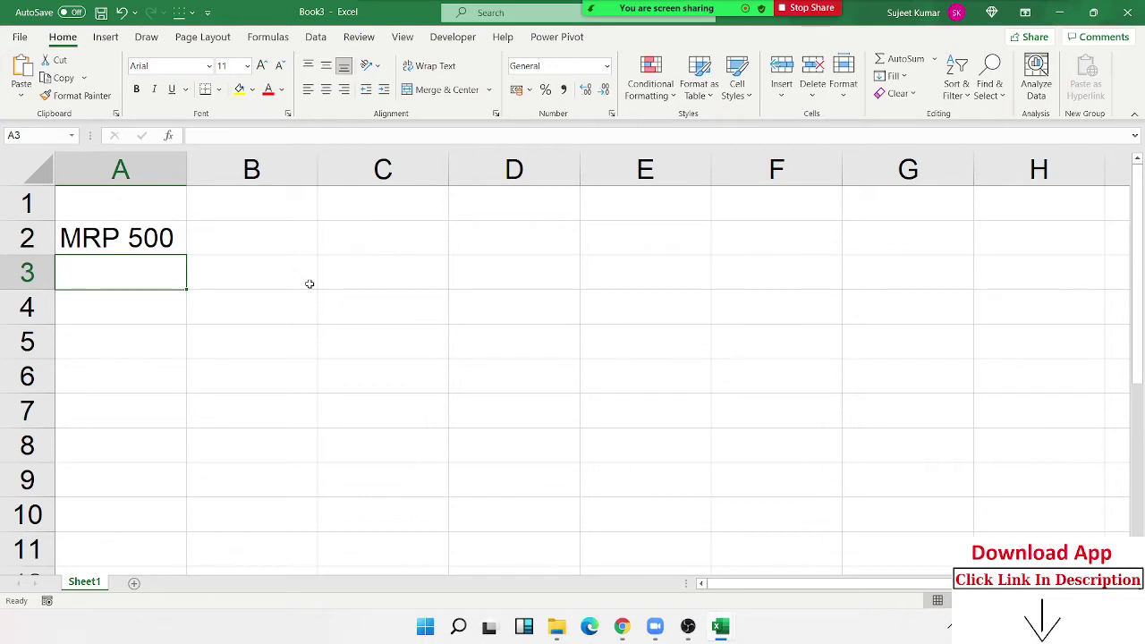
key(ctrl+z)
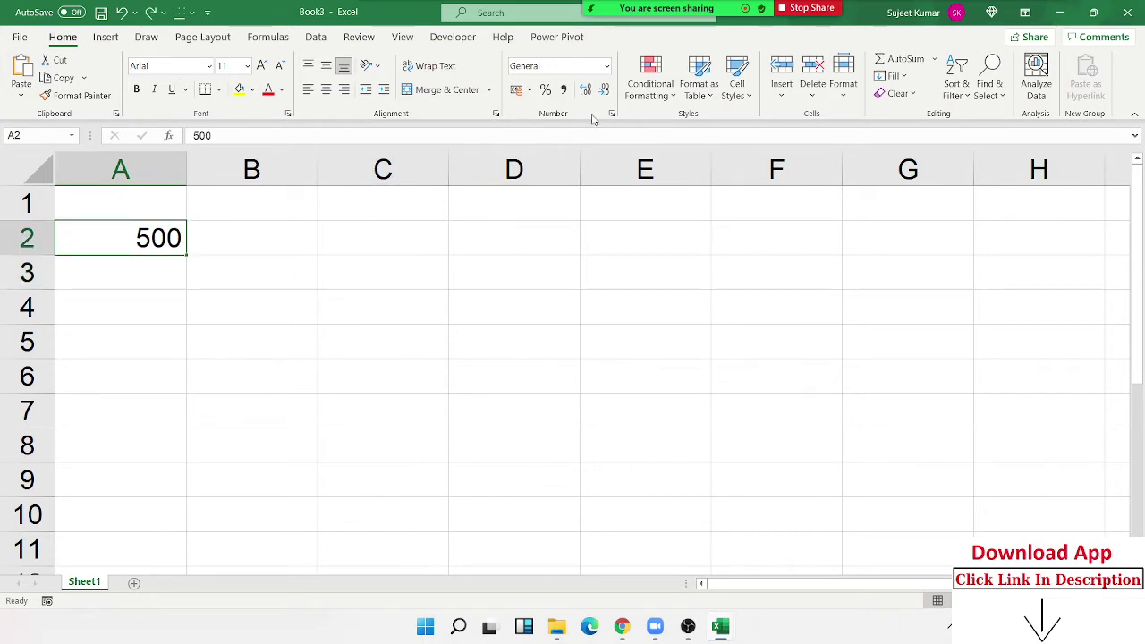
Step: Give A2 the custom number format "MRP"
click(612, 114)
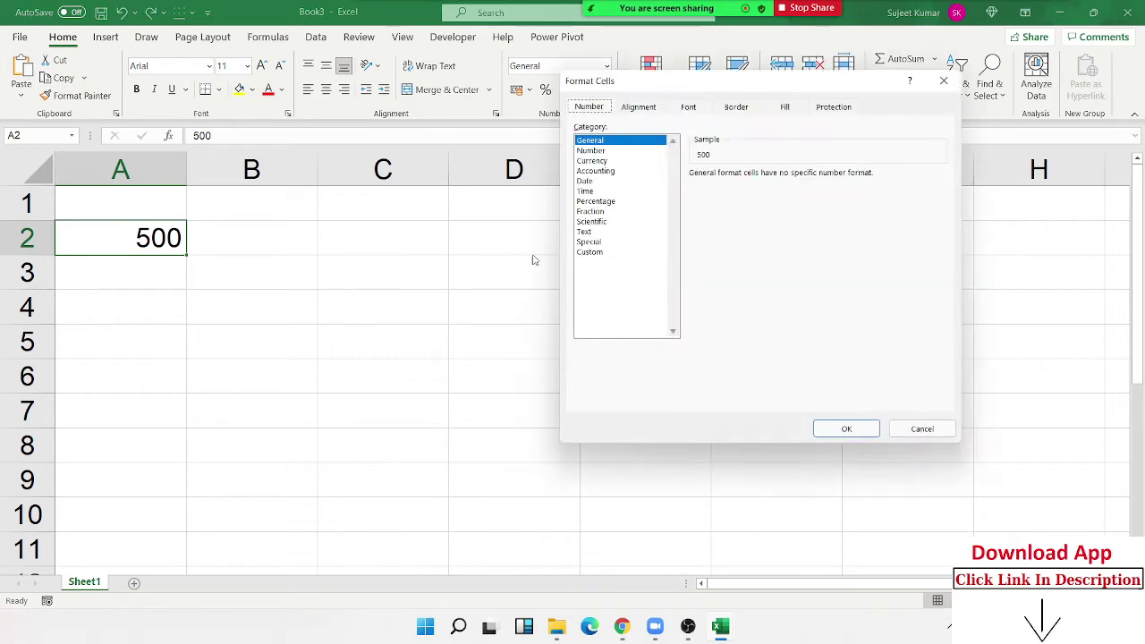
click(589, 252)
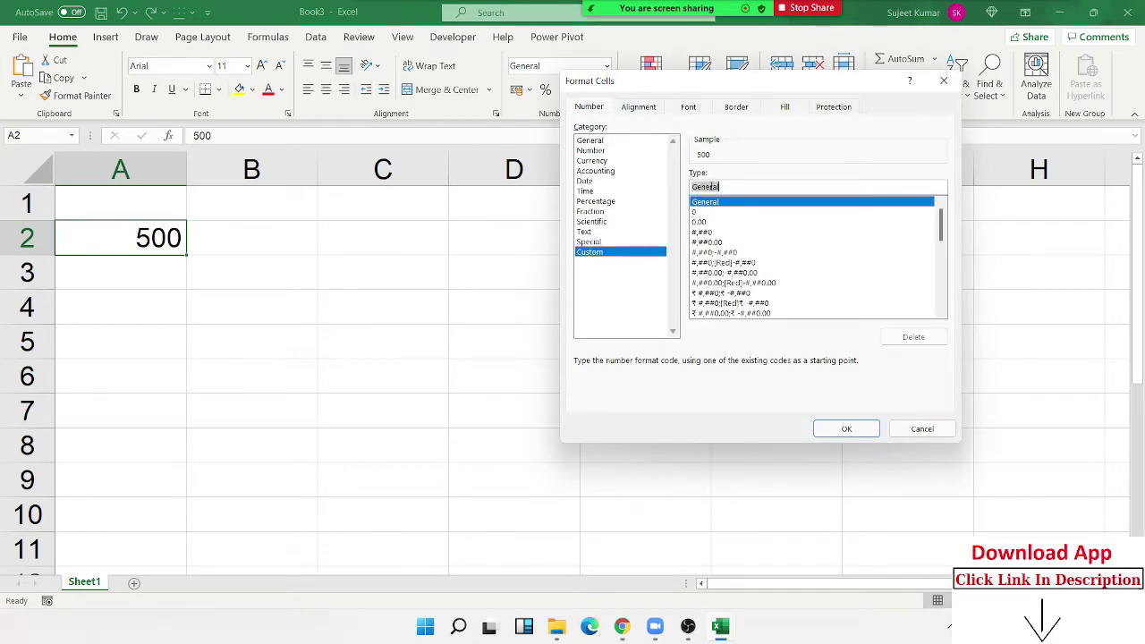
double_click(717, 186)
text("MRP)
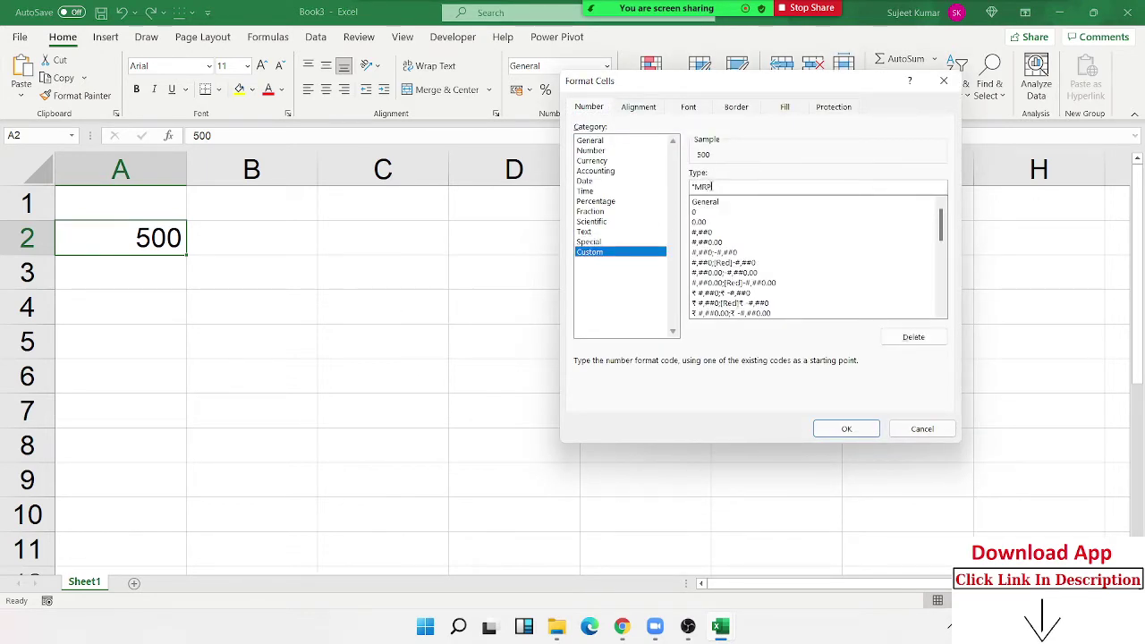
text(")
key(Return)
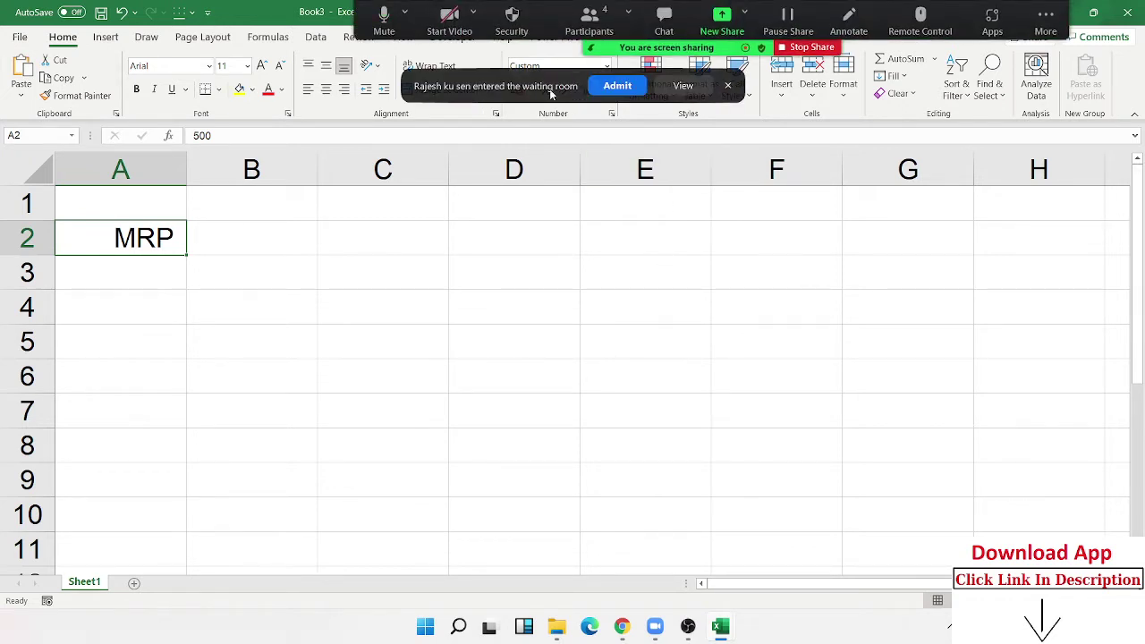
Step: Dismiss the waiting-room notice and extend A2's format to "MRP" 0, showing MRP 500
click(601, 86)
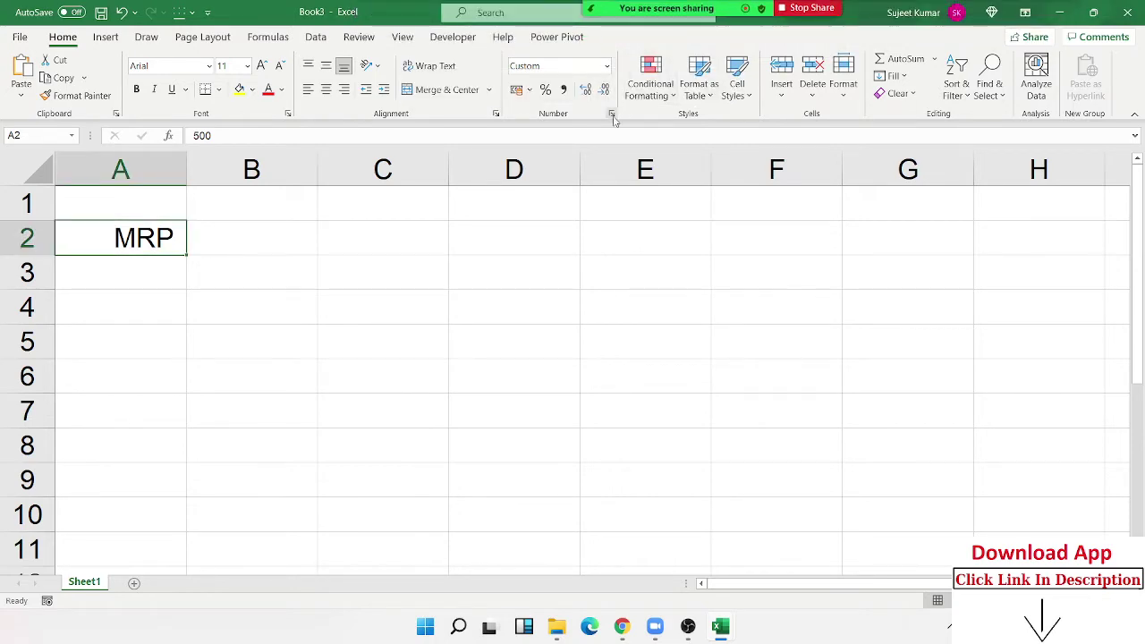
click(612, 114)
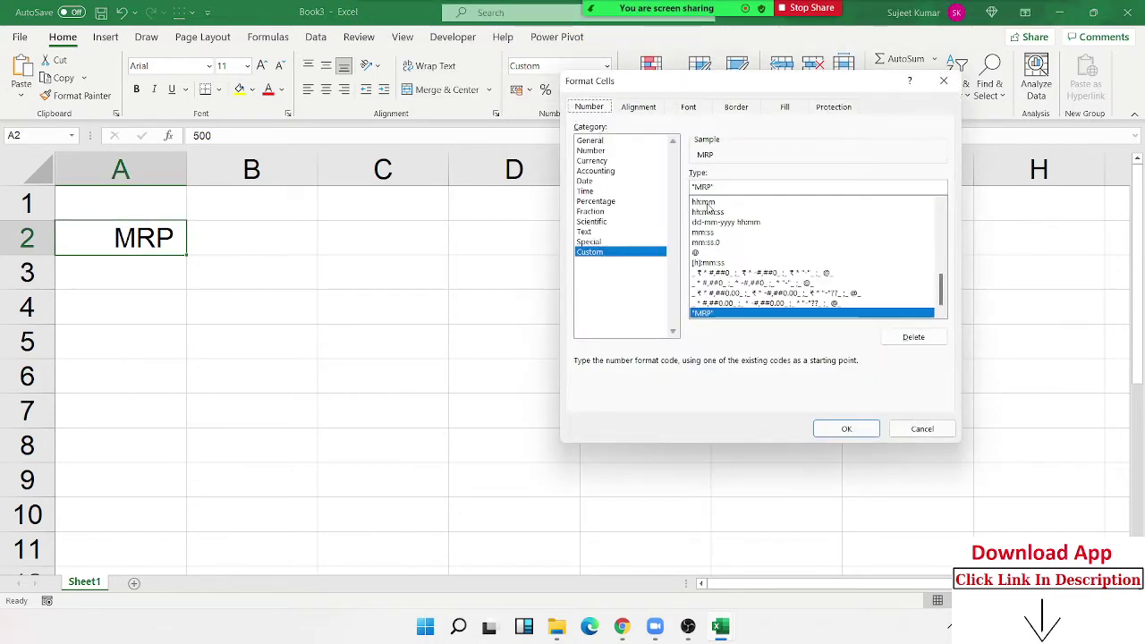
click(726, 189)
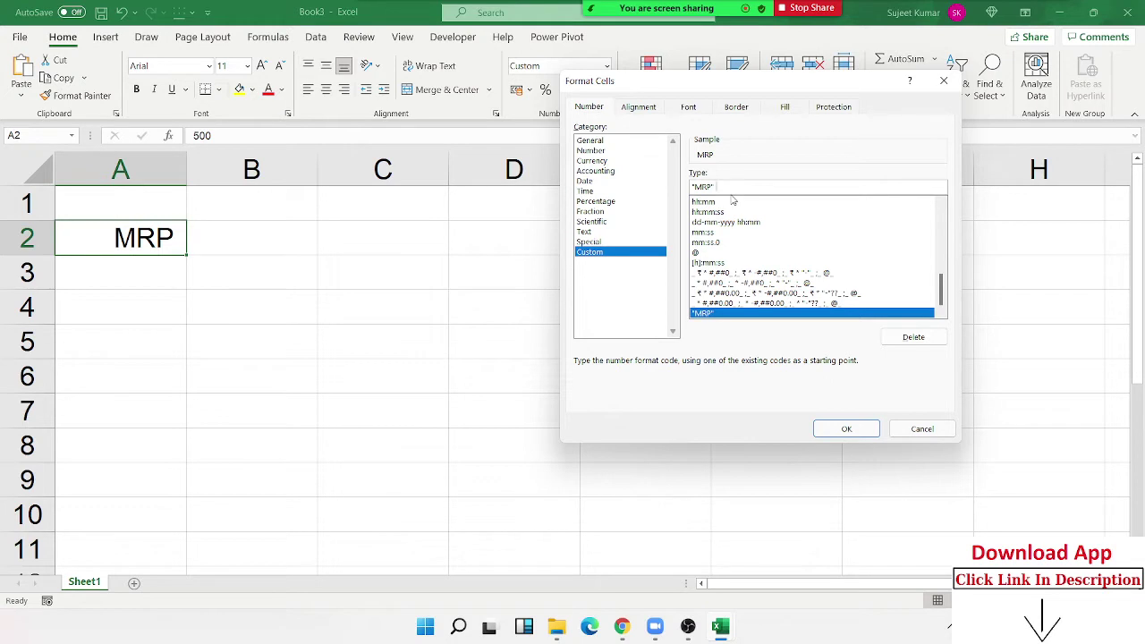
text(0)
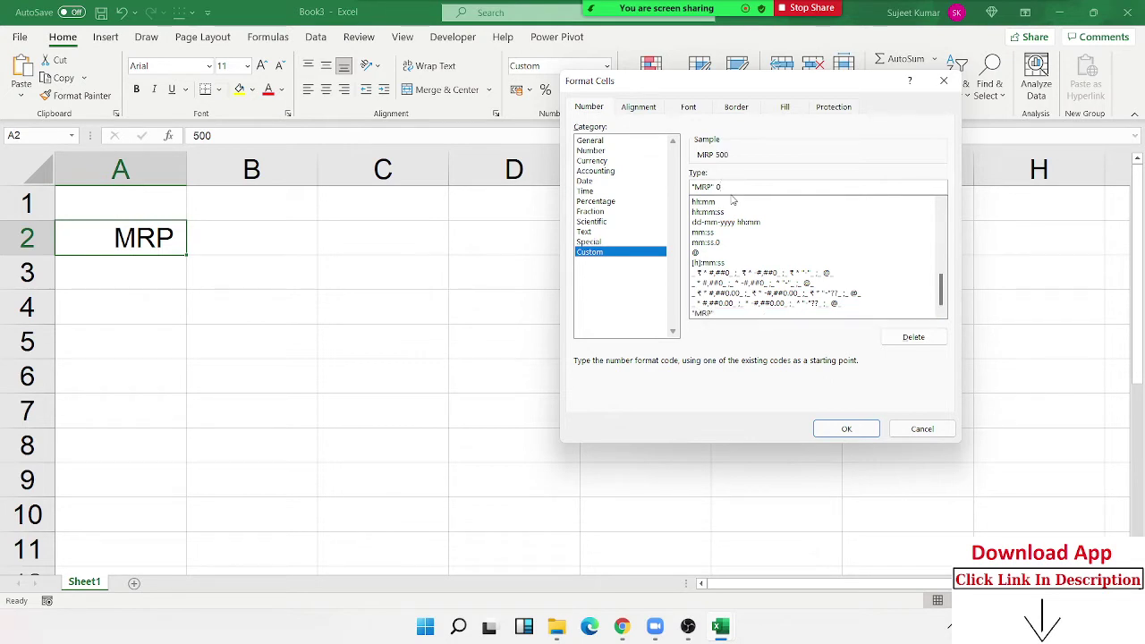
key(Return)
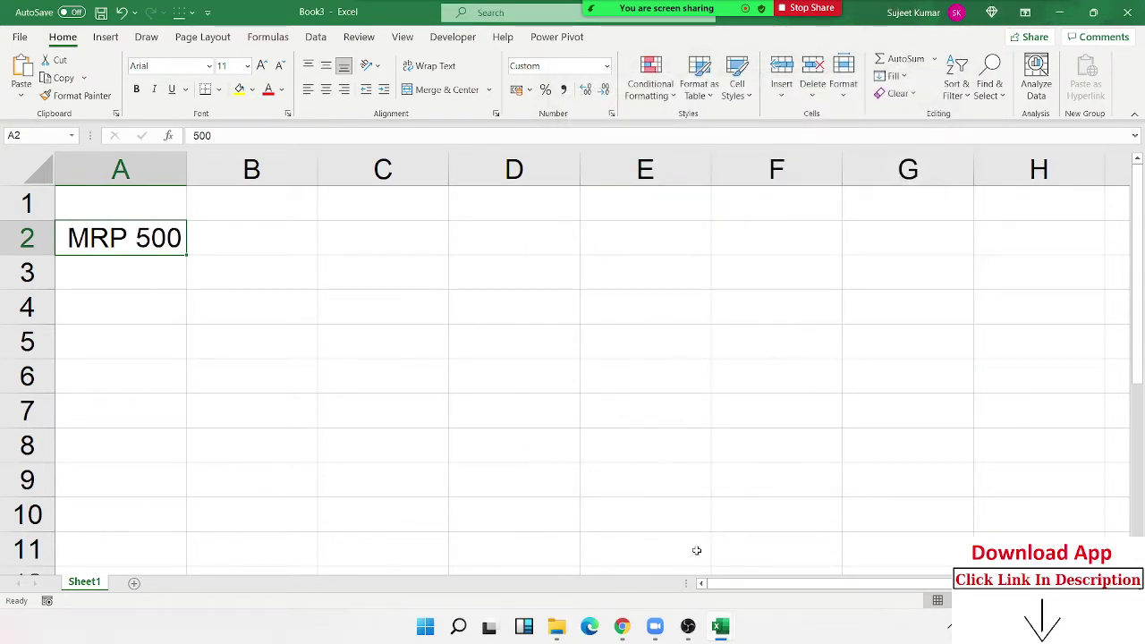
mouse_move(622, 626)
click(638, 554)
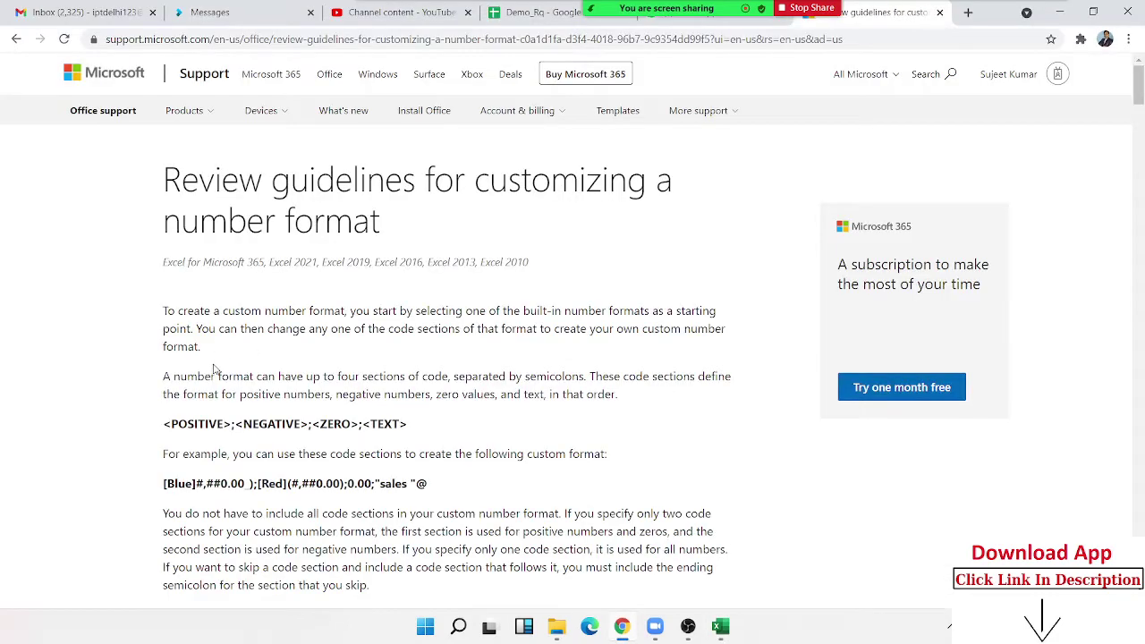
scroll(215, 369, down, 1)
double_click(203, 350)
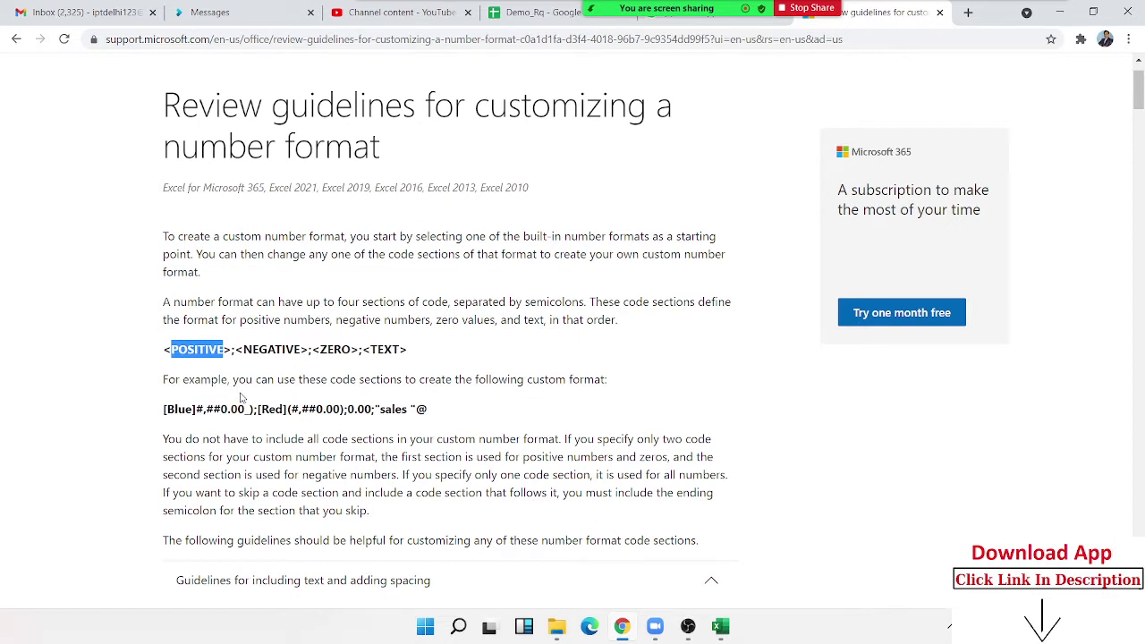
double_click(252, 356)
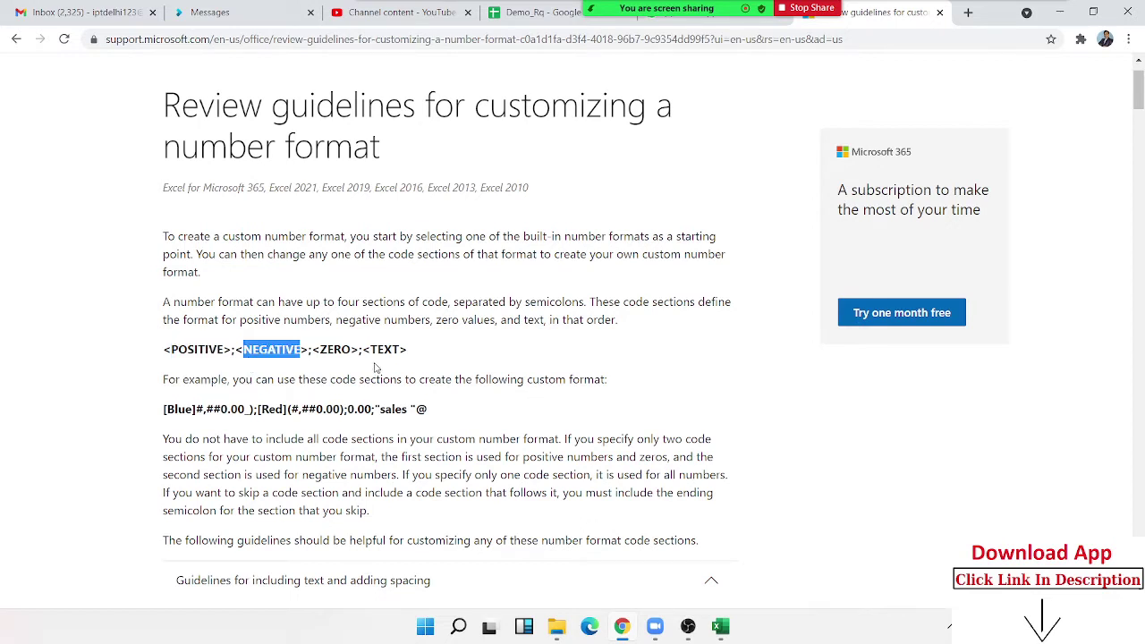
click(326, 351)
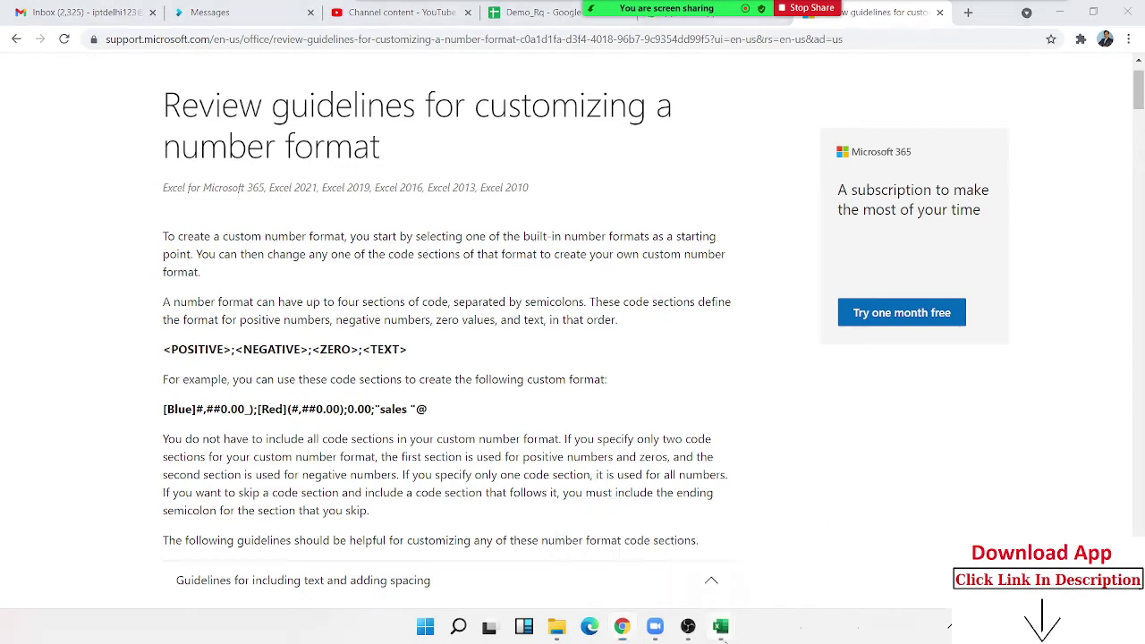
mouse_move(720, 626)
click(747, 537)
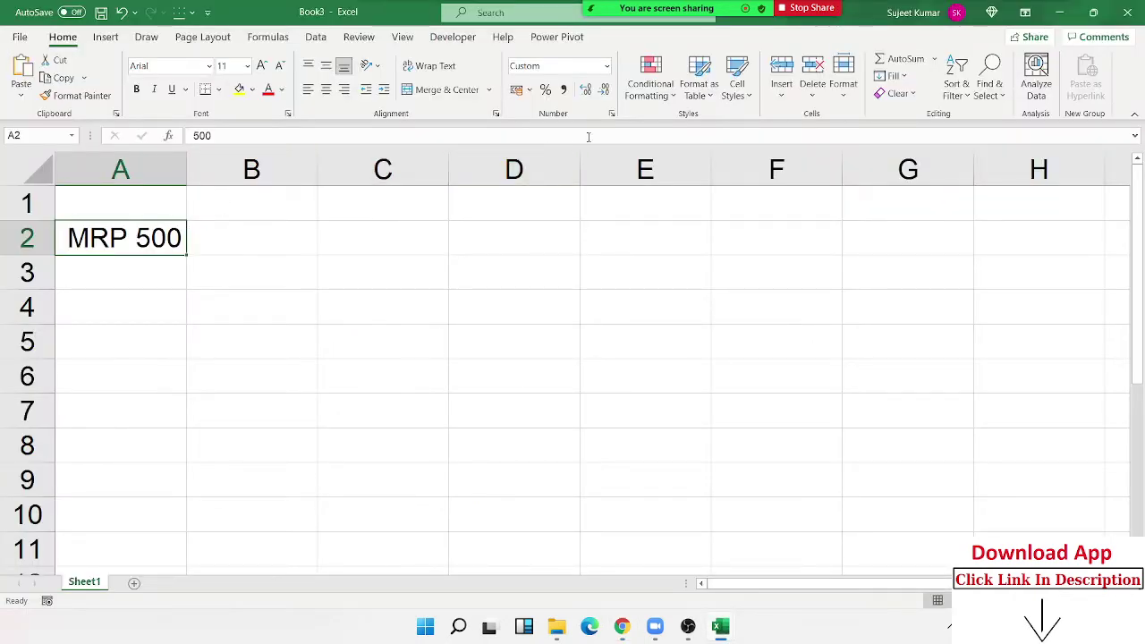
Step: Change A2's custom format code to "MRP" 0; "DIS"
click(612, 114)
click(724, 189)
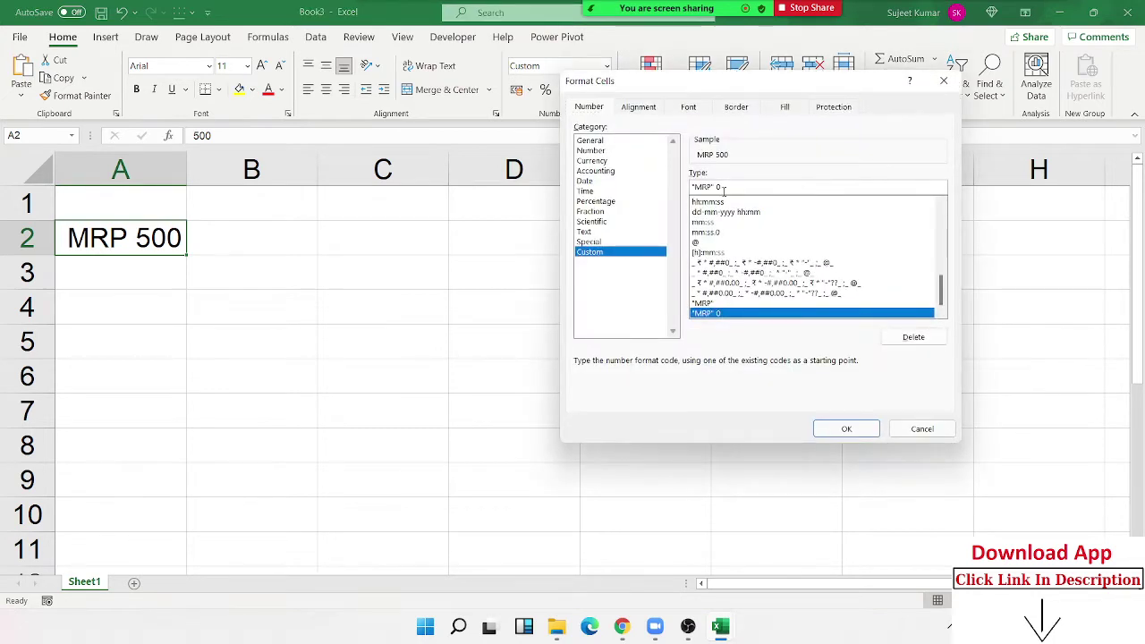
key(BackSpace)
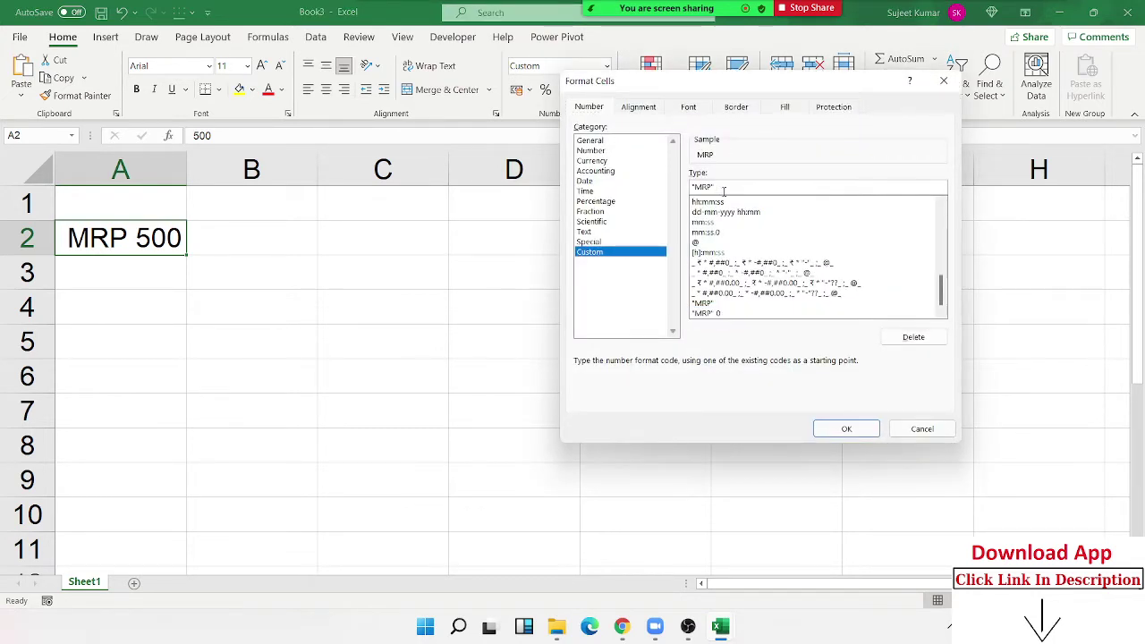
text(0)
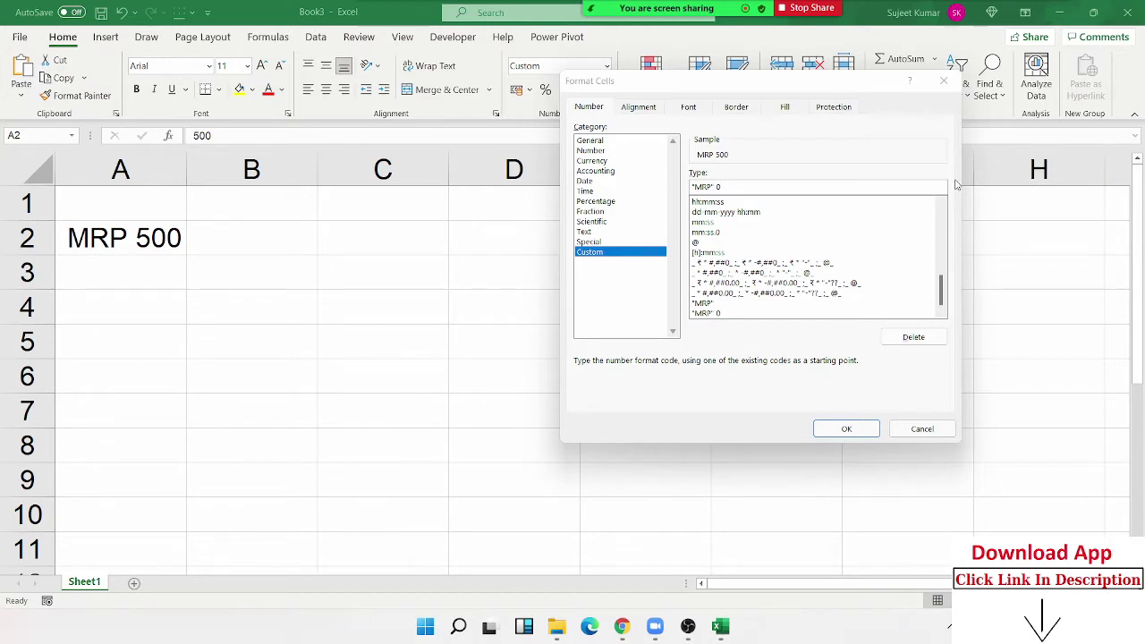
click(787, 185)
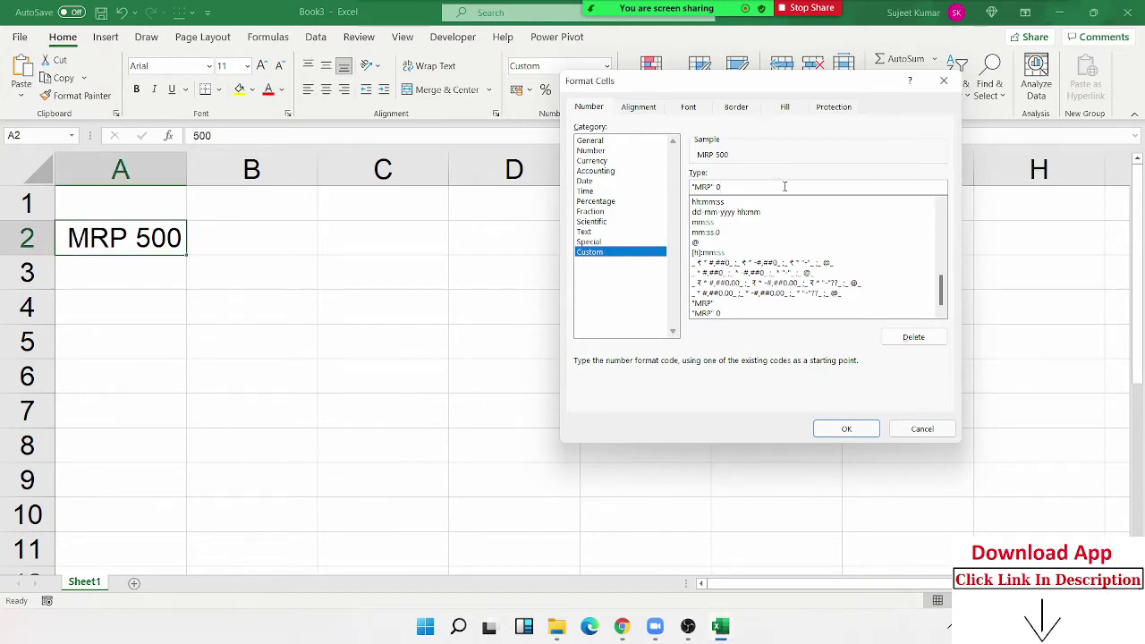
text(; ")
text(DI)
text(S)
text(")
key(Return)
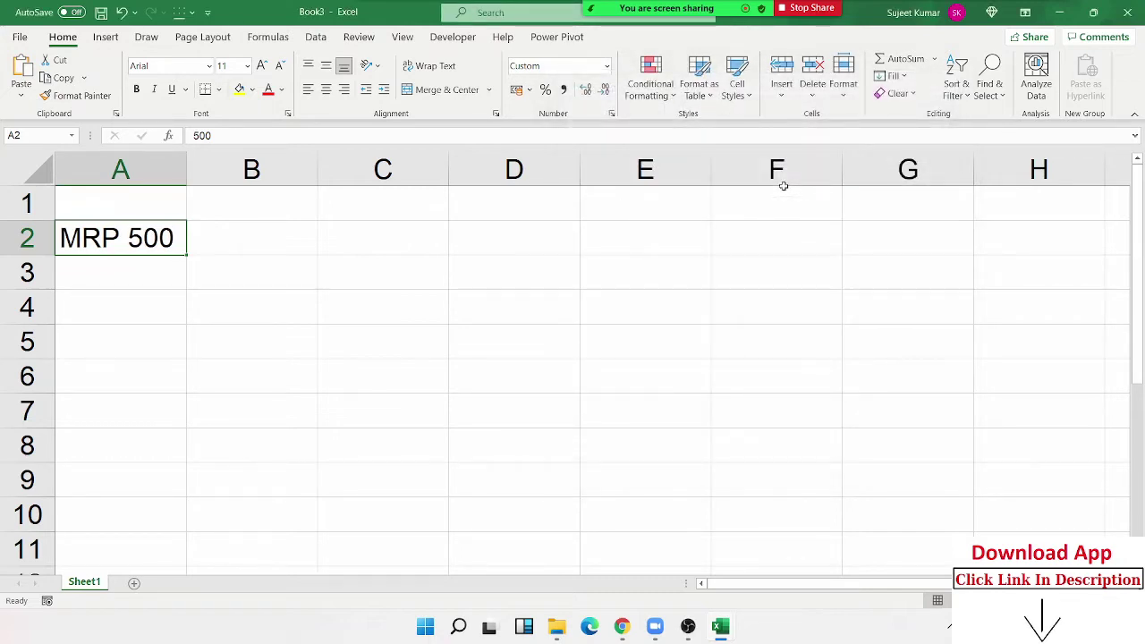
Step: Enter -854 in A2 and append 0 to the DIS section of its format
text(-85)
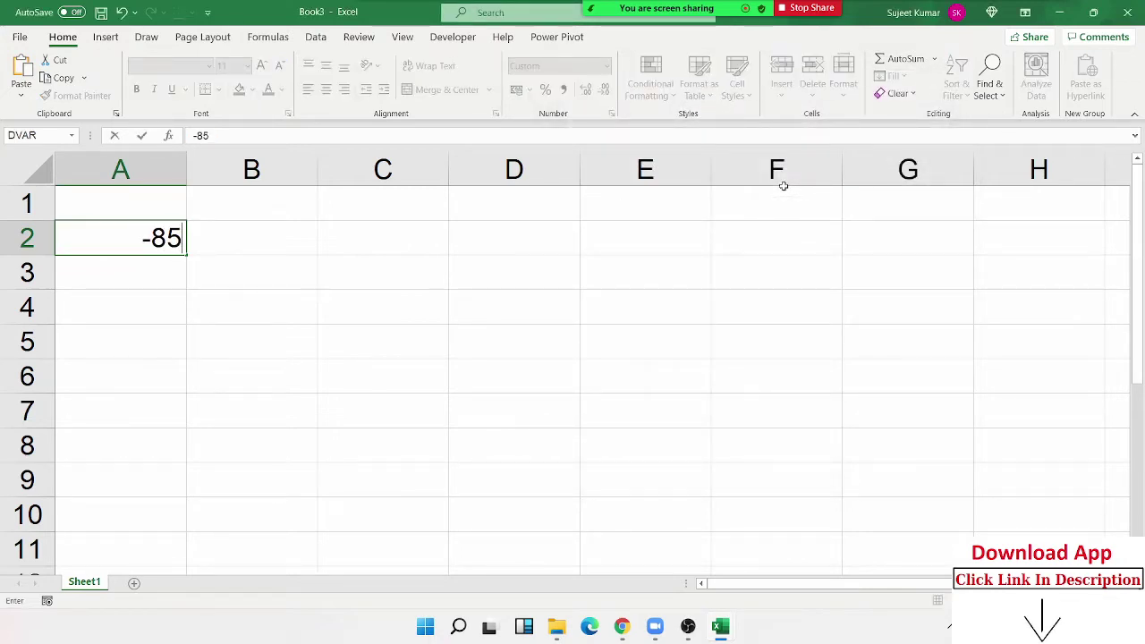
text(4)
key(Return)
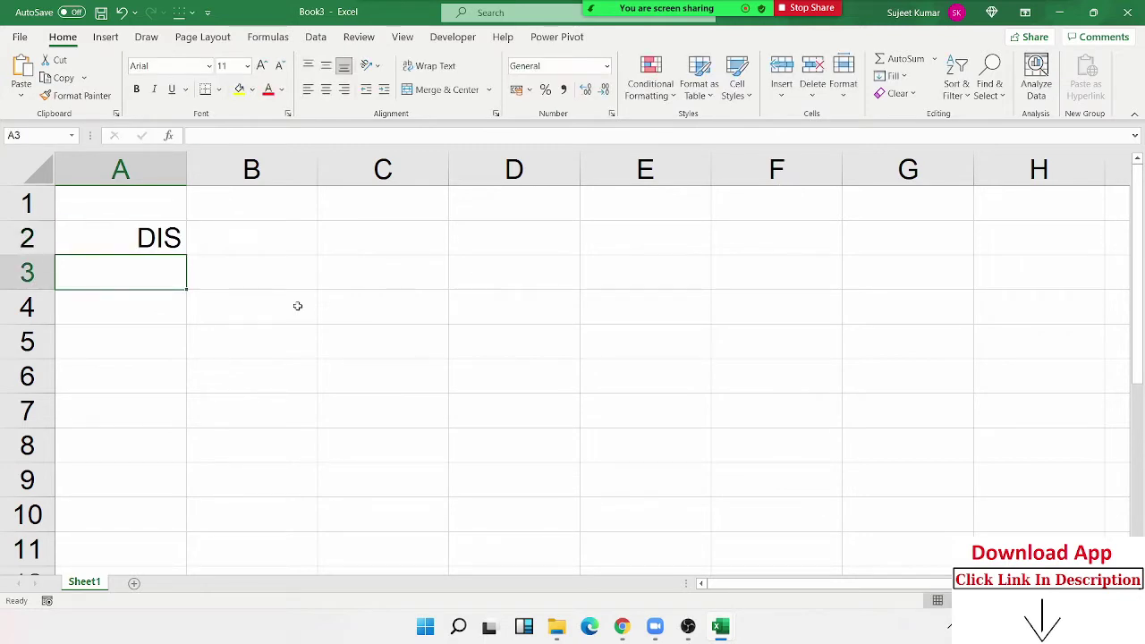
click(164, 235)
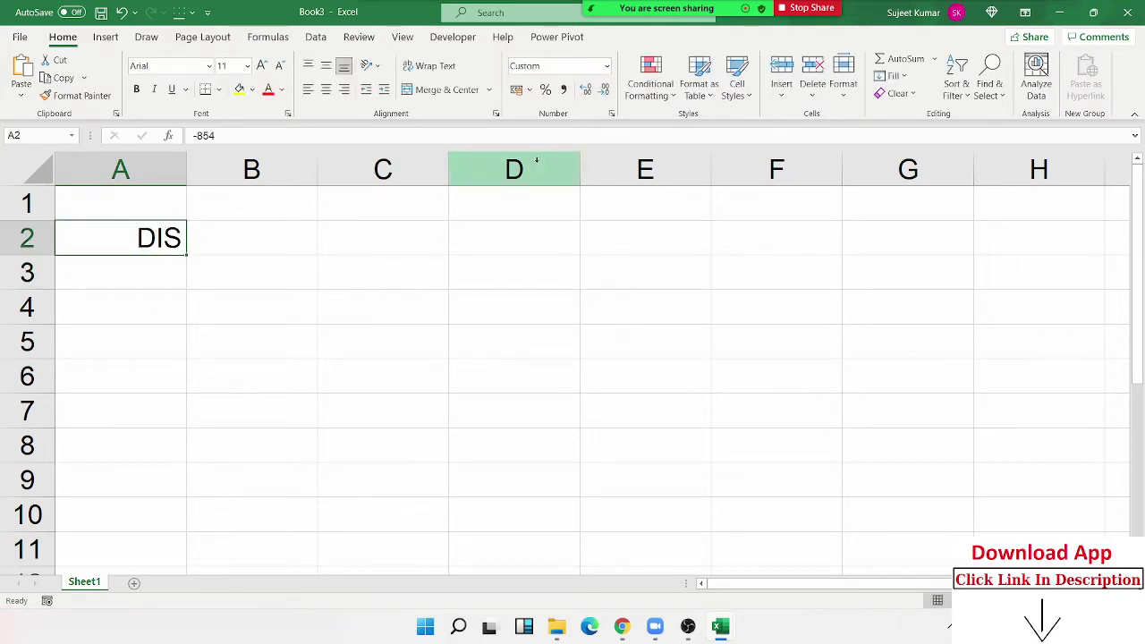
click(612, 114)
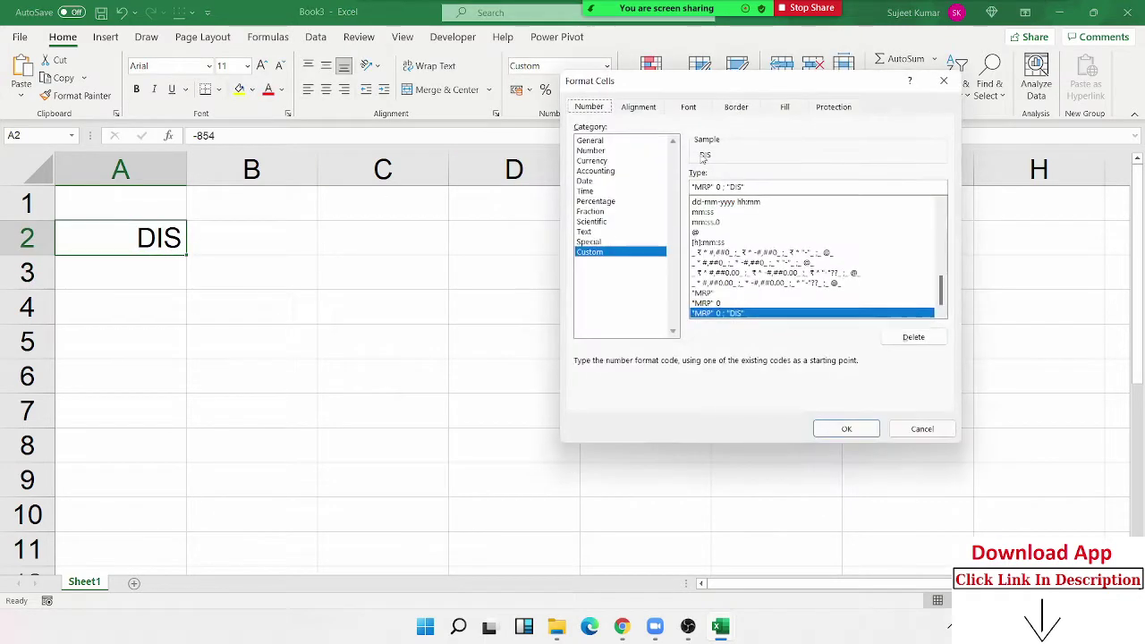
click(760, 185)
text(0)
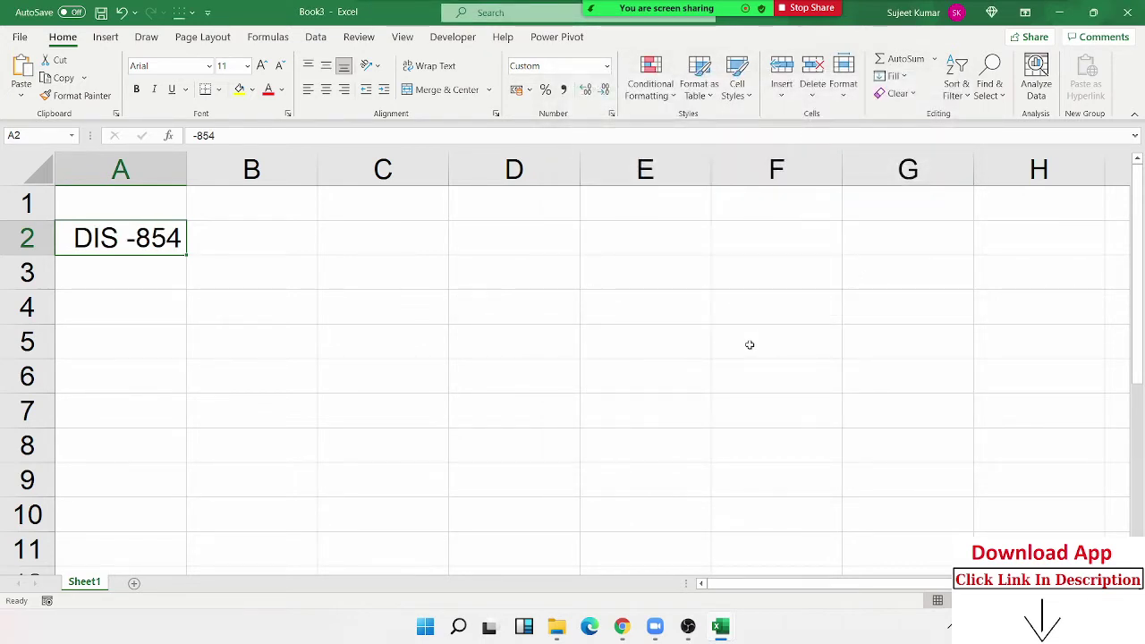
Step: Check the NEGATIVE section in the support guide, then reopen A2's format settings
key(alt+Tab)
double_click(266, 350)
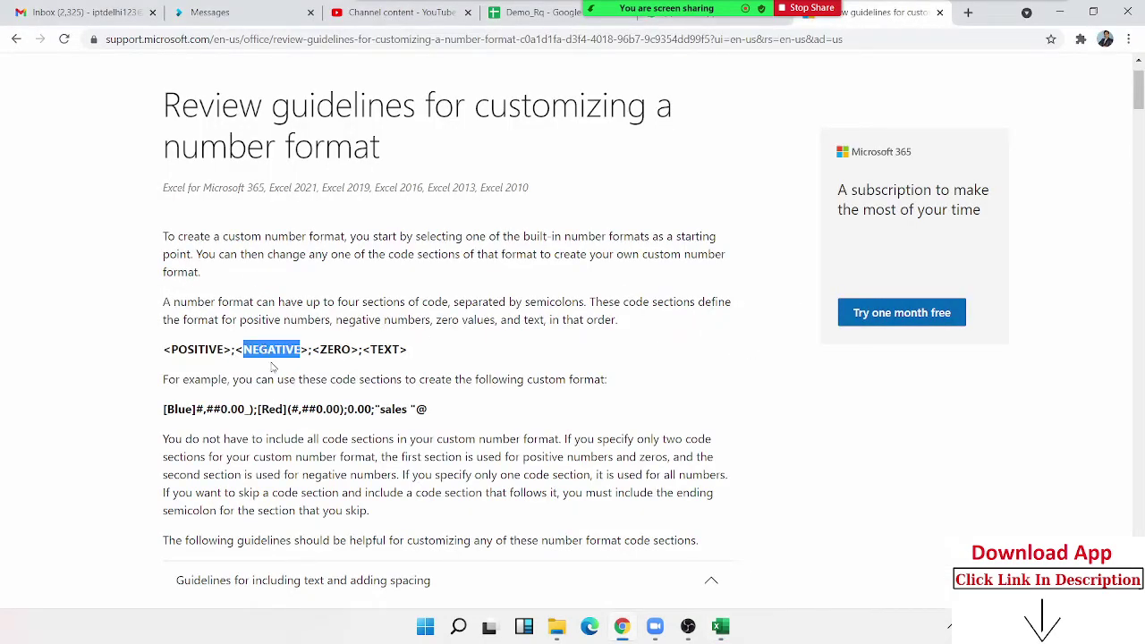
key(alt+Tab)
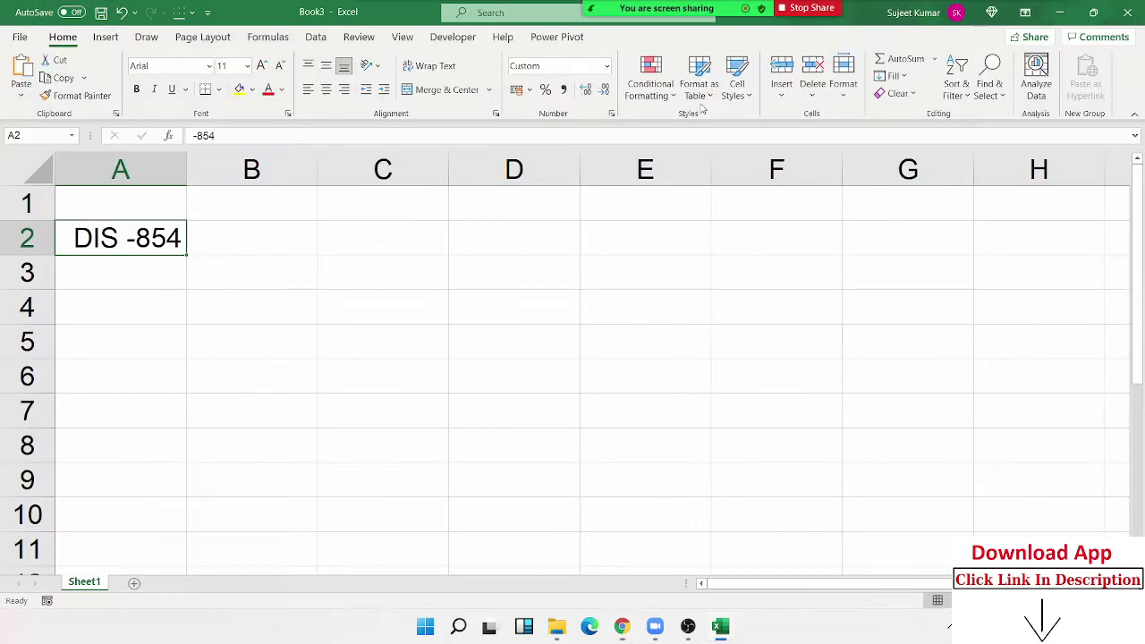
click(612, 113)
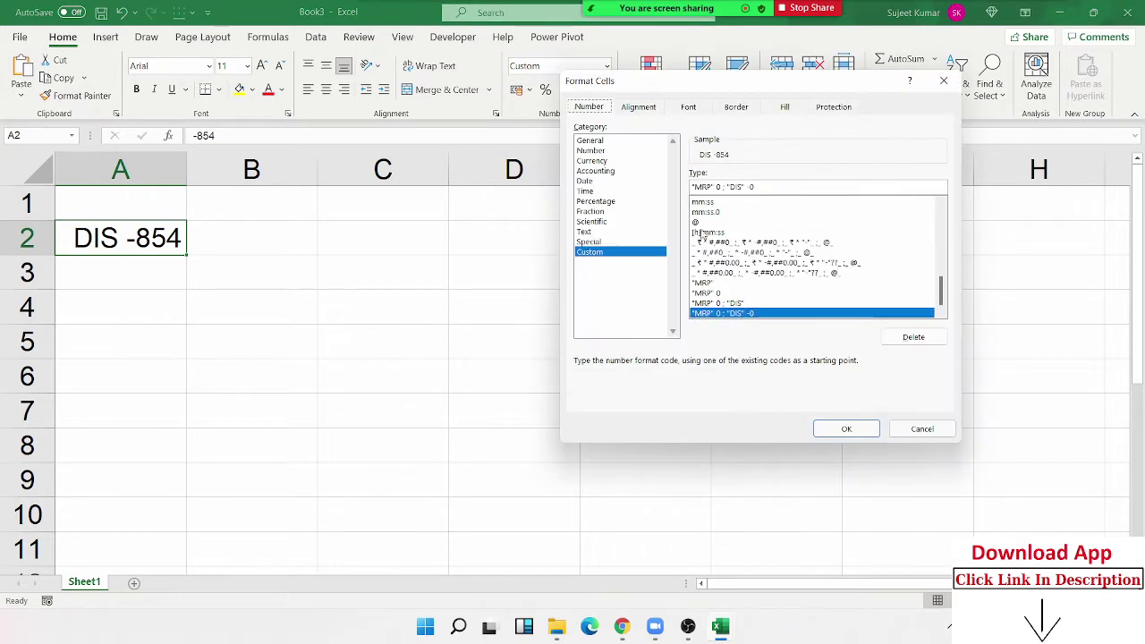
Step: Add a "Free" zero section to A2's format, autofit column A, and enter 0
double_click(707, 186)
double_click(735, 186)
click(774, 185)
text("F)
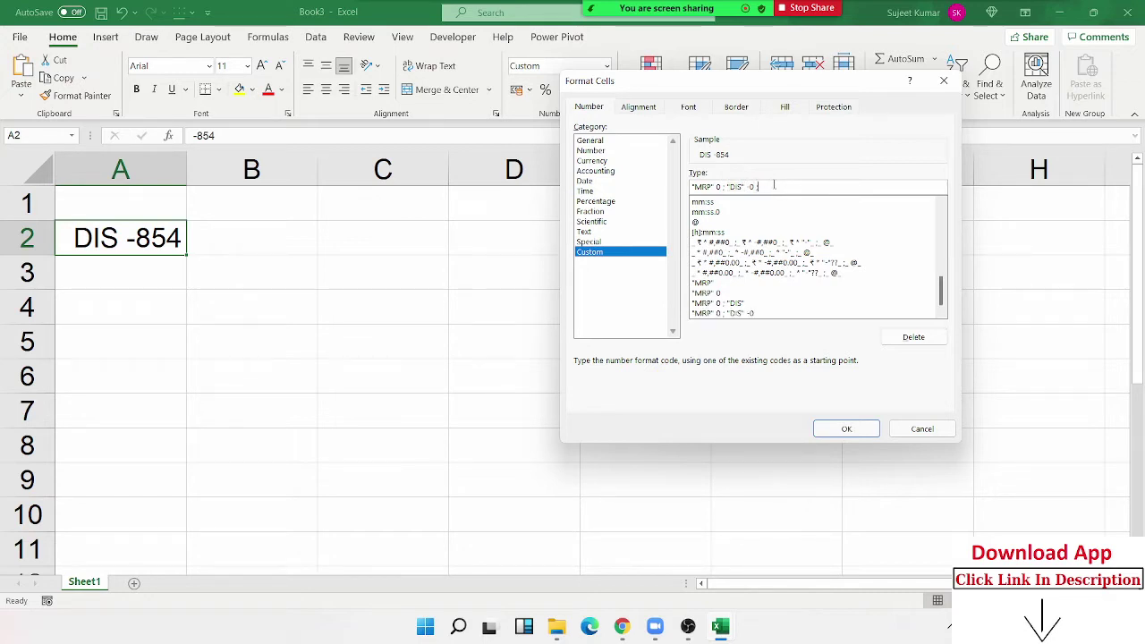
text(ree)
text(")
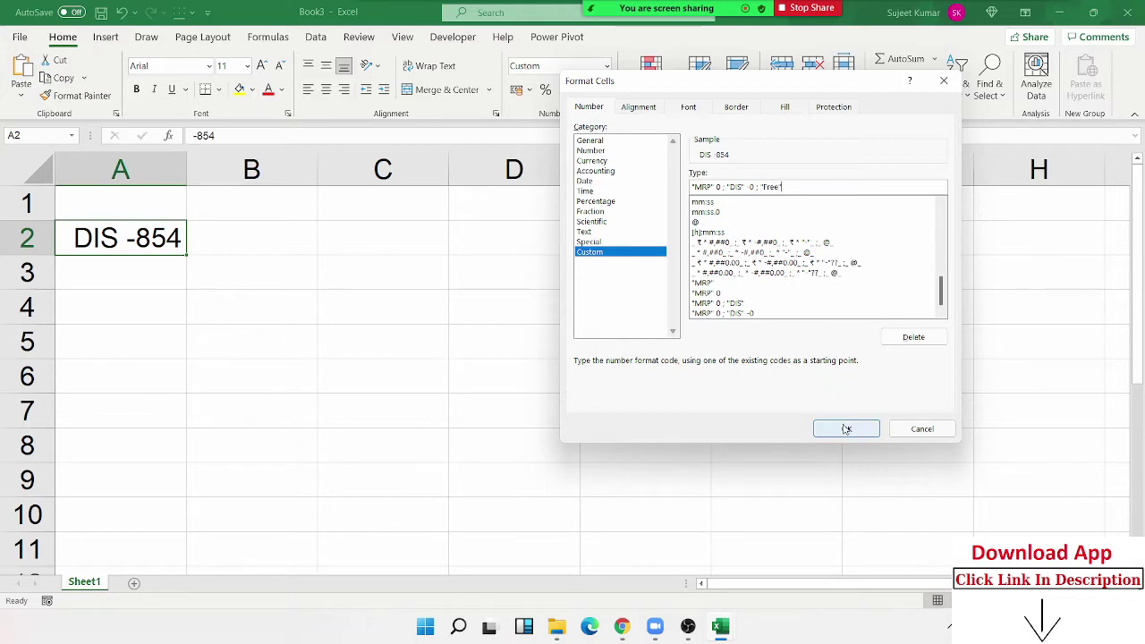
click(835, 430)
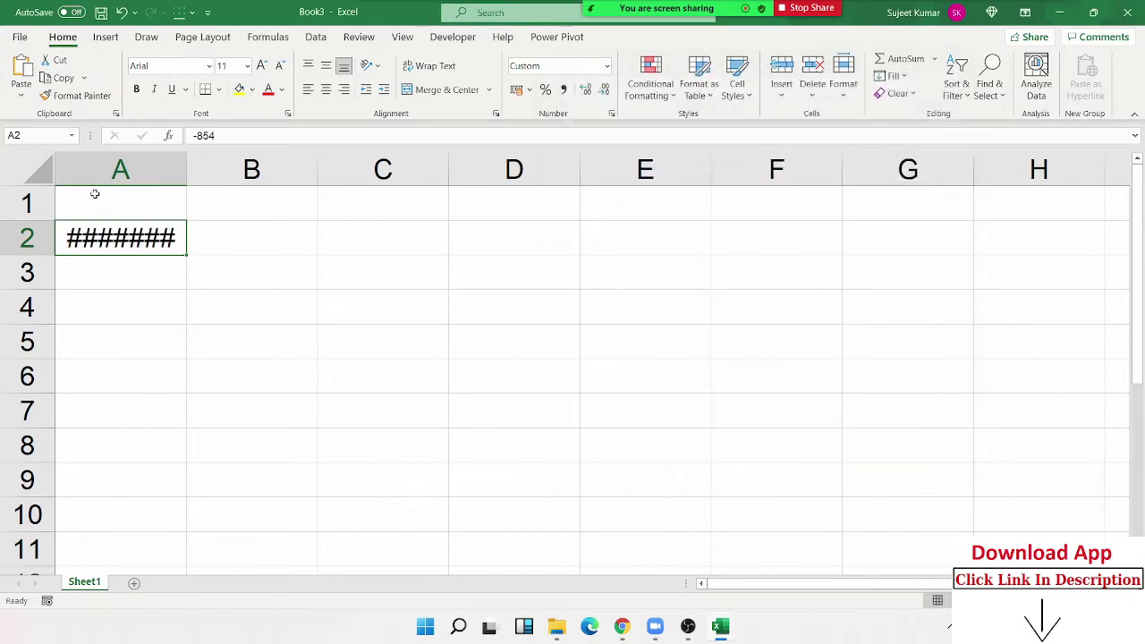
double_click(187, 171)
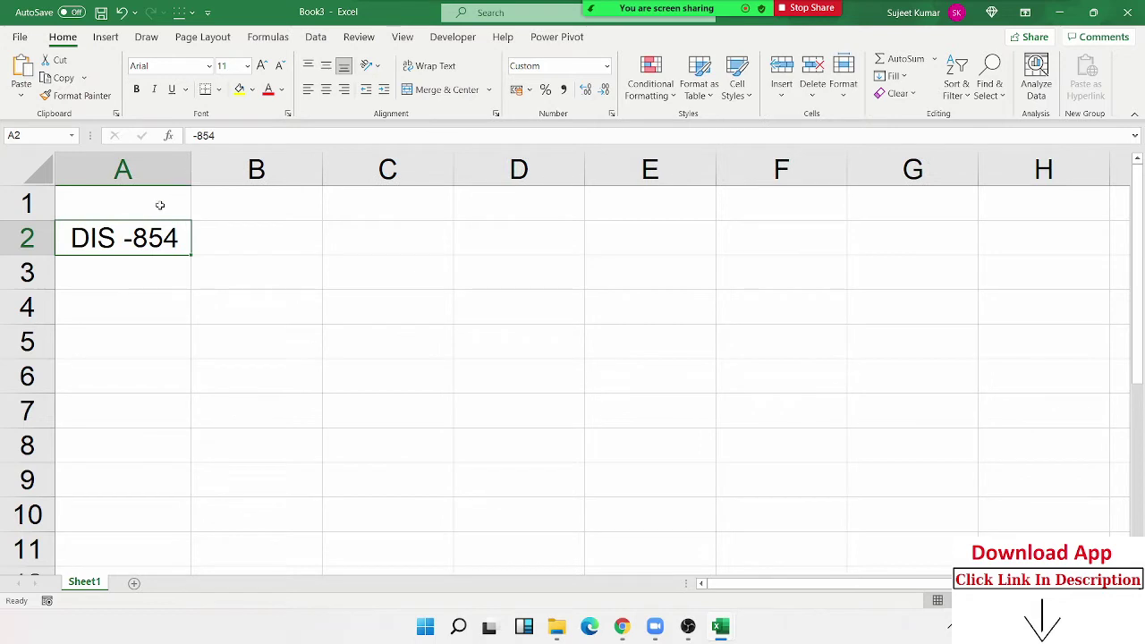
text(0)
key(Return)
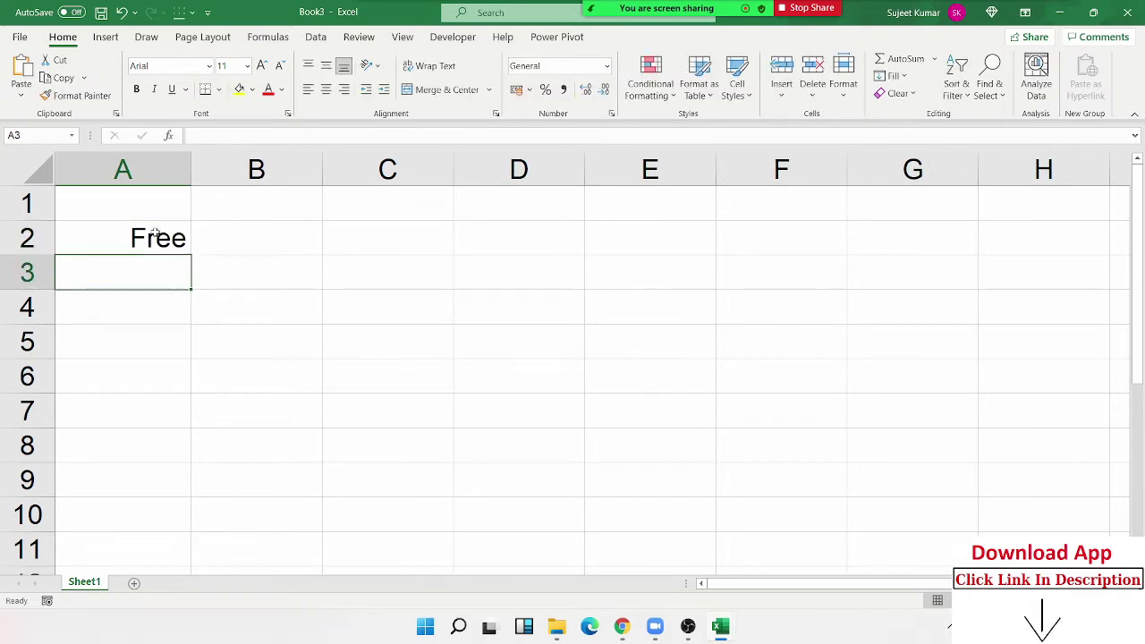
Step: Reopen A2's format and begin a "DNF" text section at the end of the code
click(156, 233)
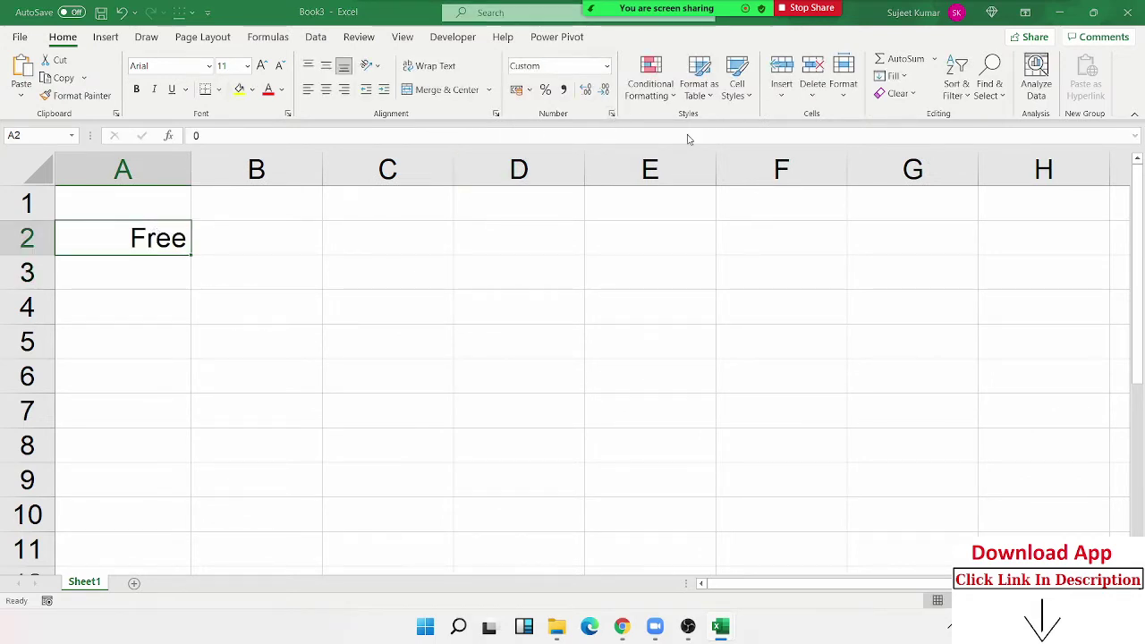
click(611, 114)
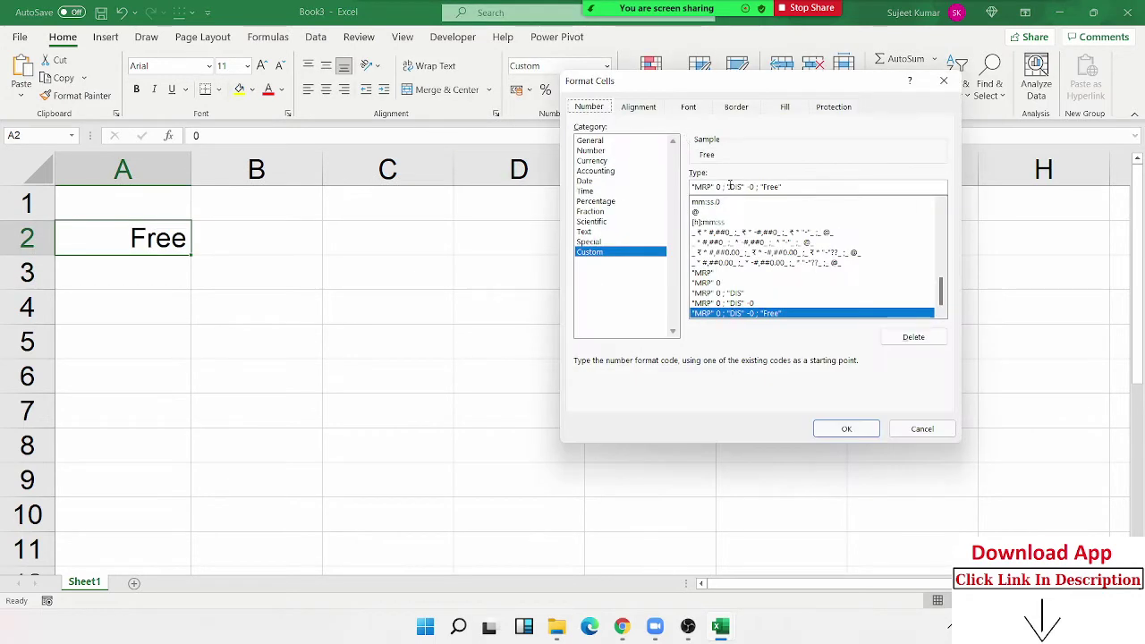
click(809, 186)
text(; "D)
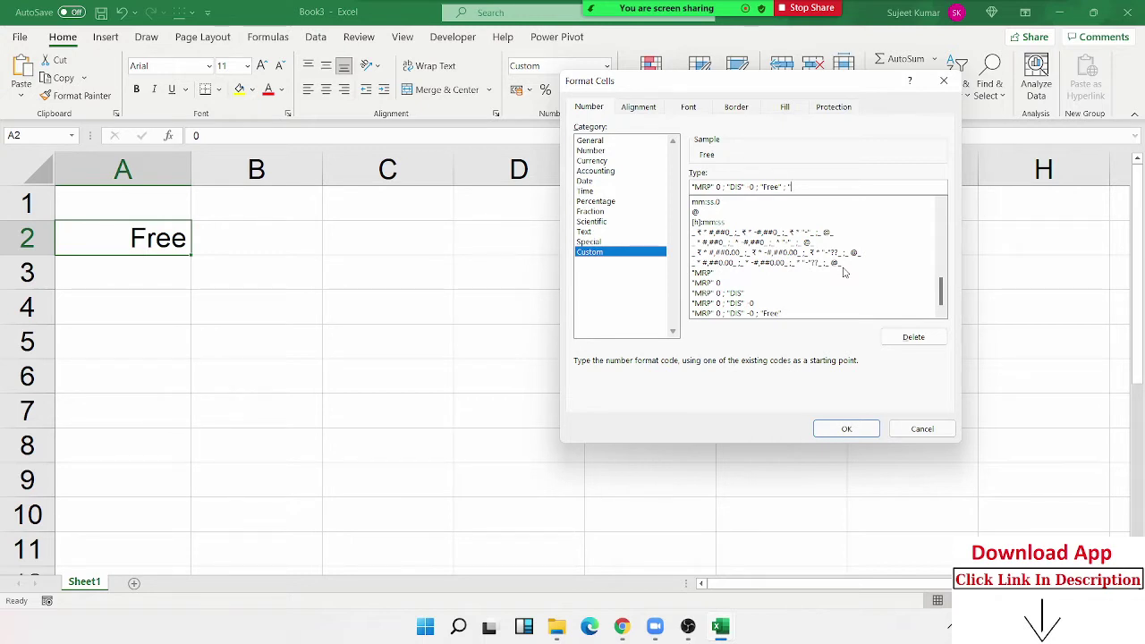
text(NF)
Step: Apply the format with the DNF text section and enter asd in A2
click(847, 429)
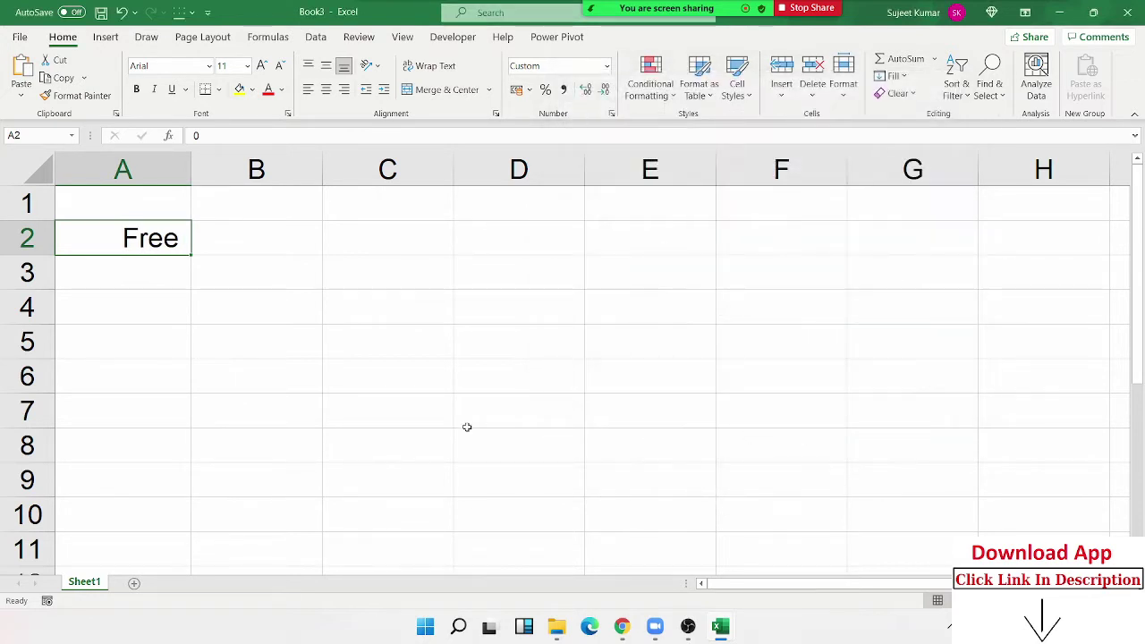
text(asd)
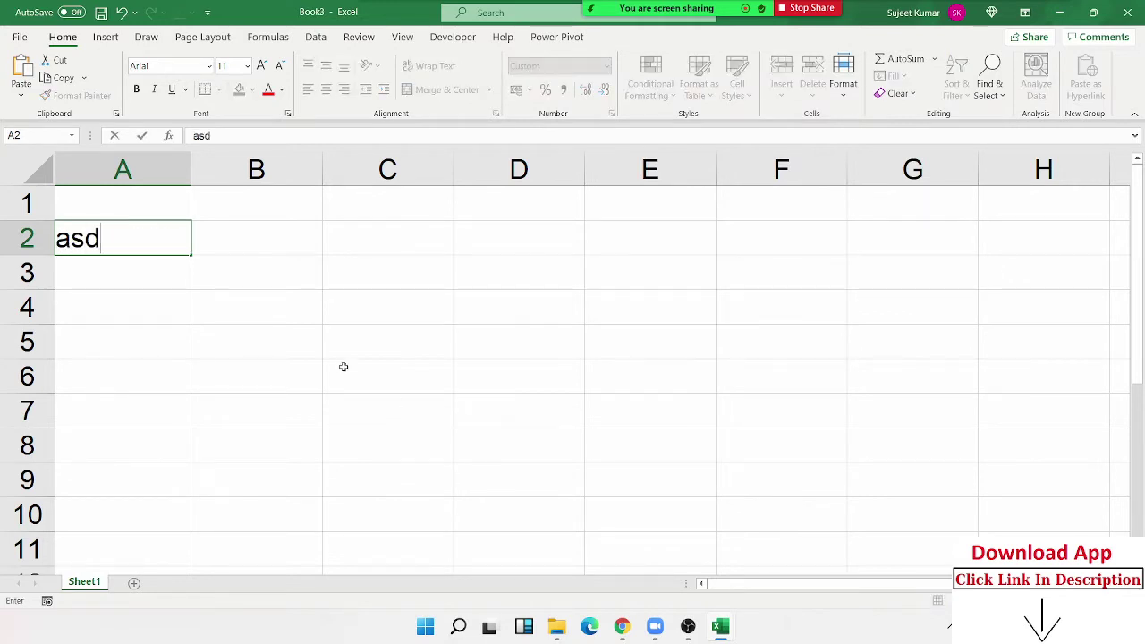
click(344, 367)
Step: Append @ after "DNF" in A2's custom format so it reads DNF asd
click(161, 254)
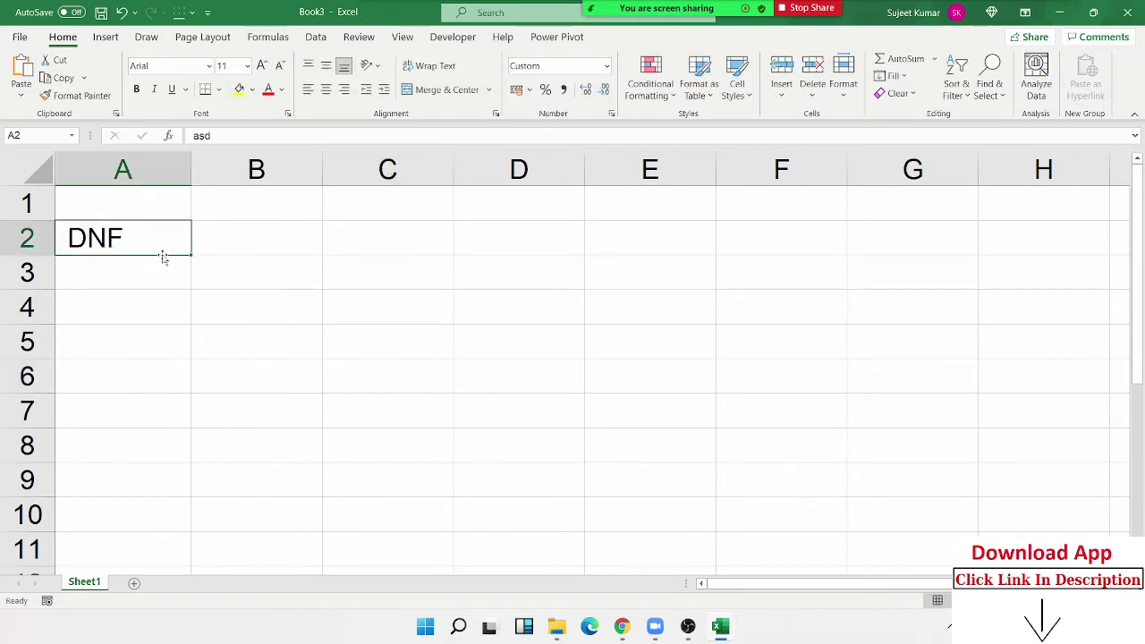
click(494, 113)
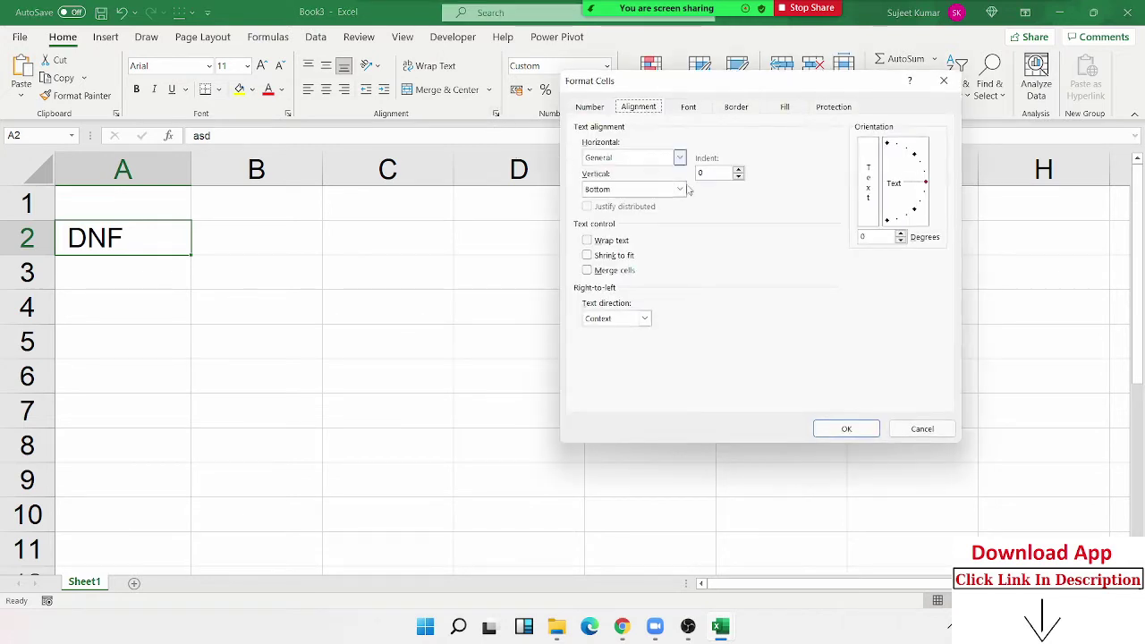
click(589, 107)
click(816, 187)
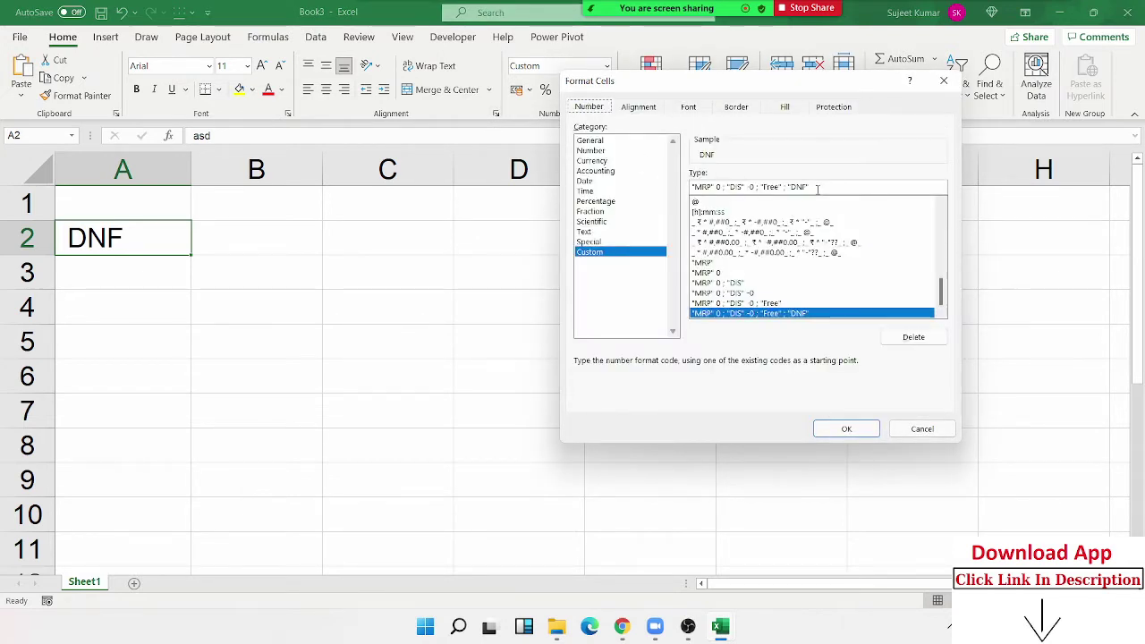
text(@)
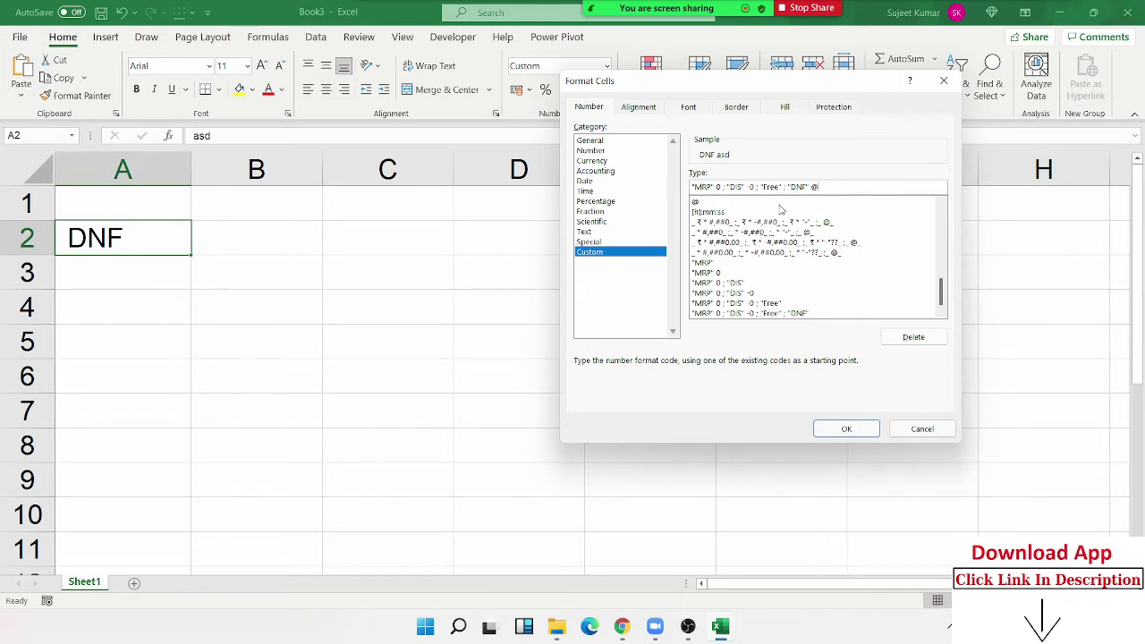
click(845, 429)
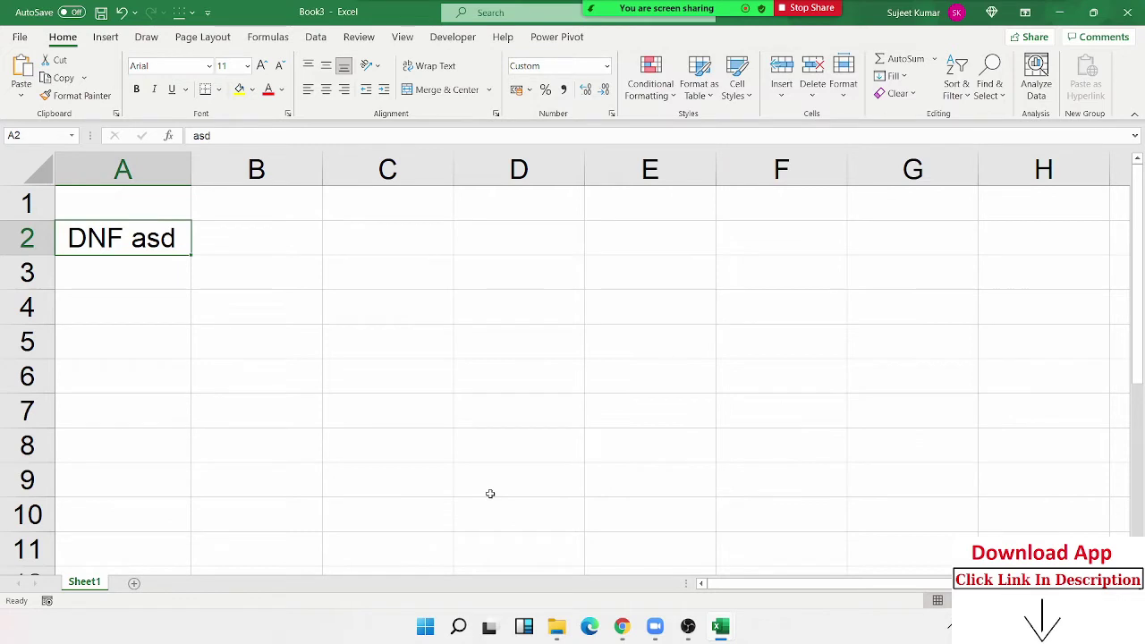
Step: On a new Sheet2, enter a Name header and a name, then fill it down to A24
click(134, 584)
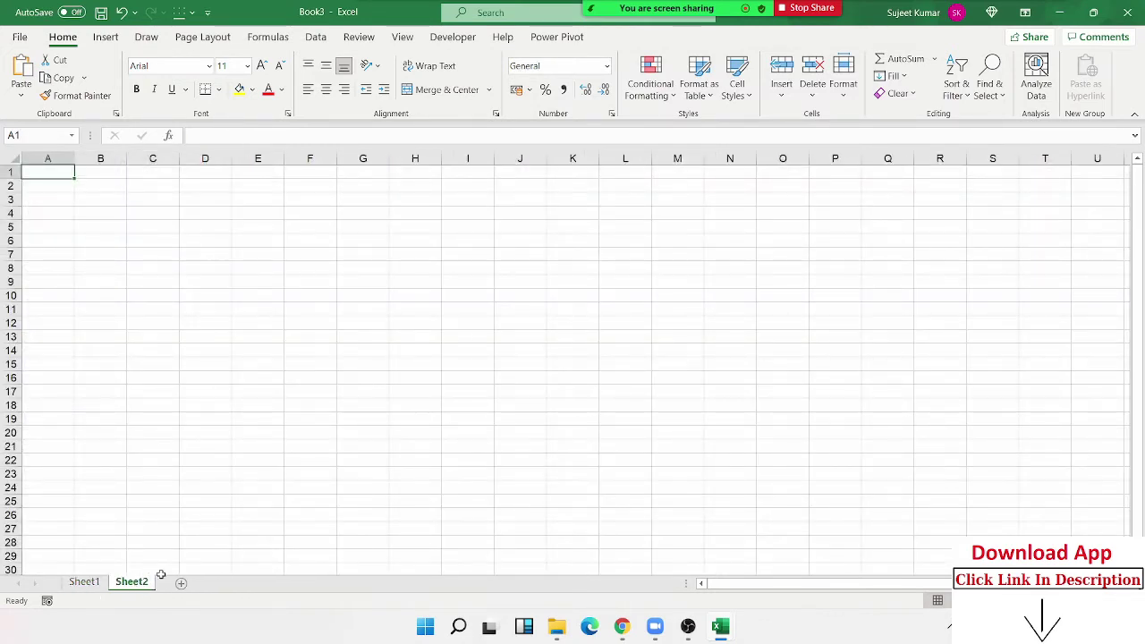
text(Name)
key(Return)
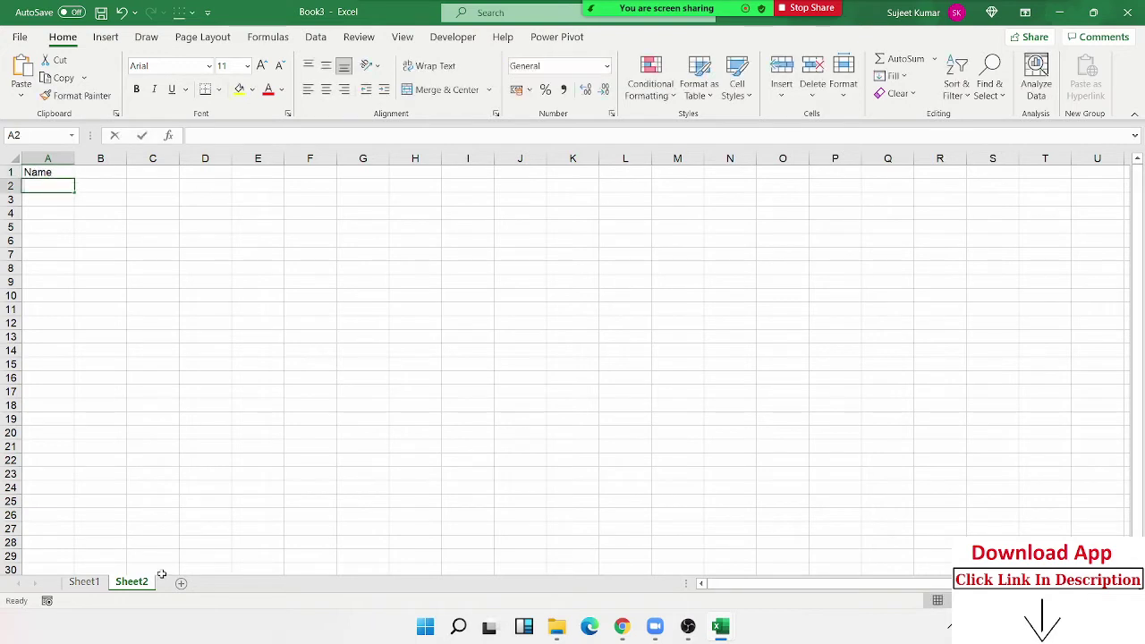
text(Puja)
key(Return)
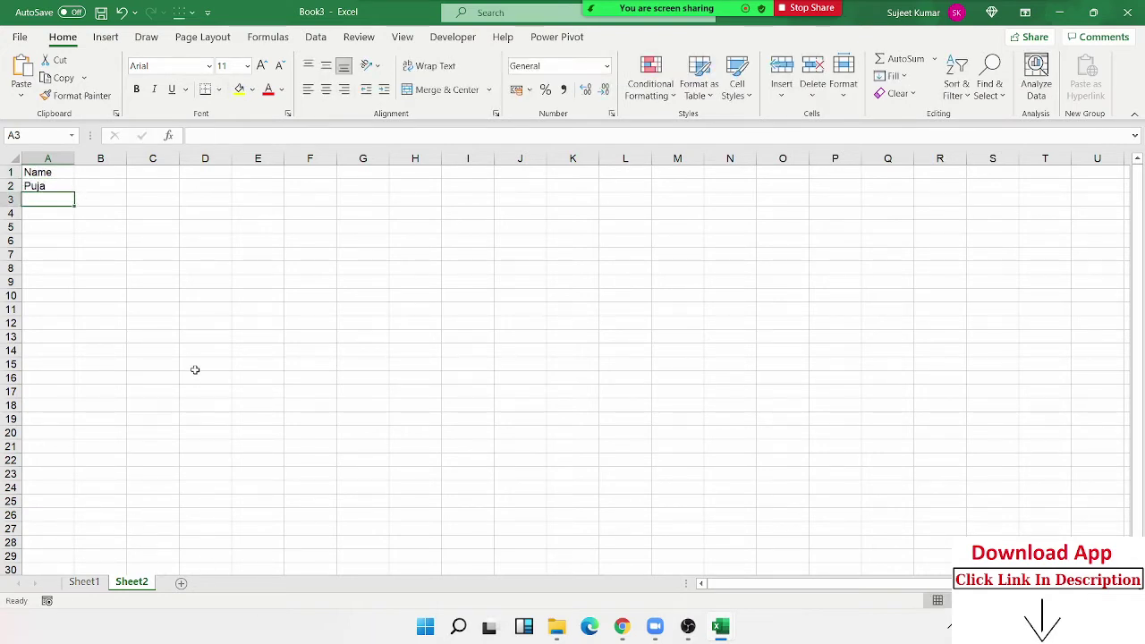
click(44, 186)
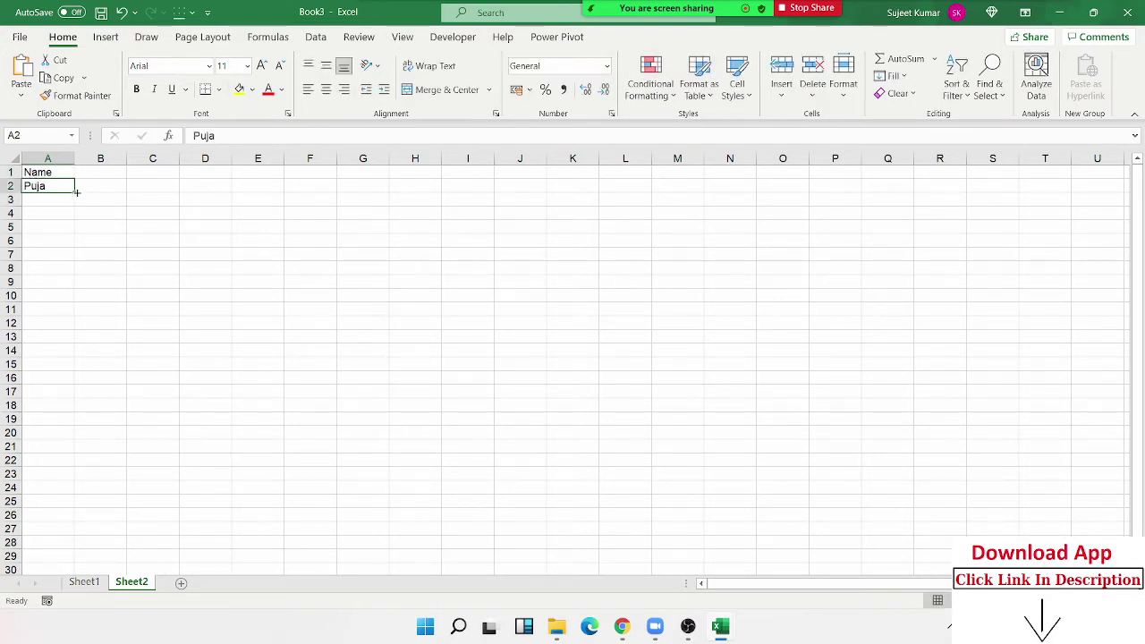
drag(74, 192, 67, 492)
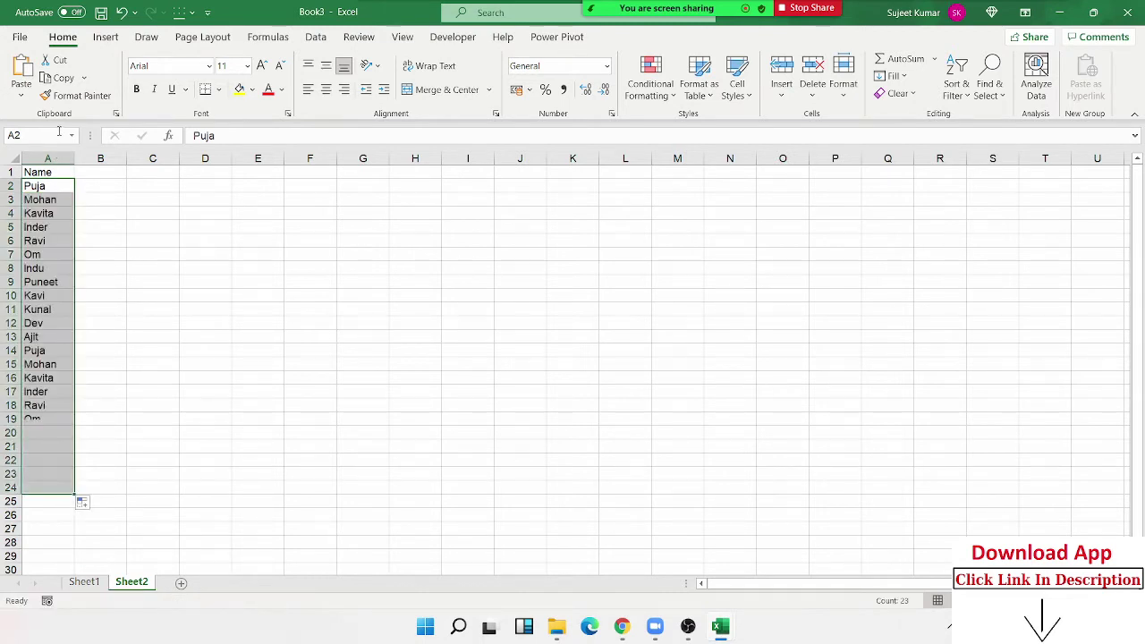
Step: Enter 9-1 in B1 so it shows the date 09-Jan
click(90, 169)
text(9-1)
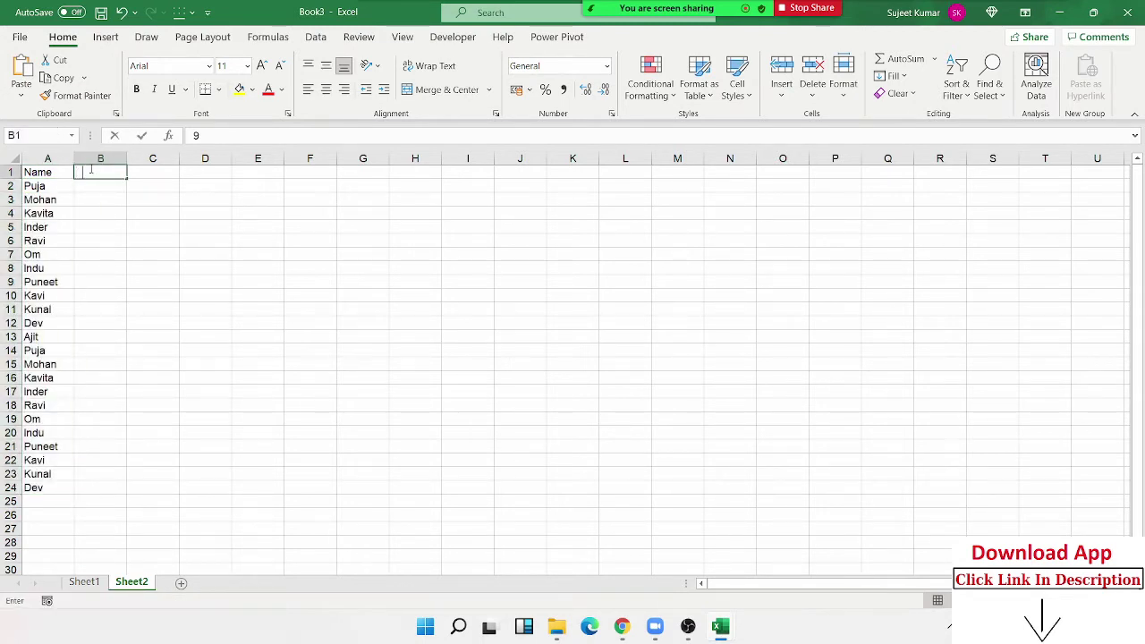
key(Return)
click(91, 169)
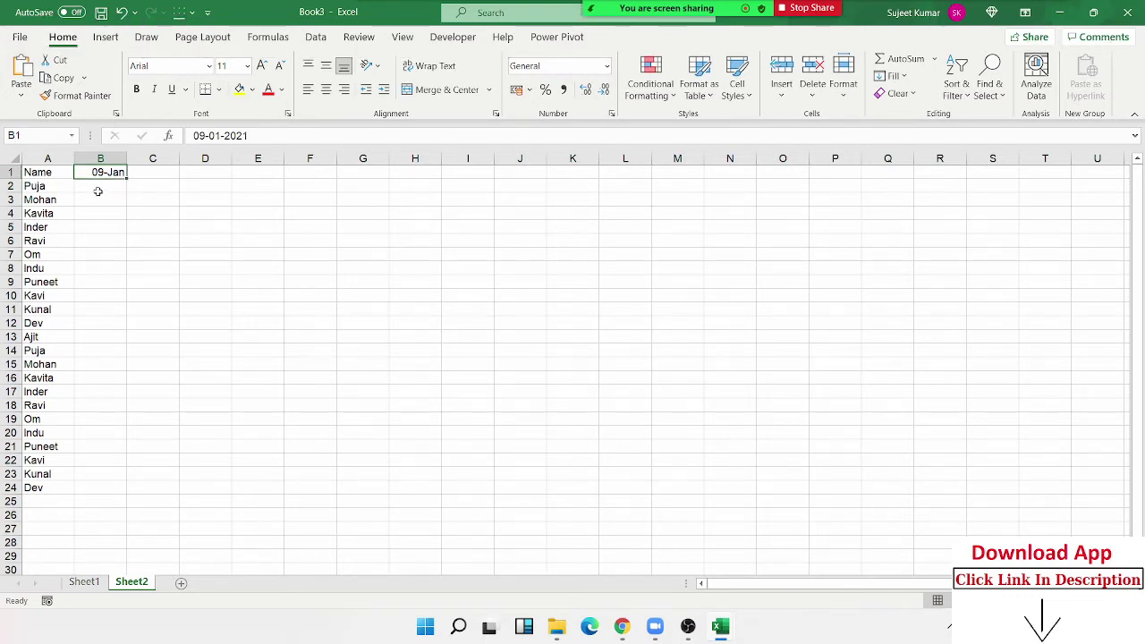
drag(97, 191, 107, 177)
click(107, 174)
key(alt)
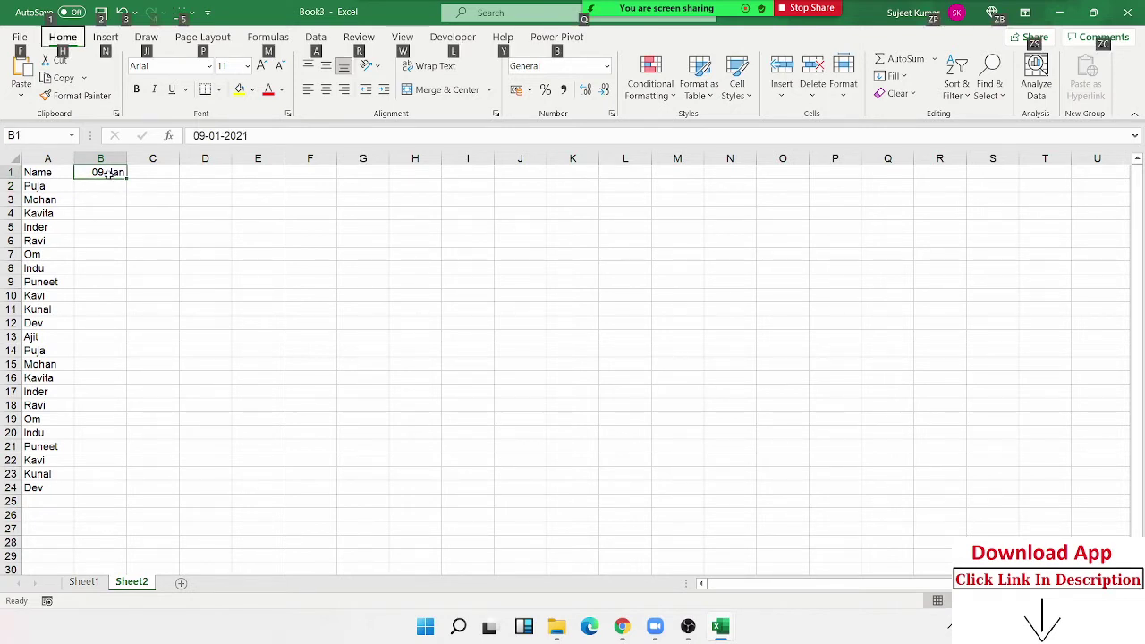
key(alt)
click(108, 197)
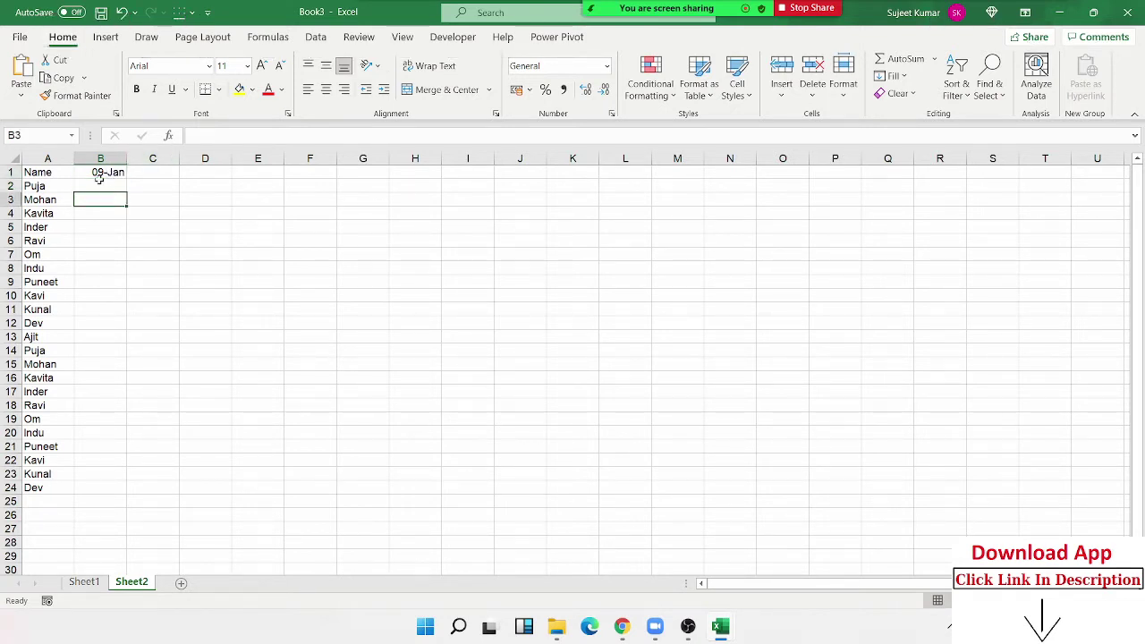
click(100, 177)
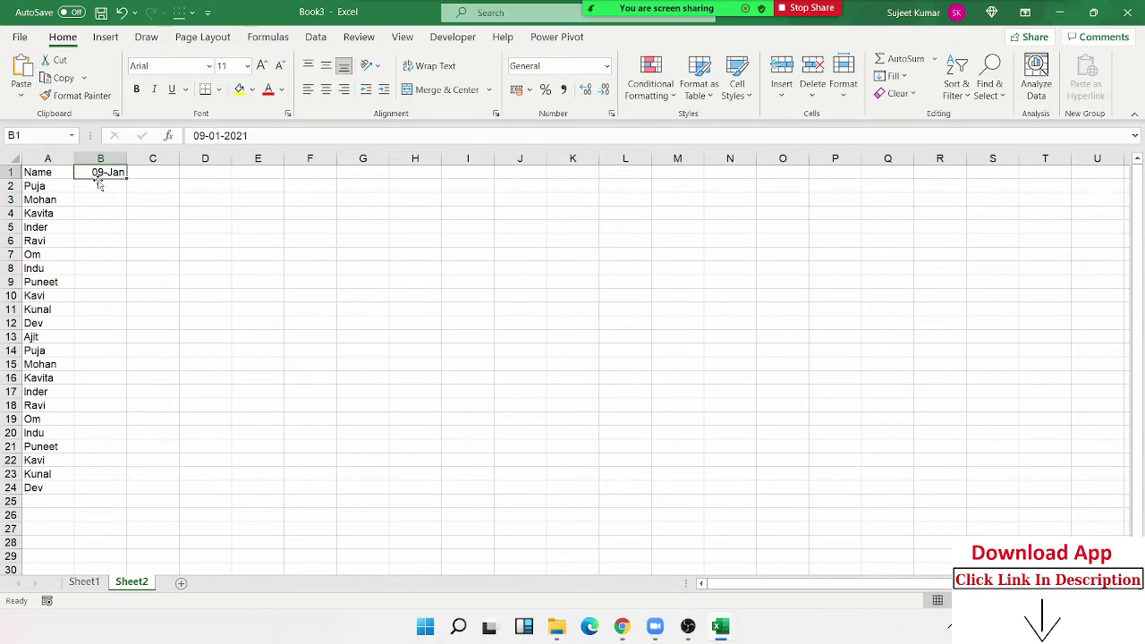
Step: Change B1 to 01-Sep and fill the daily dates across row 1 to U1 (20-Sep)
double_click(99, 187)
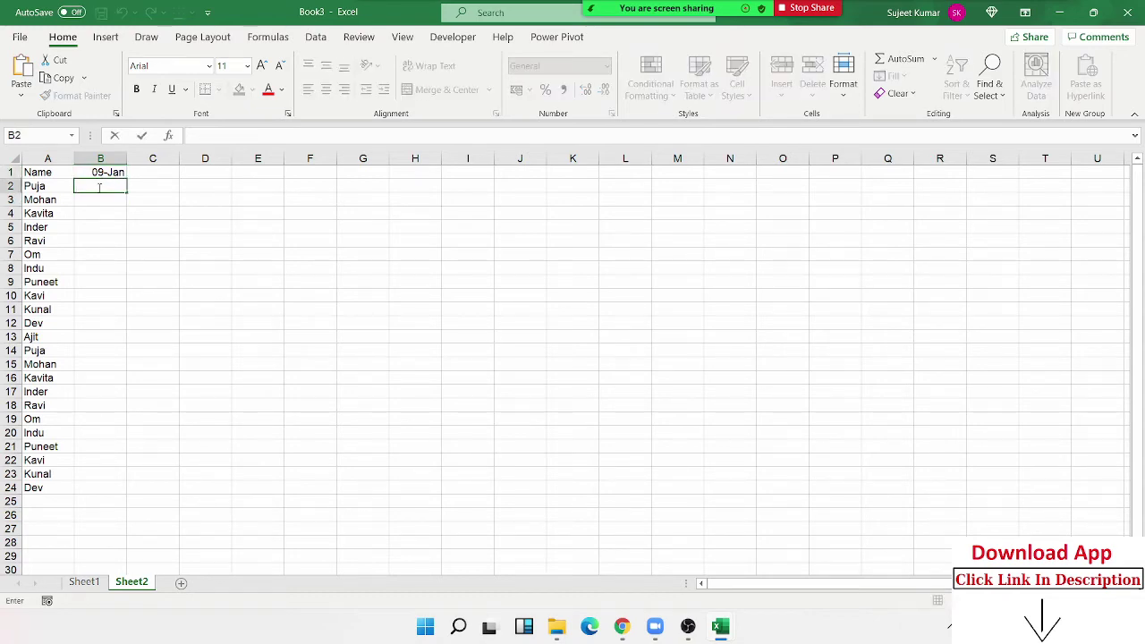
text(=)
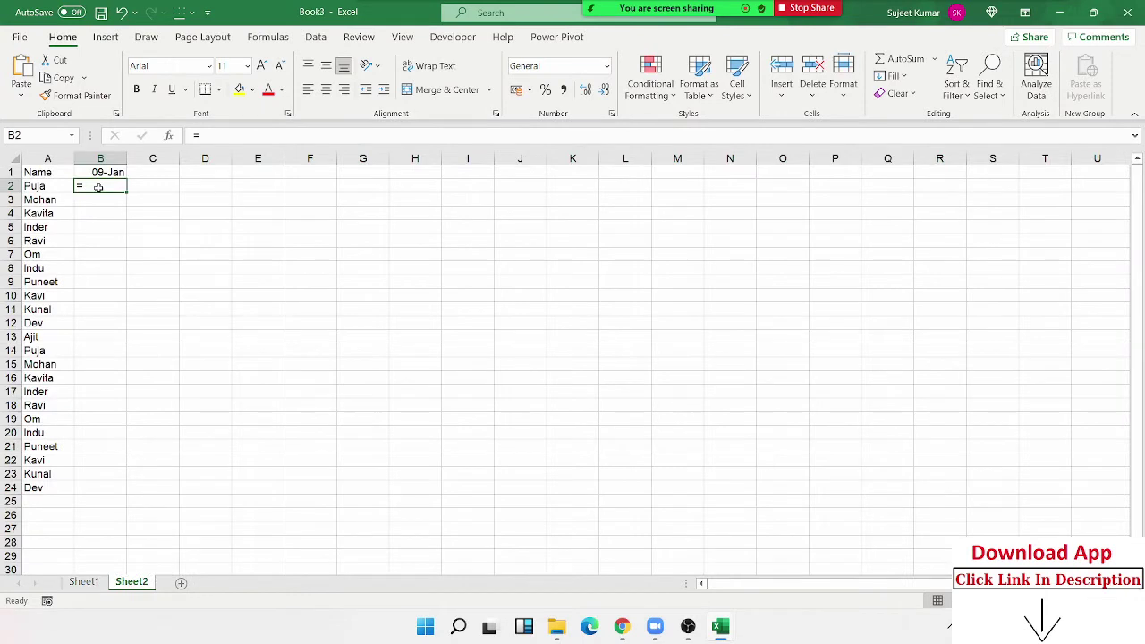
text(1/-)
click(105, 171)
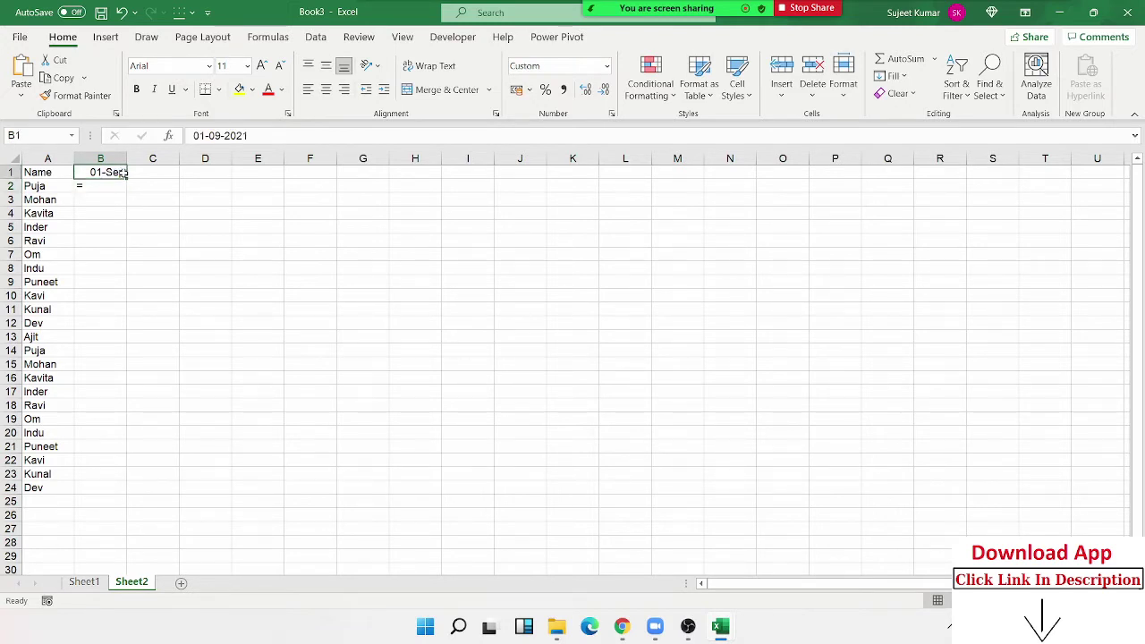
mouse_move(127, 179)
mouse_down()
mouse_move(1116, 221)
mouse_move(1109, 192)
mouse_up()
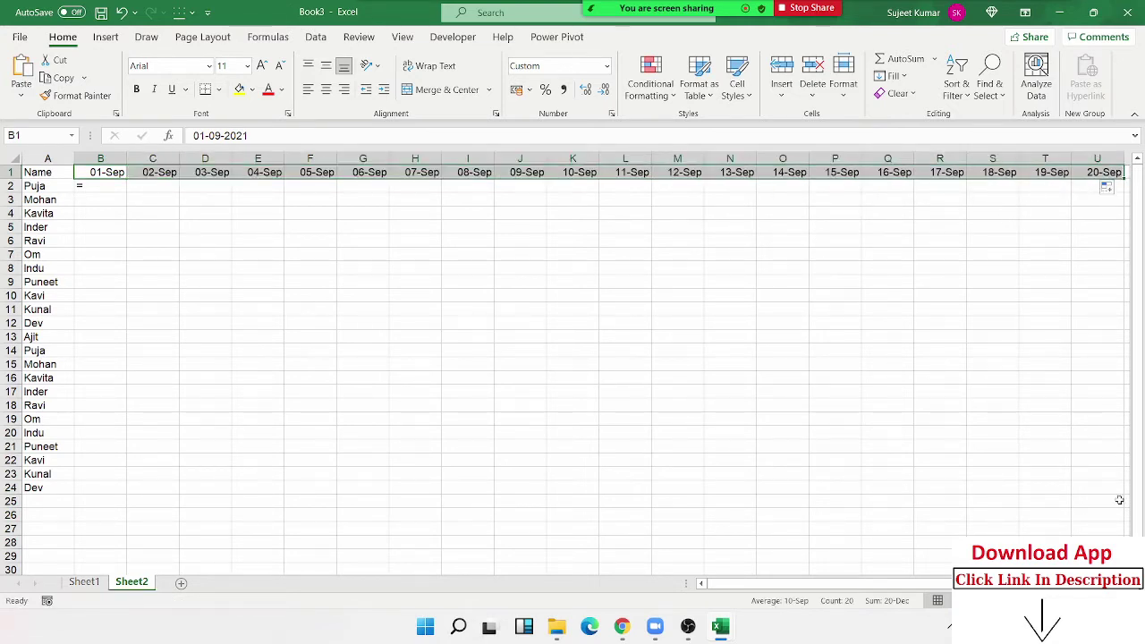
Step: Continue the date series from U1 further along row 1 toward 30-Sep
scroll(1121, 513, right, 2)
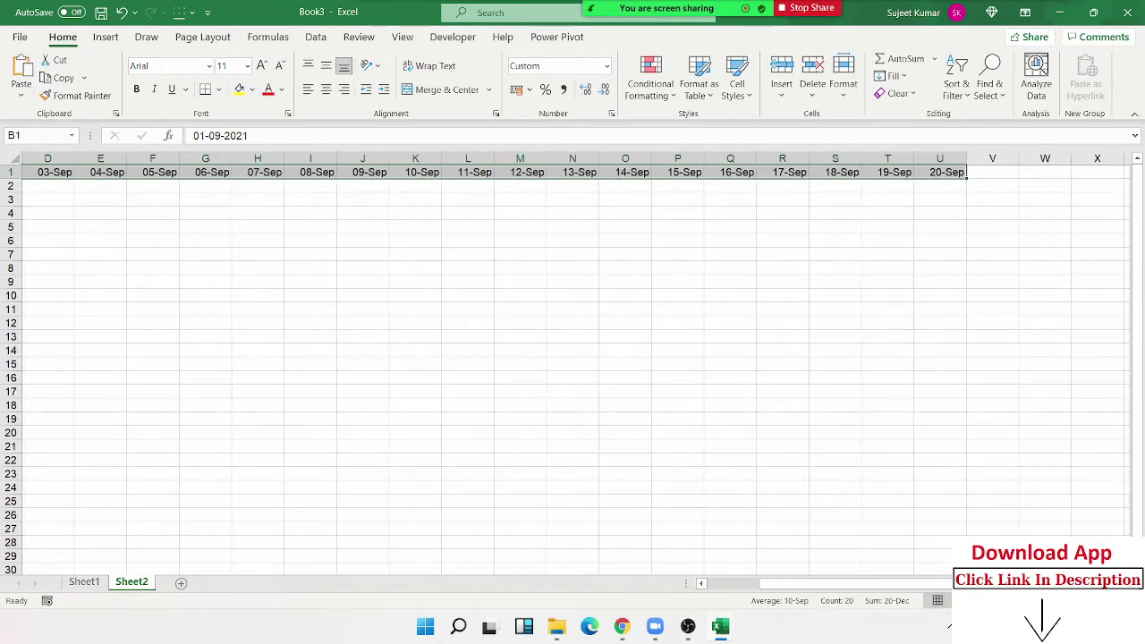
scroll(1022, 504, right, 6)
click(827, 297)
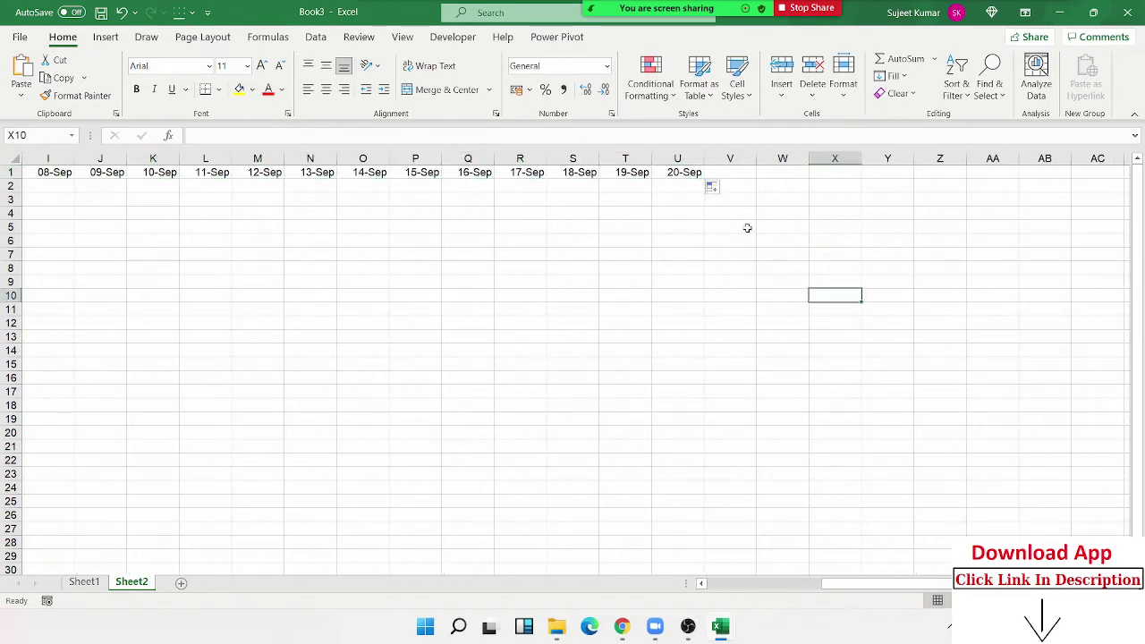
click(695, 174)
mouse_move(703, 178)
mouse_down()
mouse_move(967, 166)
mouse_move(977, 182)
mouse_move(610, 158)
mouse_move(501, 174)
mouse_up()
Step: Enter =RANDBETWEEN(0,9) in cell B2
key(ctrl+Home)
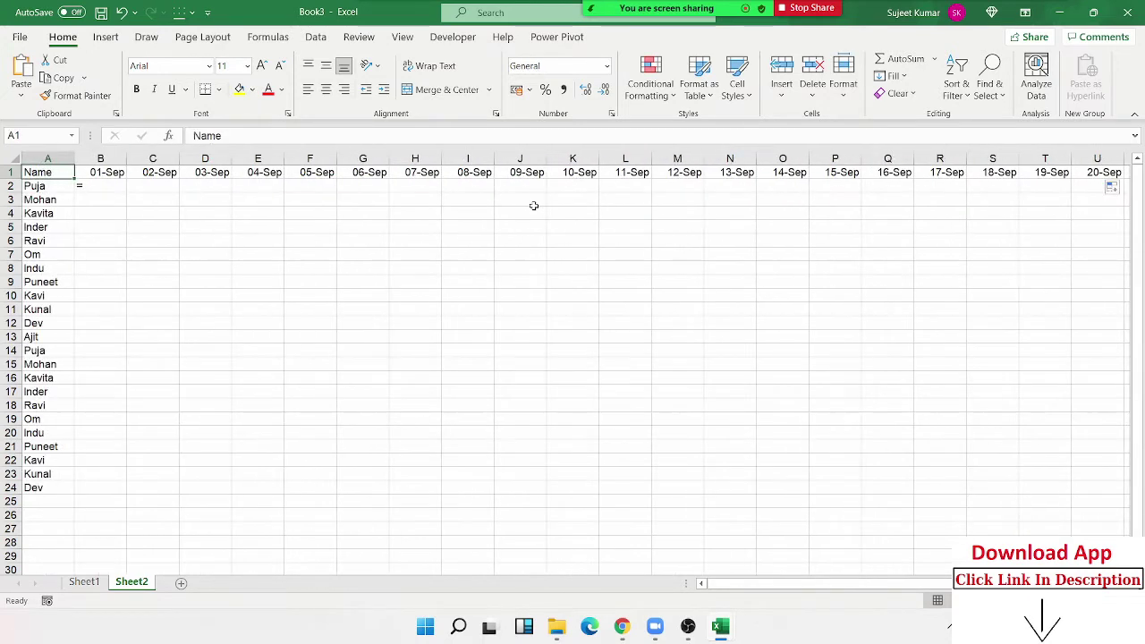
key(Right)
key(Down)
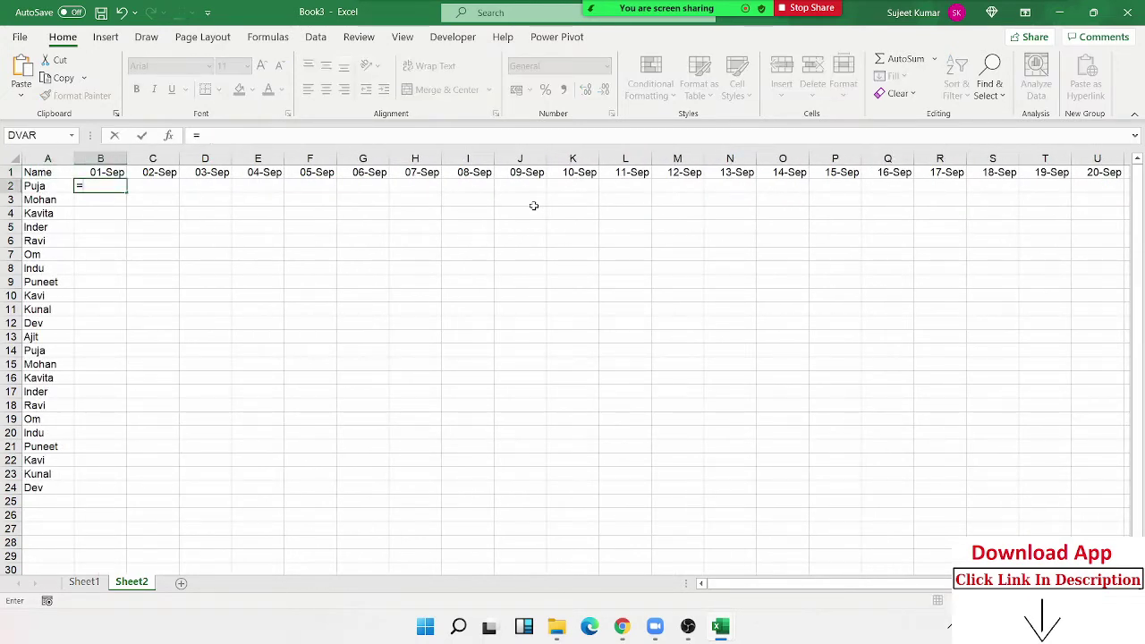
text(ra)
key(Down)
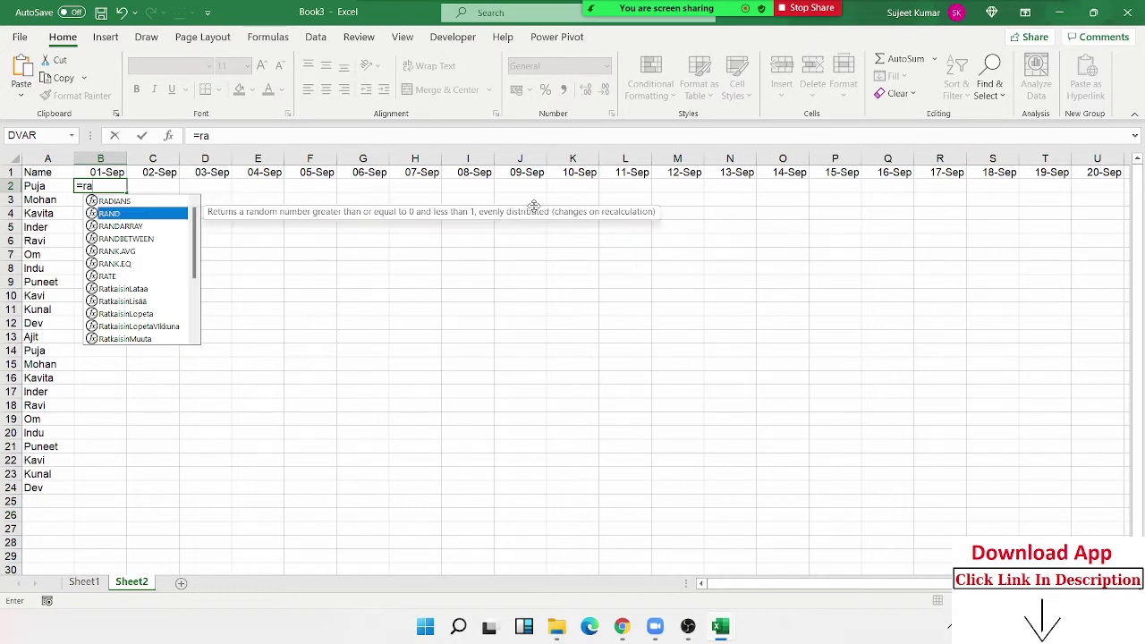
key(Down)
key(Down)
key(Tab)
text(0)
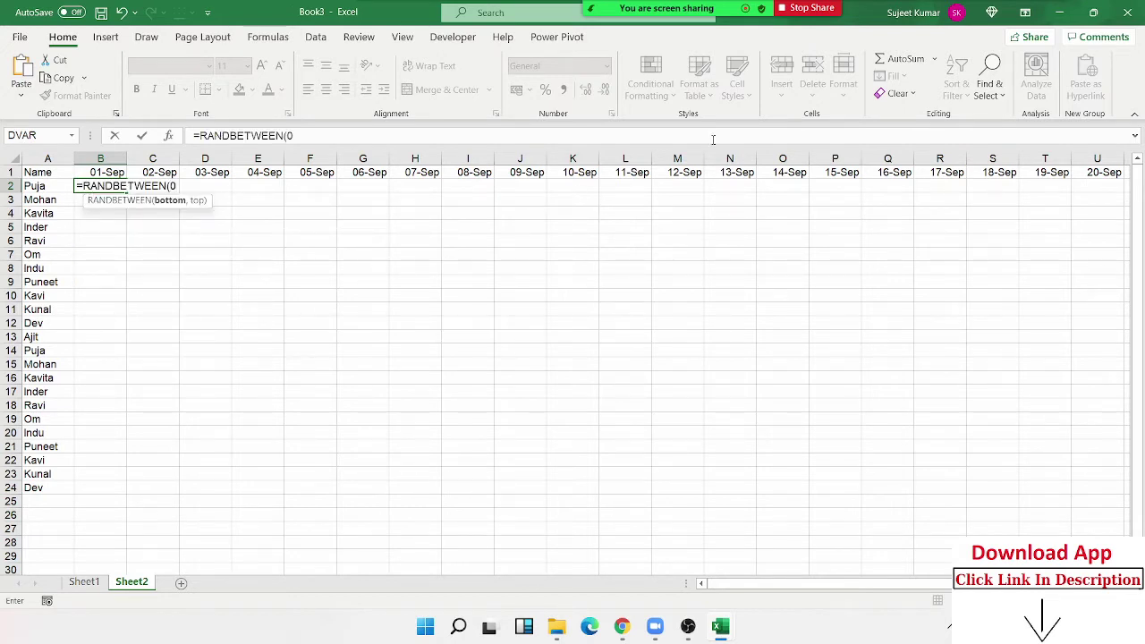
text(,)
text(9)
key(Return)
Step: Select B2:AE24 and fill the random-number formula down and across the grid
key(Left)
key(Up)
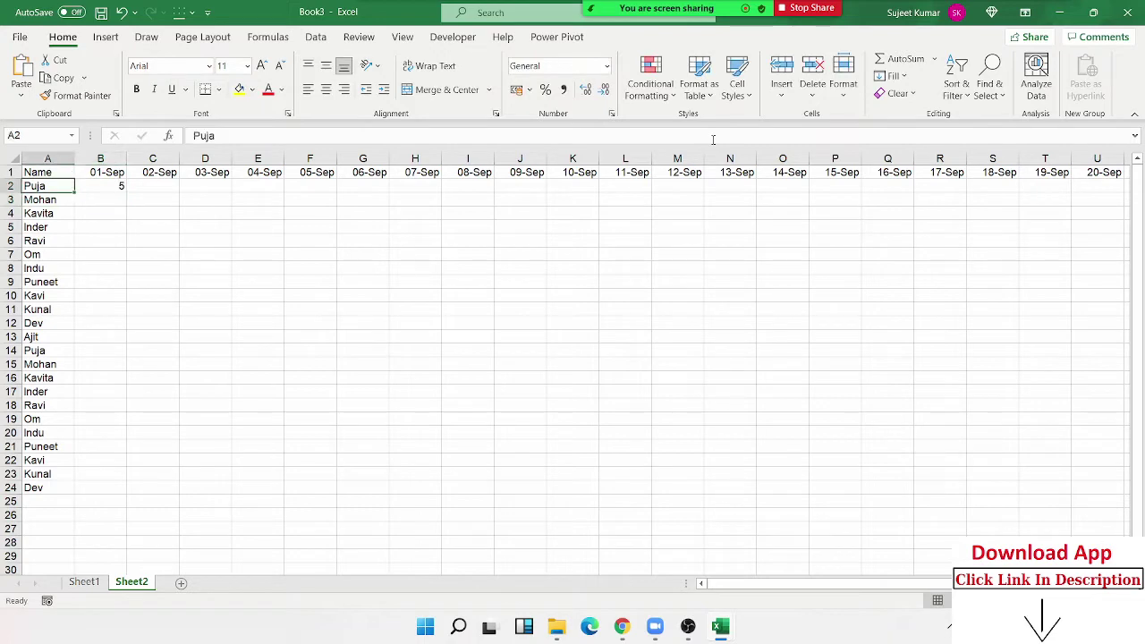
key(Up)
key(ctrl+Right)
key(Down)
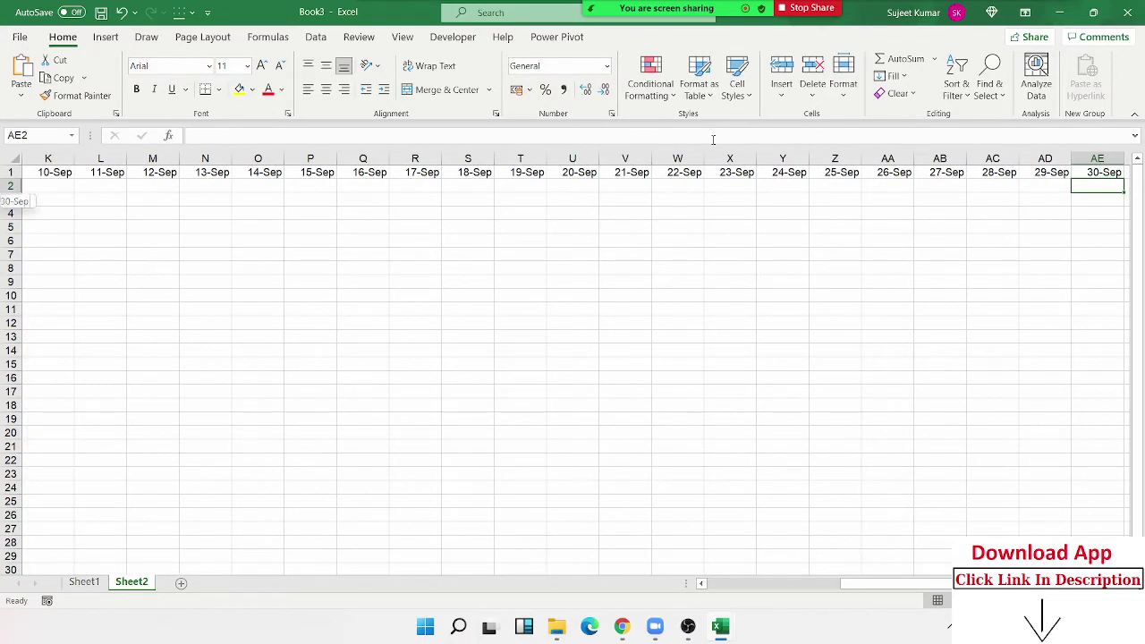
key(ctrl+shift+Left)
key(ctrl+shift+Left)
key(shift+Down)
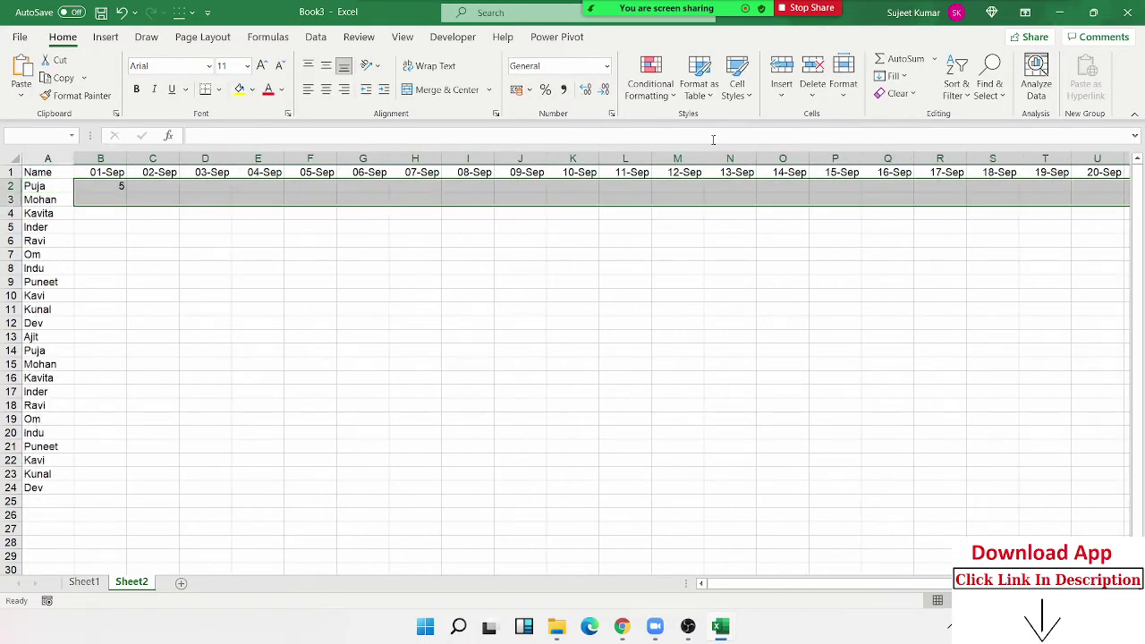
key(shift+Down)
key(shift+Down)
key(shift+Down)
key(shift+Down)
key(shift+Down)
key(shift+Down)
key(shift+Down)
key(shift+Down)
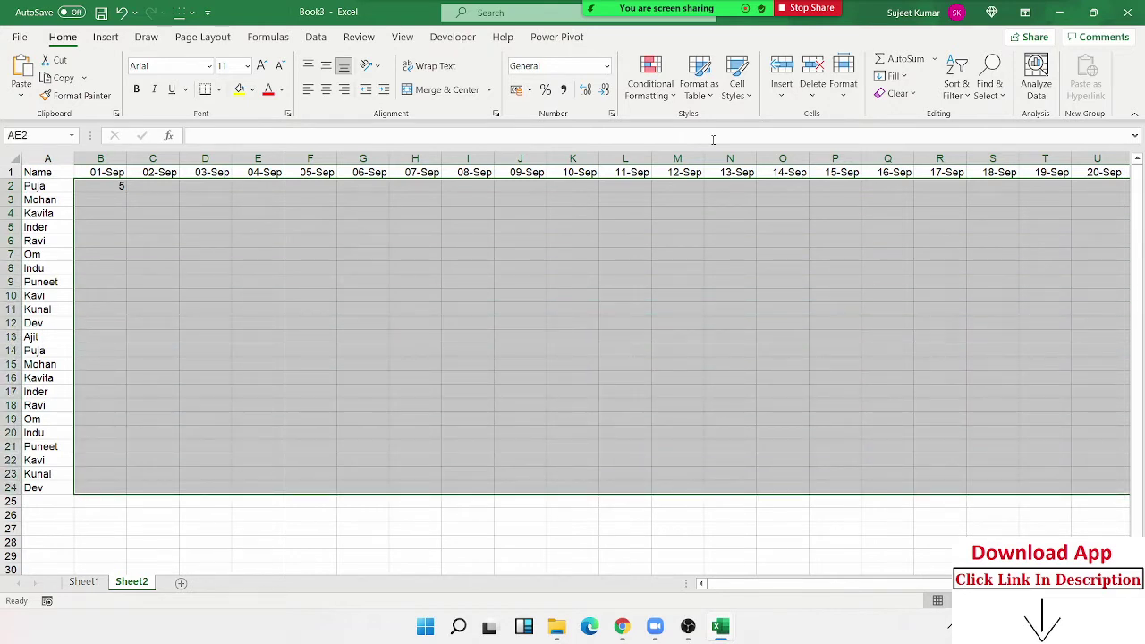
key(ctrl+d)
key(ctrl+r)
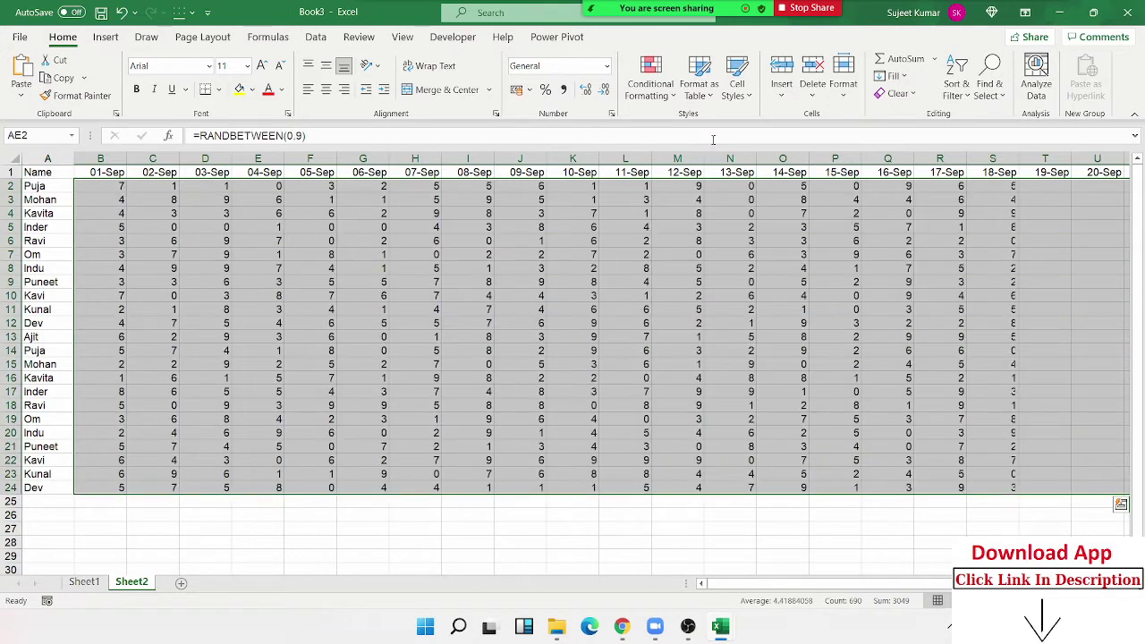
Step: Copy the random grid and paste it back over itself as values
key(ctrl+c)
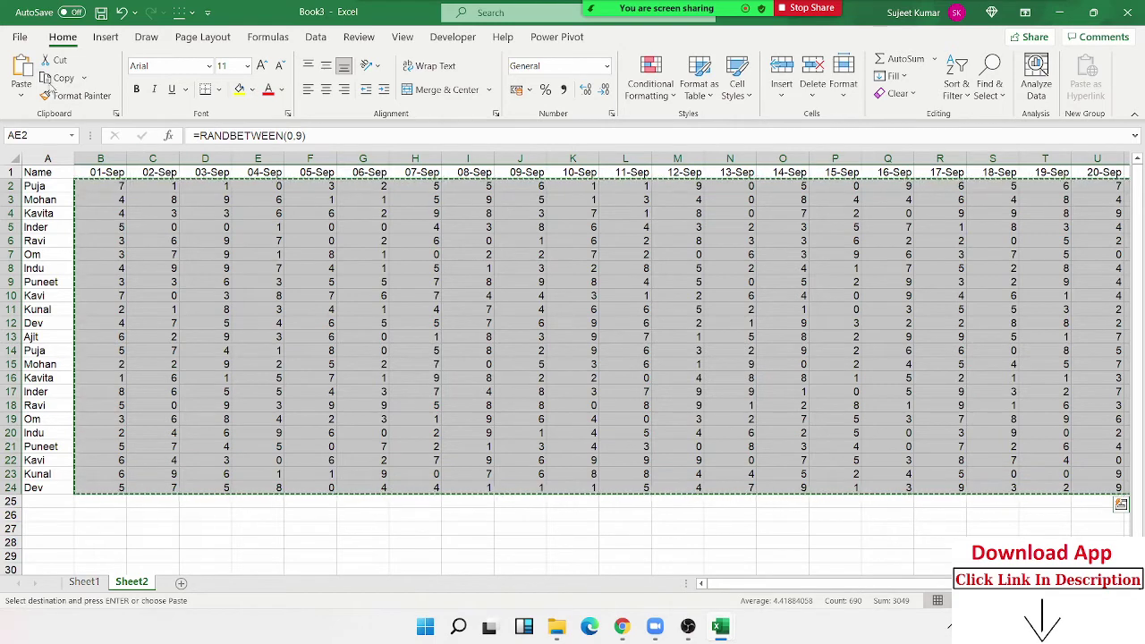
click(22, 89)
click(19, 208)
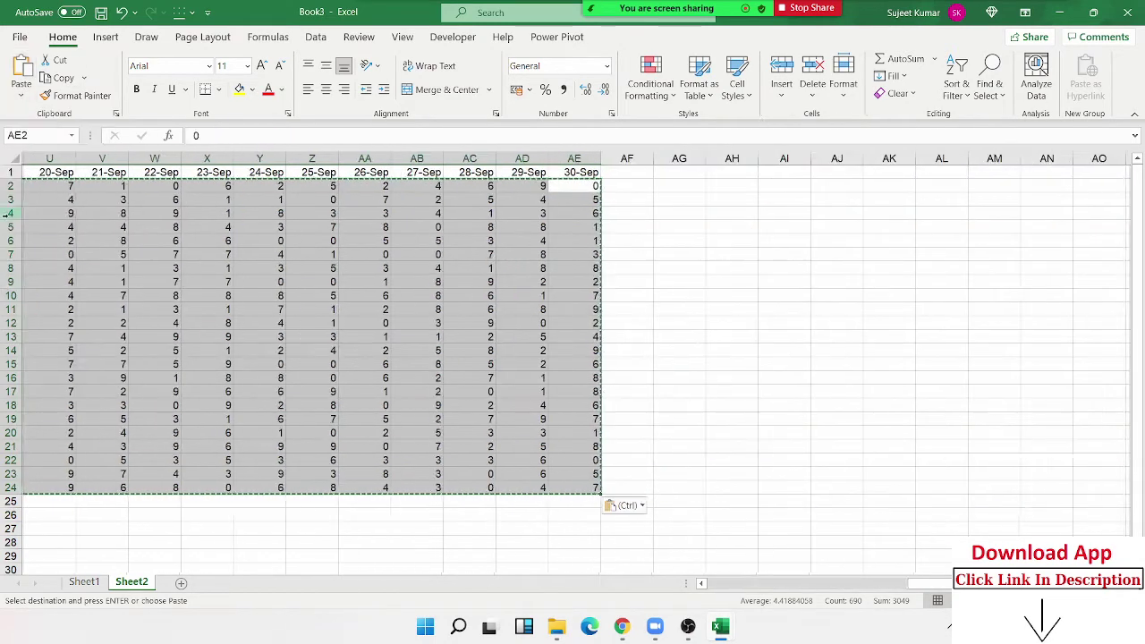
key(Escape)
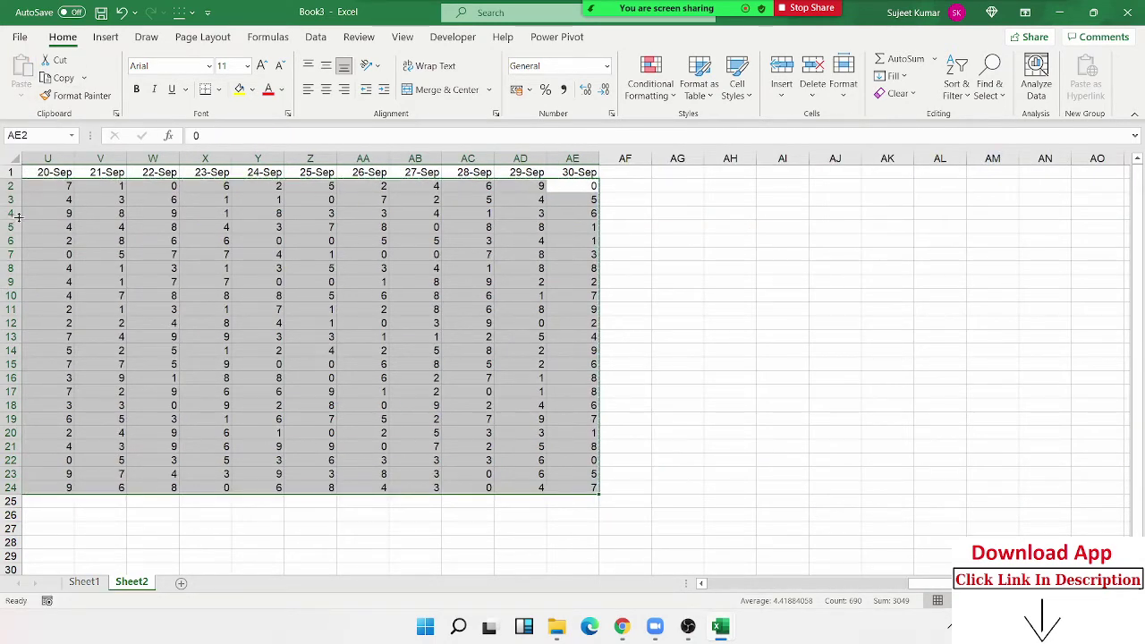
key(ctrl+Left)
Step: Inspect the daily numbers along row 2, then select the whole B2:AE24 block
key(Up)
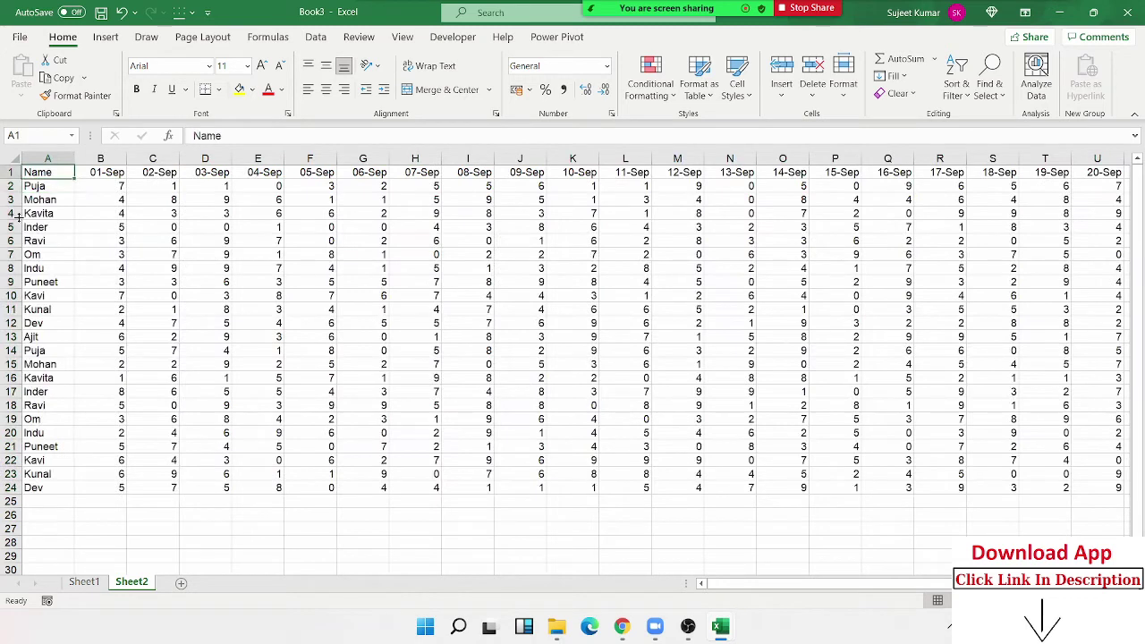
key(Right)
key(Down)
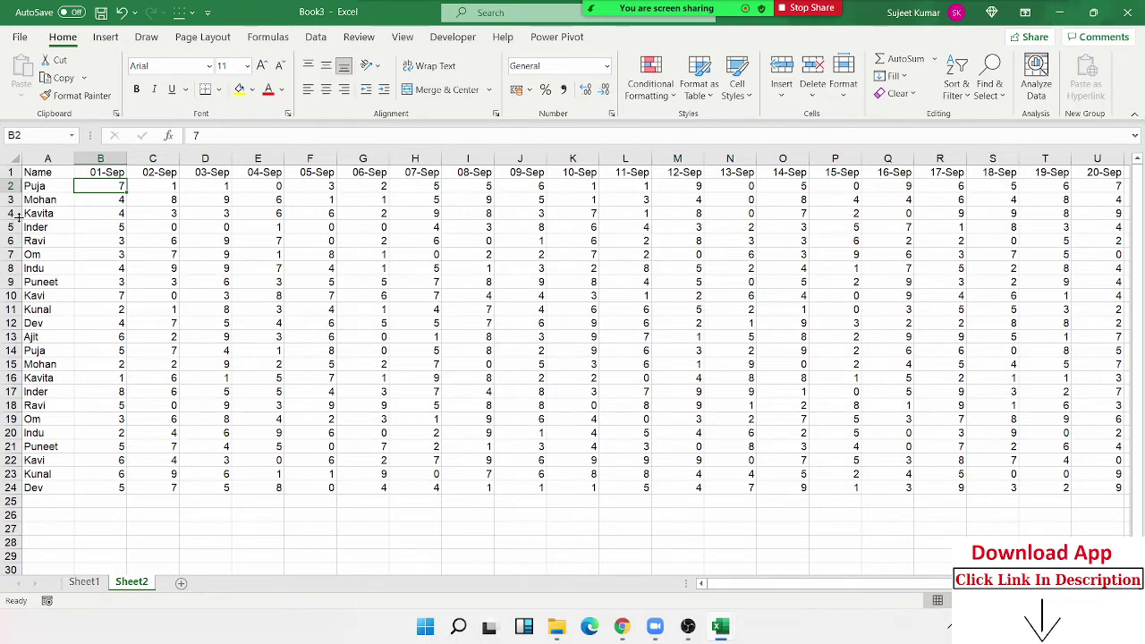
key(ctrl+Right)
key(Home)
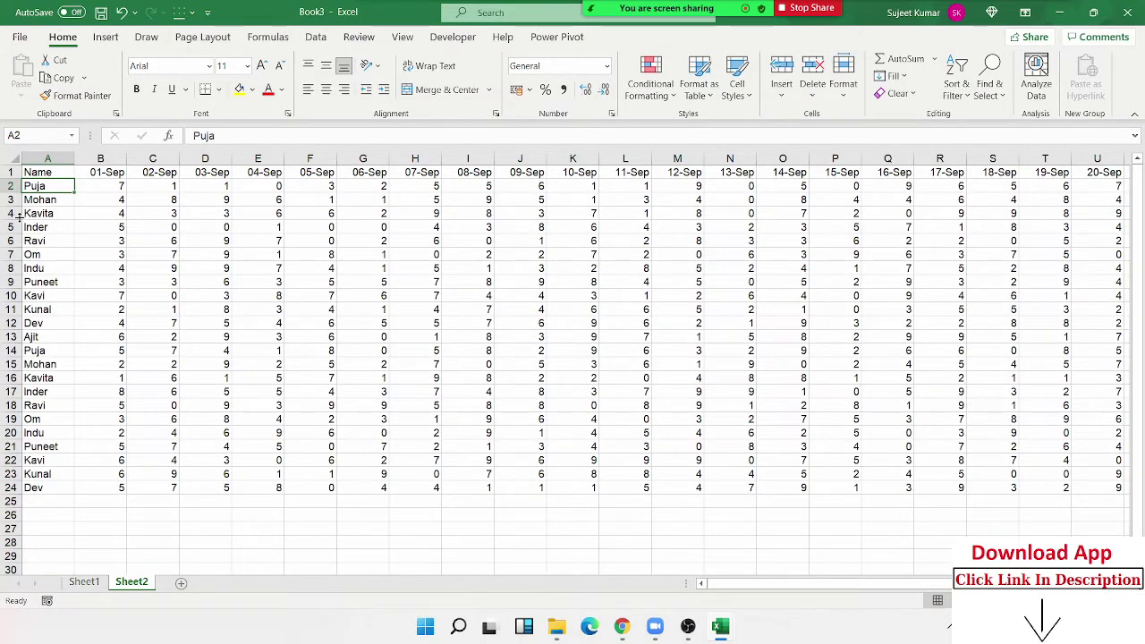
key(Right)
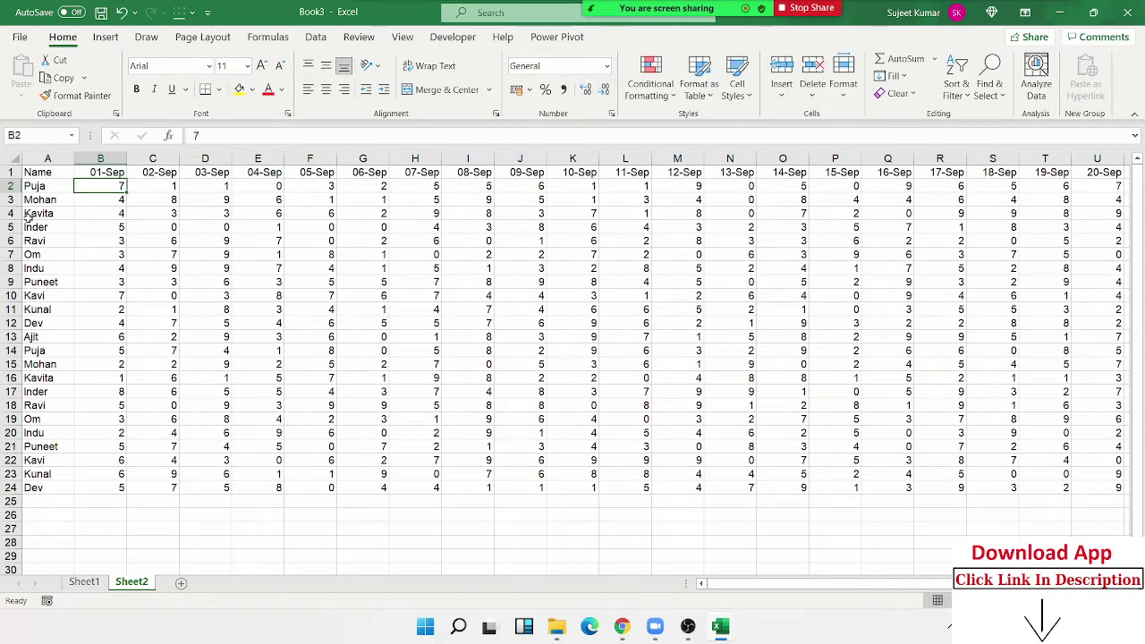
key(Right)
key(Right)
key(Right)
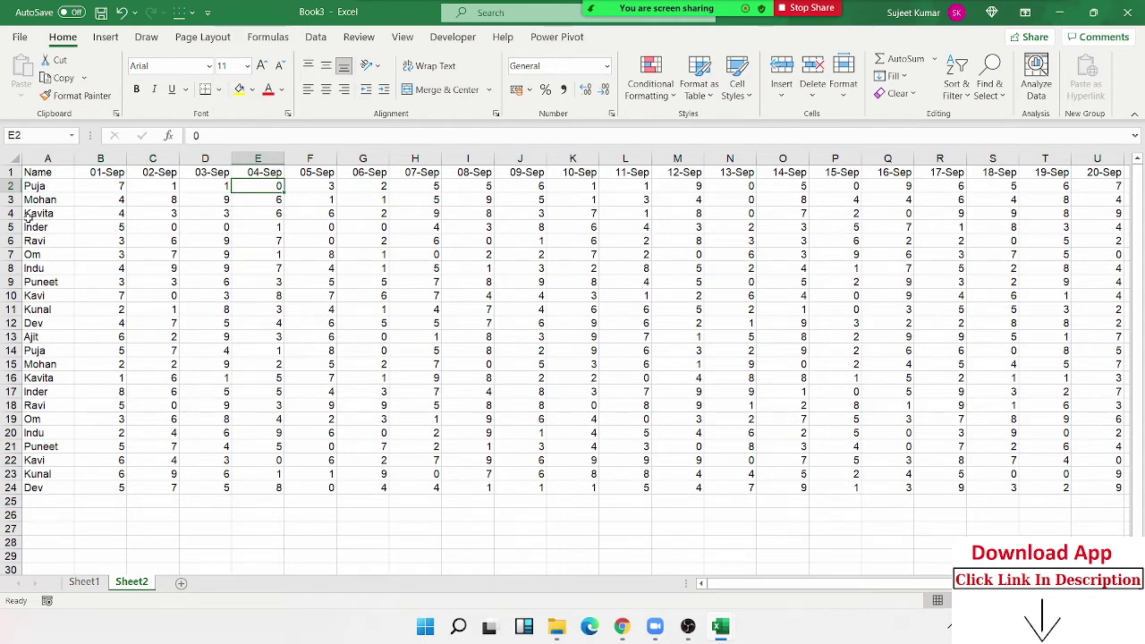
key(Left)
key(Left)
key(Left)
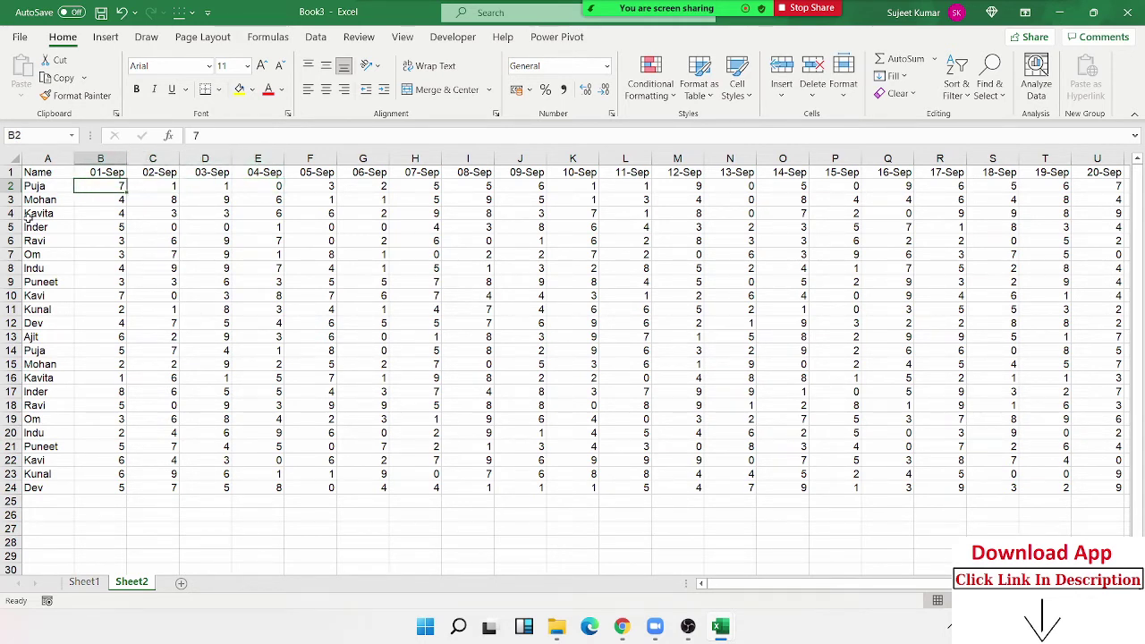
key(Right)
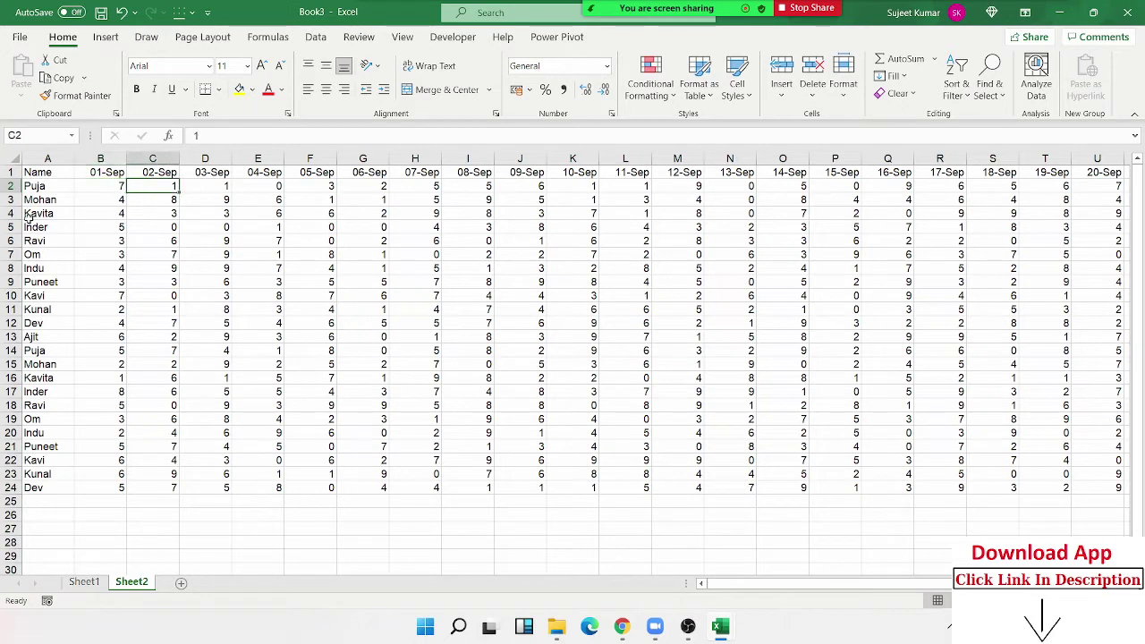
key(Right)
key(Right)
key(Right)
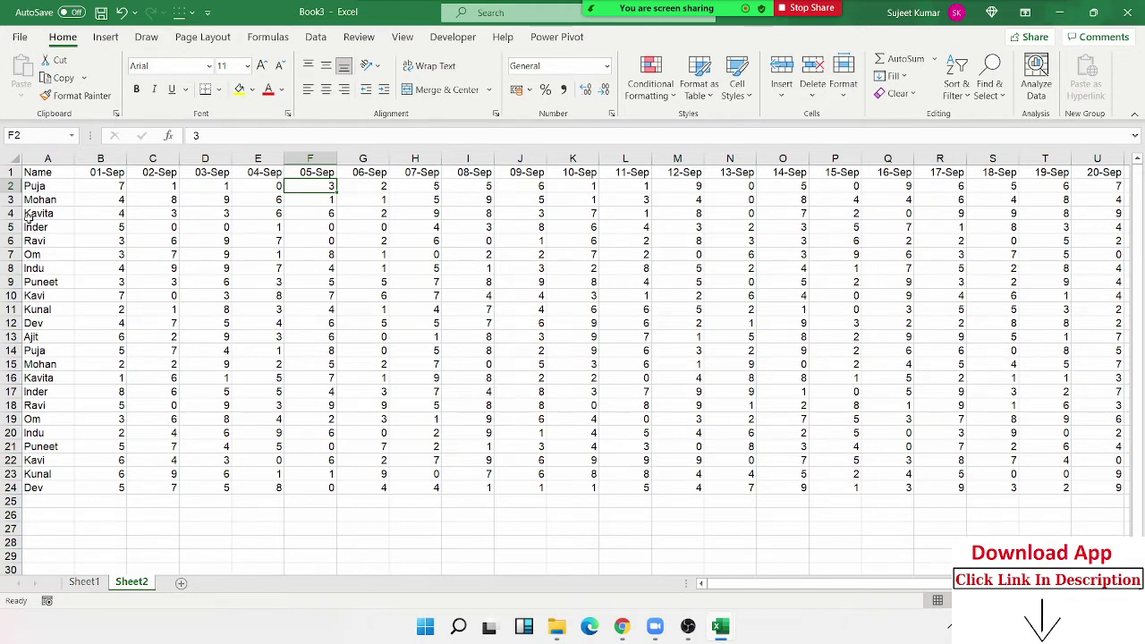
key(Left)
key(Left)
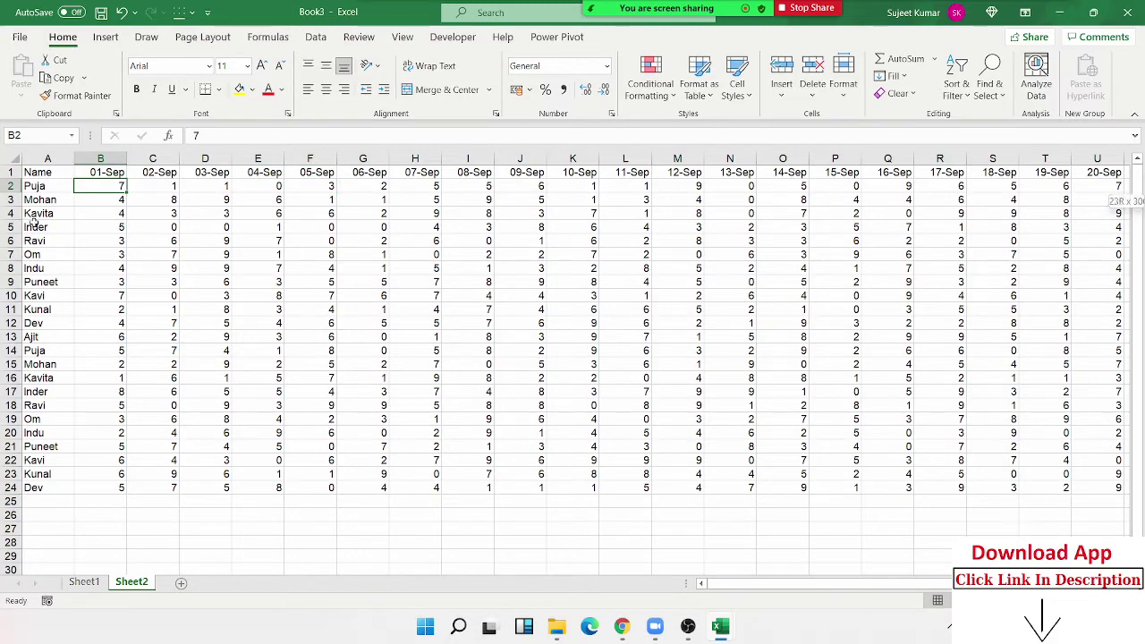
key(ctrl+shift+Right)
key(ctrl+shift+Down)
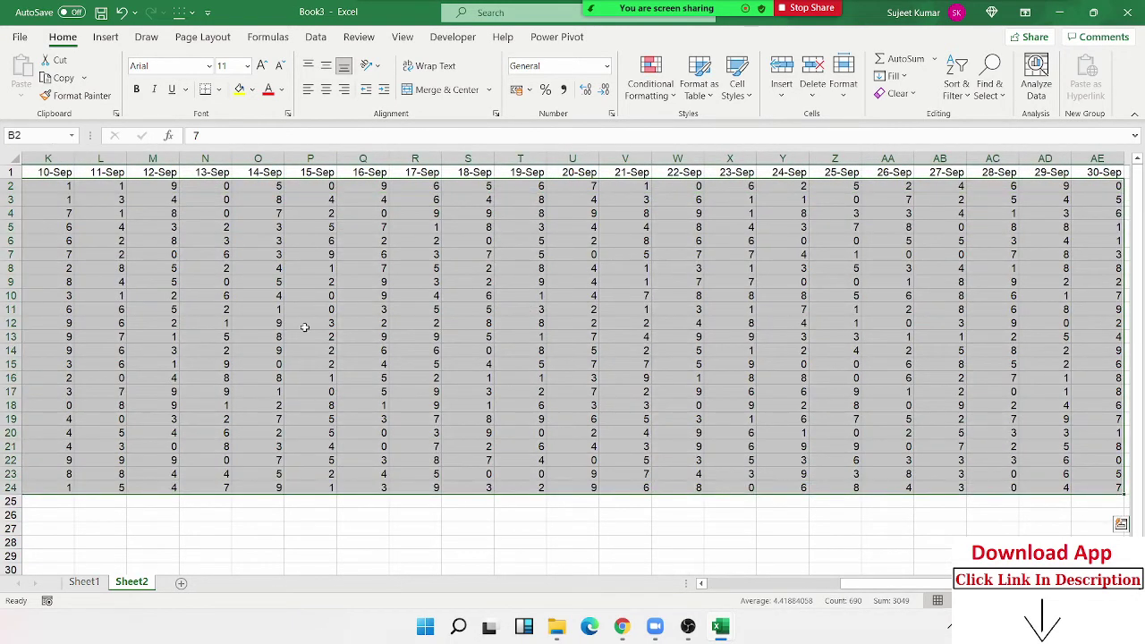
Step: Open Format Cells on Custom for B2:AE24 and start a format code with "P"
right_click(304, 325)
click(365, 530)
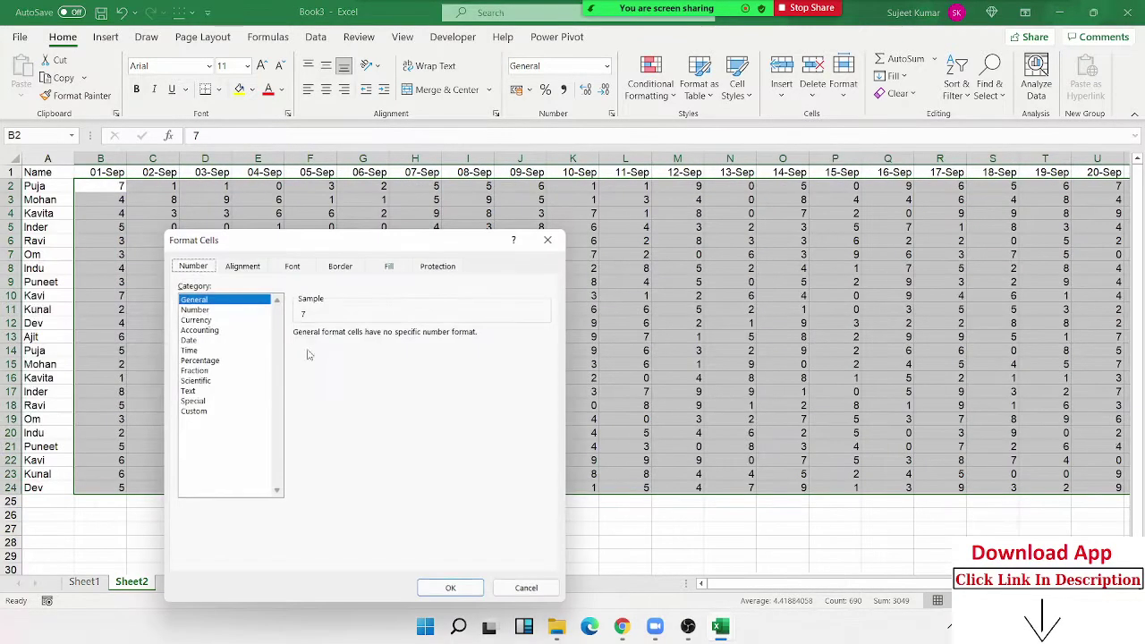
click(209, 413)
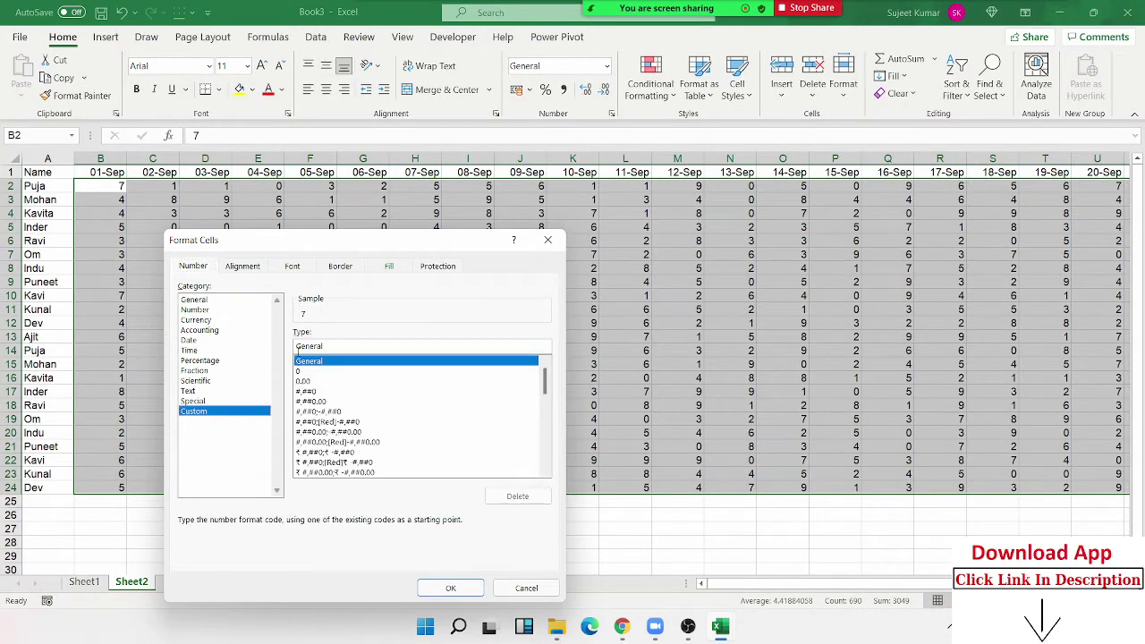
key(Tab)
text("P)
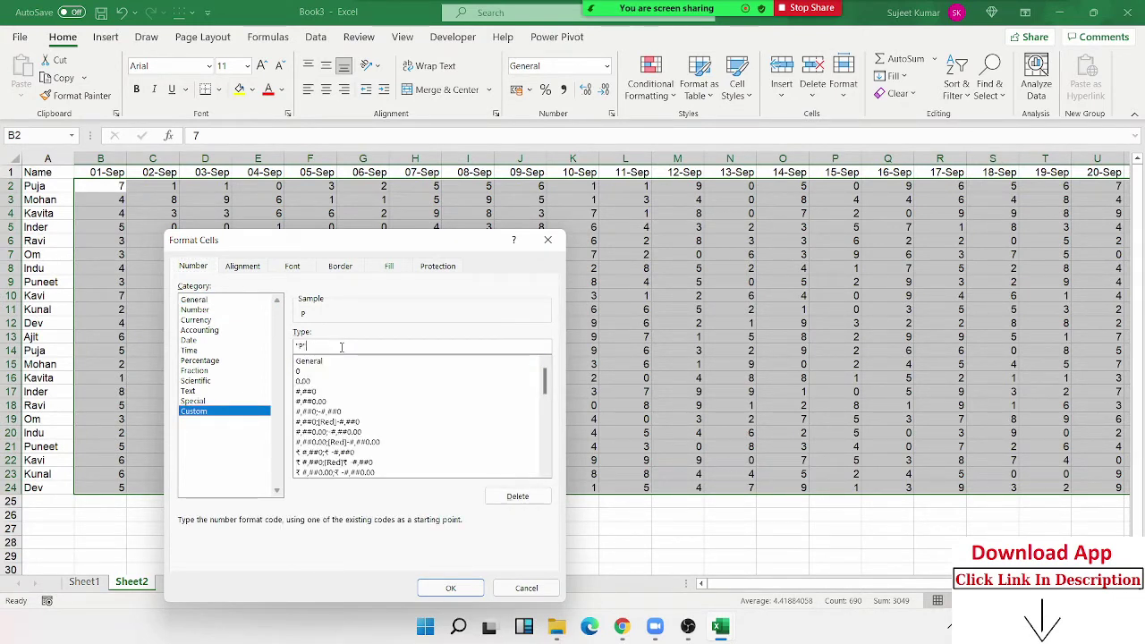
text(")
Step: Highlight the POSITIVE, NEGATIVE and ZERO sections of the format syntax in the support article, then return to Excel
key(alt+Tab)
key(Tab)
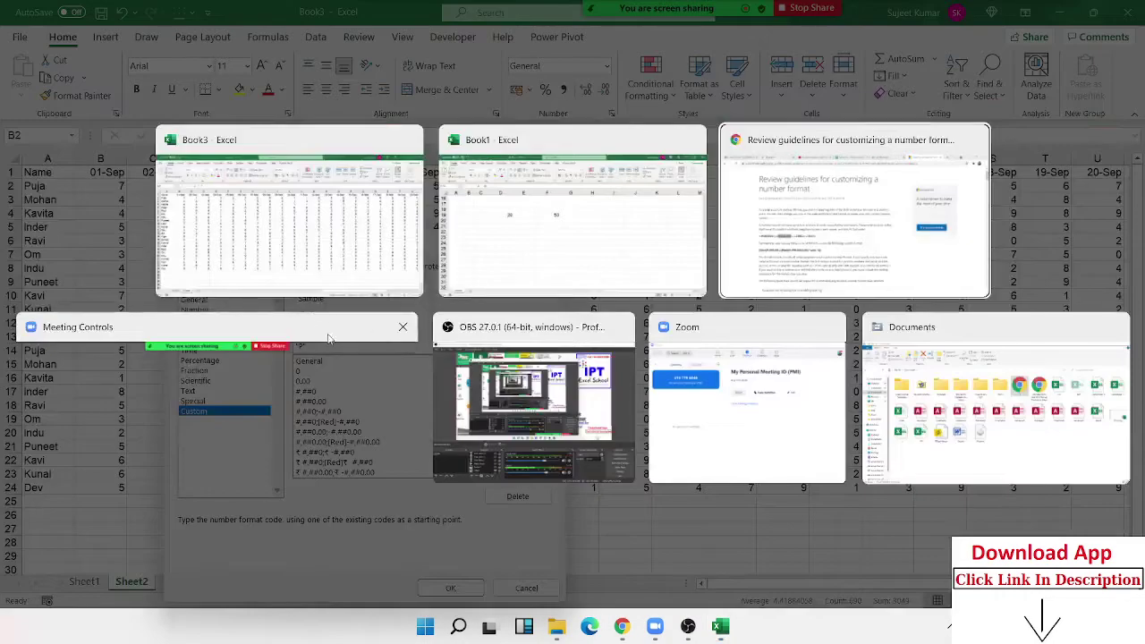
click(220, 349)
double_click(220, 350)
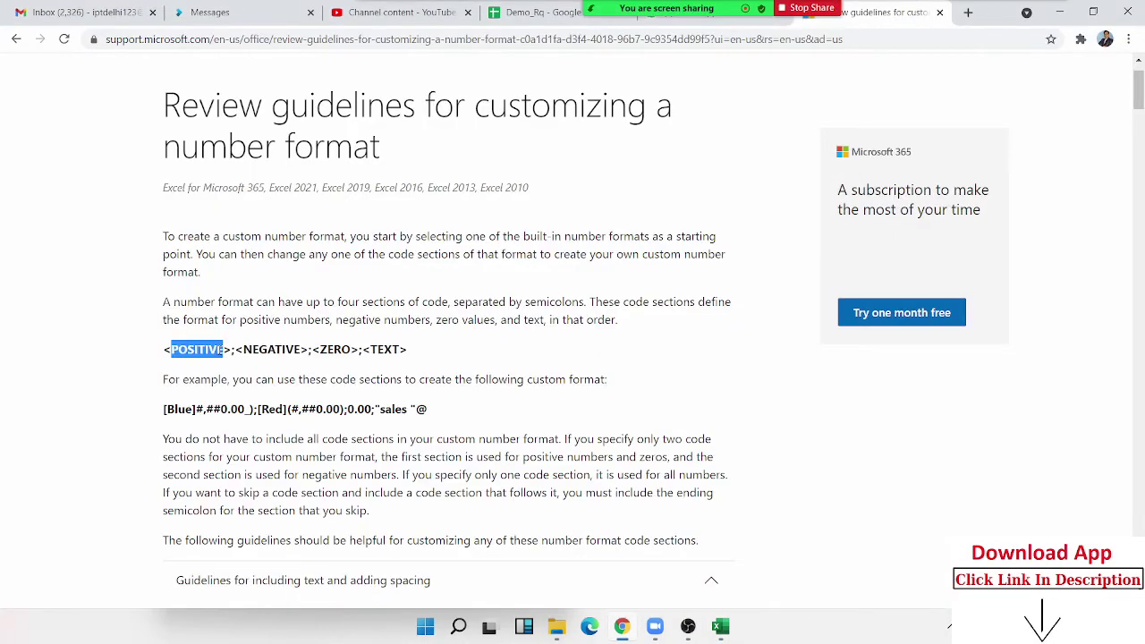
double_click(255, 350)
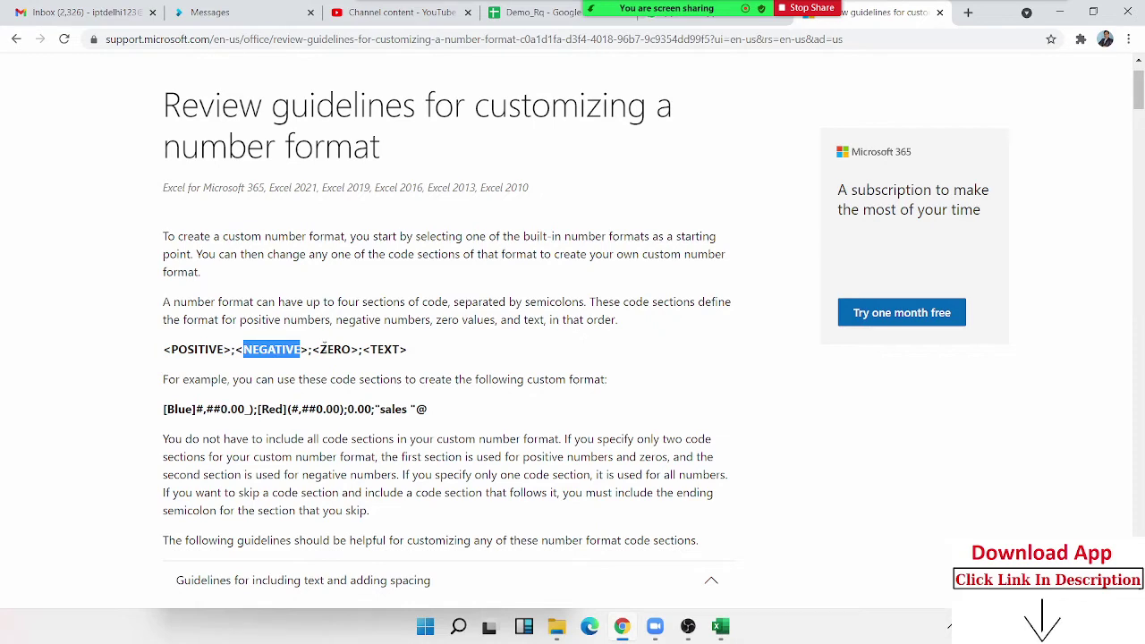
double_click(324, 348)
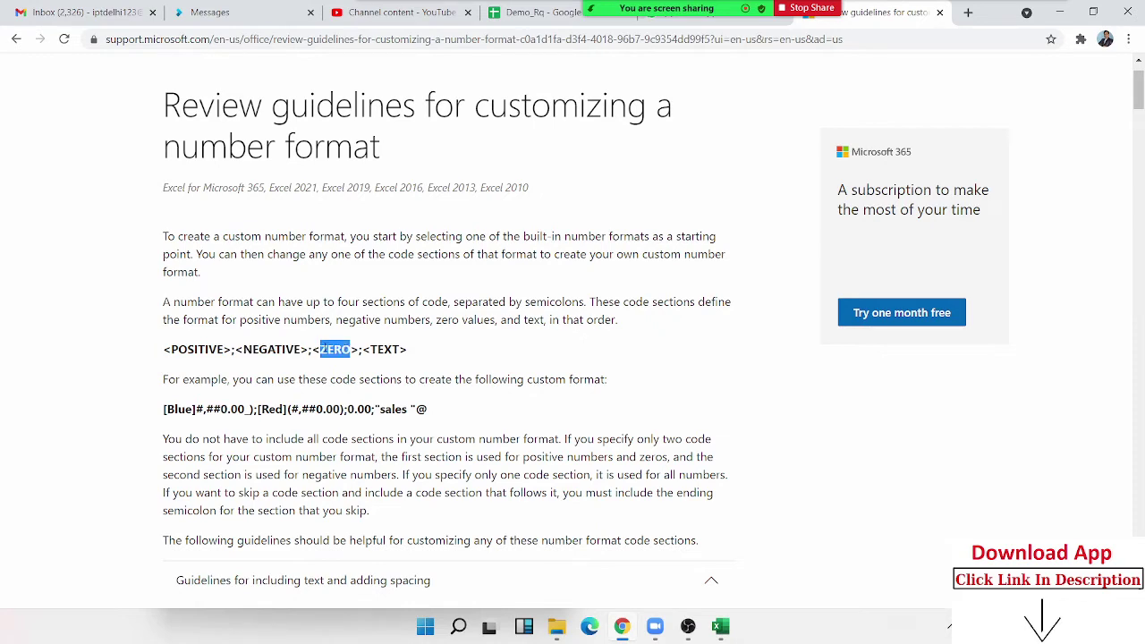
key(alt+Tab)
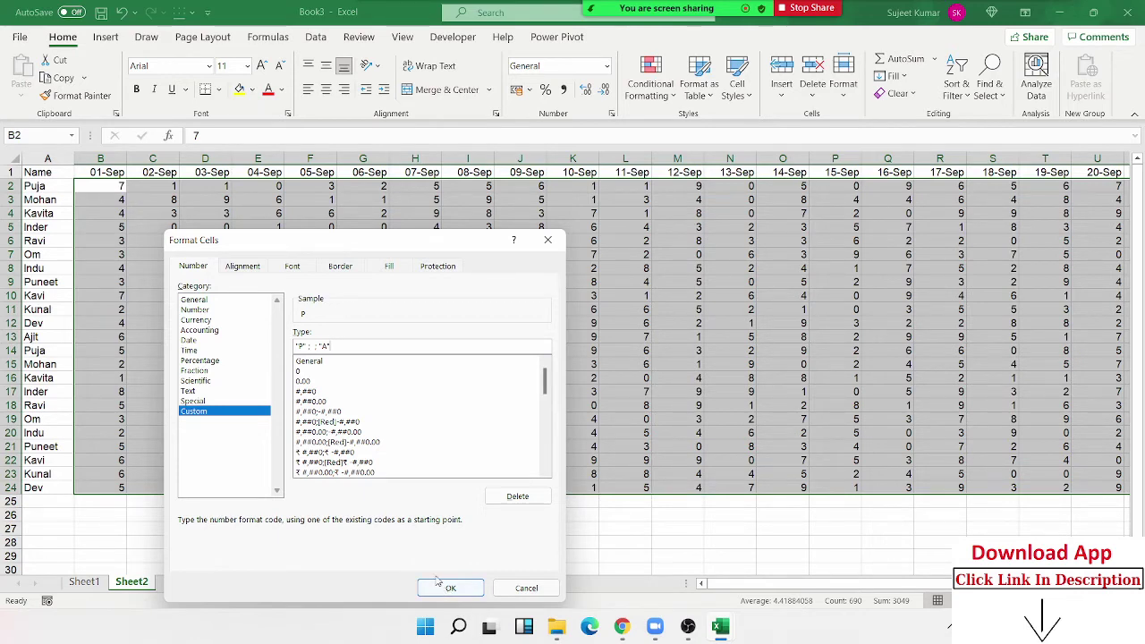
Step: Apply the "P";;"A" format so the grid shows P or A, then switch to the support article
click(443, 582)
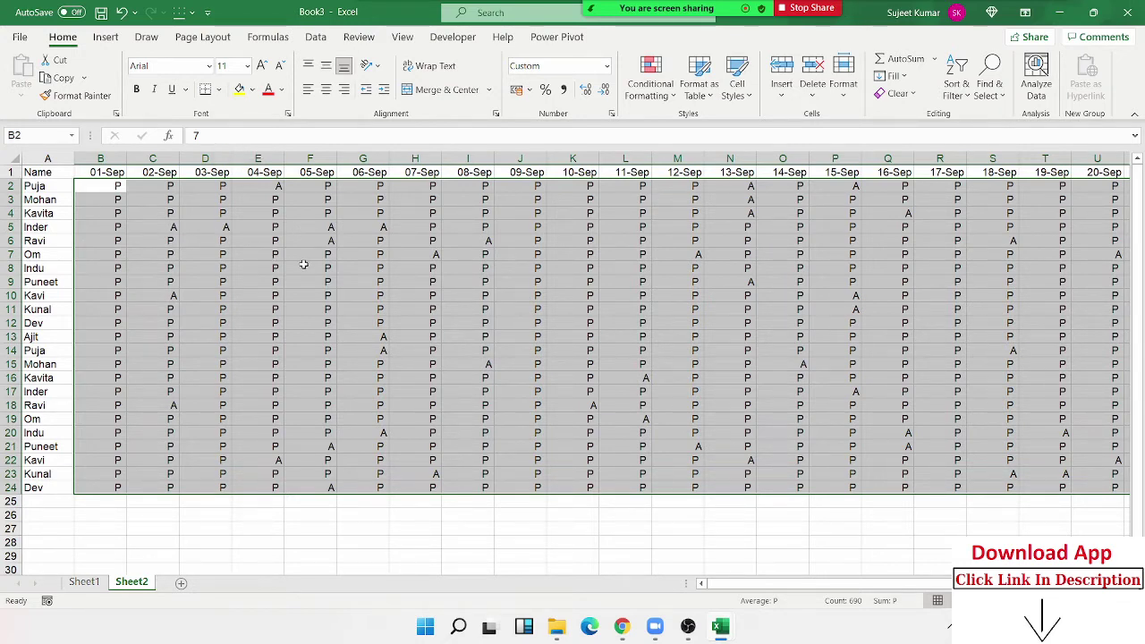
right_click(305, 180)
mouse_move(687, 637)
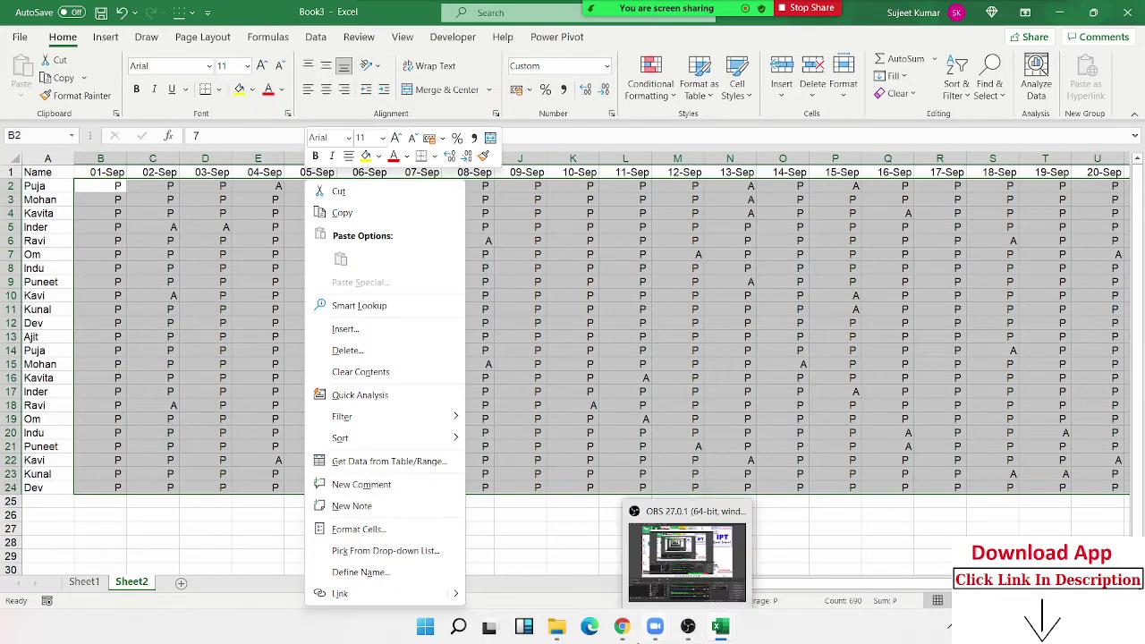
click(621, 626)
Step: Highlight the [Red] colour code in the article's example format, then return to the Excel grid
scroll(279, 362, down, 1)
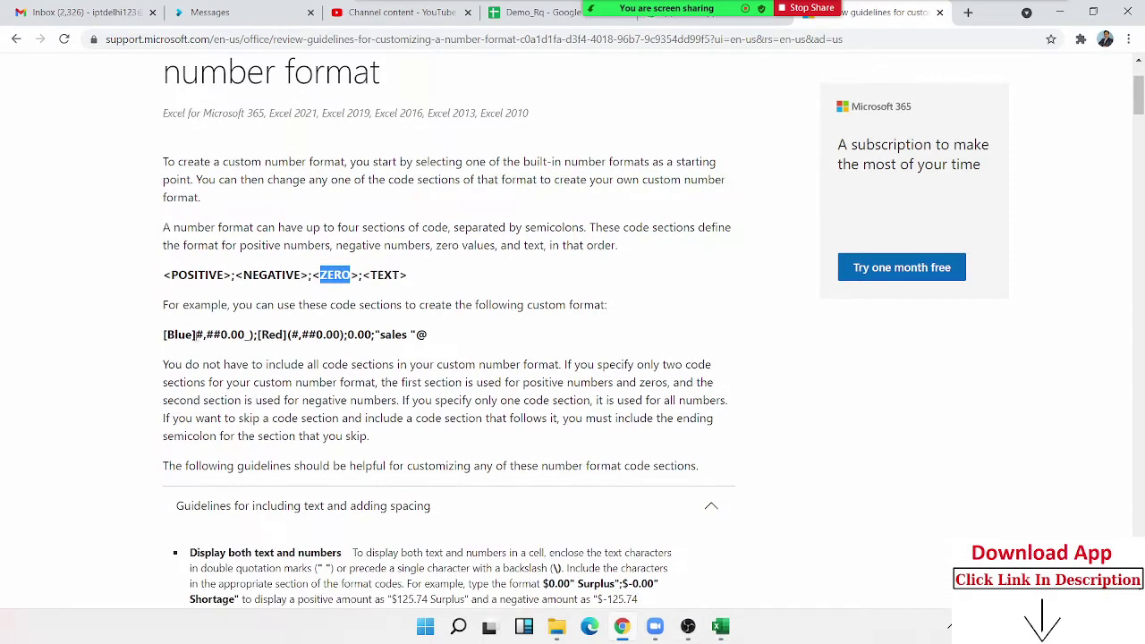
click(194, 334)
click(280, 347)
drag(258, 334, 287, 336)
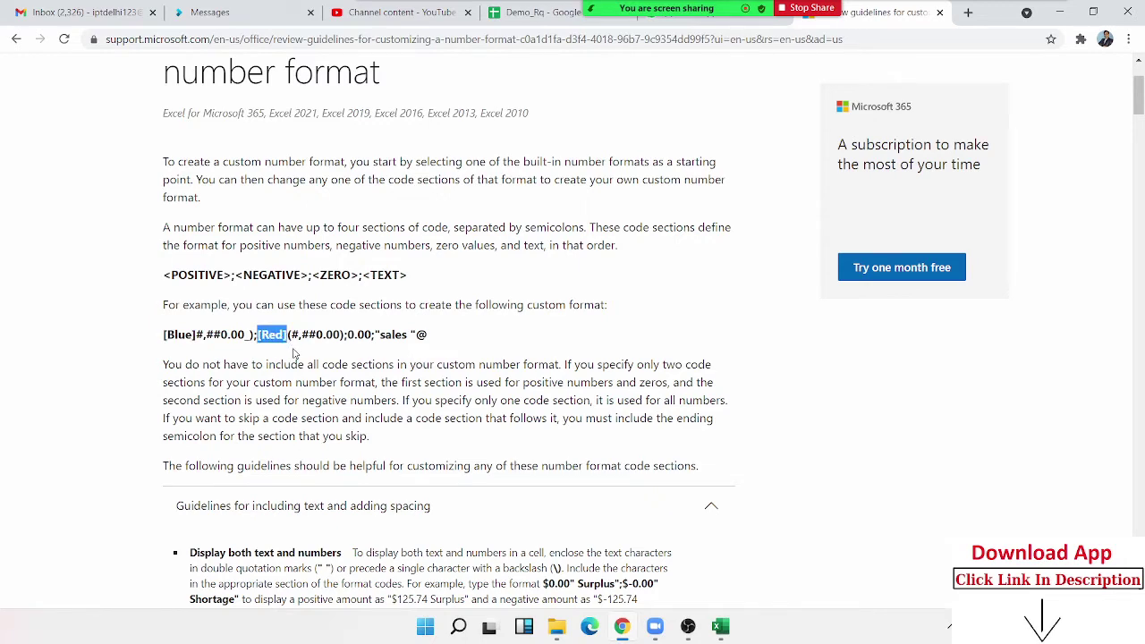
key(alt+Tab)
right_click(301, 319)
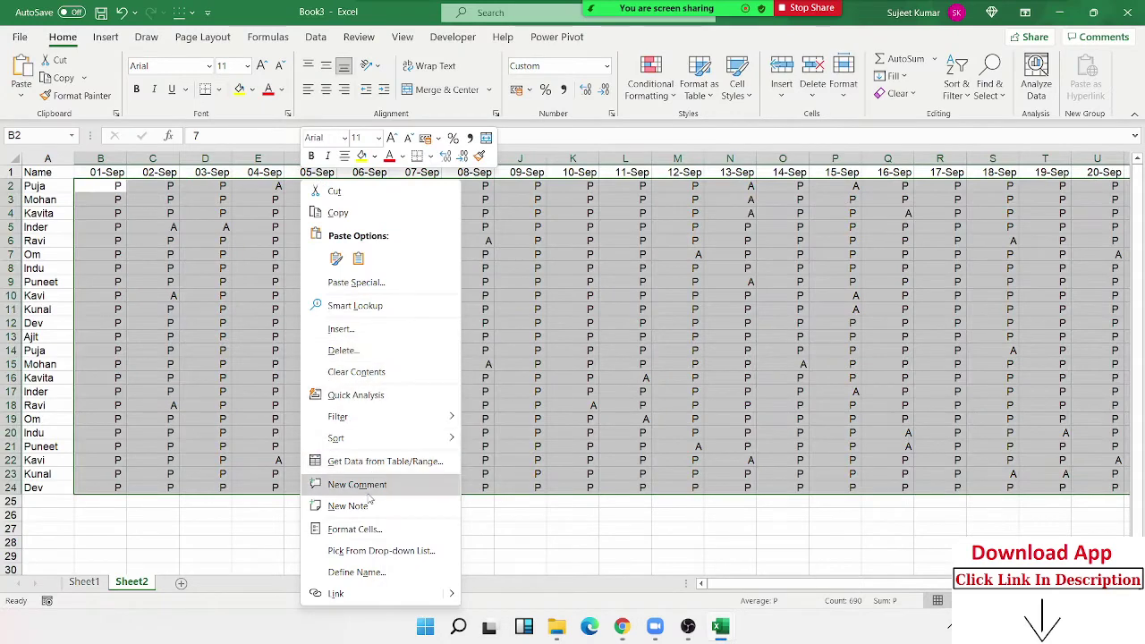
Step: Change the custom format to "P";;[Red]"A" so every A value shows in red
click(361, 528)
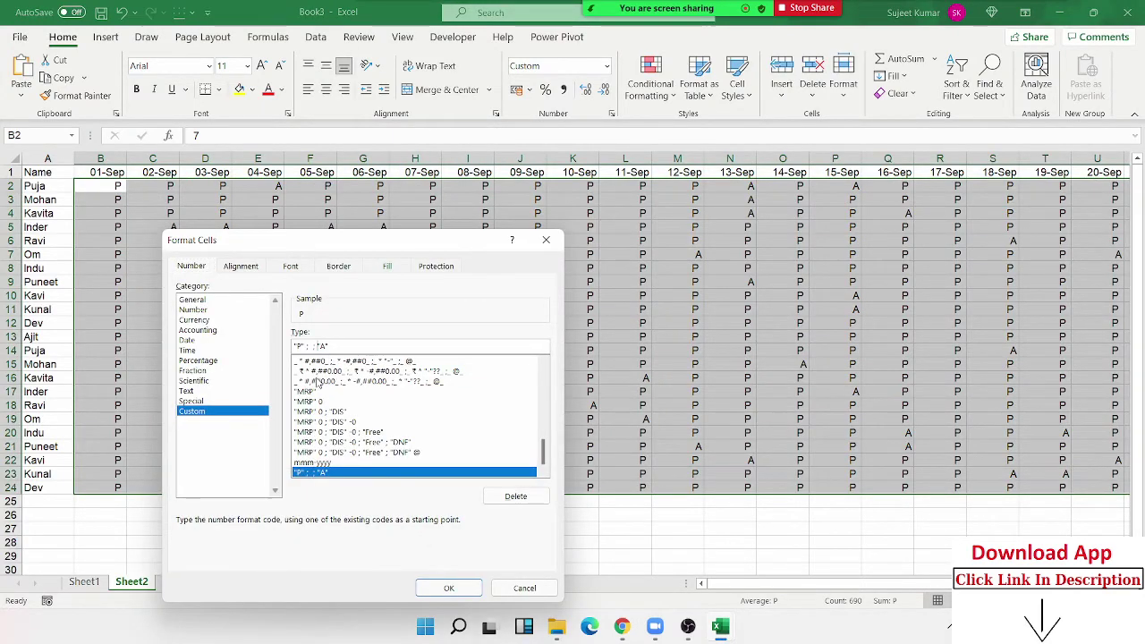
text([Red])
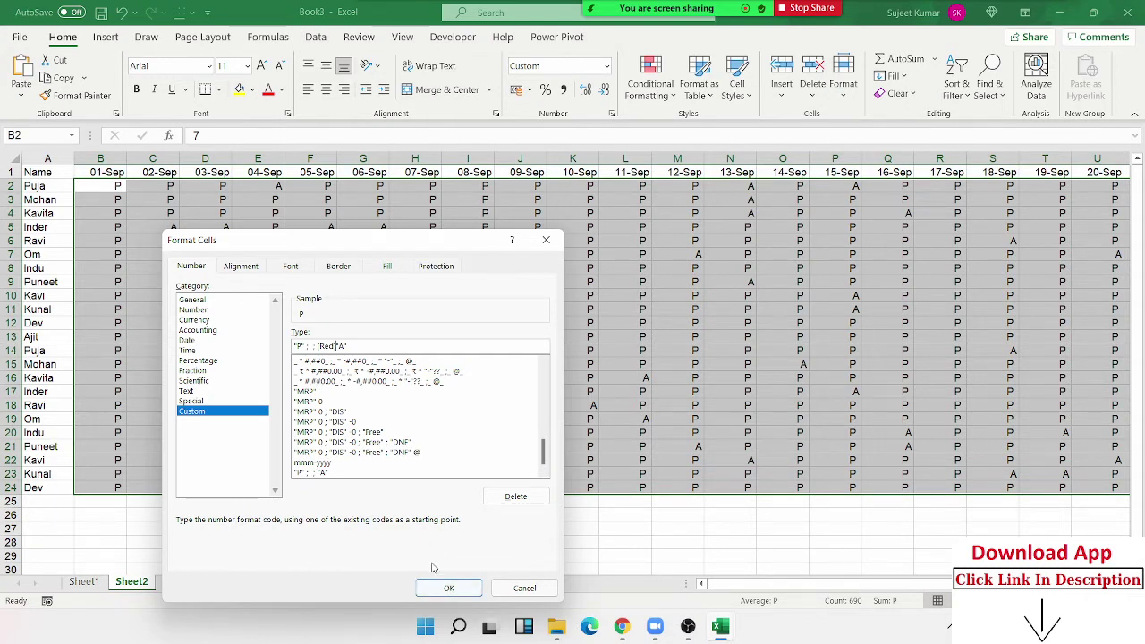
click(448, 588)
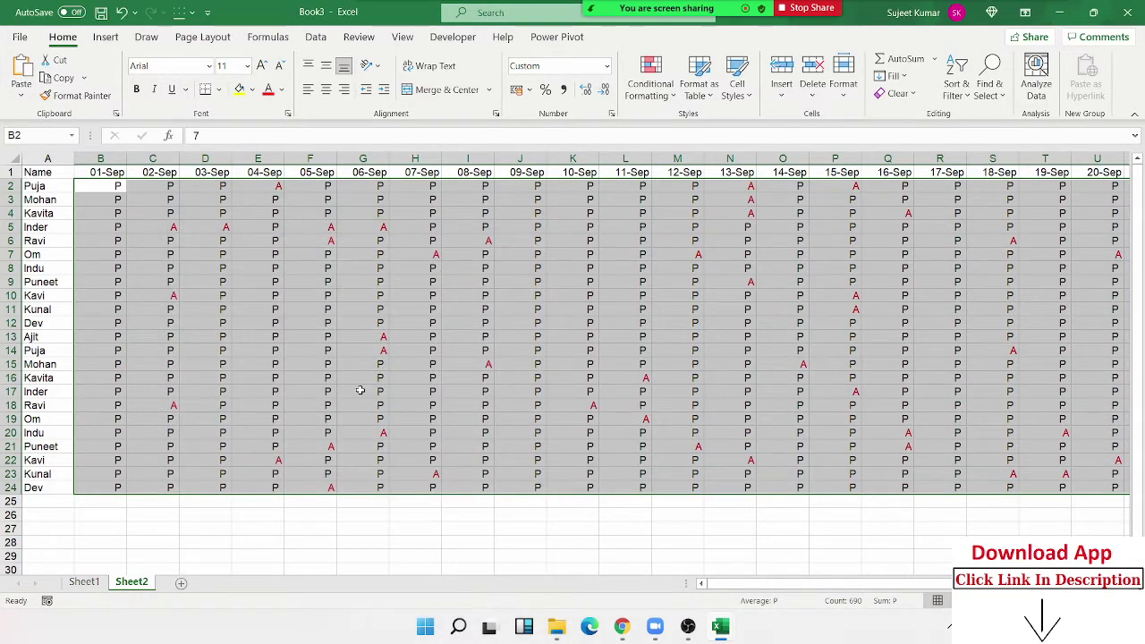
click(362, 323)
click(429, 349)
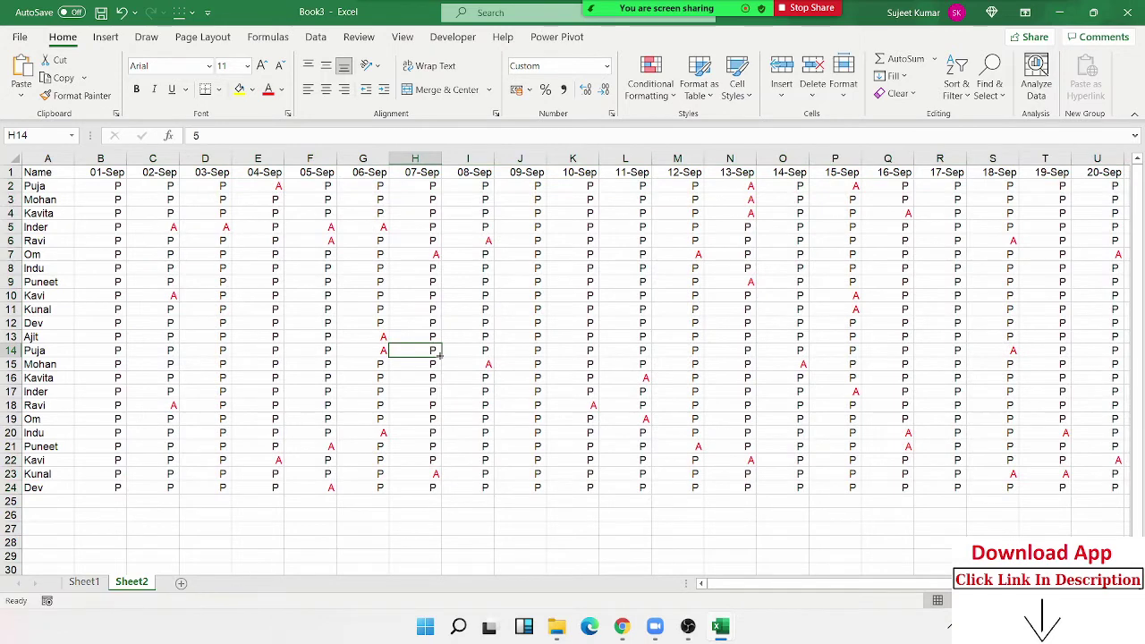
Step: Highlight the format syntax and its example in the support article and scroll down the page
click(90, 582)
key(alt+Tab)
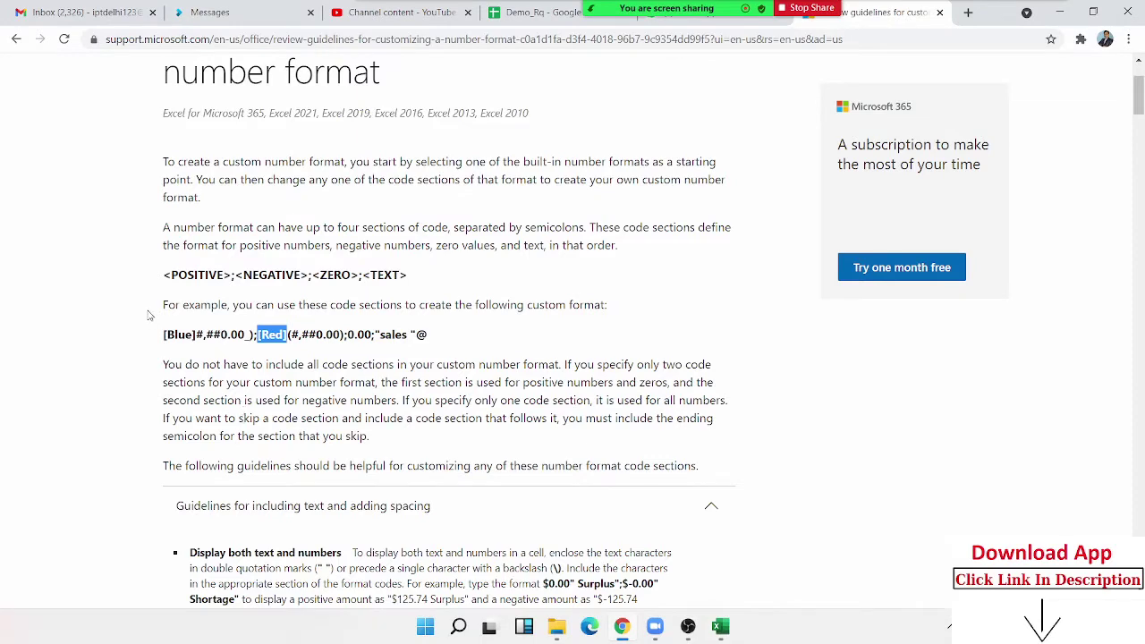
drag(157, 274, 230, 356)
scroll(231, 356, down, 2)
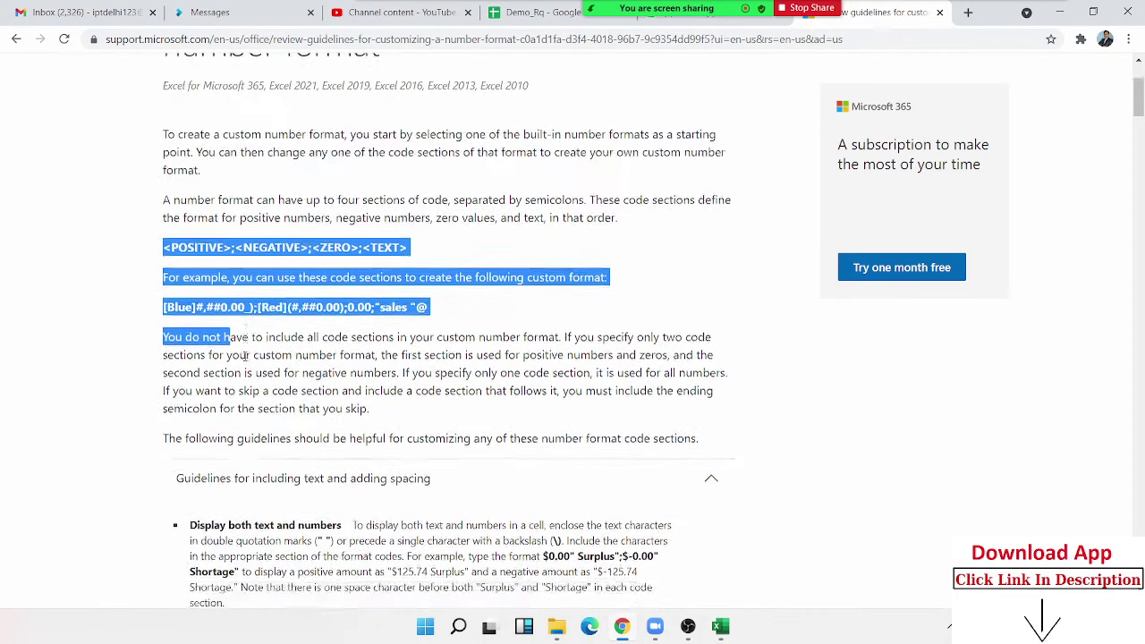
scroll(244, 356, down, 2)
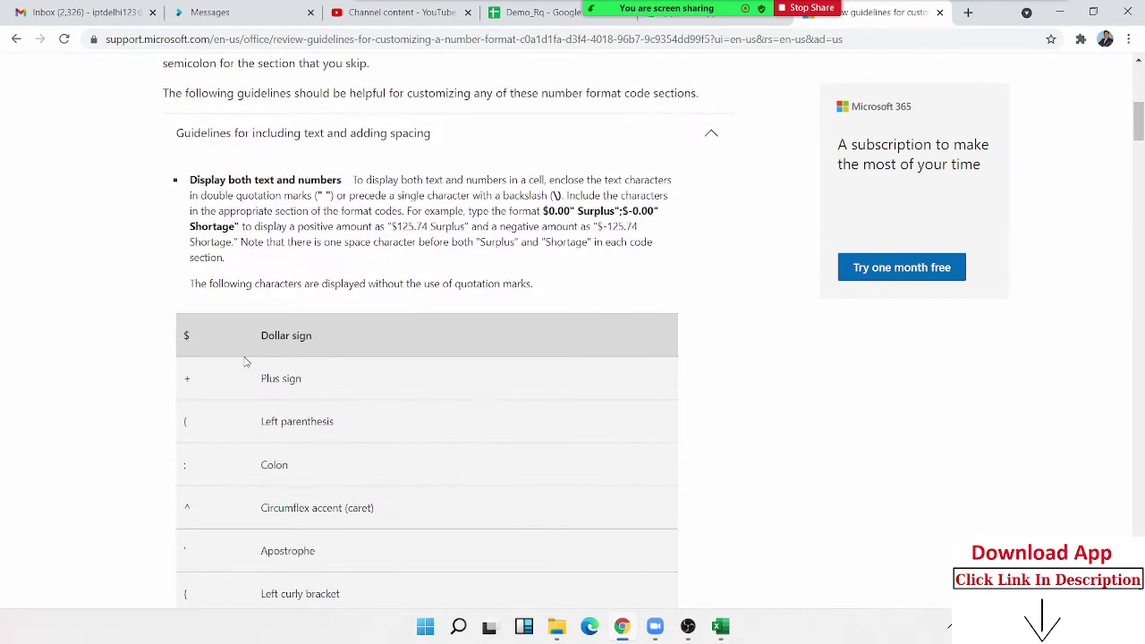
scroll(244, 357, down, 2)
scroll(246, 345, down, 2)
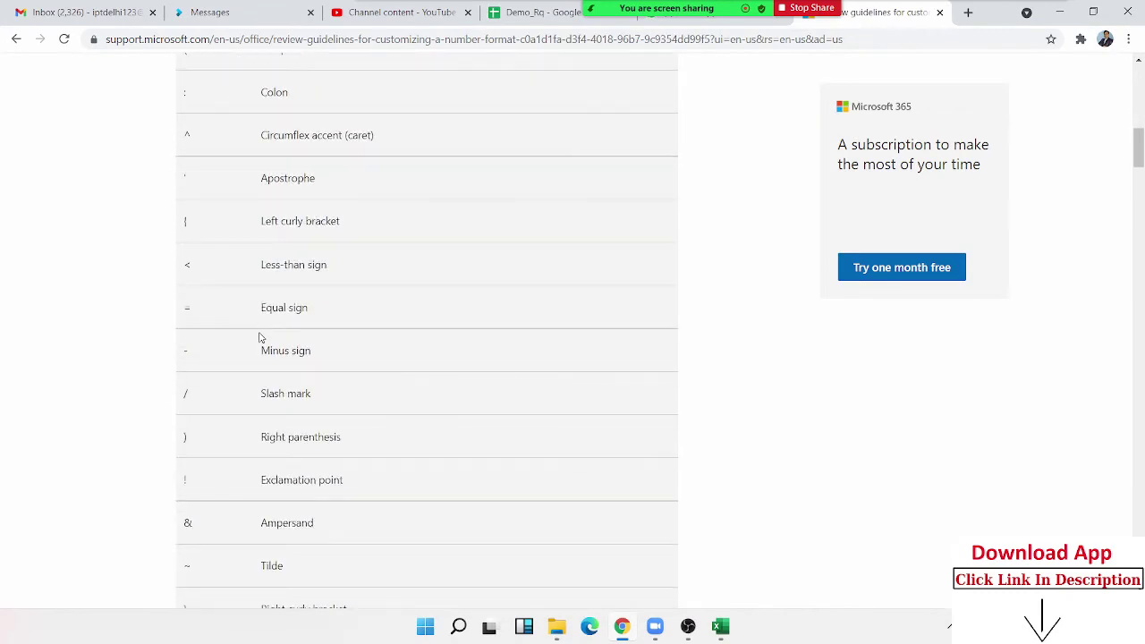
scroll(258, 335, up, 2)
Step: Scroll through the article's table of characters displayed without quotation marks
key(alt+Tab)
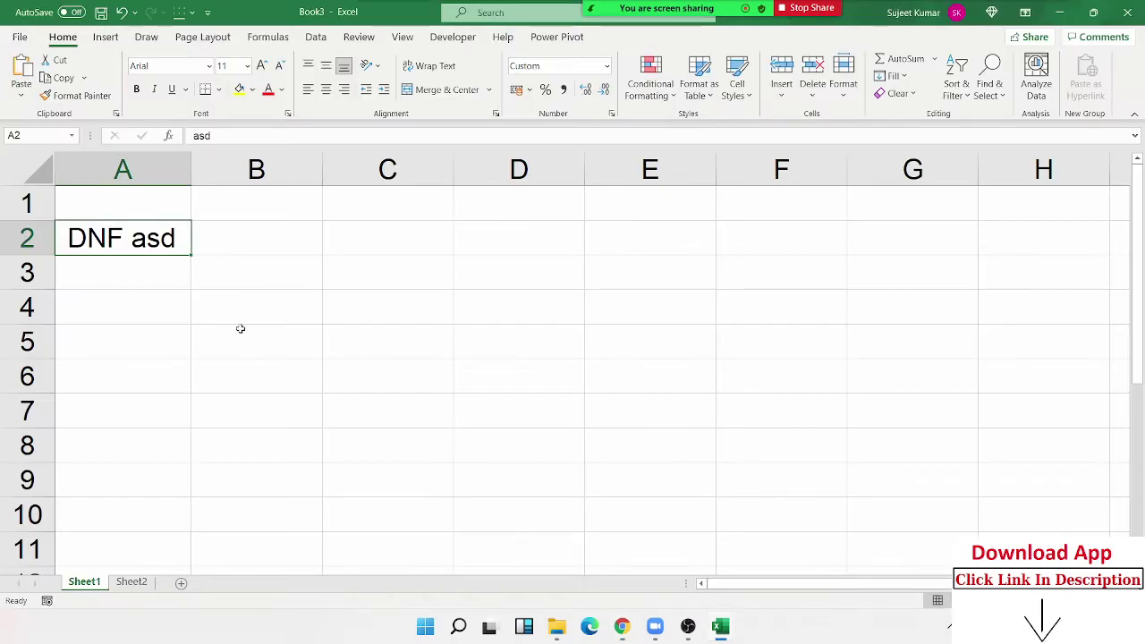
key(alt+Tab)
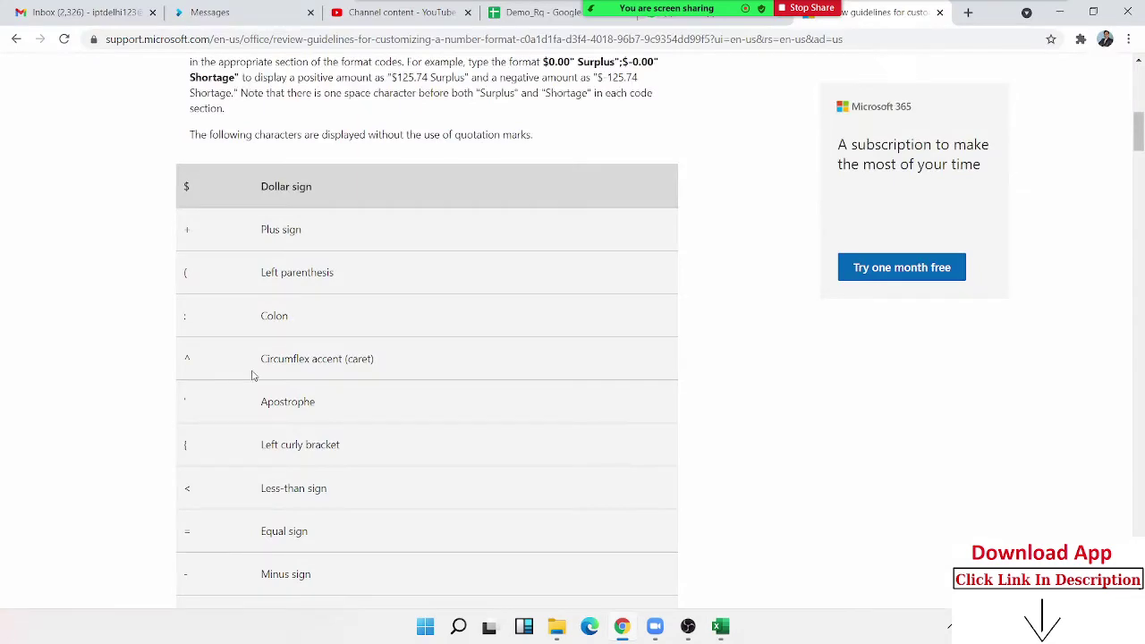
scroll(255, 376, up, 2)
scroll(255, 376, down, 1)
scroll(259, 374, down, 2)
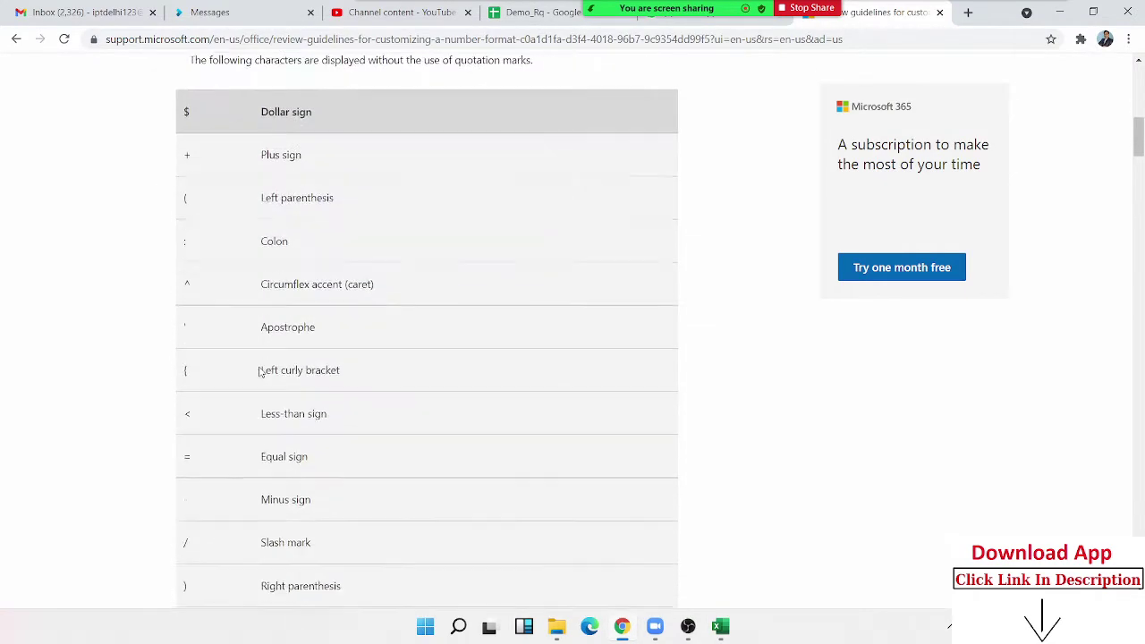
scroll(263, 372, down, 3)
scroll(267, 370, up, 3)
scroll(268, 365, up, 2)
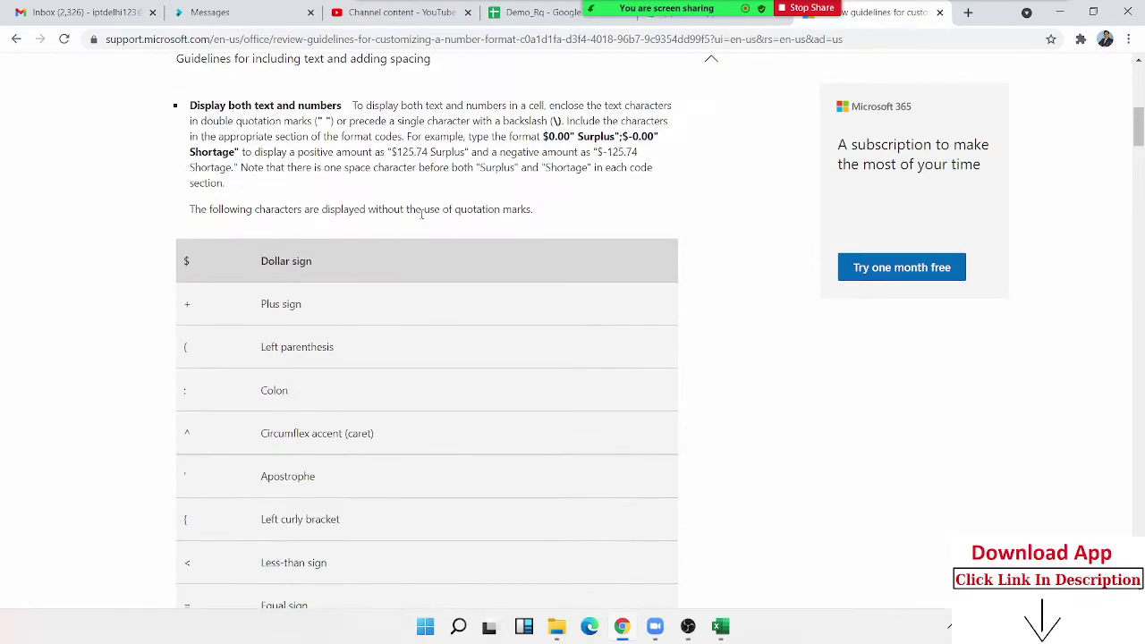
Step: Mark the sentence about characters shown without quotation marks, then return to Excel
mouse_move(545, 225)
mouse_down()
mouse_move(474, 215)
mouse_move(360, 236)
mouse_up()
click(284, 209)
drag(323, 211, 555, 220)
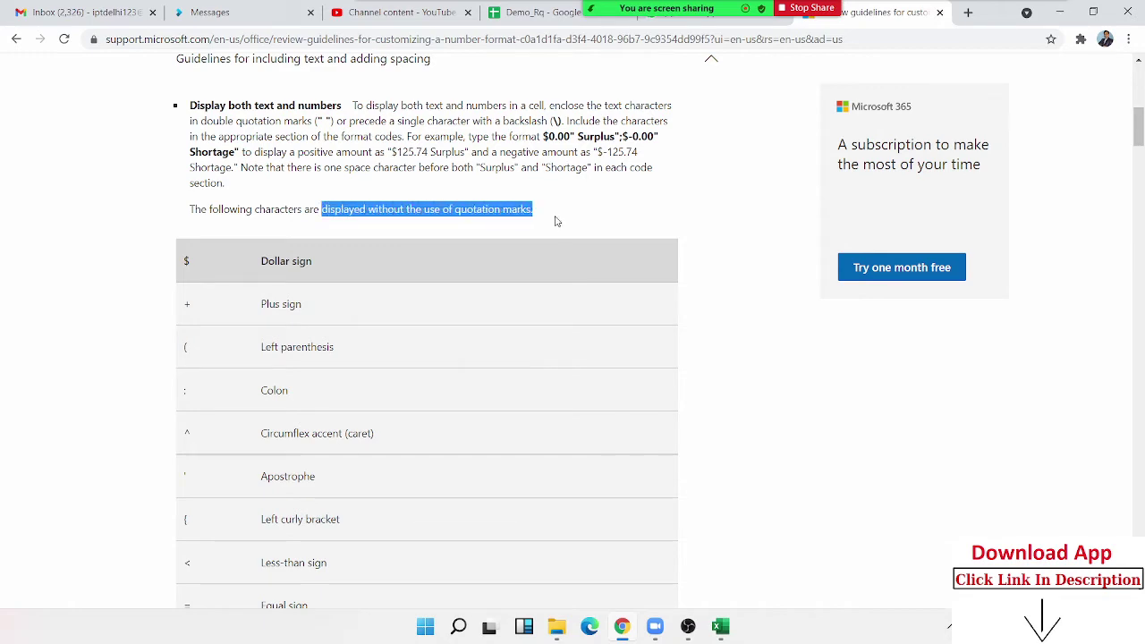
scroll(215, 304, down, 3)
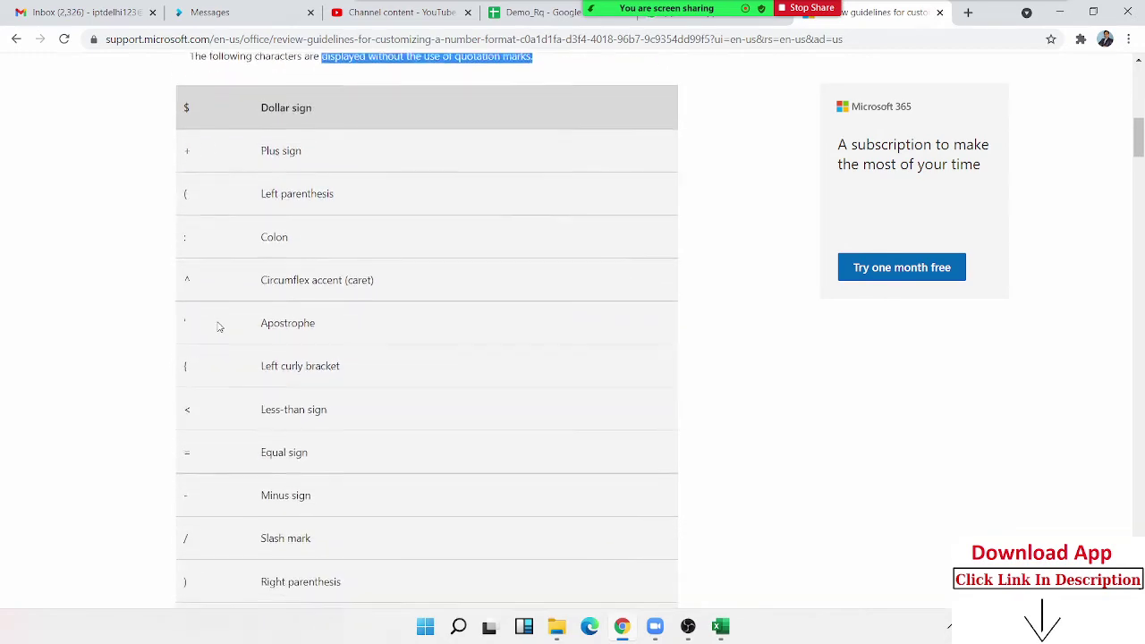
scroll(218, 325, down, 4)
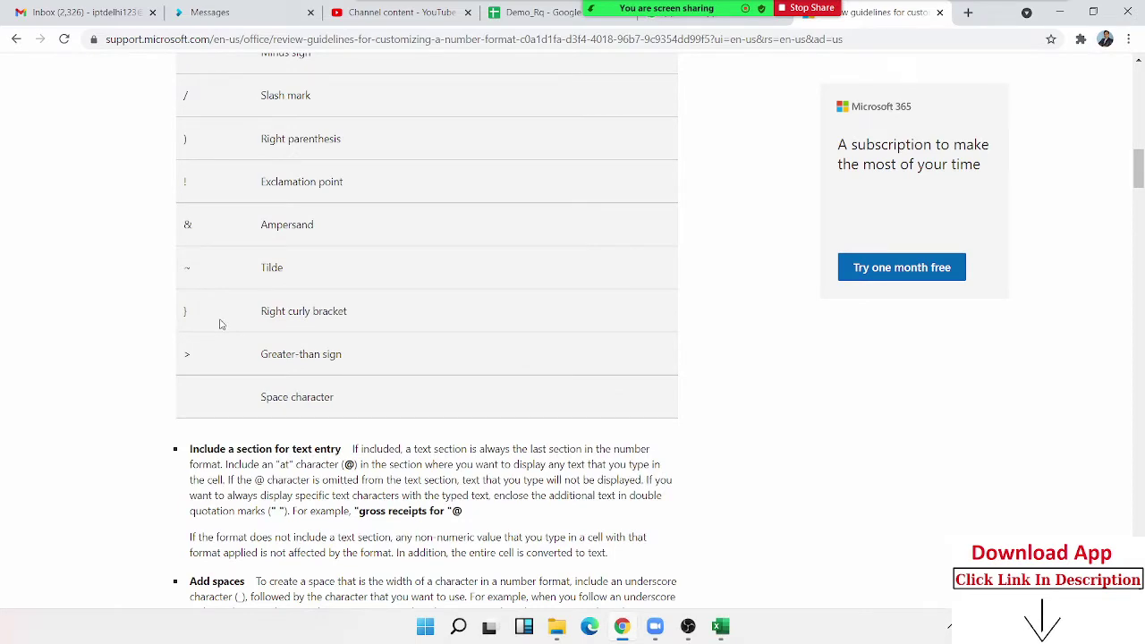
scroll(170, 327, down, 3)
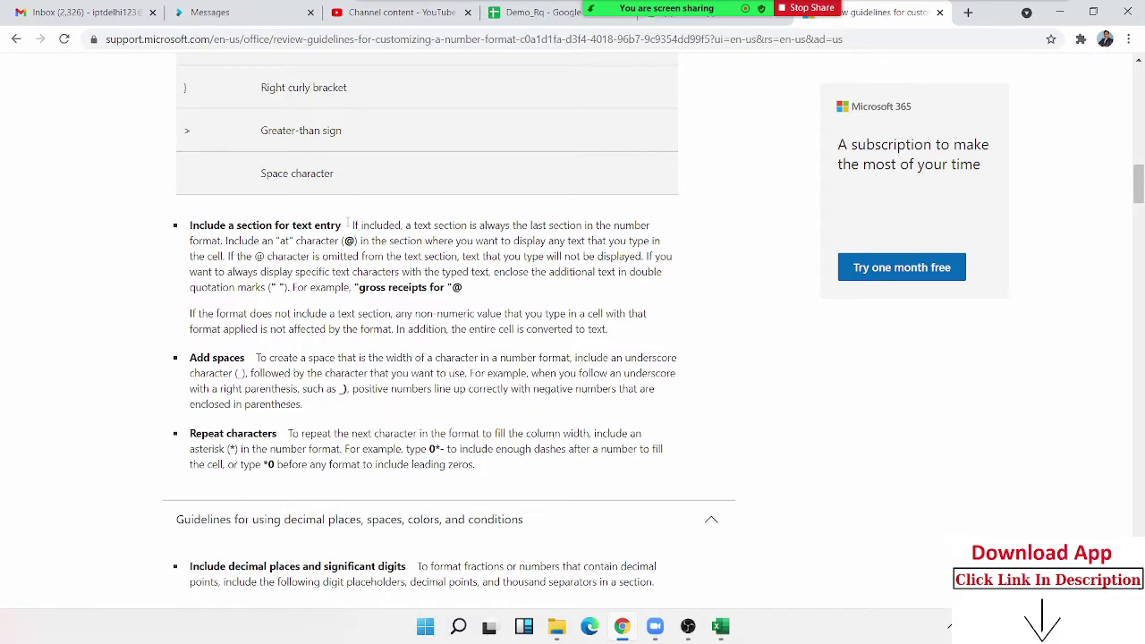
double_click(344, 256)
click(347, 252)
key(alt+Tab)
Step: Add a new Sheet3 with the heading Name in A1, trying and clearing an M/S IPT entry in A2
click(130, 582)
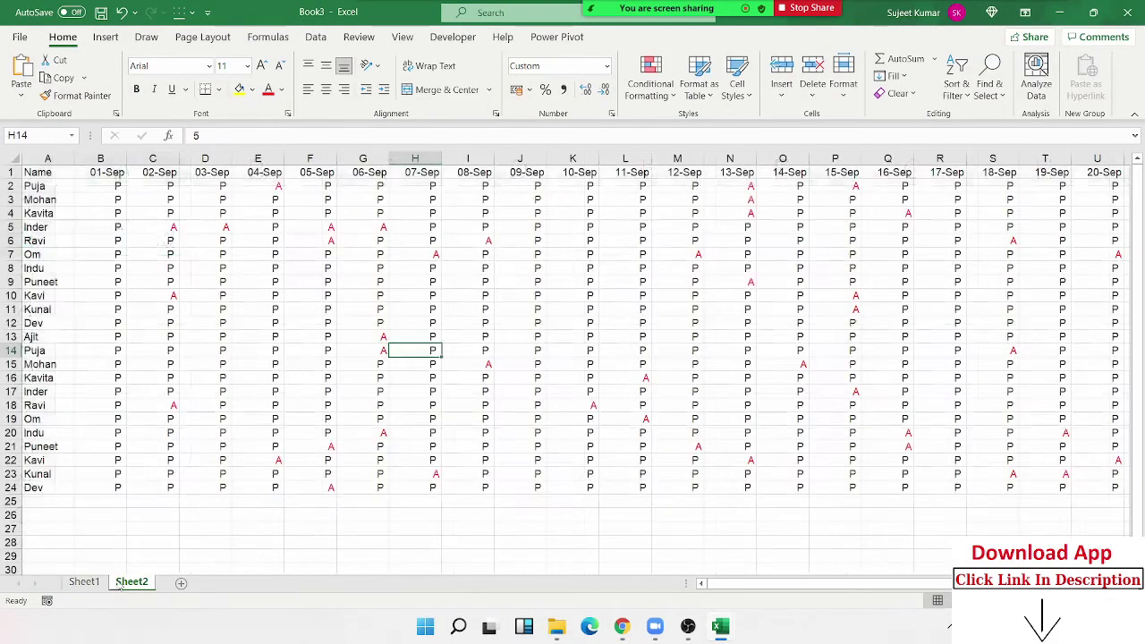
click(184, 583)
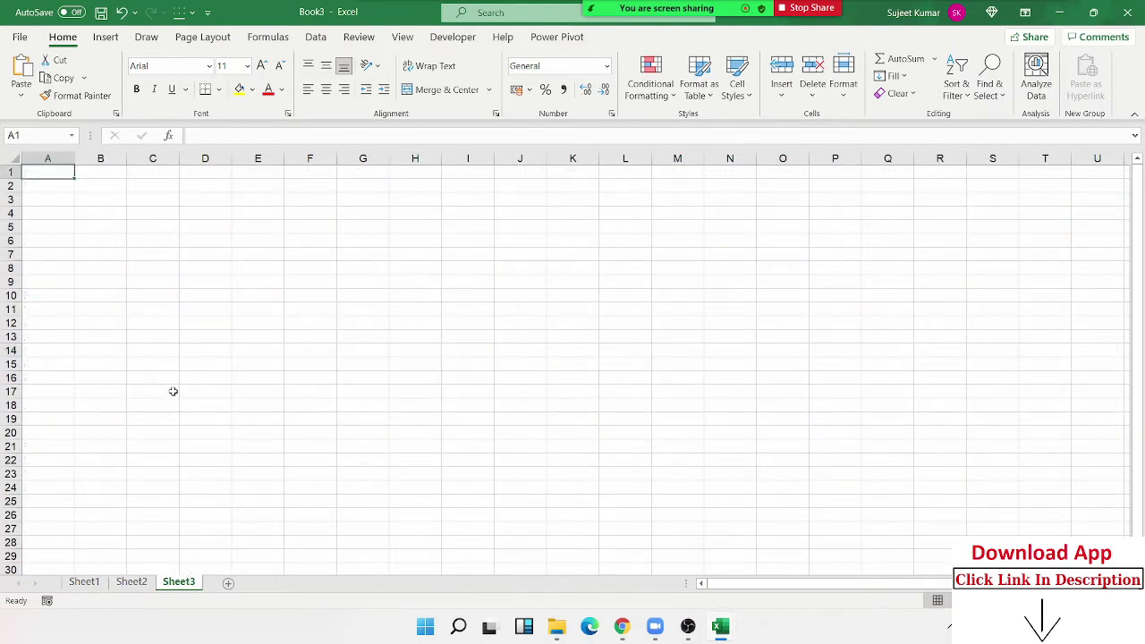
text(Name)
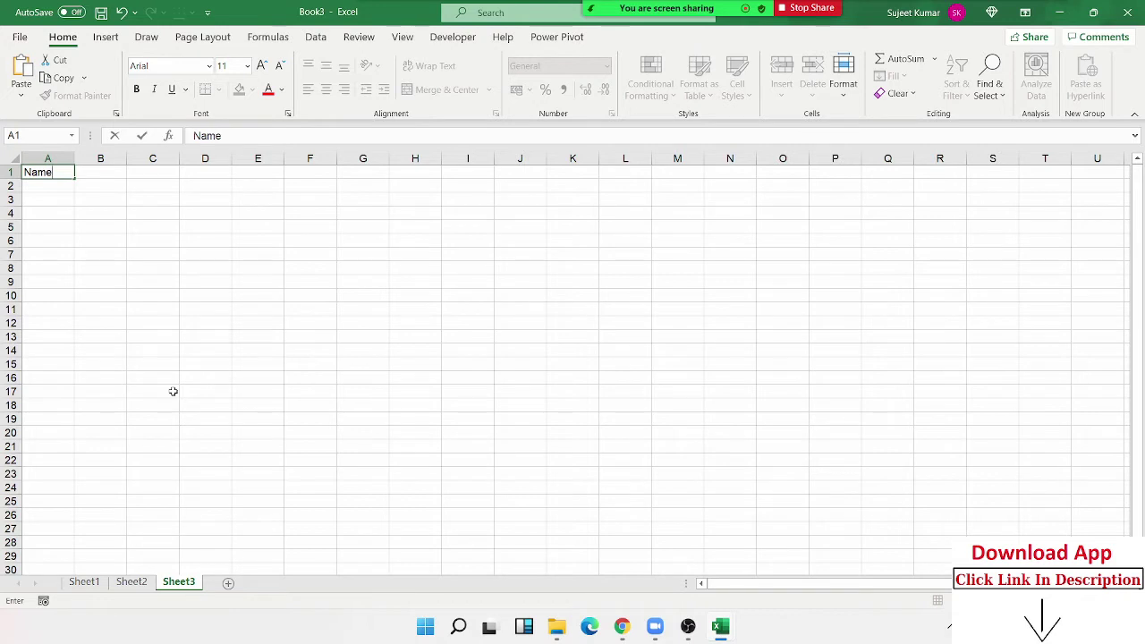
key(Return)
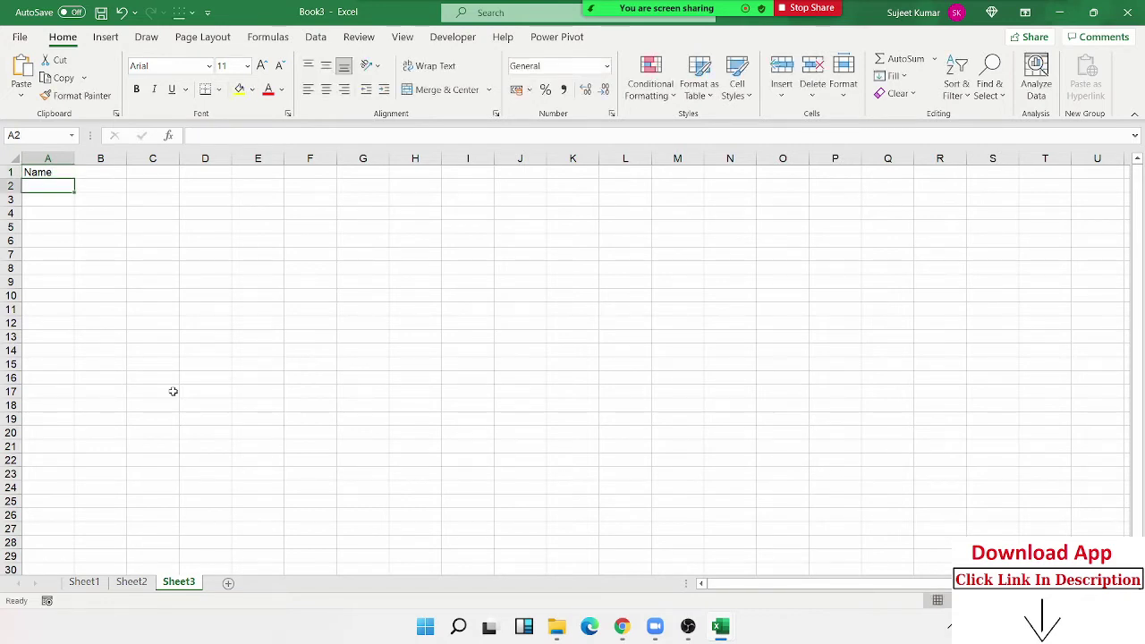
text(M/S I)
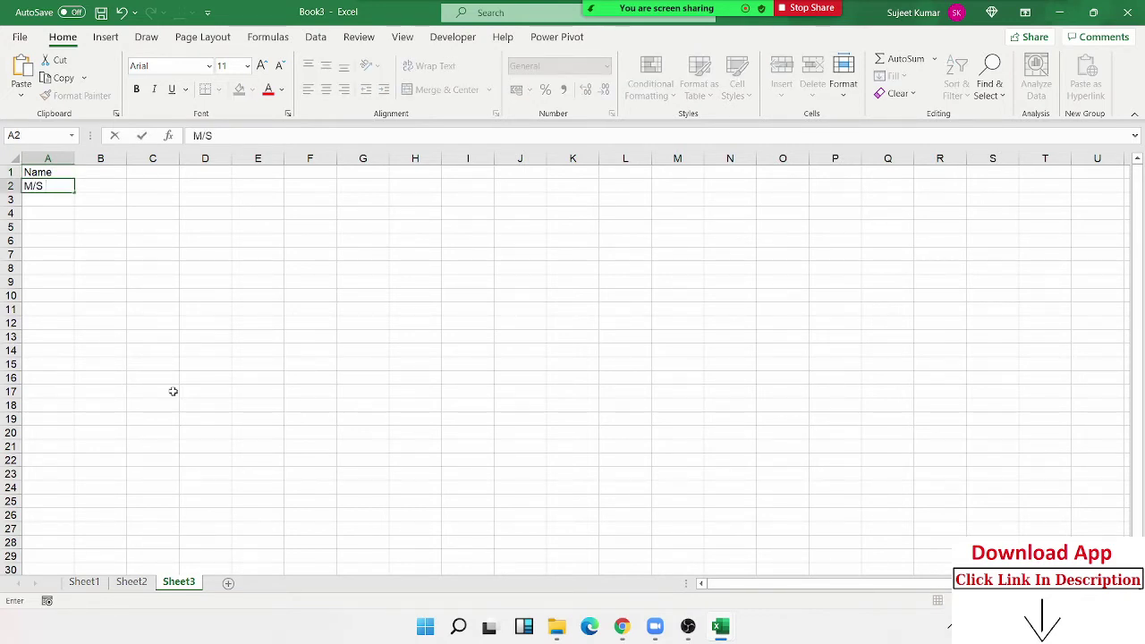
text(PT)
key(ctrl+Return)
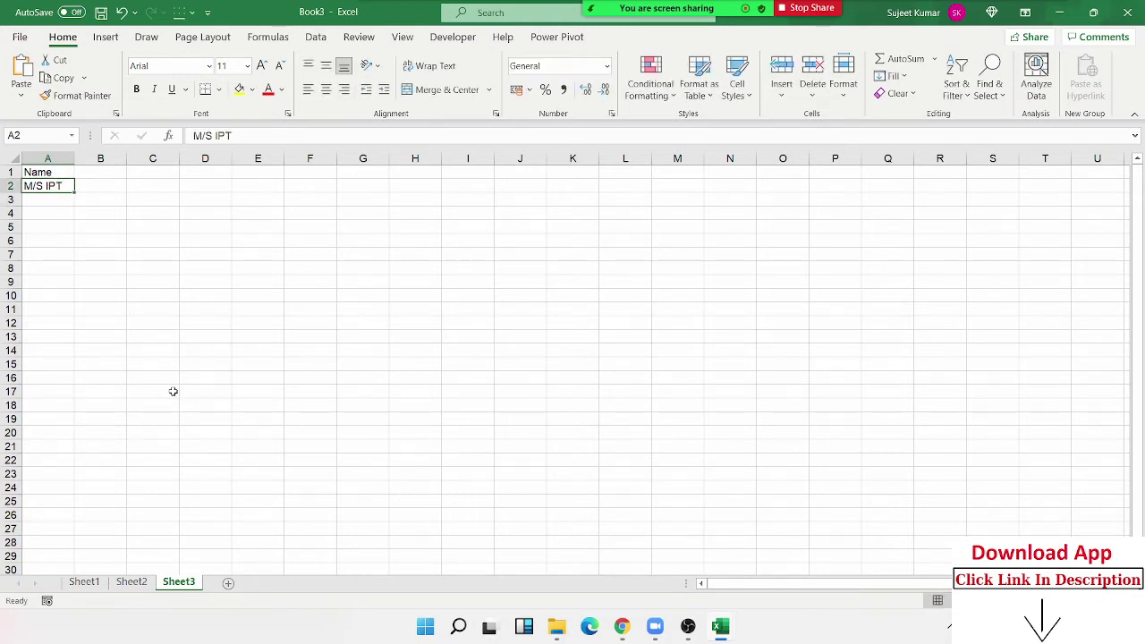
key(Delete)
Step: Select A2:A13 and bring up the Custom number format settings
key(shift+Down)
key(shift+Down)
key(shift+Down)
key(shift+Down)
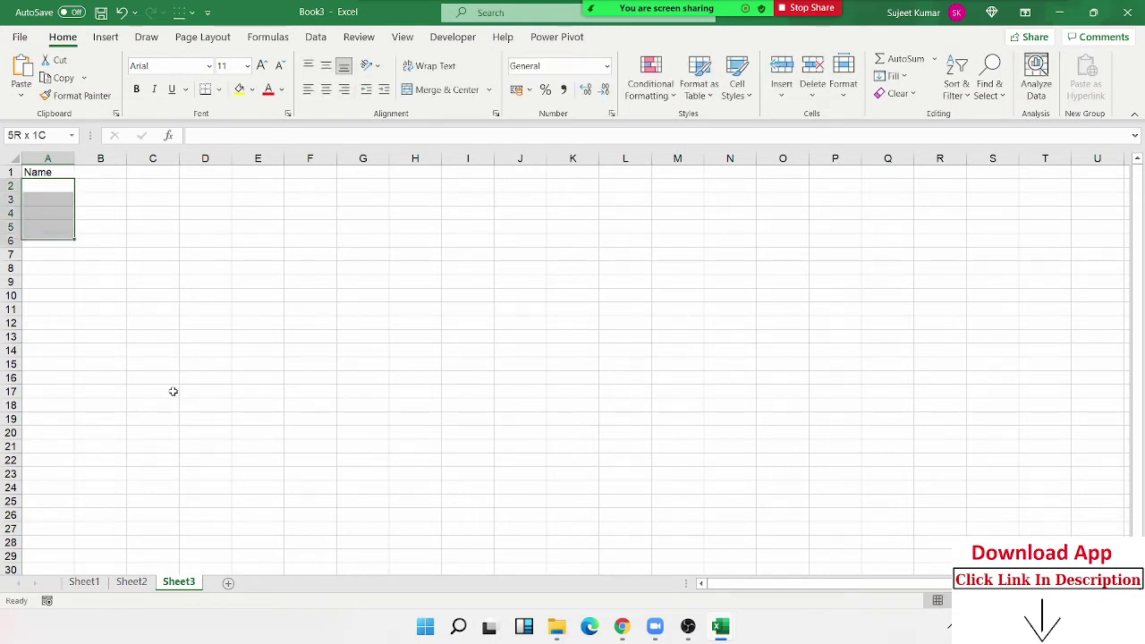
key(shift+Down)
key(shift+Down)
key(shift+Down)
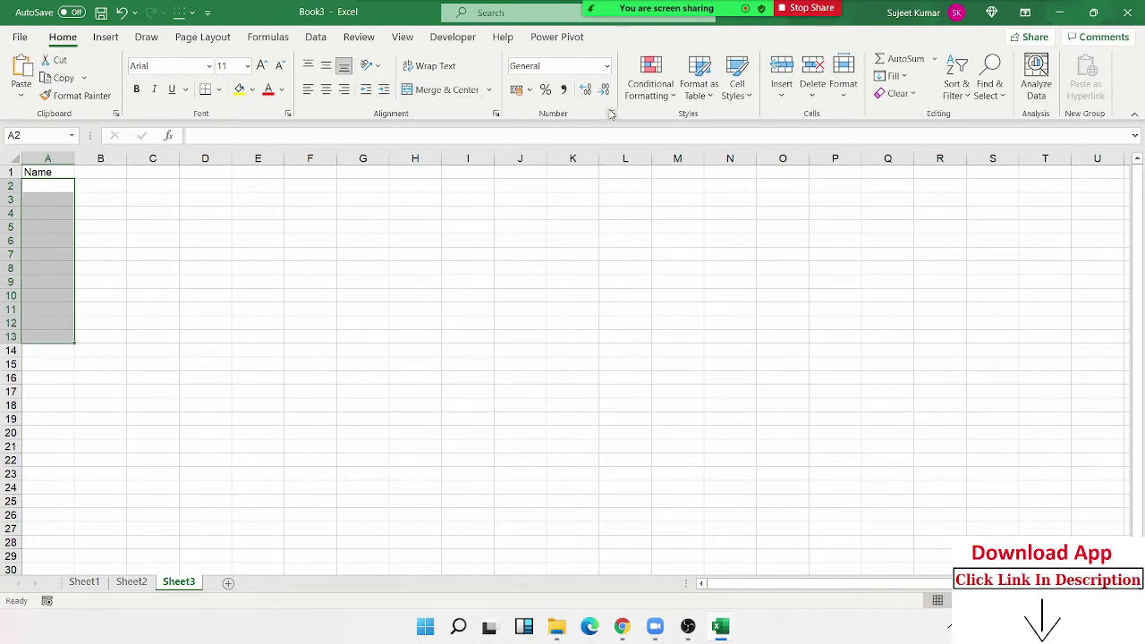
click(611, 113)
click(588, 251)
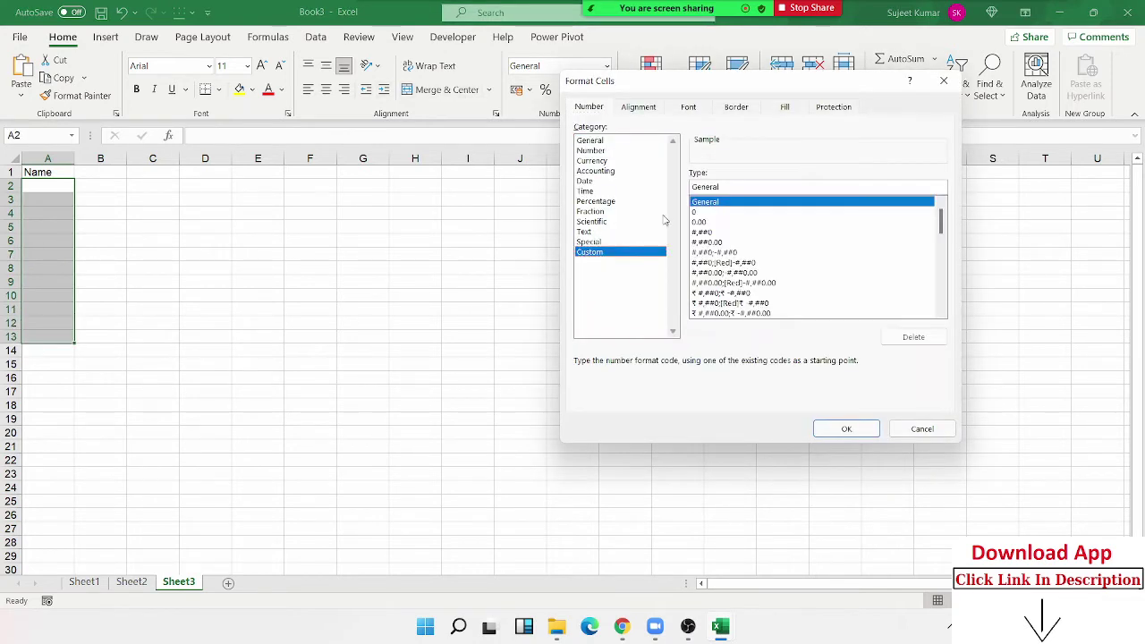
Step: Apply the custom format code "M/S" @ to A2:A13
click(715, 186)
text("M/S)
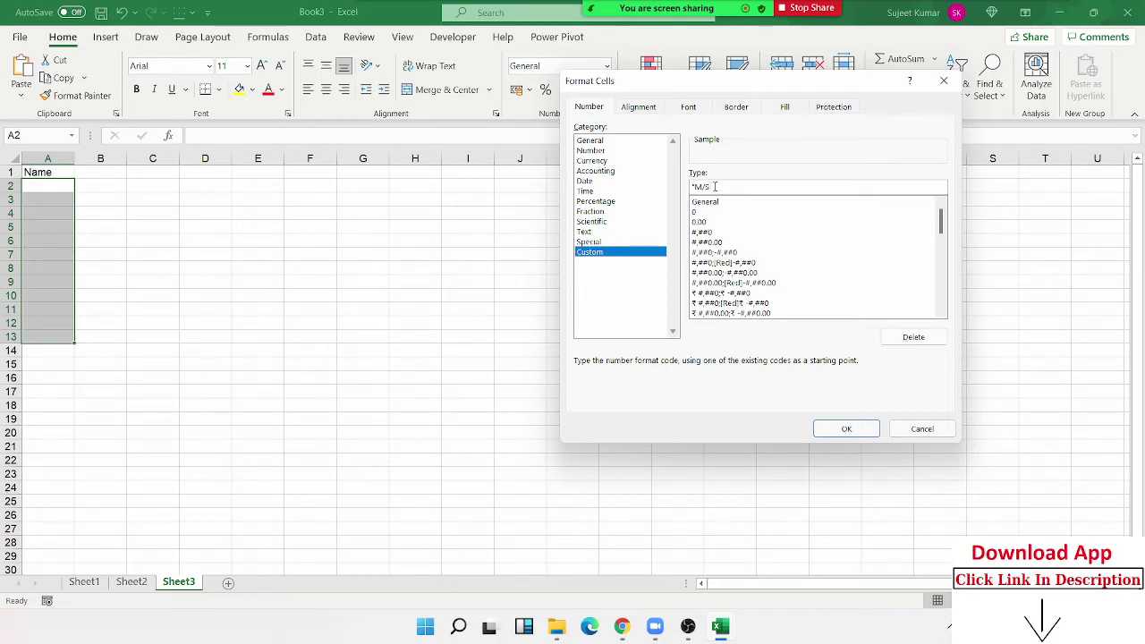
text(" )
text(@)
click(850, 428)
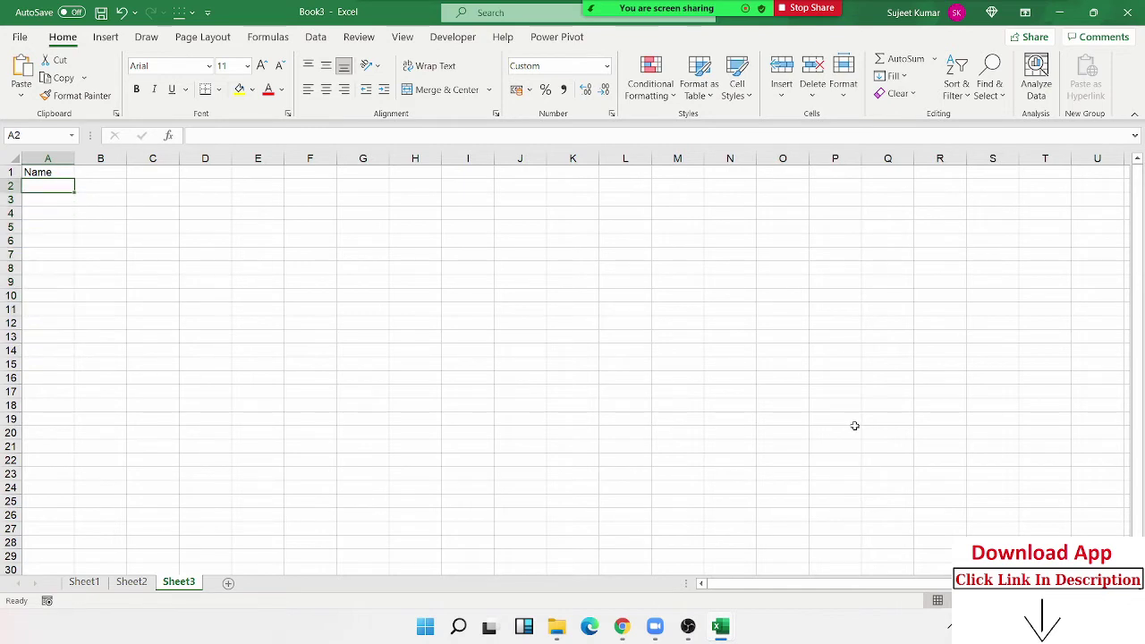
Step: Enter IPT in A2 so it shows M/S IPT, and add the heading Add in B1
text(IPT)
key(Return)
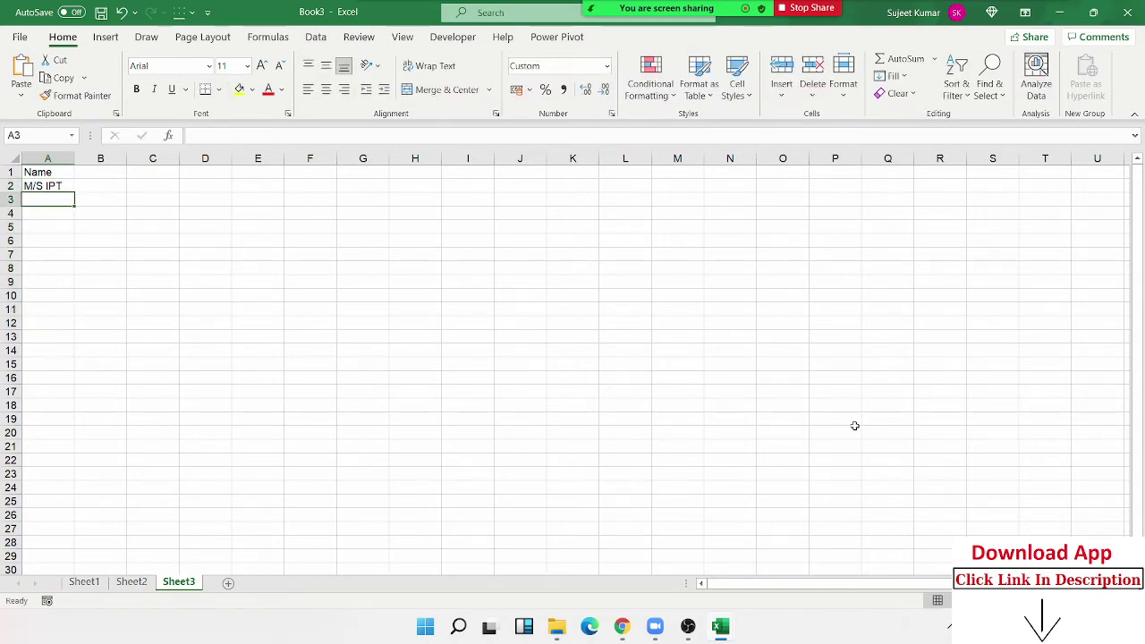
click(97, 175)
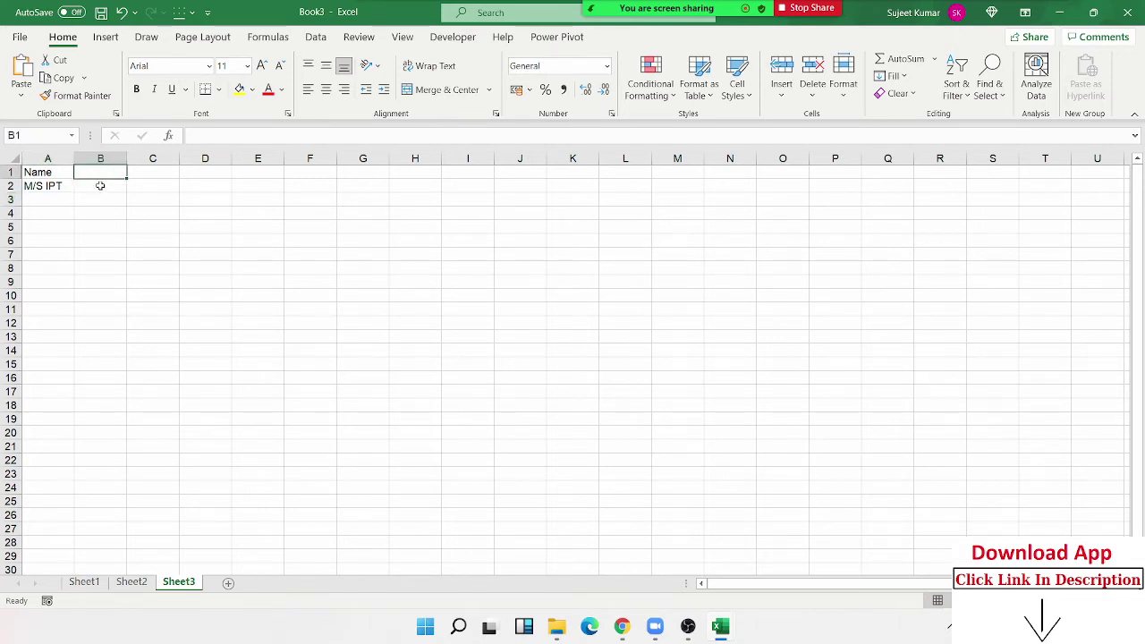
text(Add)
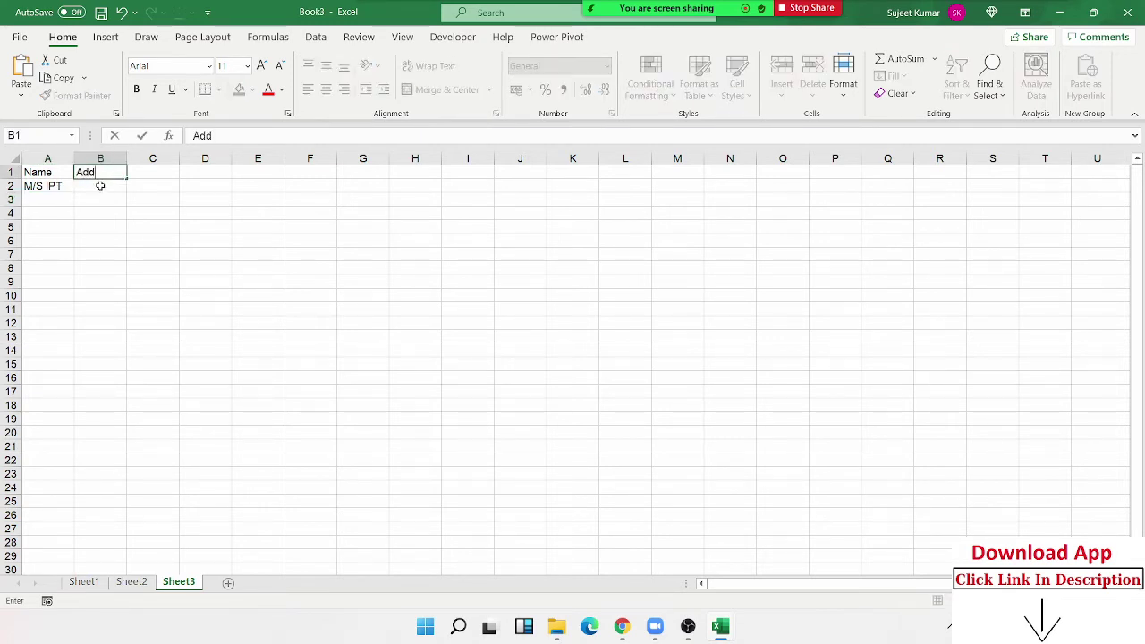
key(Return)
key(shift+Down)
key(shift+Down)
key(shift+Down)
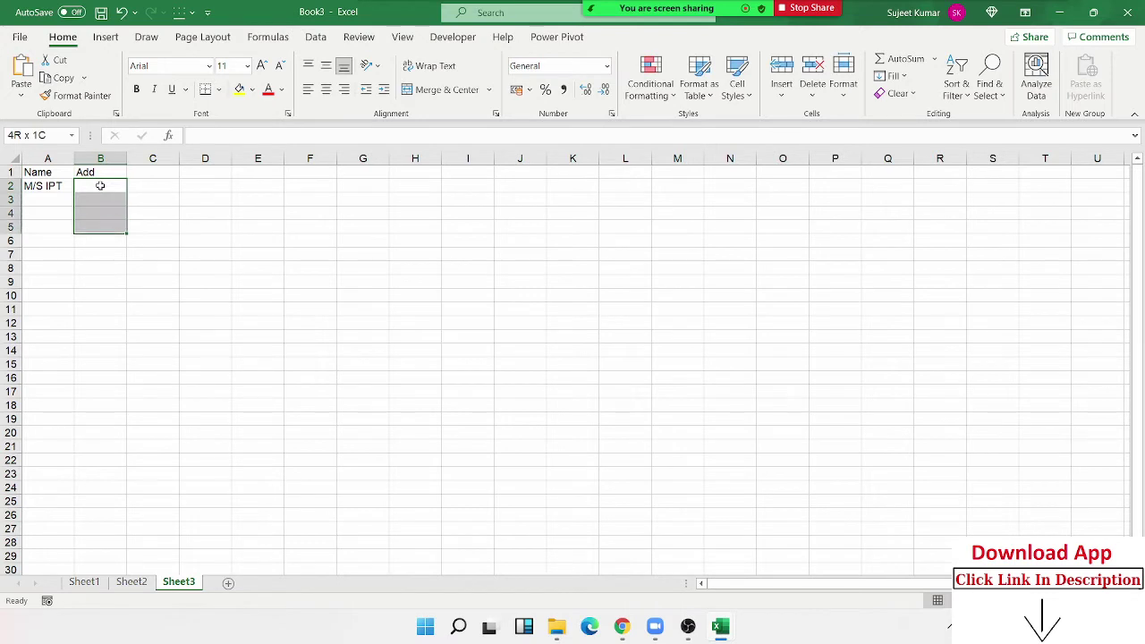
Step: Give the selected address cells the custom format @ "New Delhi 110062"
click(613, 114)
click(589, 252)
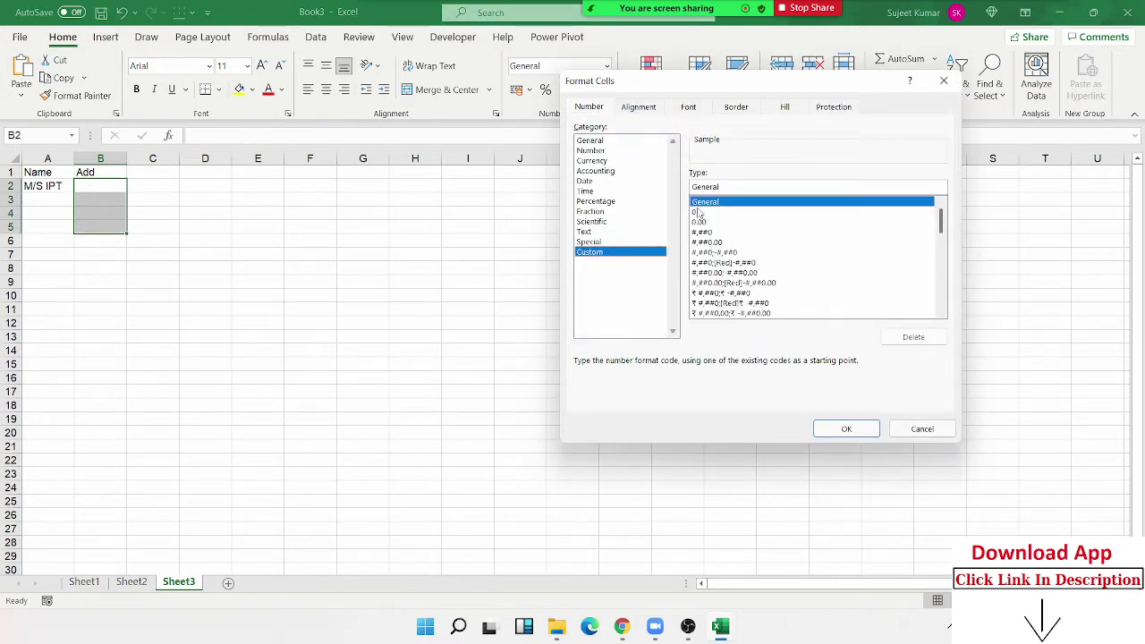
double_click(716, 186)
text(@ ")
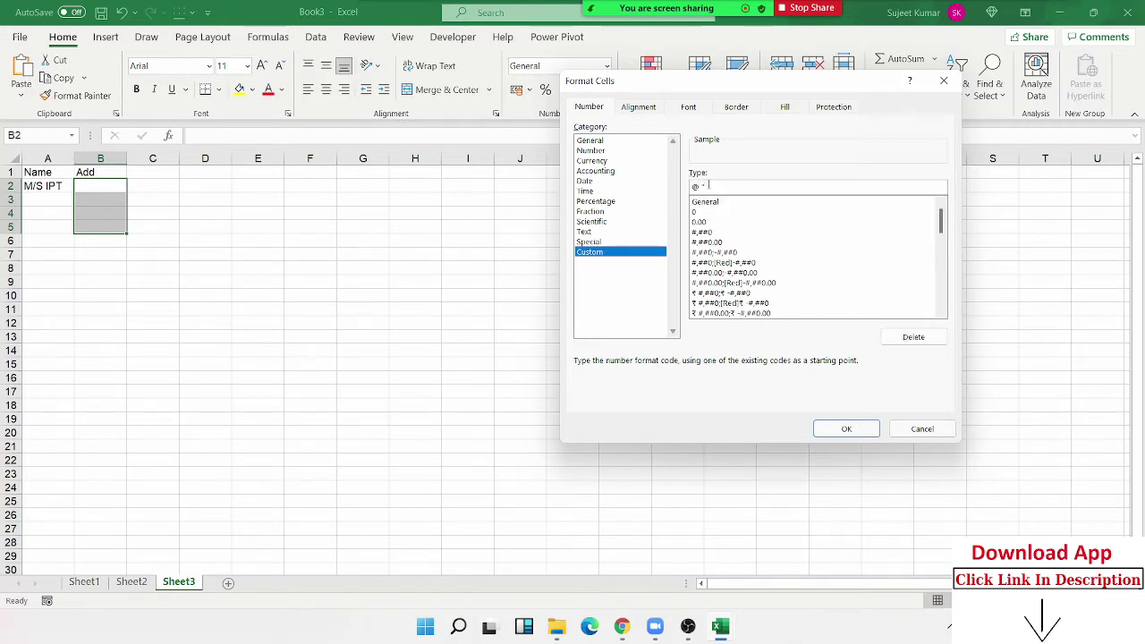
text(New Delhi 1100)
text(62")
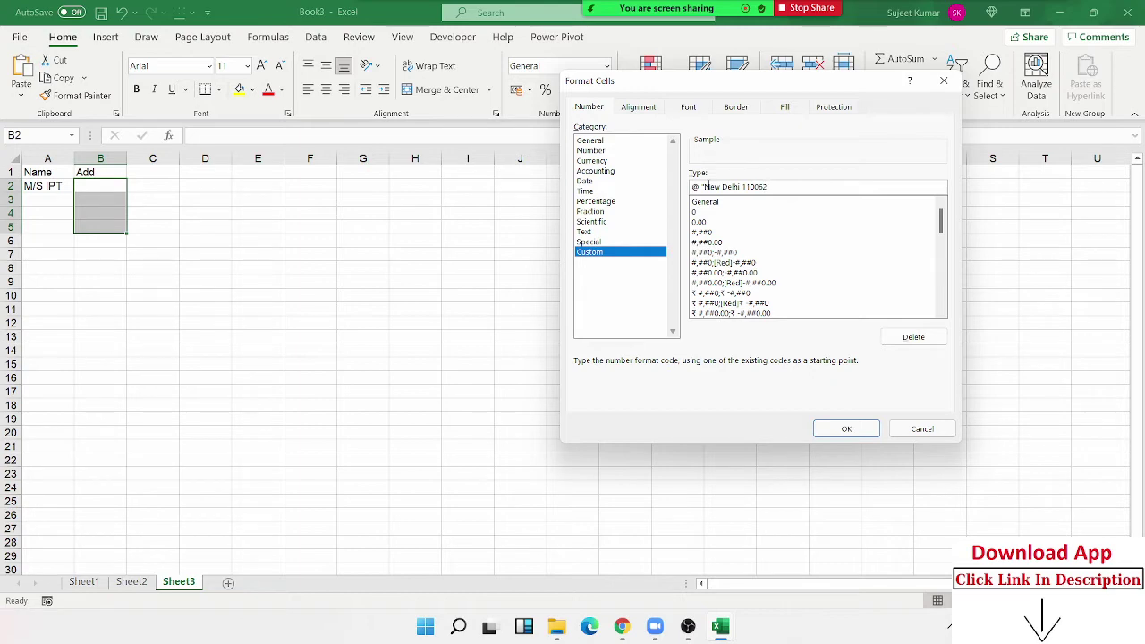
click(846, 429)
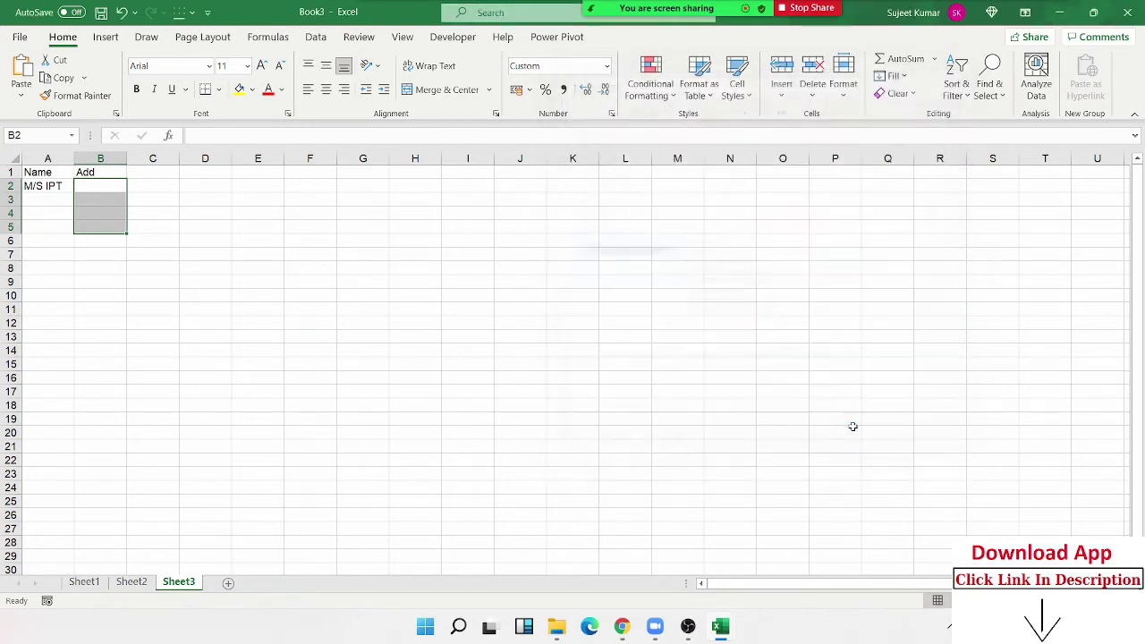
Step: Enter F202 in B2 so it displays F202 New Delhi 110062
key(Up)
key(Down)
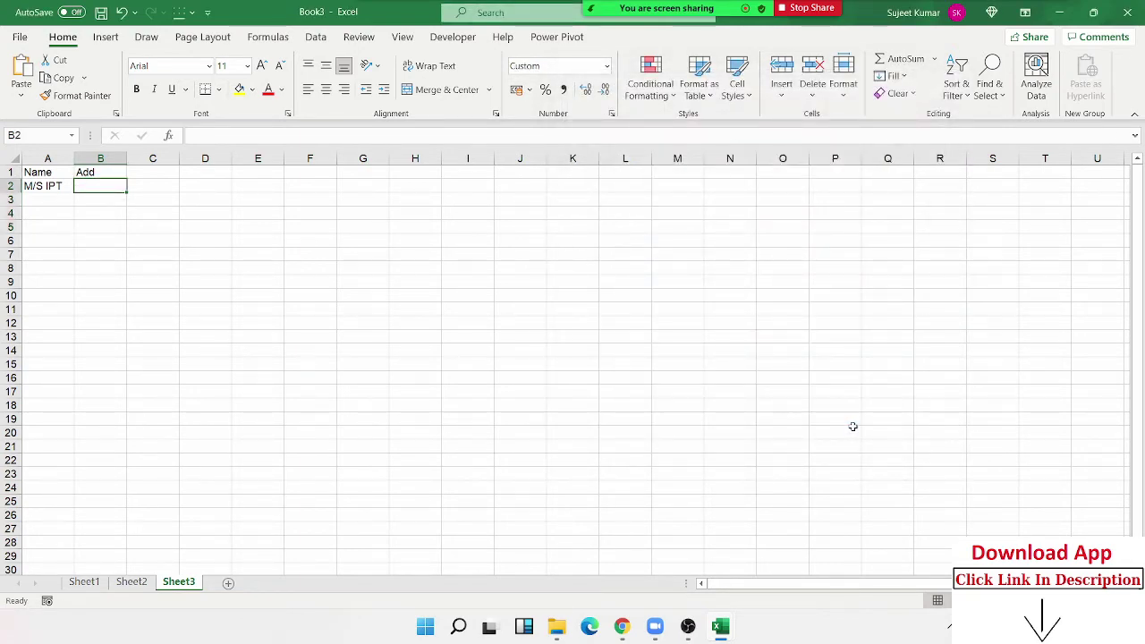
text(F202)
key(Return)
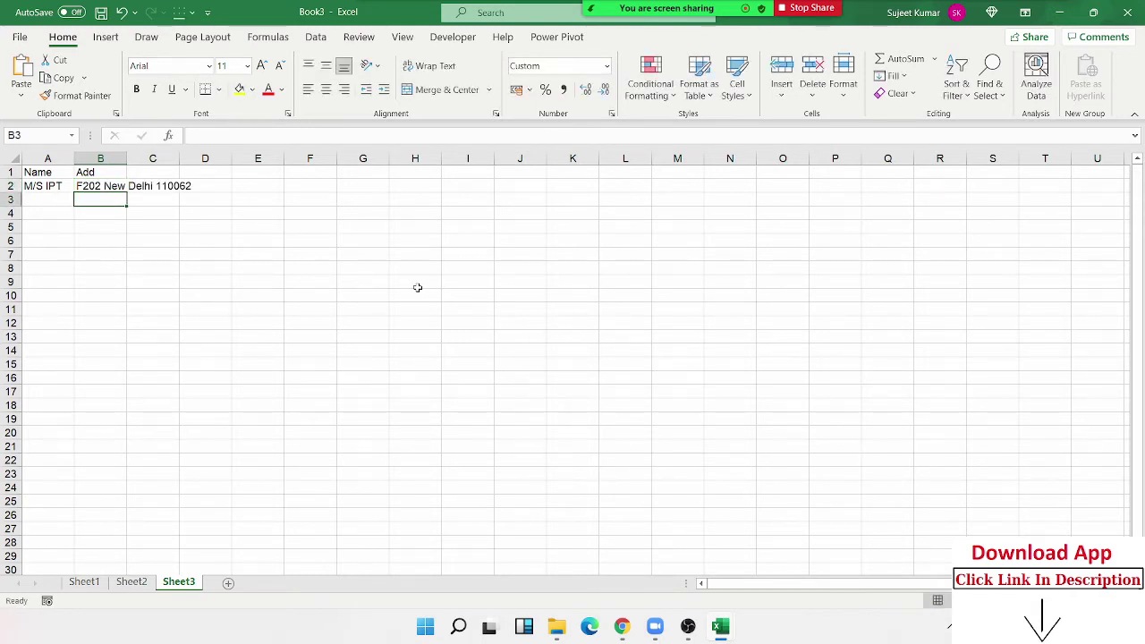
ctrl+scroll(409, 280, up, 1)
Step: Enter 1500 in F5, then re-enter it as text with '1500
ctrl+scroll(409, 280, up, 3)
ctrl+drag(449, 264, 451, 277)
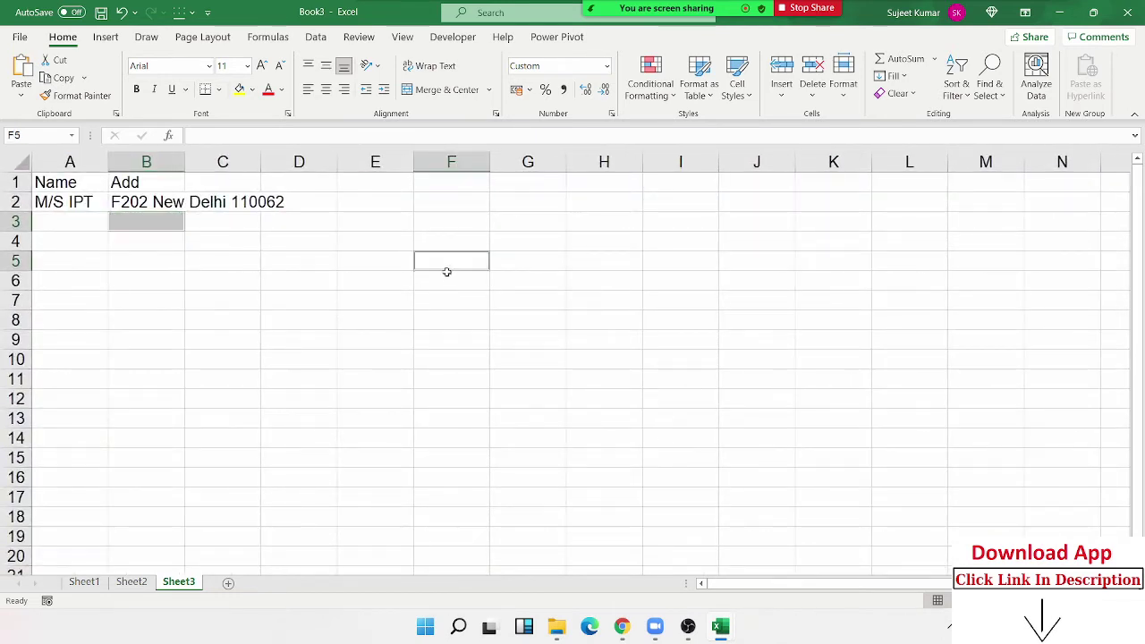
click(458, 261)
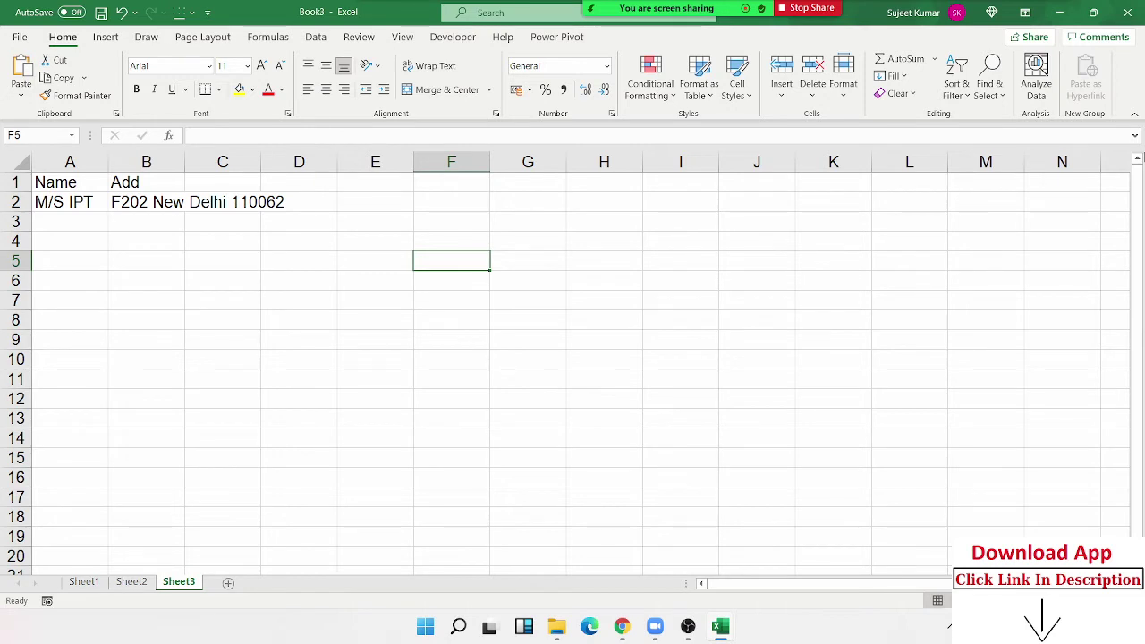
text(1500)
key(Return)
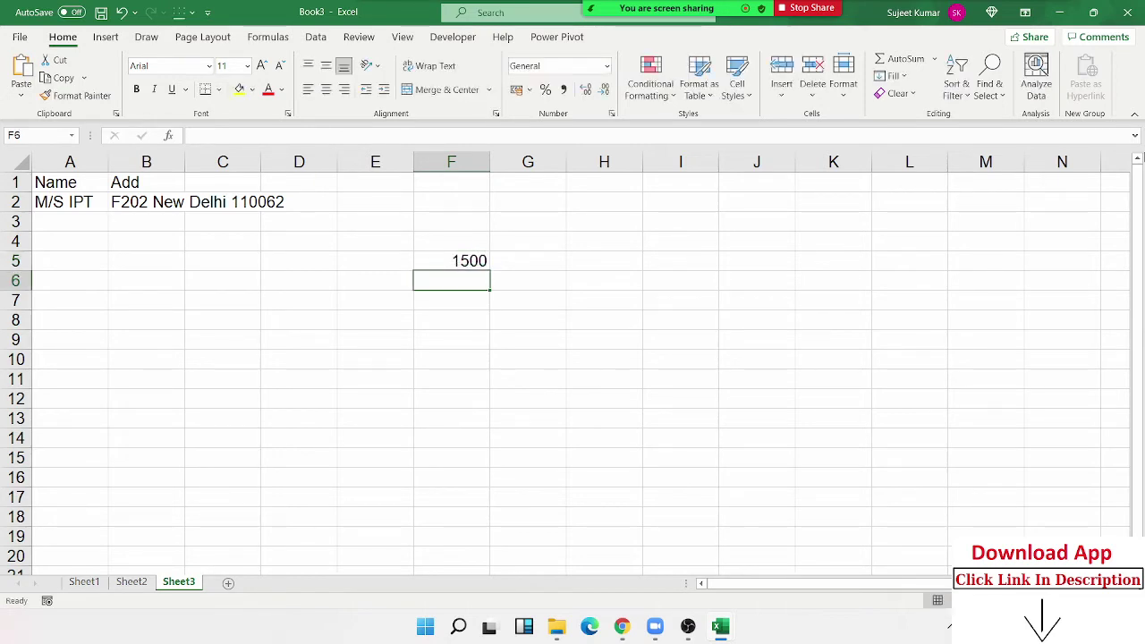
click(451, 260)
text('1)
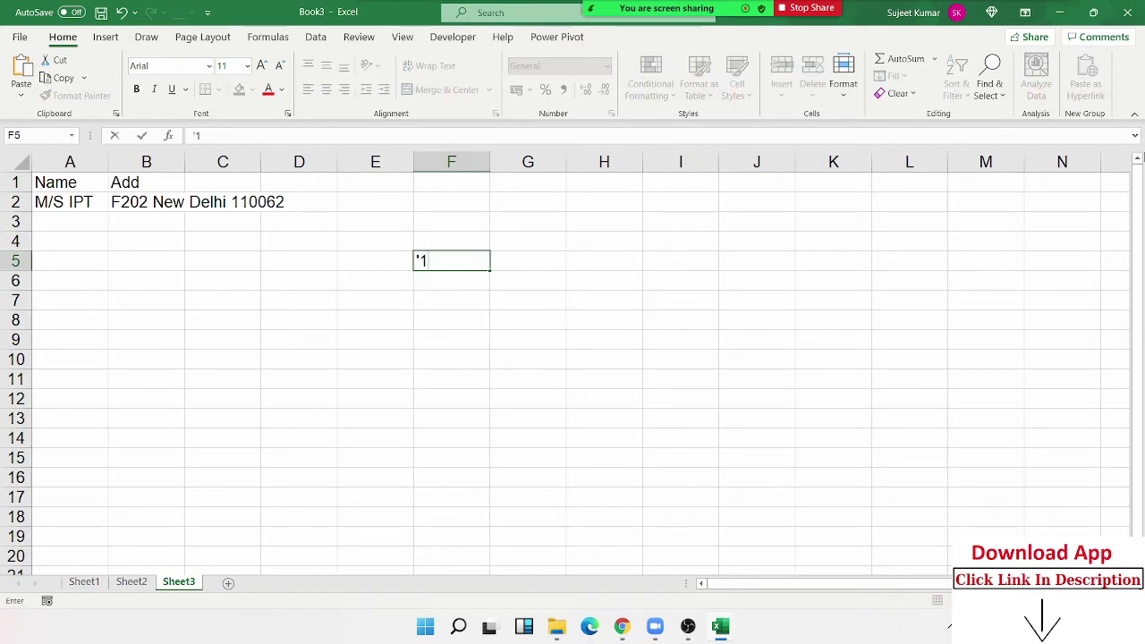
text(500)
key(Return)
click(451, 260)
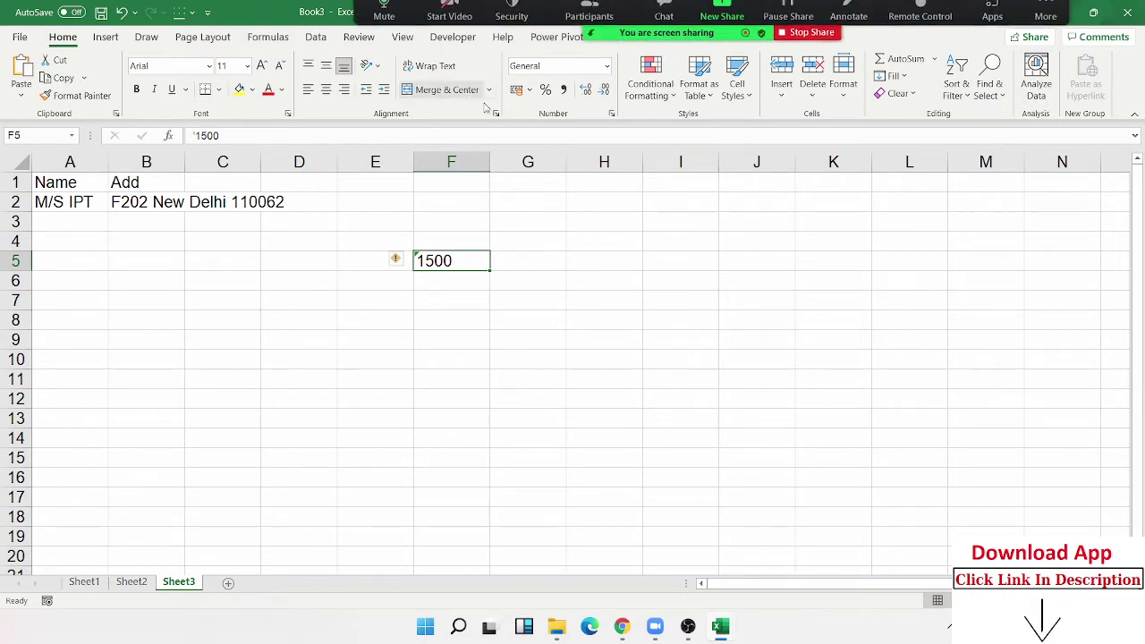
Step: Apply the custom format @** to F5 so asterisks fill the cell
click(612, 113)
click(617, 252)
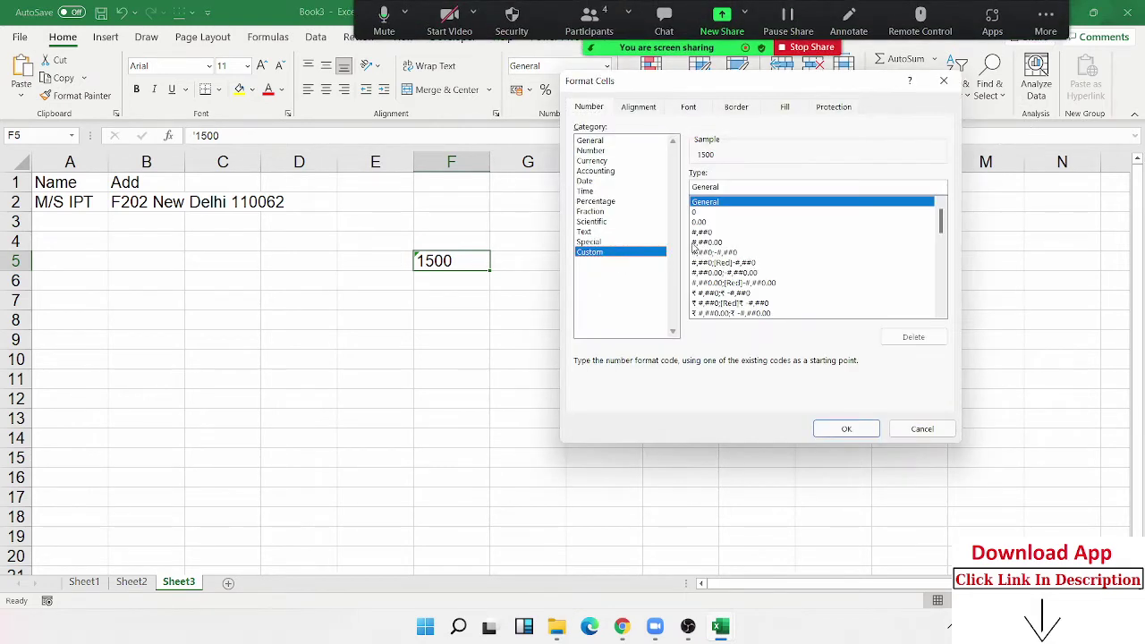
double_click(724, 189)
text(@)
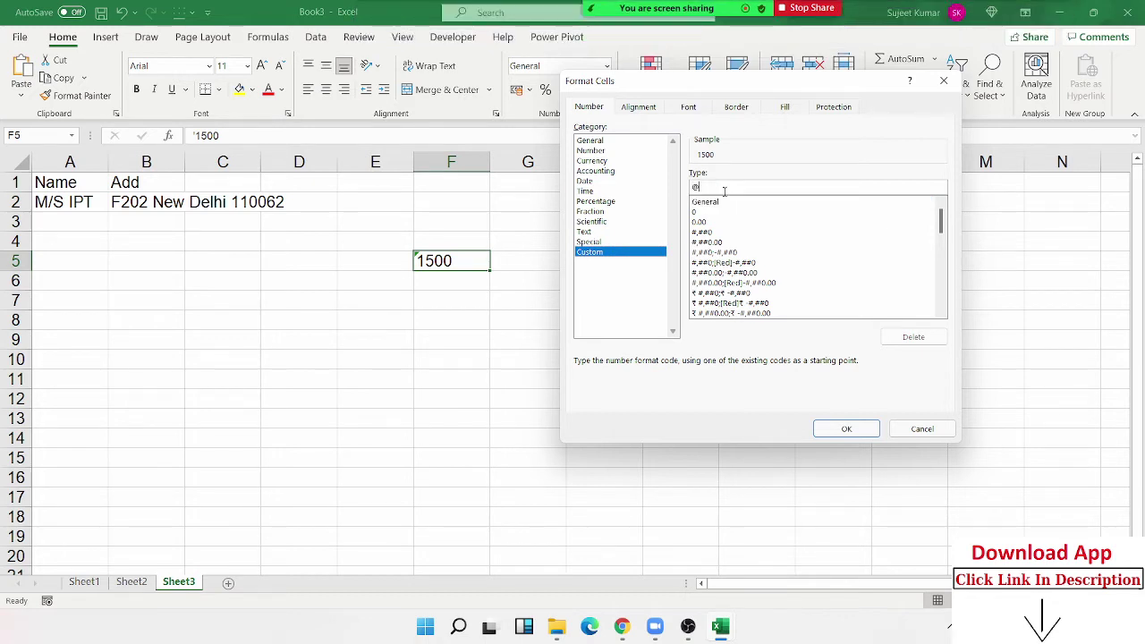
text(*)
text(*)
click(836, 427)
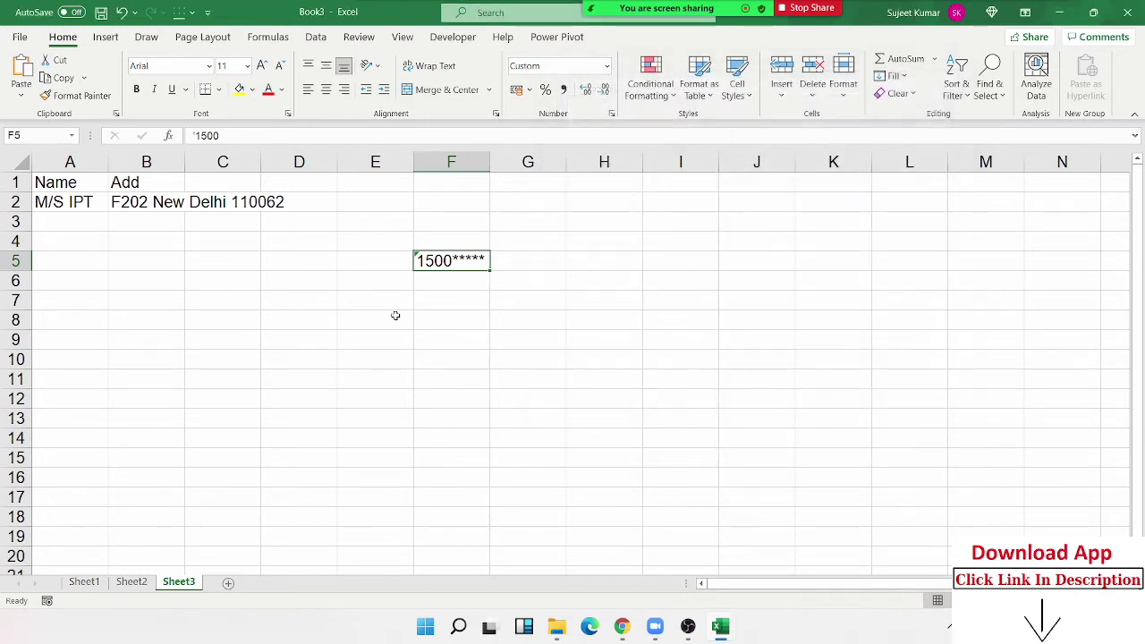
Step: Widen column F to show more of the asterisk fill
click(396, 316)
drag(490, 163, 575, 162)
mouse_move(677, 185)
mouse_down()
mouse_move(657, 172)
mouse_move(507, 167)
mouse_up()
click(501, 202)
click(504, 182)
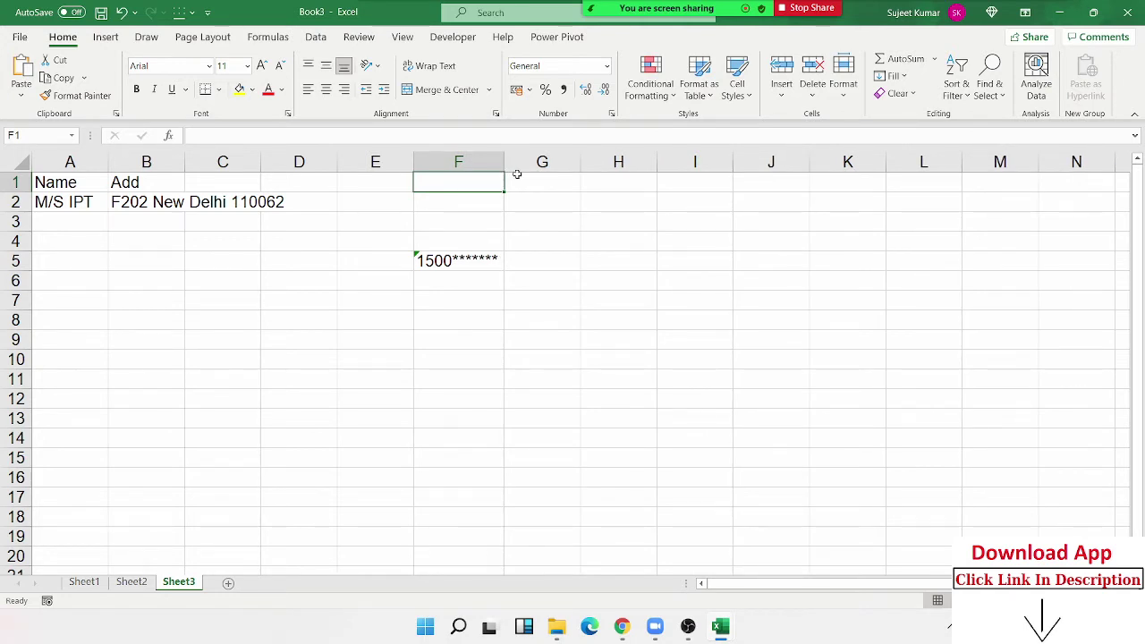
click(476, 257)
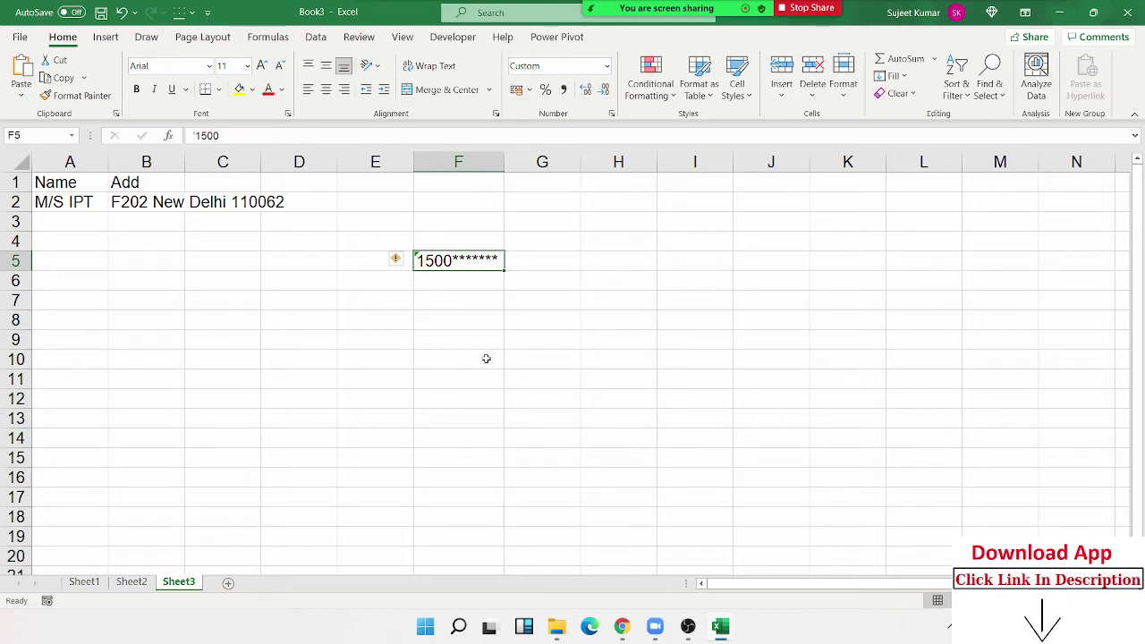
Step: Enter 1542 in cell I5
click(556, 304)
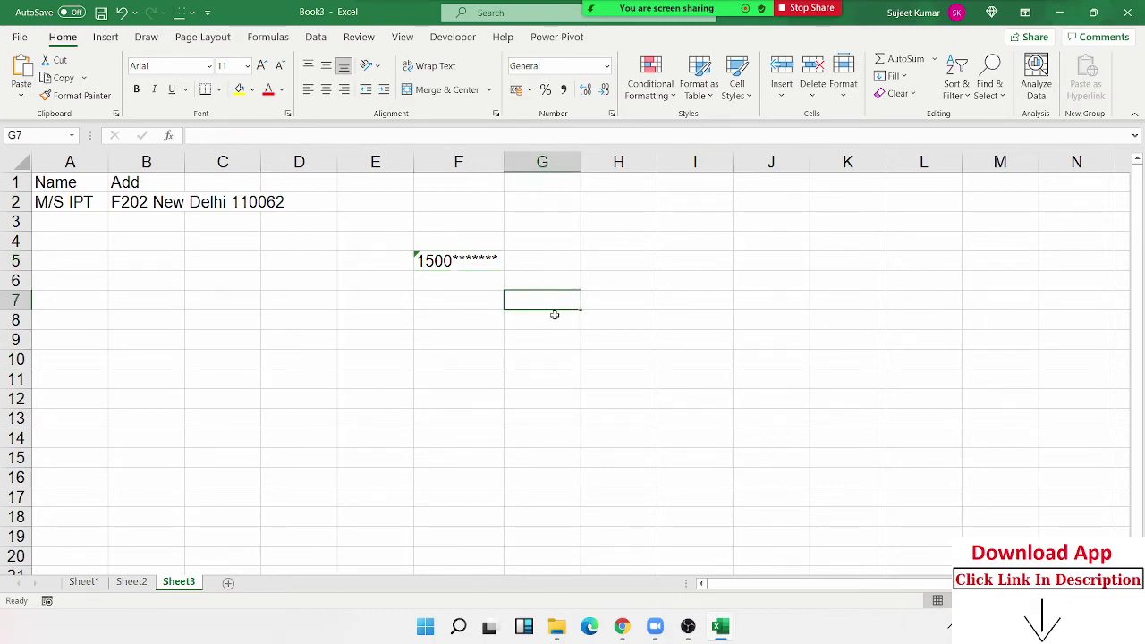
click(662, 297)
click(707, 261)
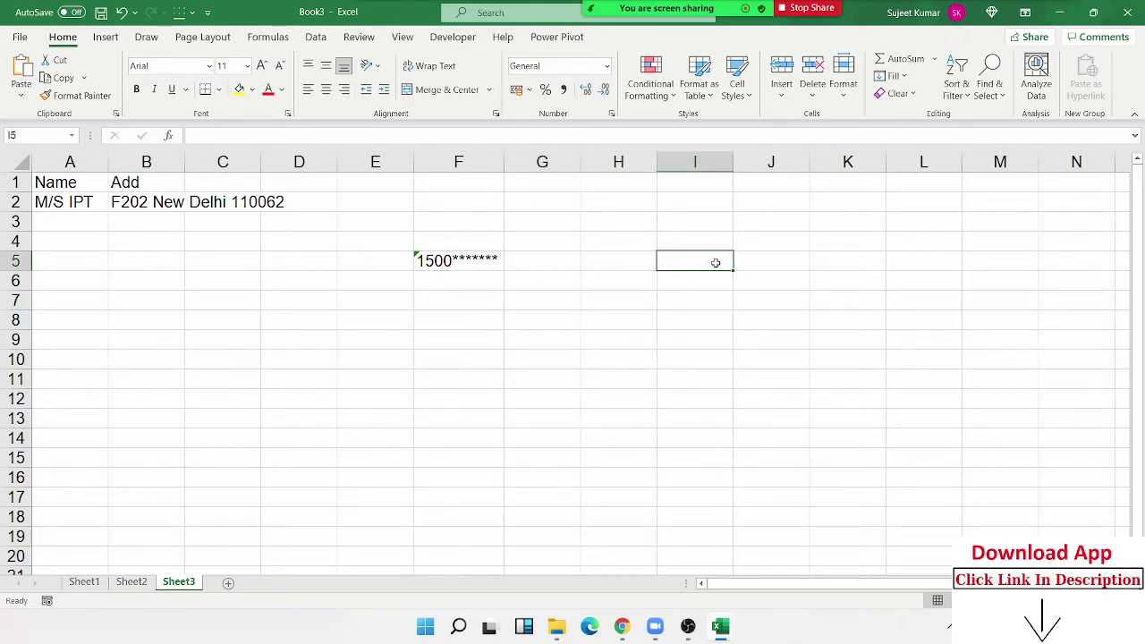
text(1542)
key(Return)
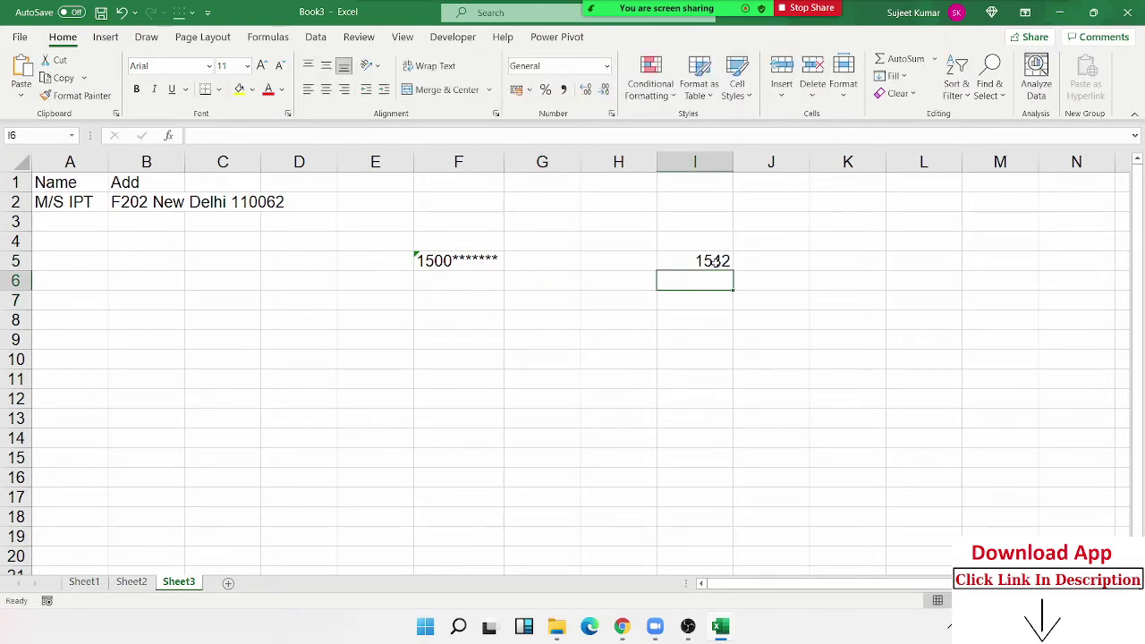
click(714, 261)
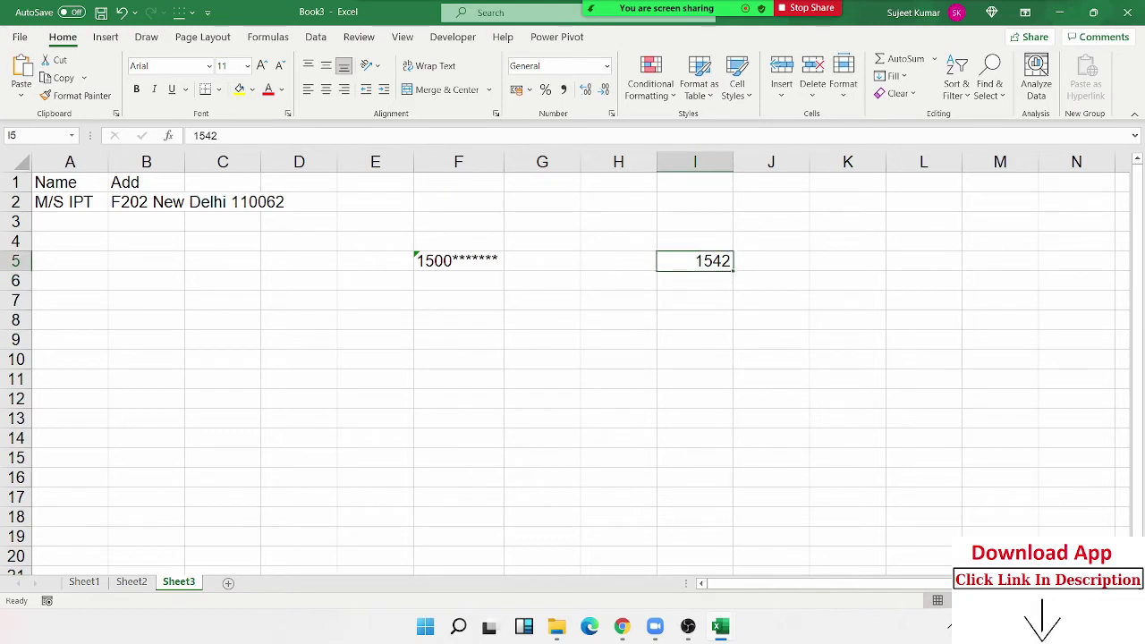
Step: Label H5 Pass and change I5's number to 152
click(618, 260)
text(Pass)
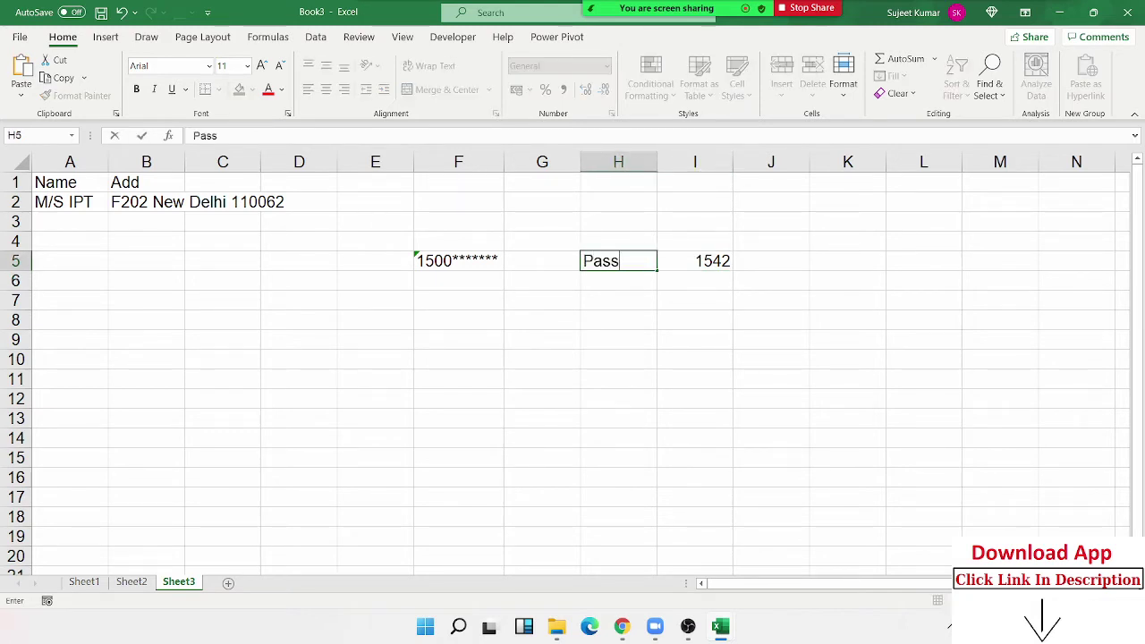
key(Tab)
text(152)
key(ctrl+Return)
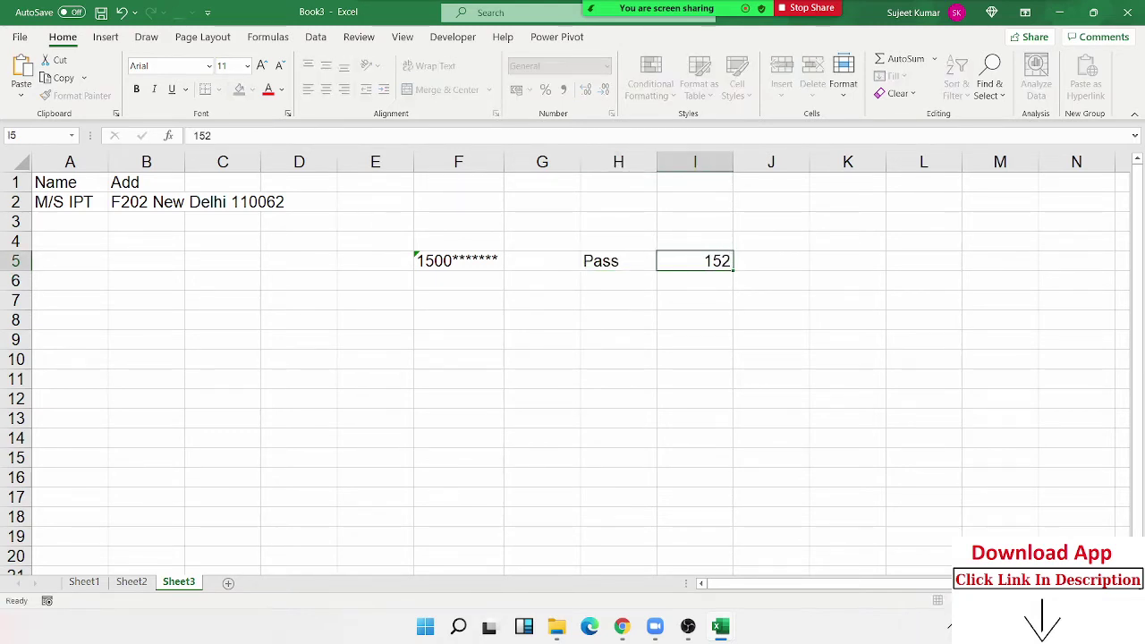
key(Return)
click(714, 261)
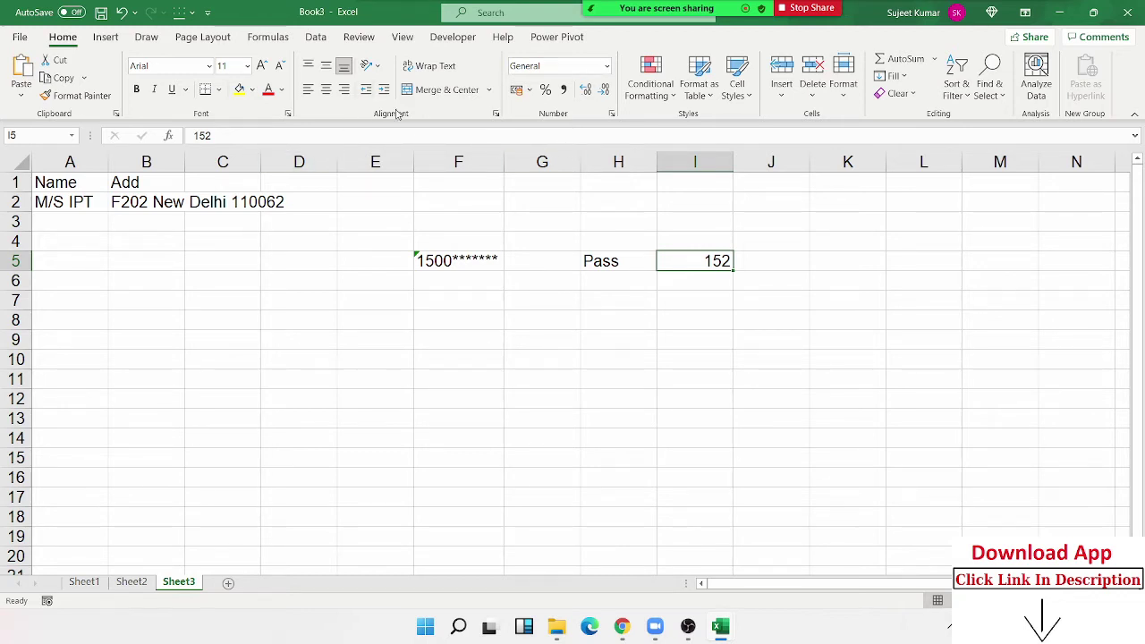
Step: Apply the custom format ** to I5
click(612, 114)
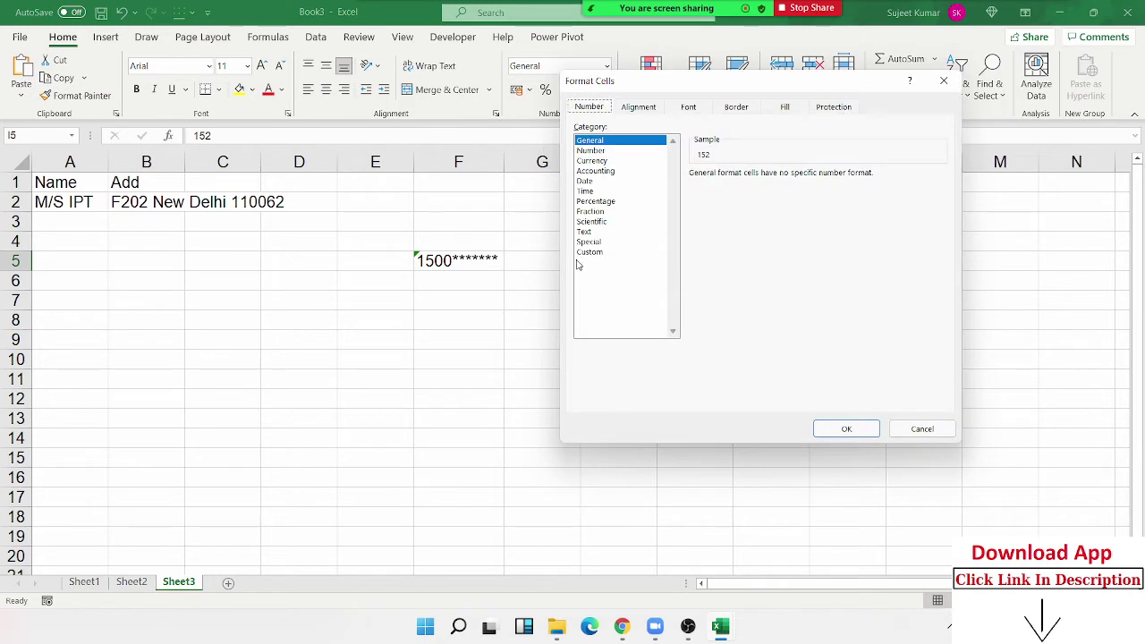
click(589, 253)
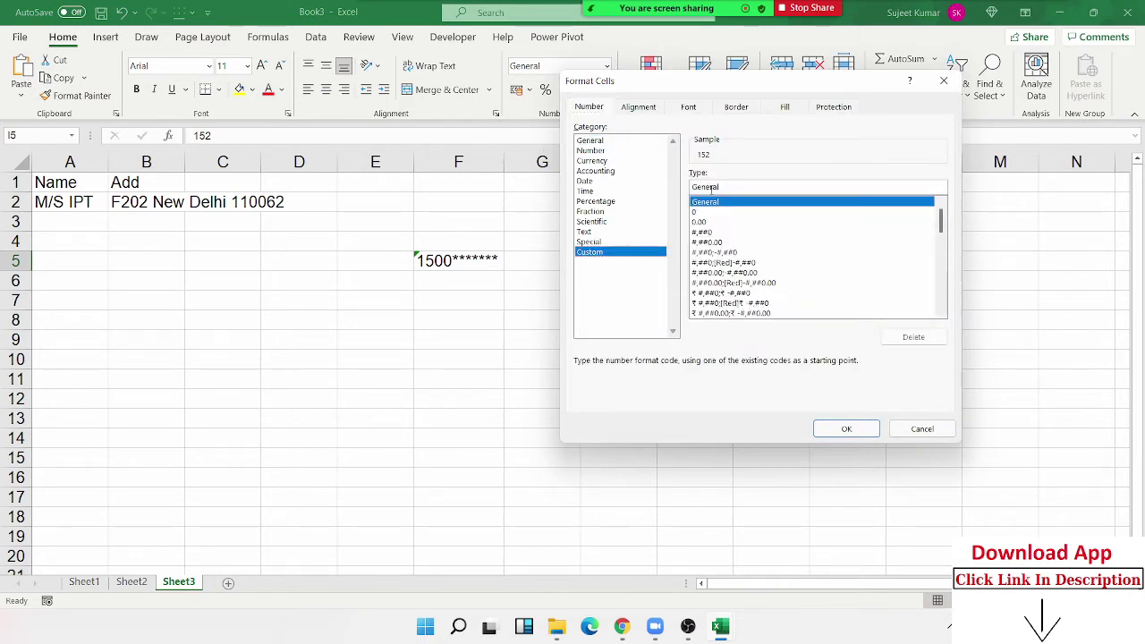
double_click(711, 186)
text(**)
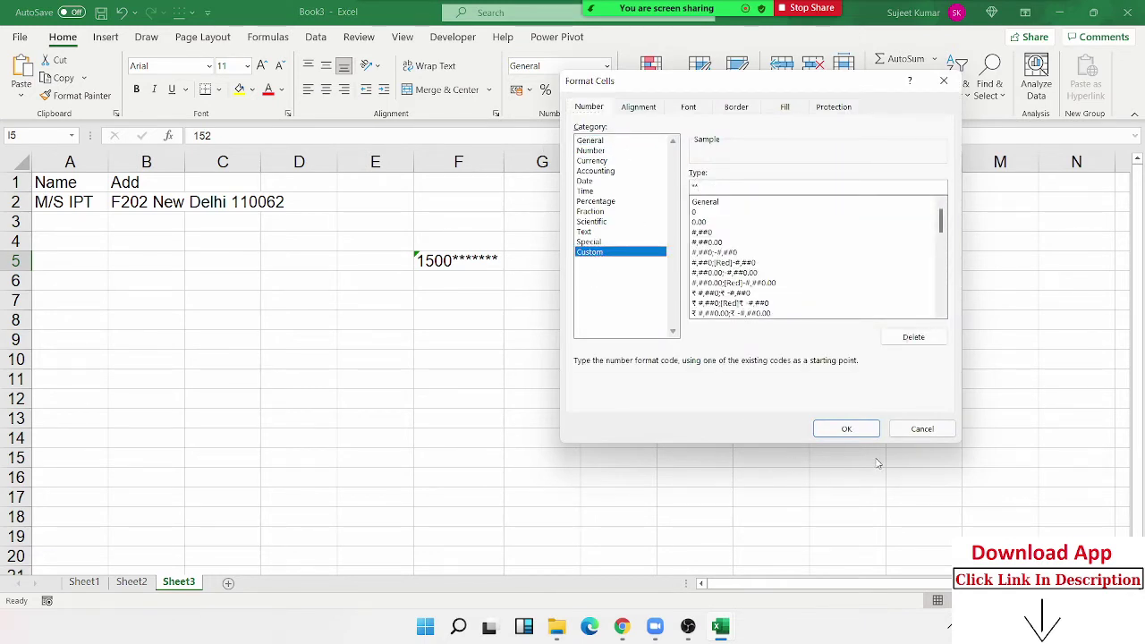
click(869, 428)
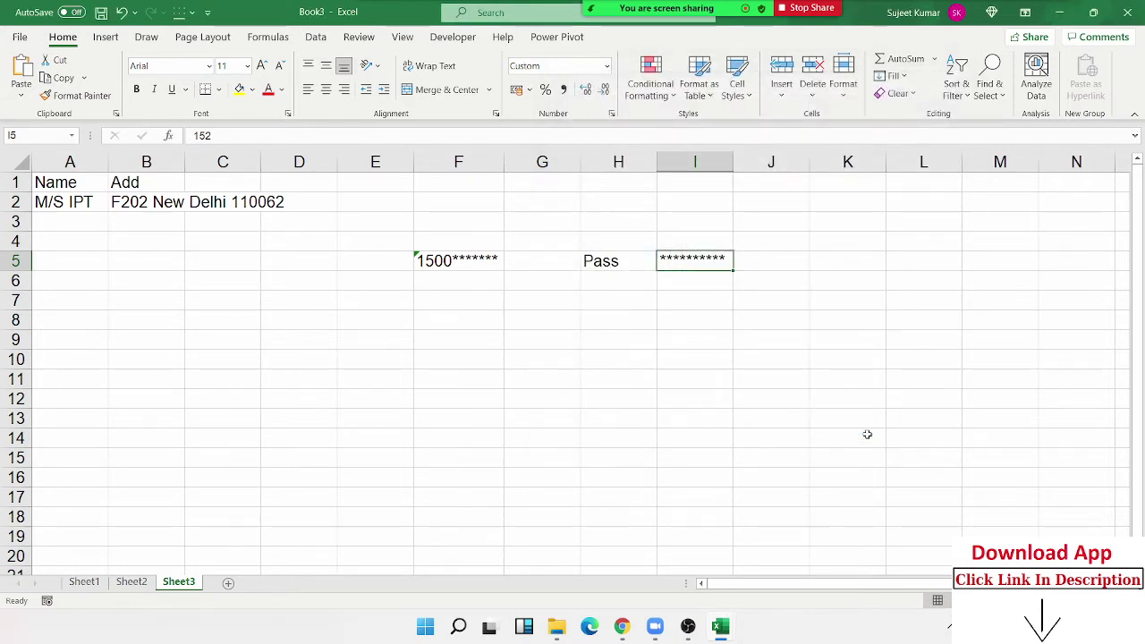
Step: Change I5's custom format code to *# so the cell shows only # characters
click(612, 113)
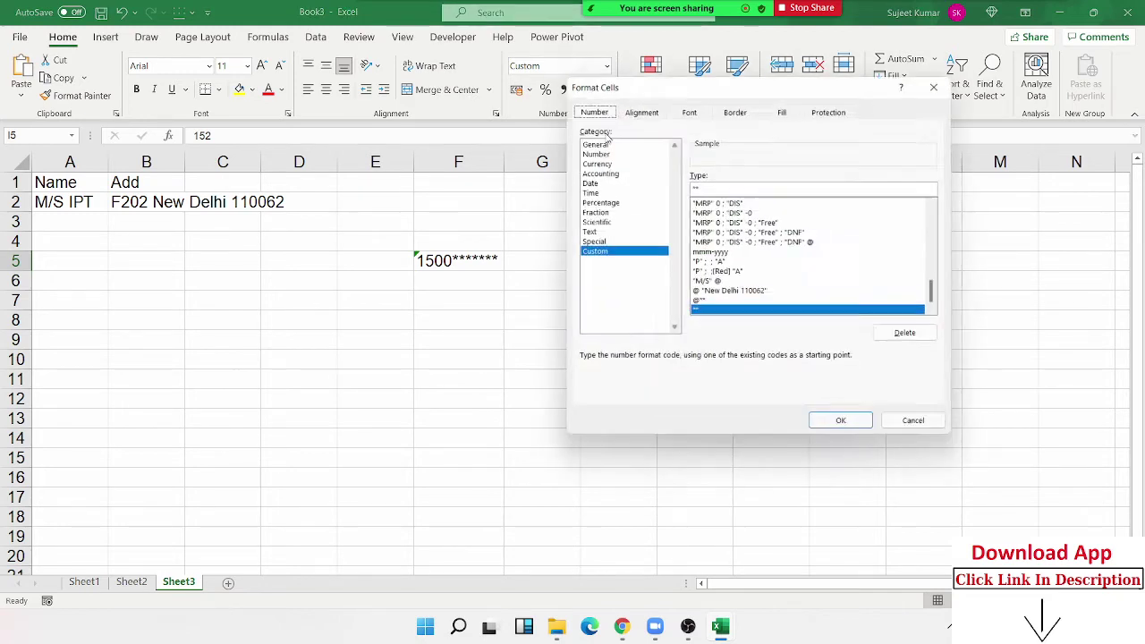
click(735, 186)
key(BackSpace)
key(Return)
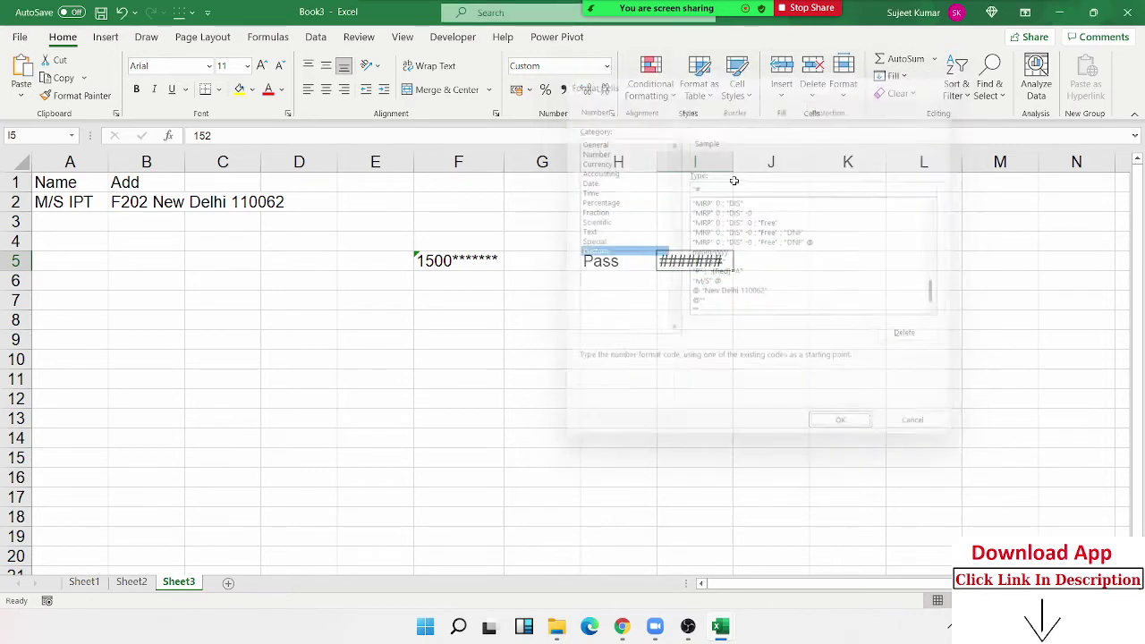
click(737, 182)
Step: Widen column I and enter 1545 in I5
key(ctrl+space)
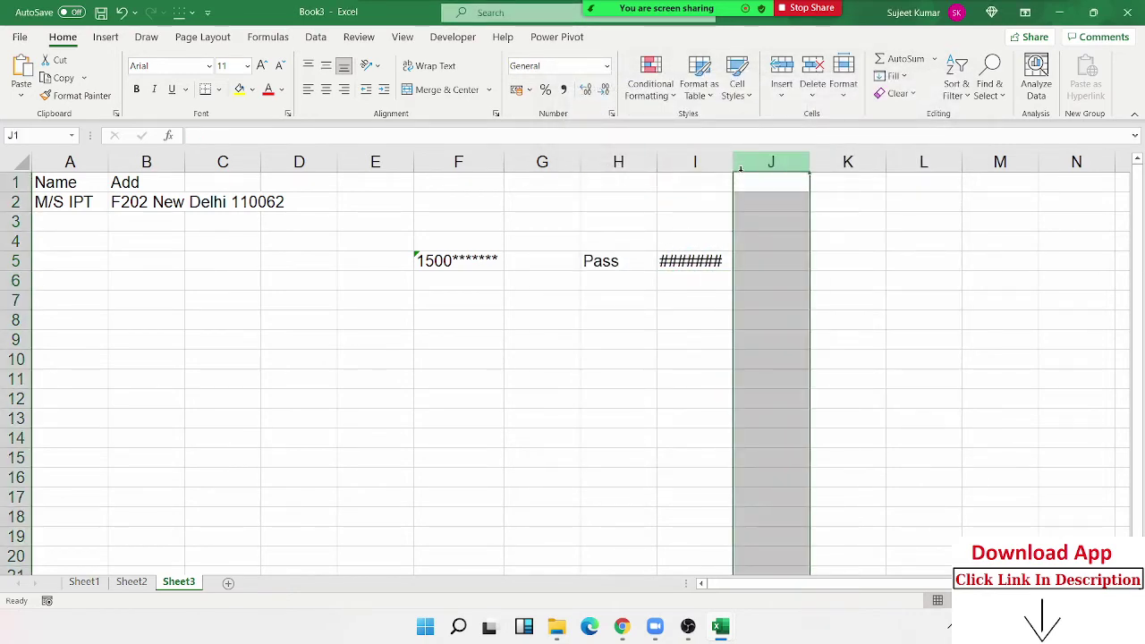
mouse_move(733, 162)
mouse_down()
mouse_move(830, 166)
mouse_move(772, 166)
mouse_up()
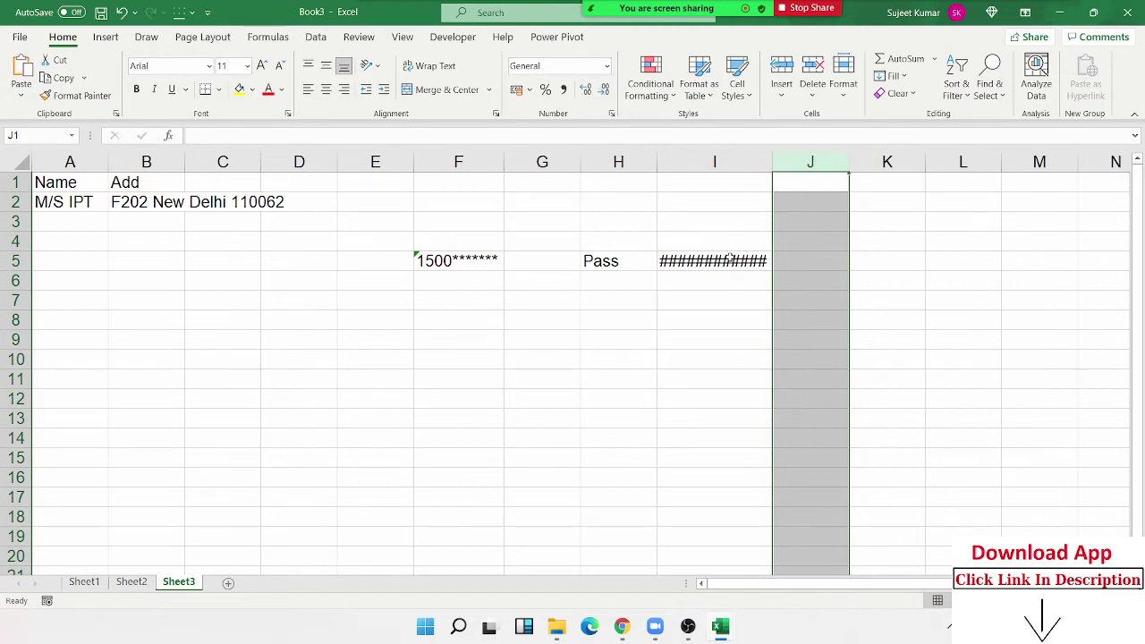
click(730, 259)
text(1545)
key(Return)
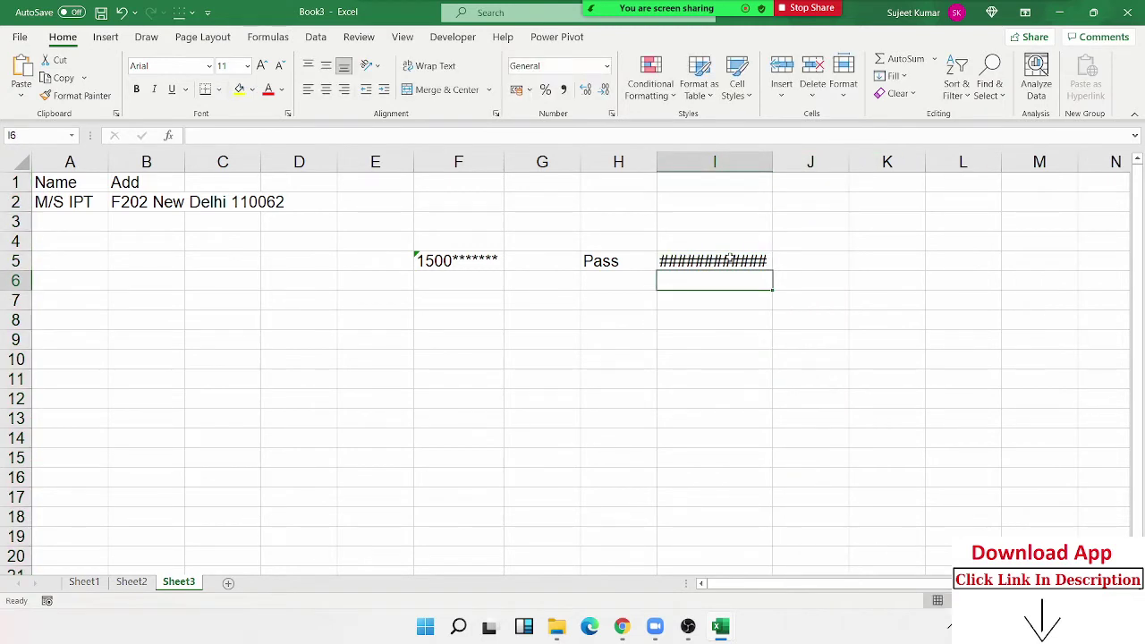
click(729, 257)
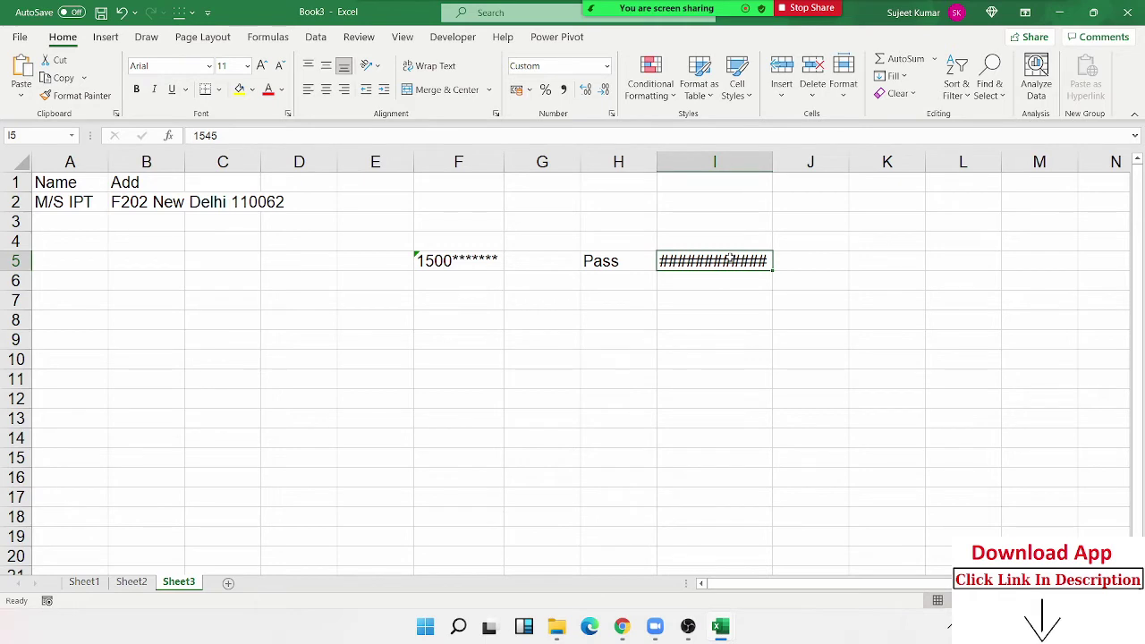
Step: Test I5's format with the text asdas, then edit it to asd122
text(asdas)
key(Return)
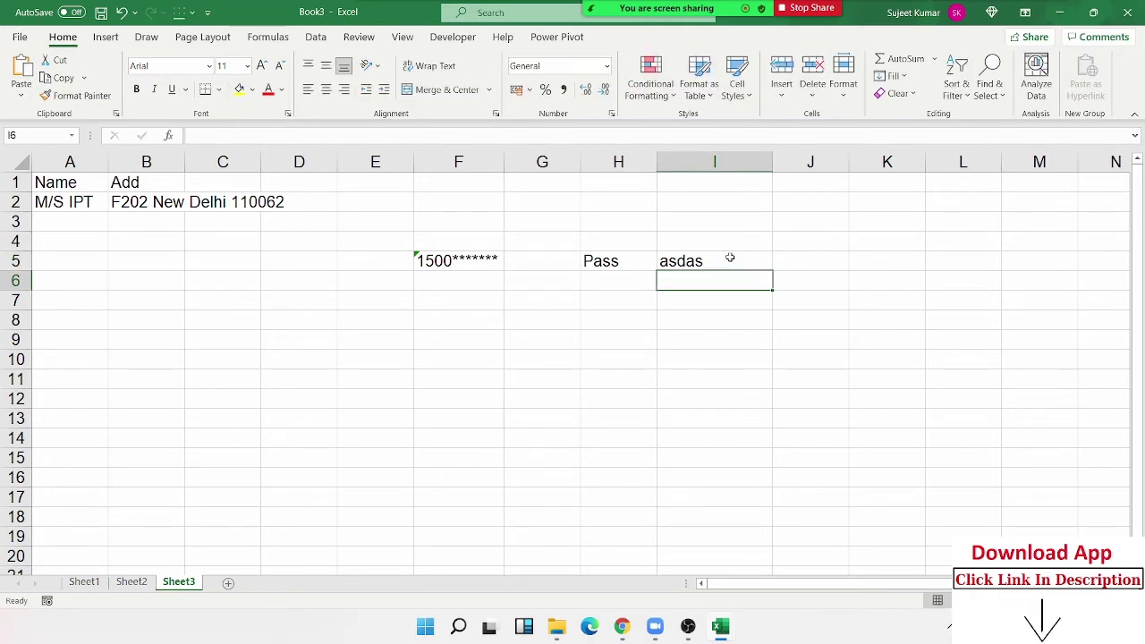
double_click(729, 258)
key(BackSpace)
key(BackSpace)
text(122)
key(Return)
Step: Enter 0 in I5, then switch to the Microsoft Support number-format guide
click(730, 257)
text(0)
key(Return)
click(729, 257)
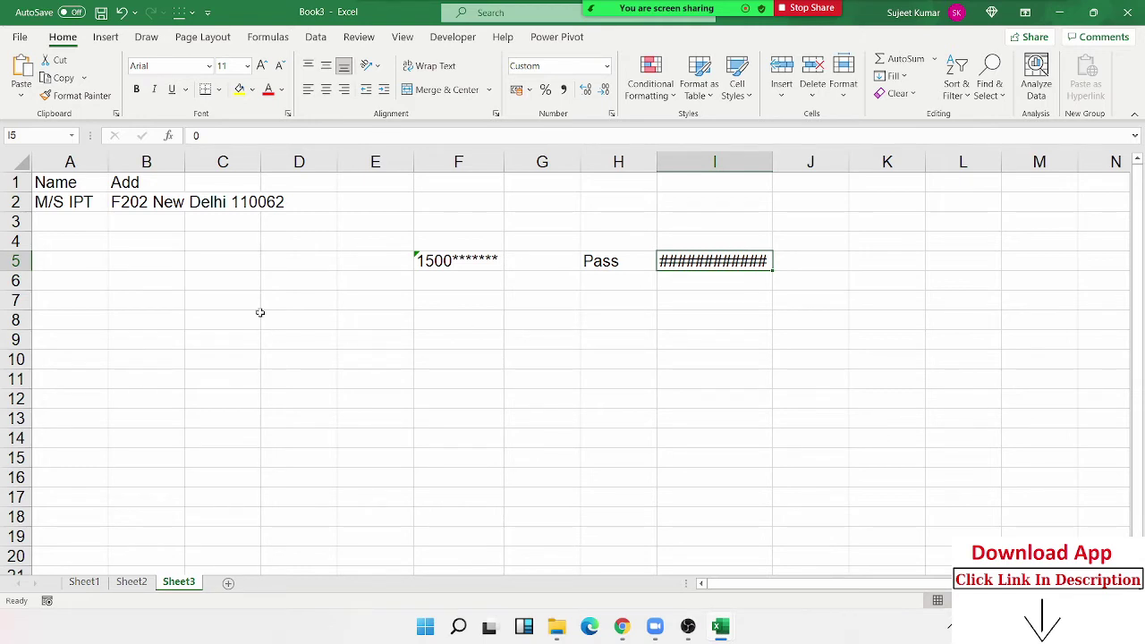
drag(260, 315, 256, 298)
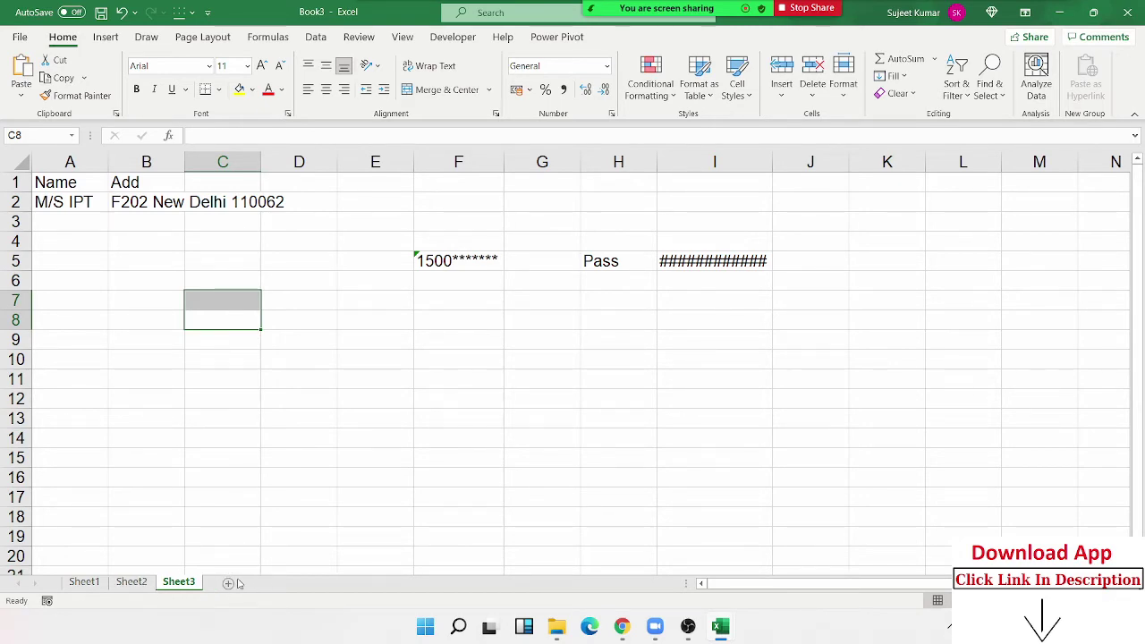
key(alt+Tab)
Step: Highlight the 0, # and ? digit placeholders in the support article
scroll(392, 404, down, 5)
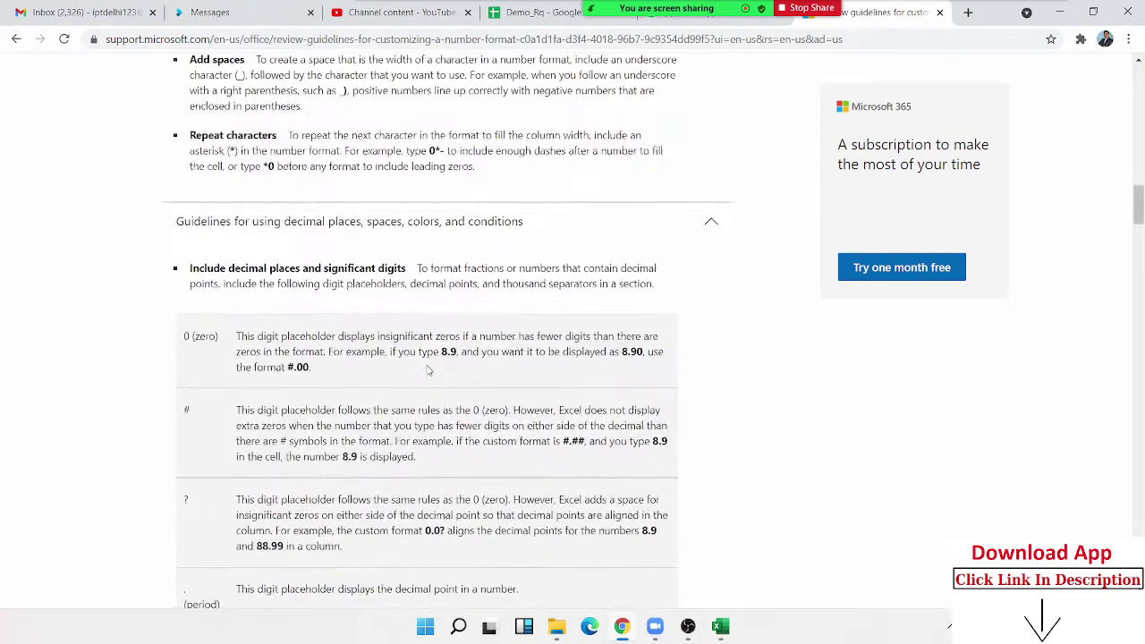
double_click(187, 260)
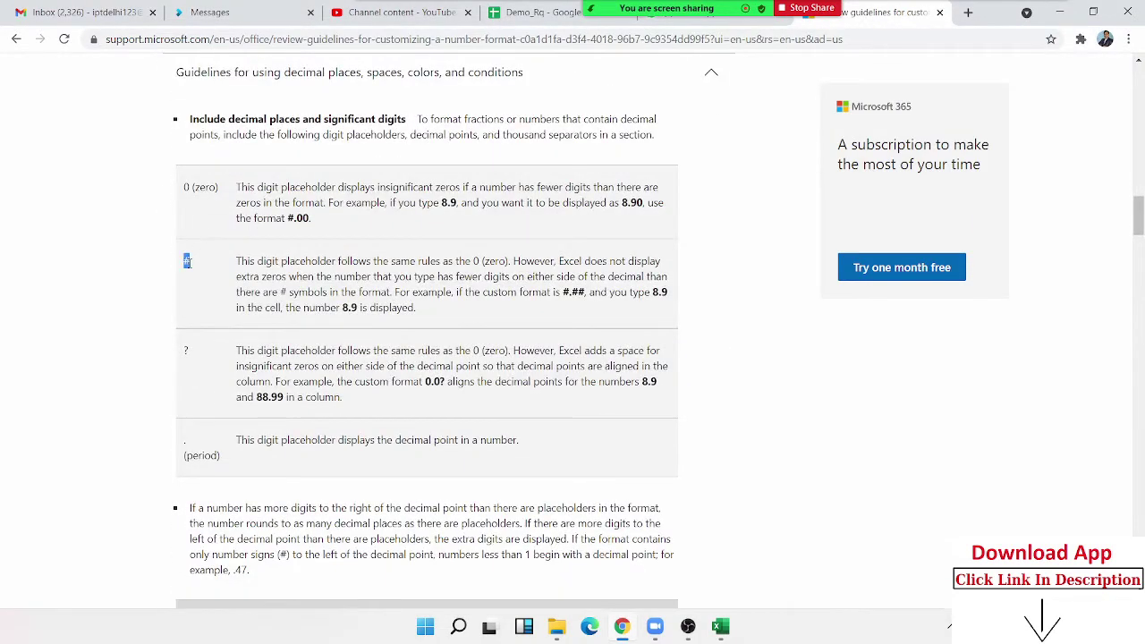
double_click(187, 187)
click(190, 354)
double_click(187, 352)
Step: Scroll to and highlight the ####.# code with its 1234.59 example value
scroll(220, 358, down, 1)
scroll(242, 332, down, 1)
scroll(247, 322, down, 1)
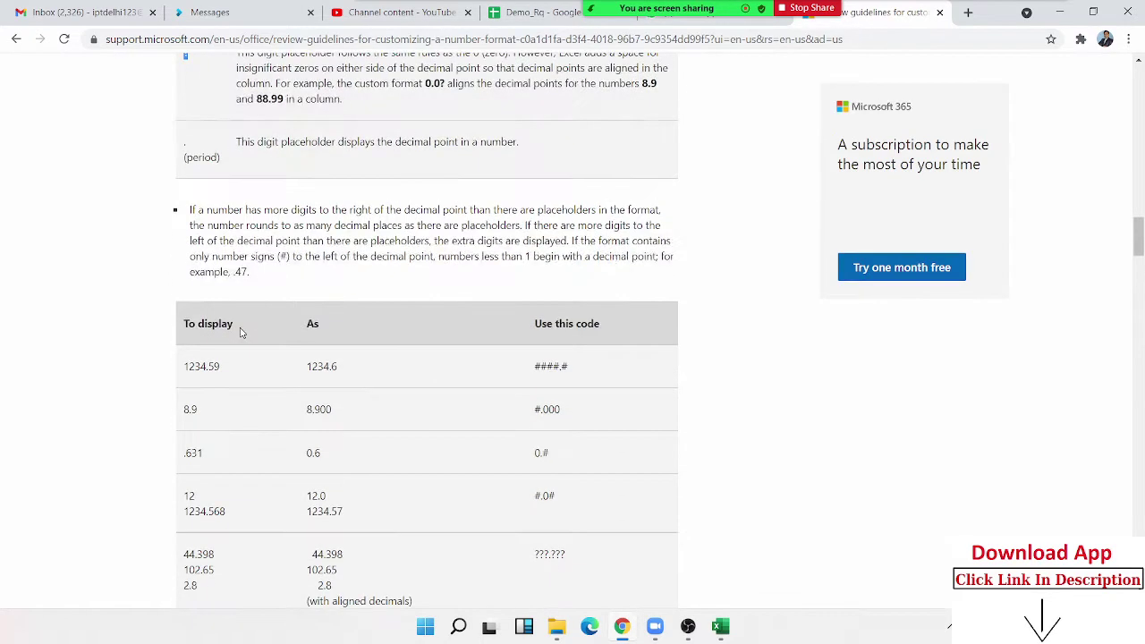
scroll(250, 312, down, 2)
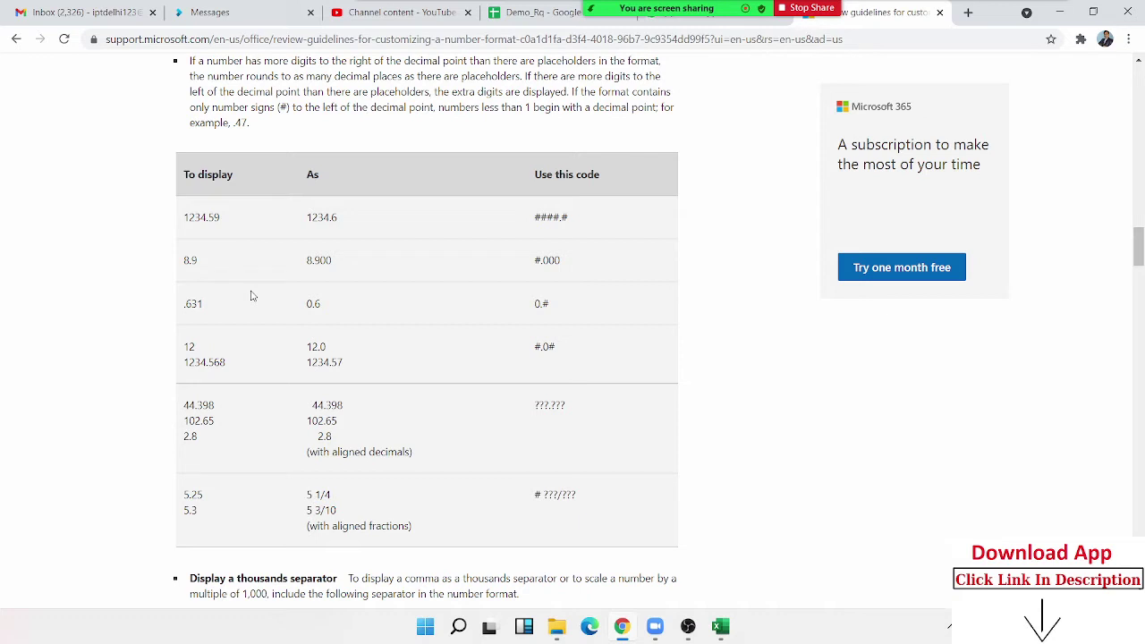
triple_click(548, 228)
double_click(198, 215)
click(321, 217)
Step: Scroll through the article's separator and fraction examples
scroll(413, 335, down, 4)
scroll(413, 349, down, 1)
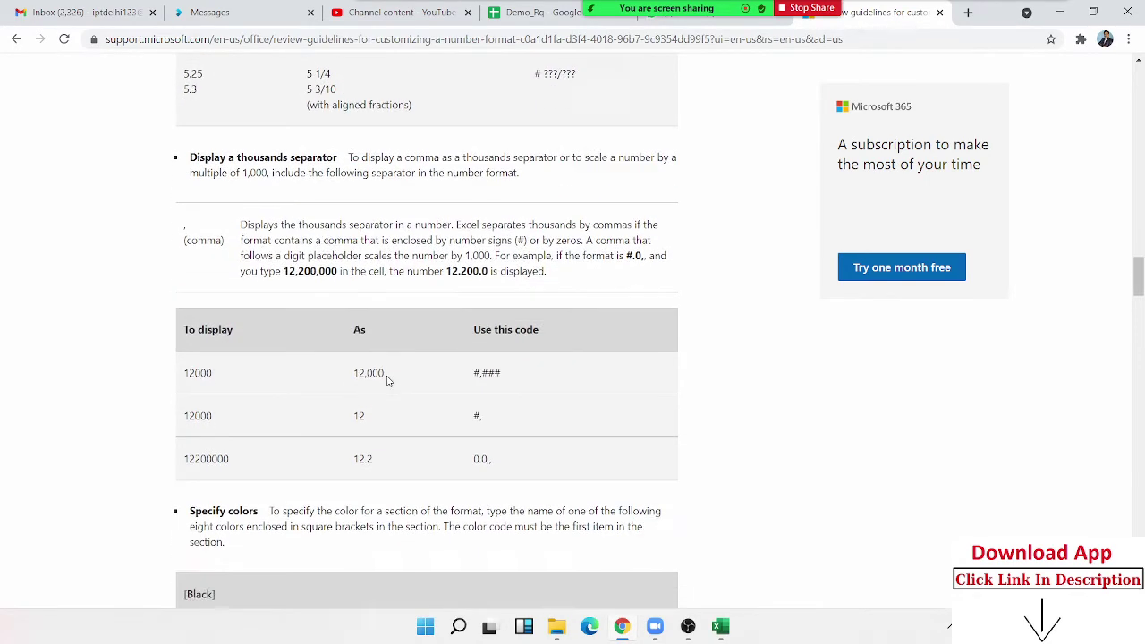
mouse_move(493, 432)
mouse_down()
mouse_move(301, 391)
mouse_move(188, 342)
mouse_move(177, 356)
mouse_up()
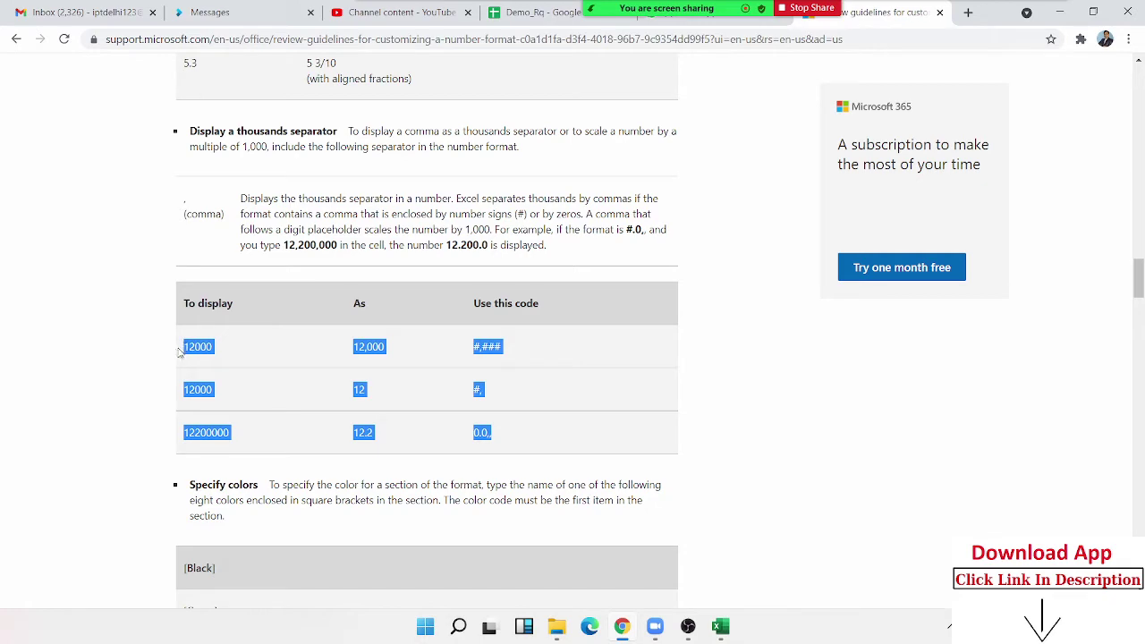
scroll(182, 356, down, 4)
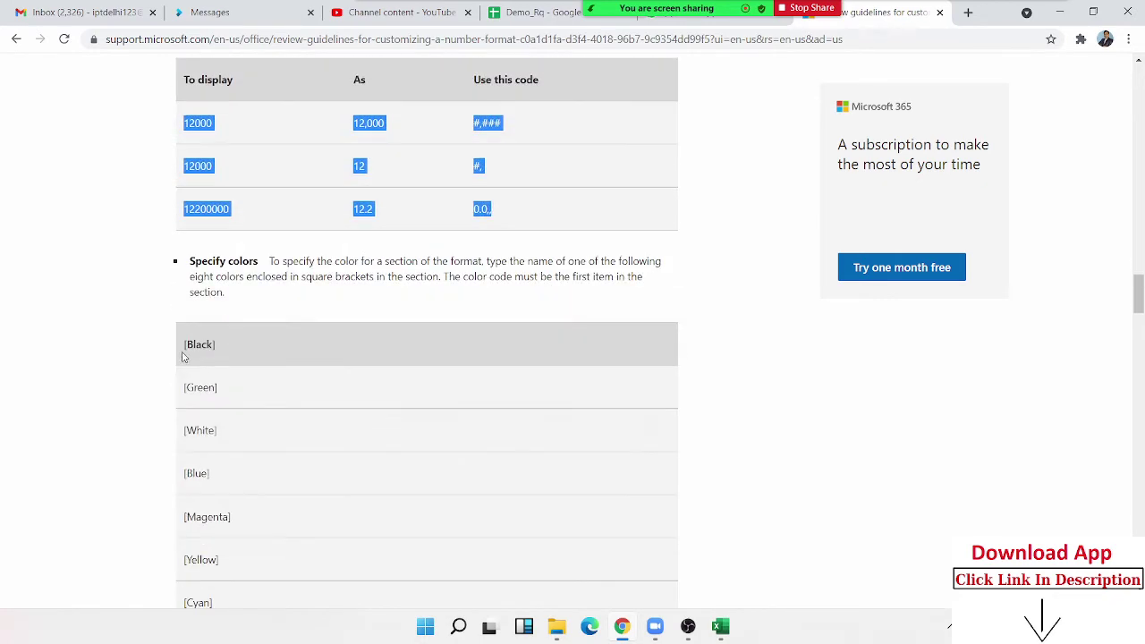
scroll(188, 354, up, 2)
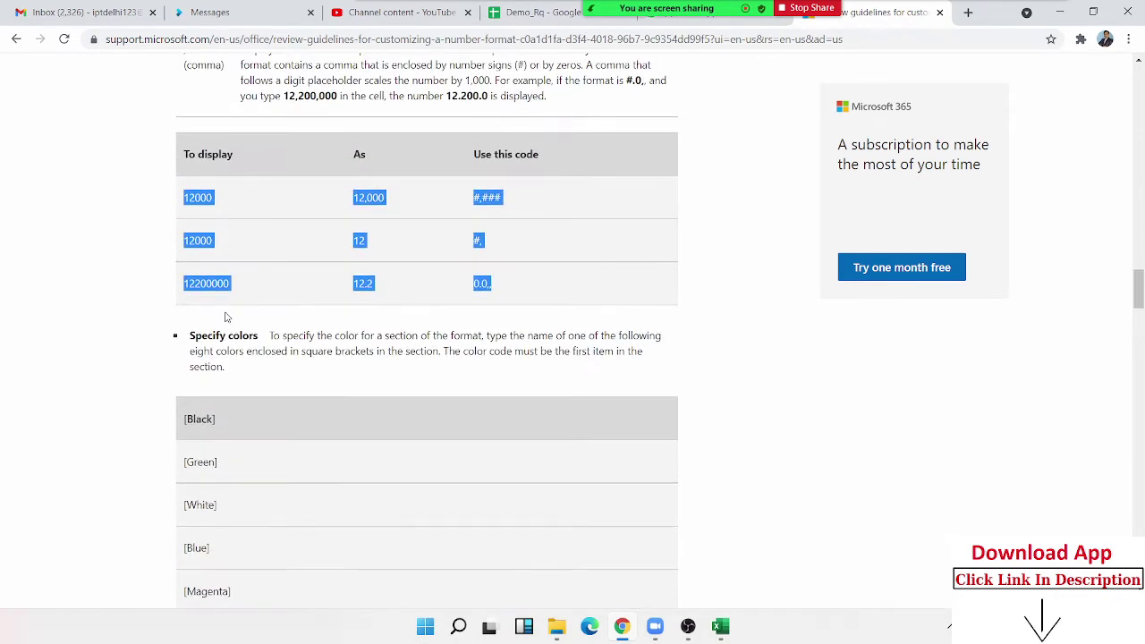
scroll(227, 315, up, 1)
scroll(291, 233, up, 2)
scroll(284, 217, up, 3)
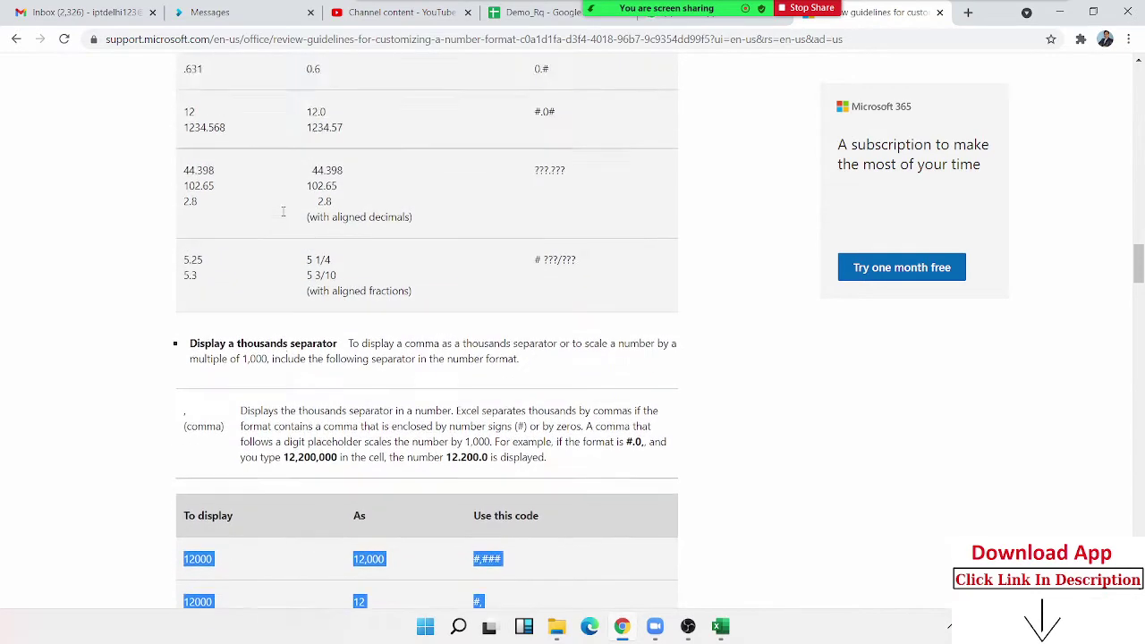
scroll(273, 181, up, 1)
scroll(273, 180, up, 2)
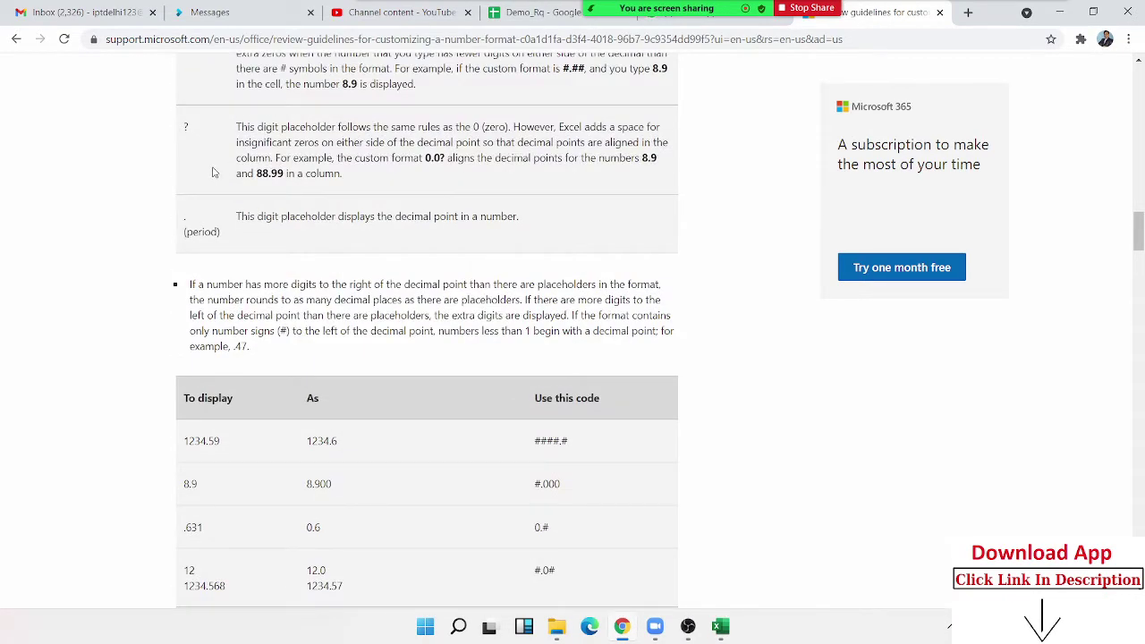
scroll(358, 277, down, 1)
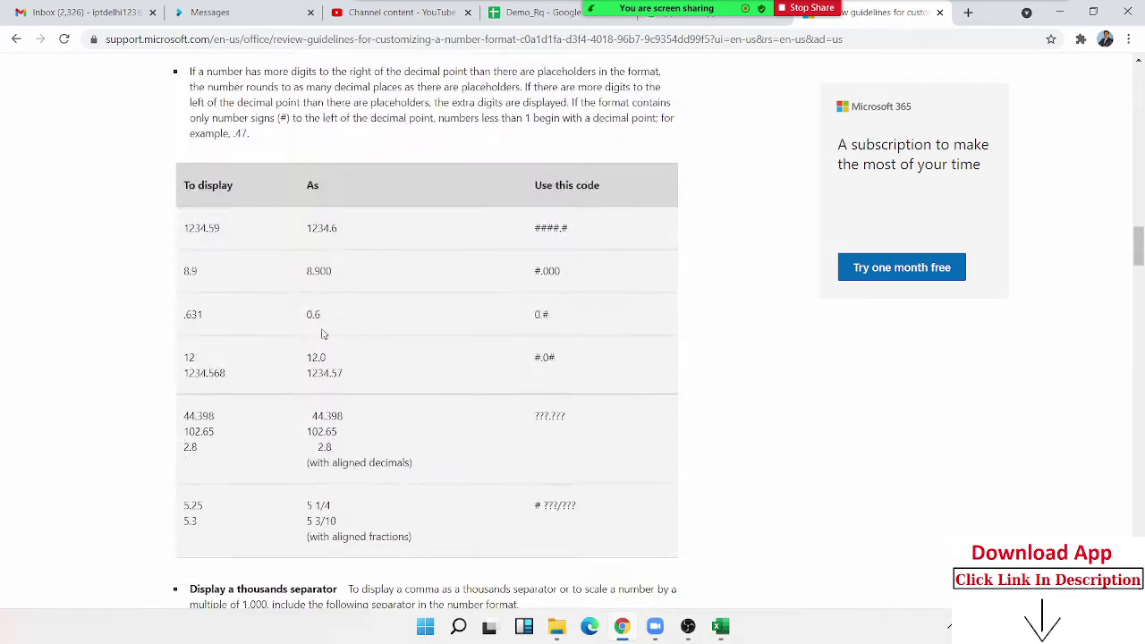
scroll(320, 332, down, 3)
scroll(349, 315, down, 2)
scroll(349, 315, down, 2)
scroll(314, 366, up, 3)
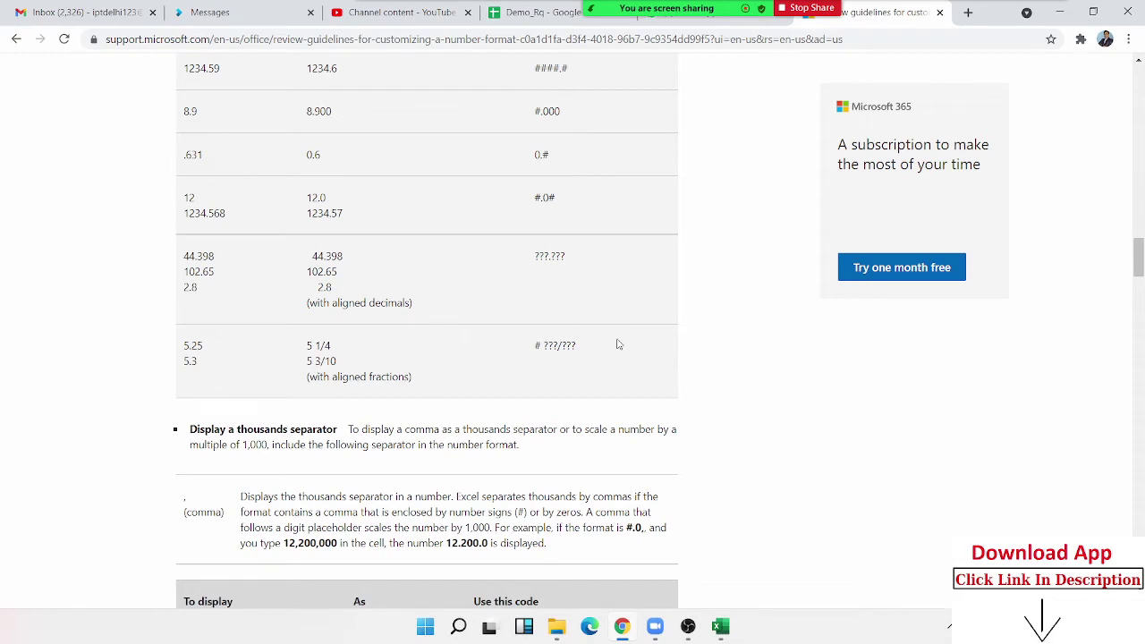
Step: Highlight the fraction example: ??? code, 5.25 value and its 1/4 result
drag(542, 344, 576, 345)
double_click(190, 346)
drag(311, 346, 330, 346)
click(548, 273)
drag(561, 256, 556, 257)
Step: Select and copy the [Red][<=100];[Blue][>100] example code, then return to Excel
scroll(462, 289, down, 2)
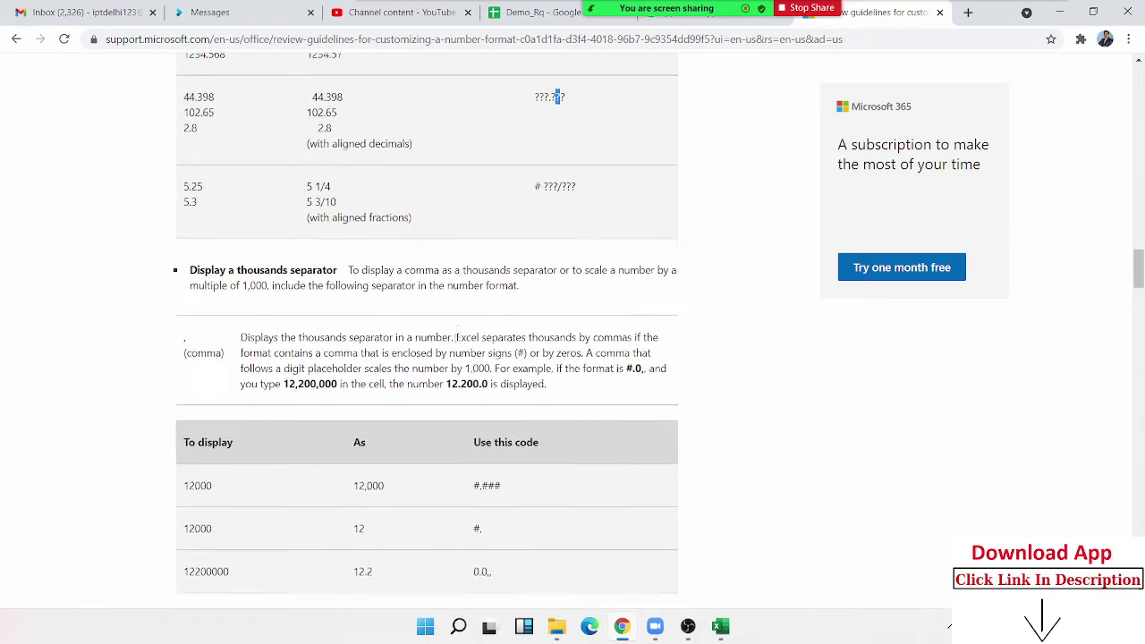
scroll(471, 343, down, 2)
scroll(468, 342, down, 3)
scroll(474, 338, down, 4)
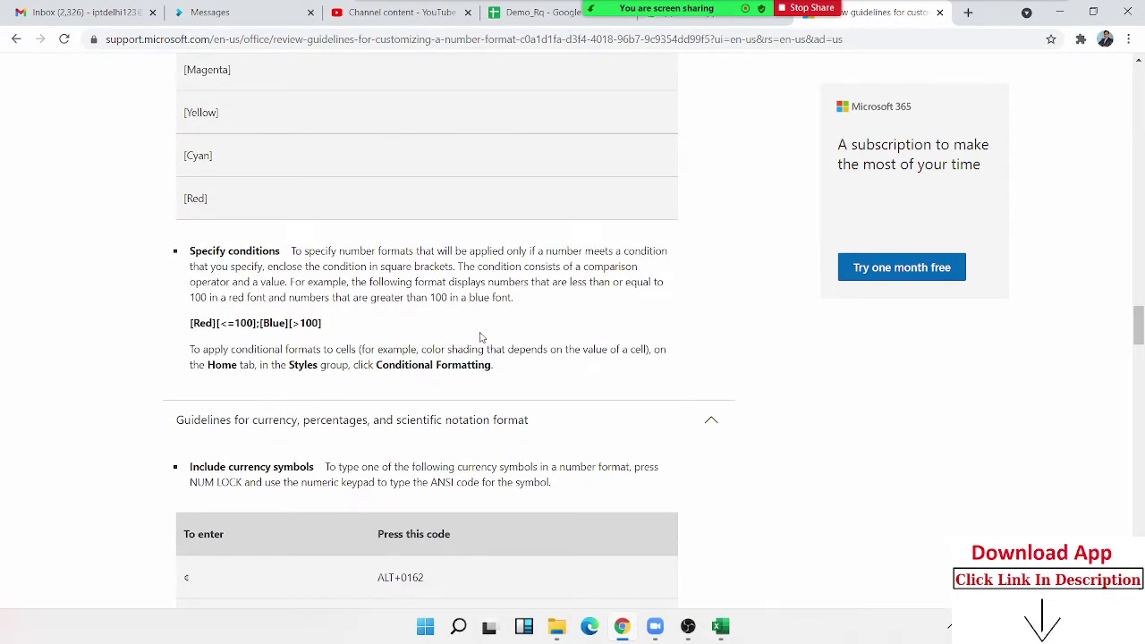
scroll(480, 336, up, 1)
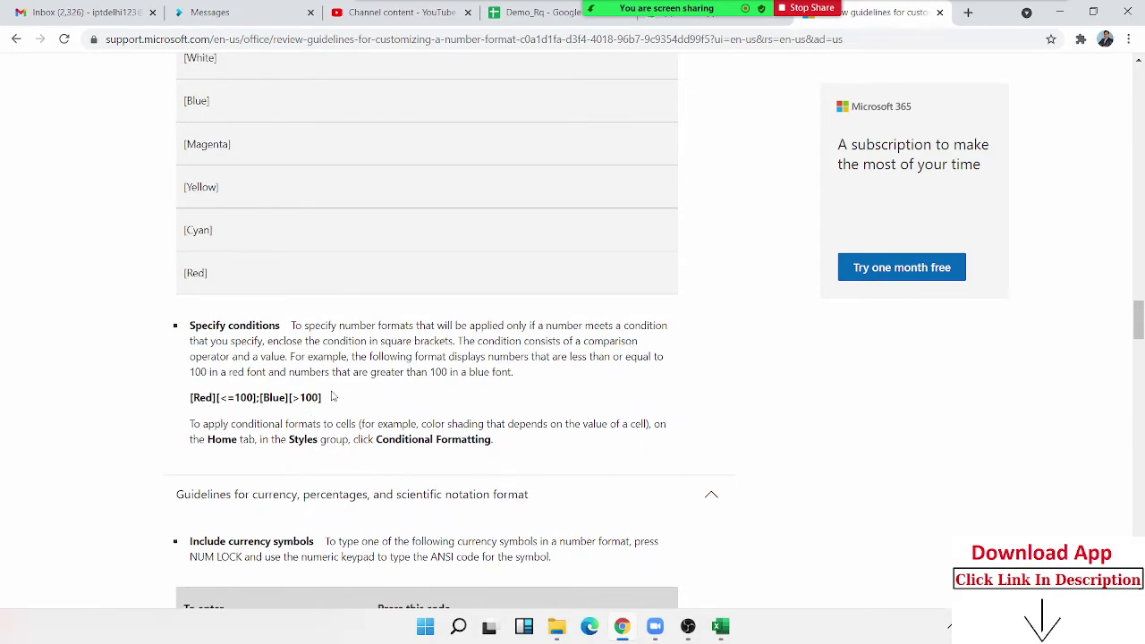
drag(332, 396, 158, 404)
key(ctrl+c)
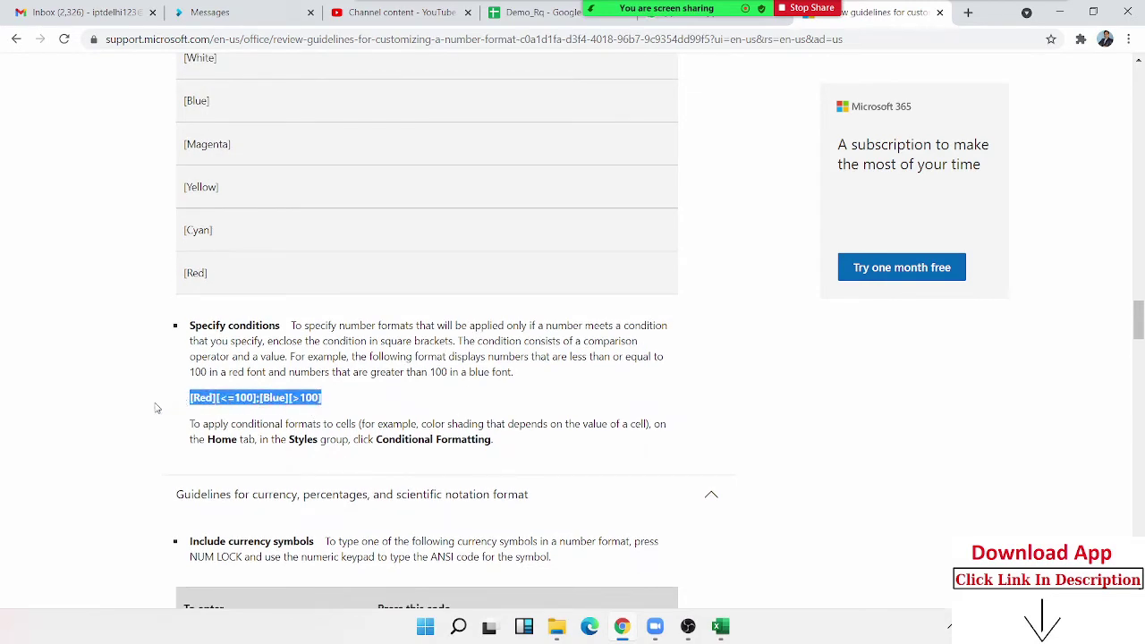
key(alt+Tab)
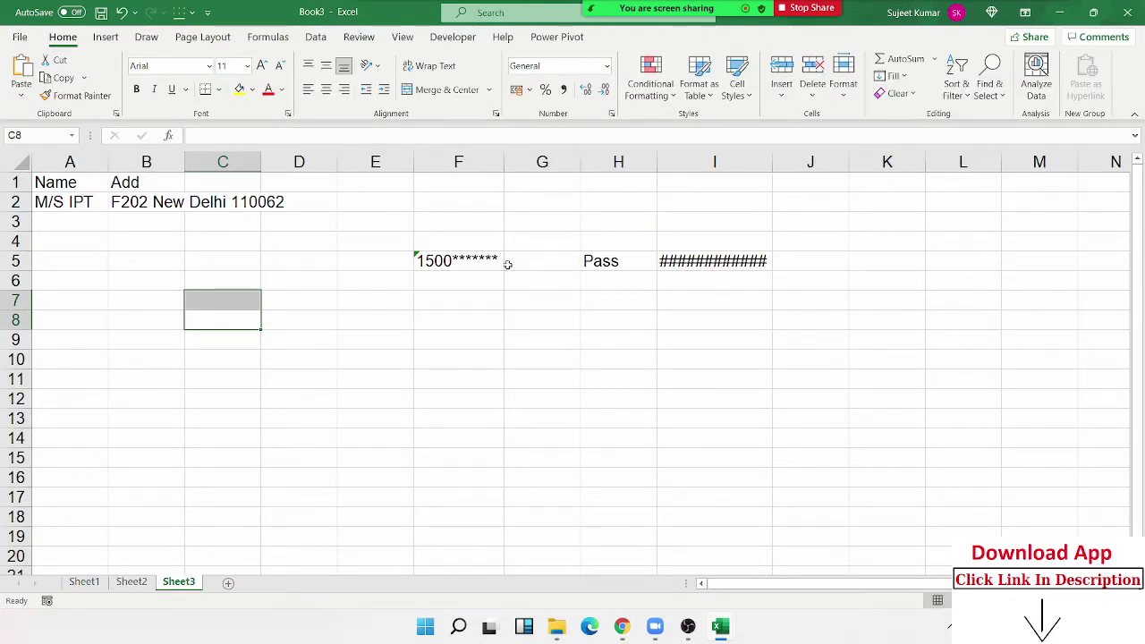
Step: Give E11:E20 the custom format [Red][<=100];[Blue][>100]
scroll(327, 317, down, 2)
drag(386, 262, 383, 431)
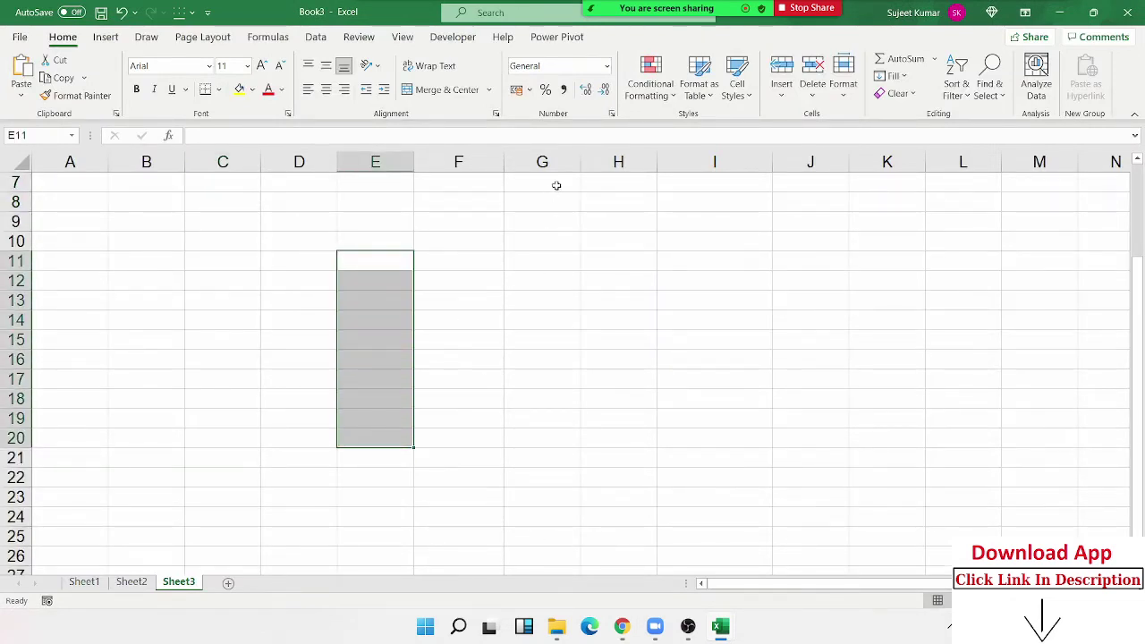
key(ctrl+1)
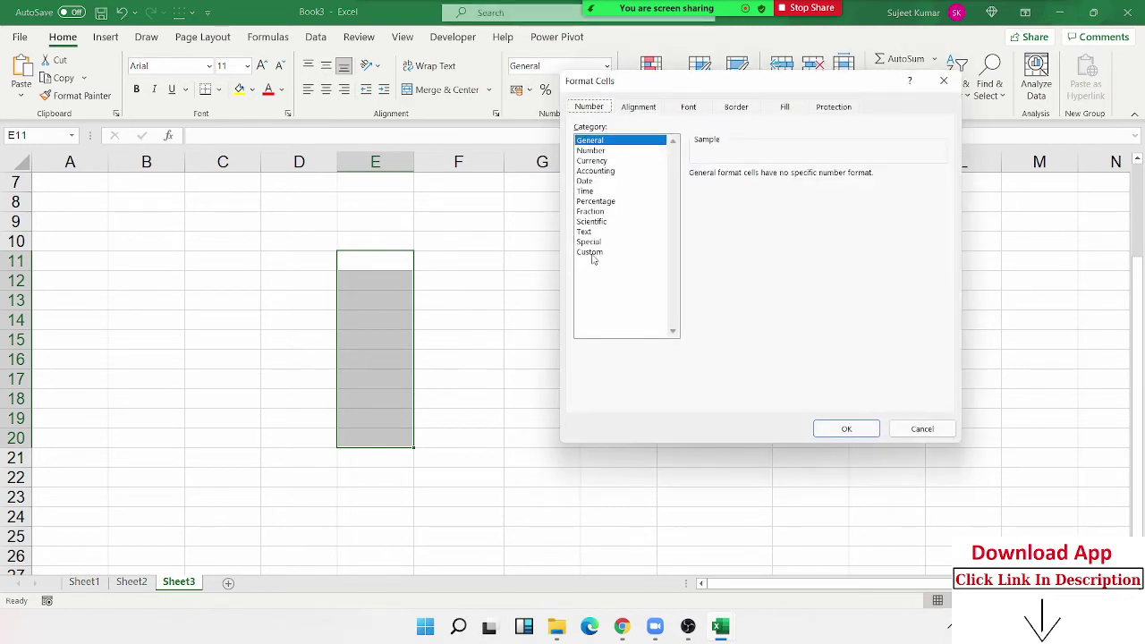
click(590, 251)
key(ctrl+v)
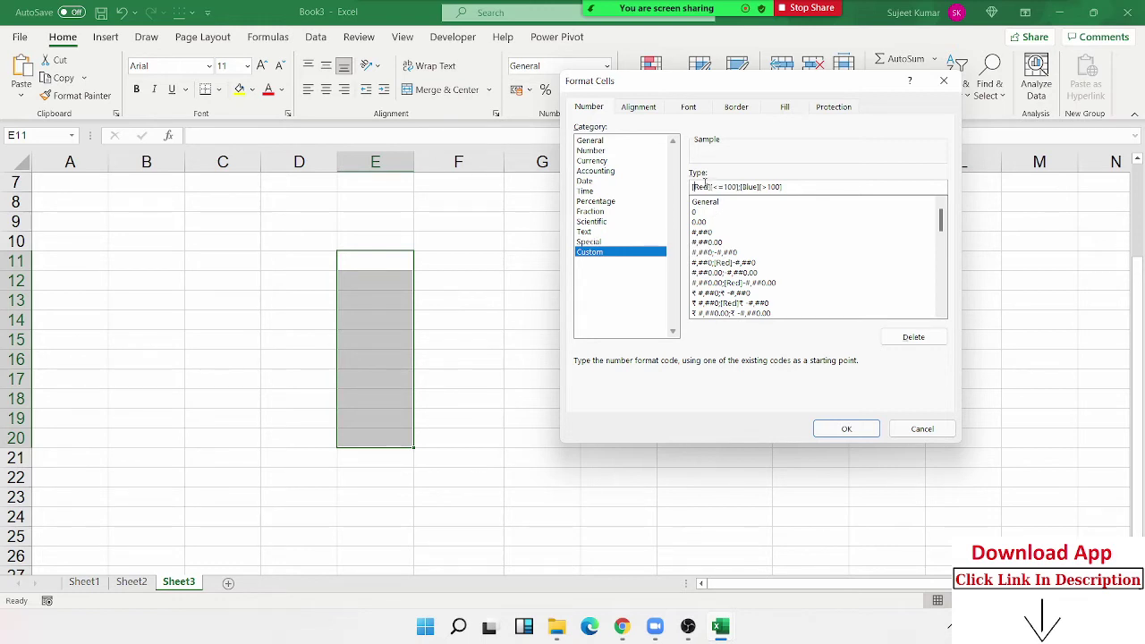
double_click(701, 186)
click(701, 186)
double_click(701, 185)
click(701, 185)
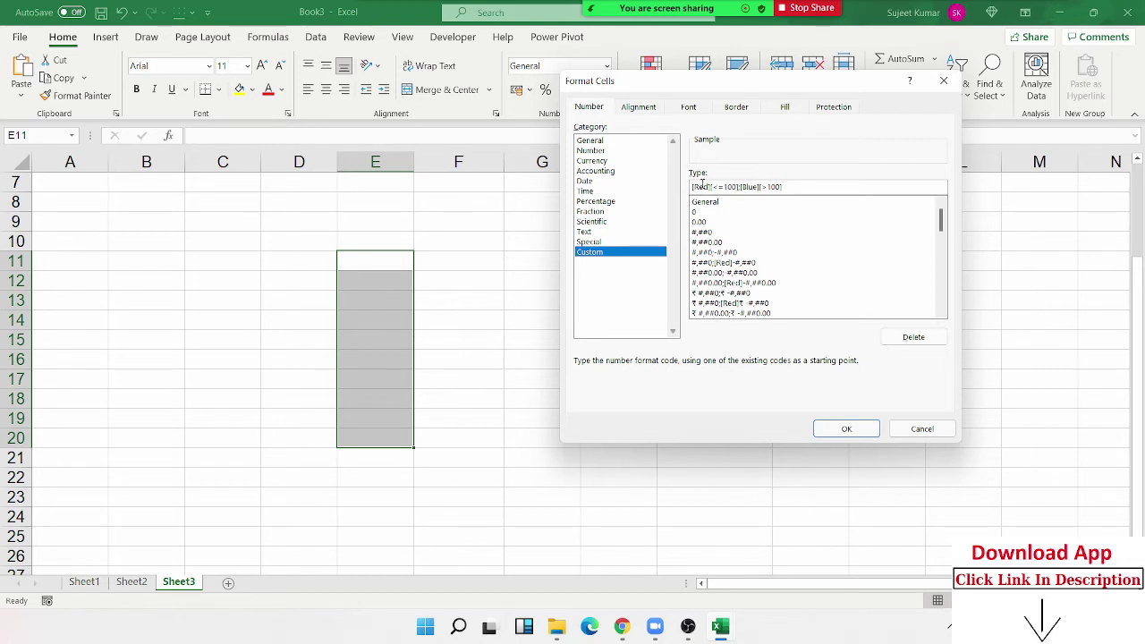
double_click(728, 185)
click(721, 186)
click(852, 433)
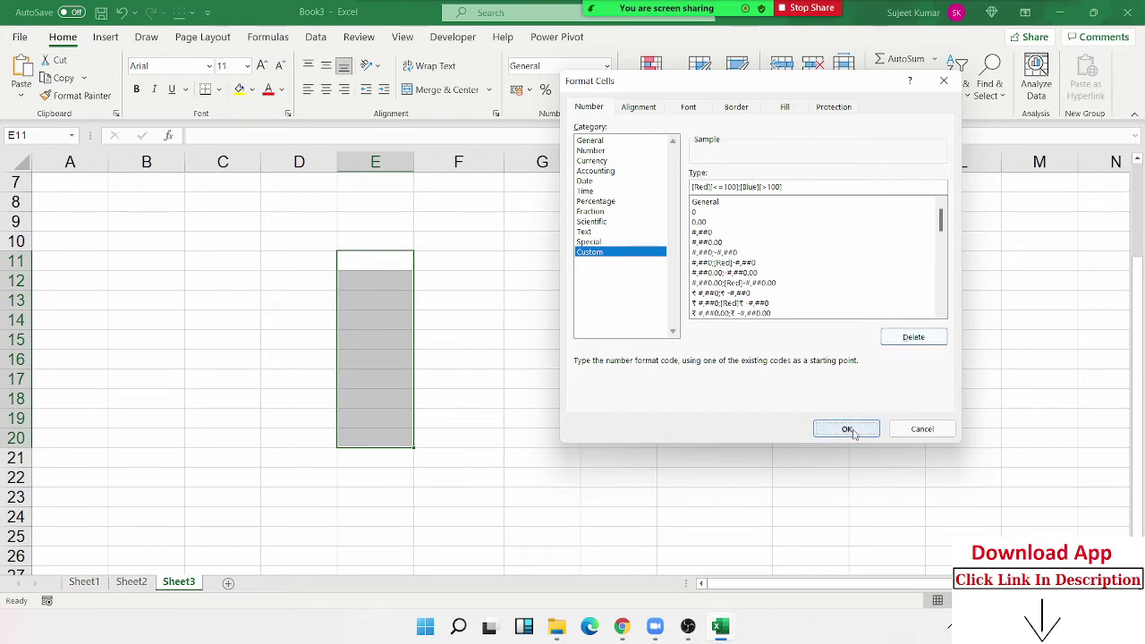
Step: Enter 552 in E11 and 10 in E12, then return to the guide
click(387, 256)
text(552)
key(Return)
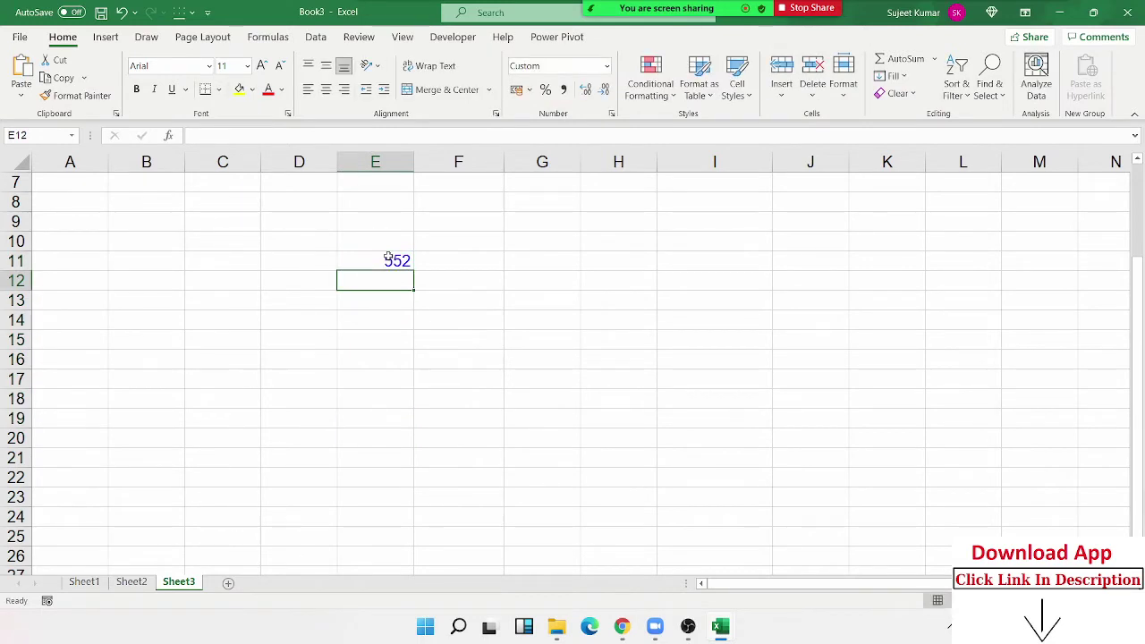
text(10)
key(Return)
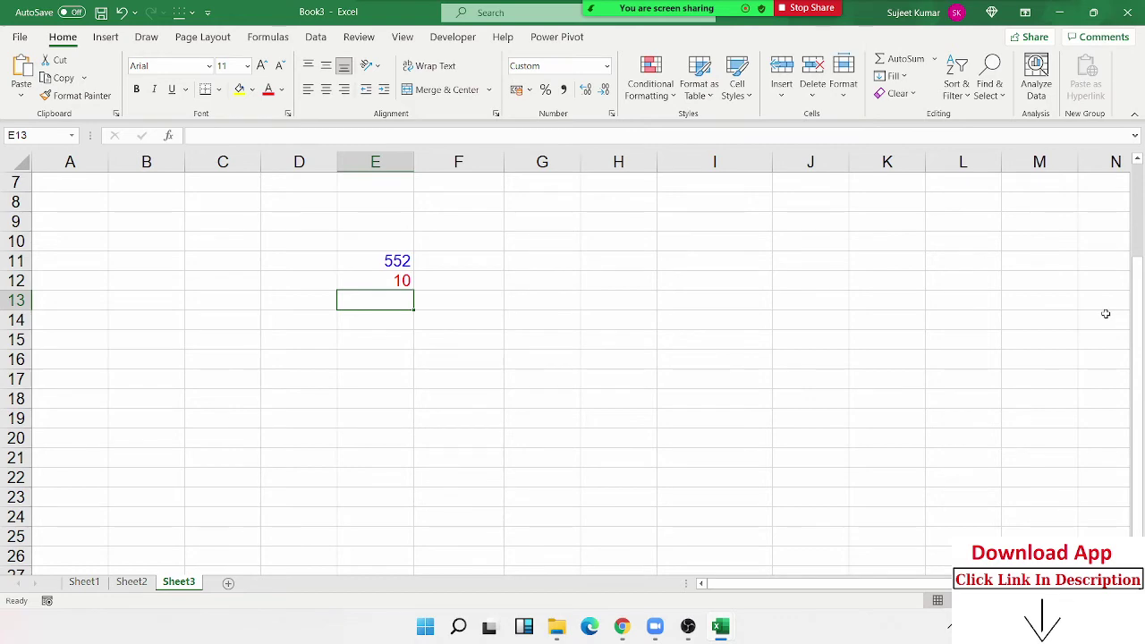
key(alt+Tab)
Step: Scroll the support guide to the Include currency symbols paragraph and highlight it
scroll(1124, 341, down, 1)
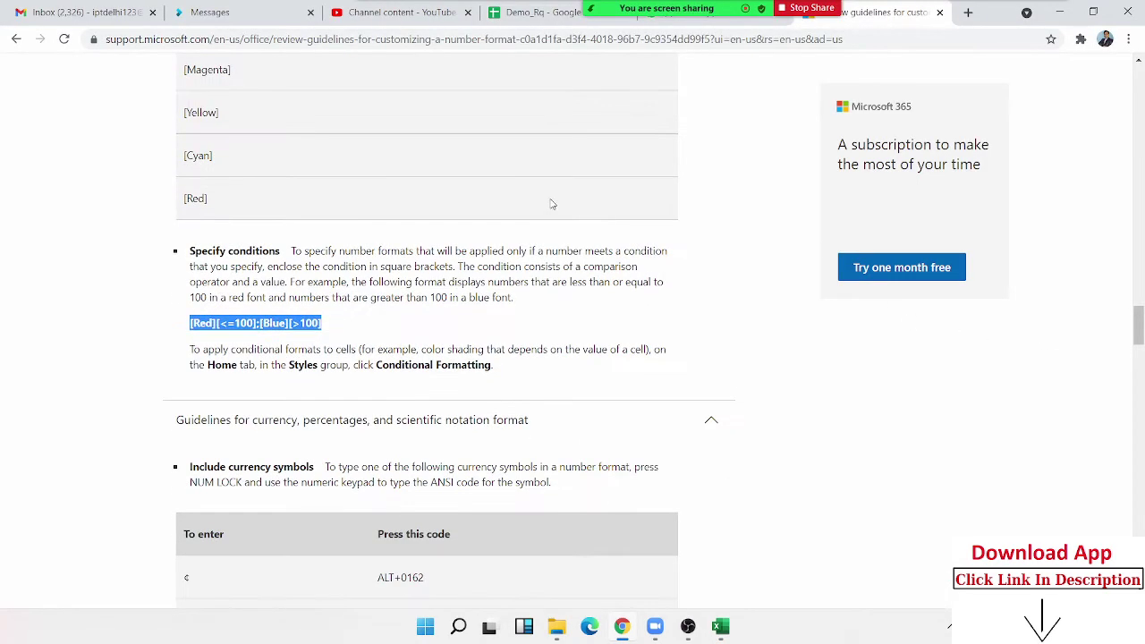
double_click(433, 365)
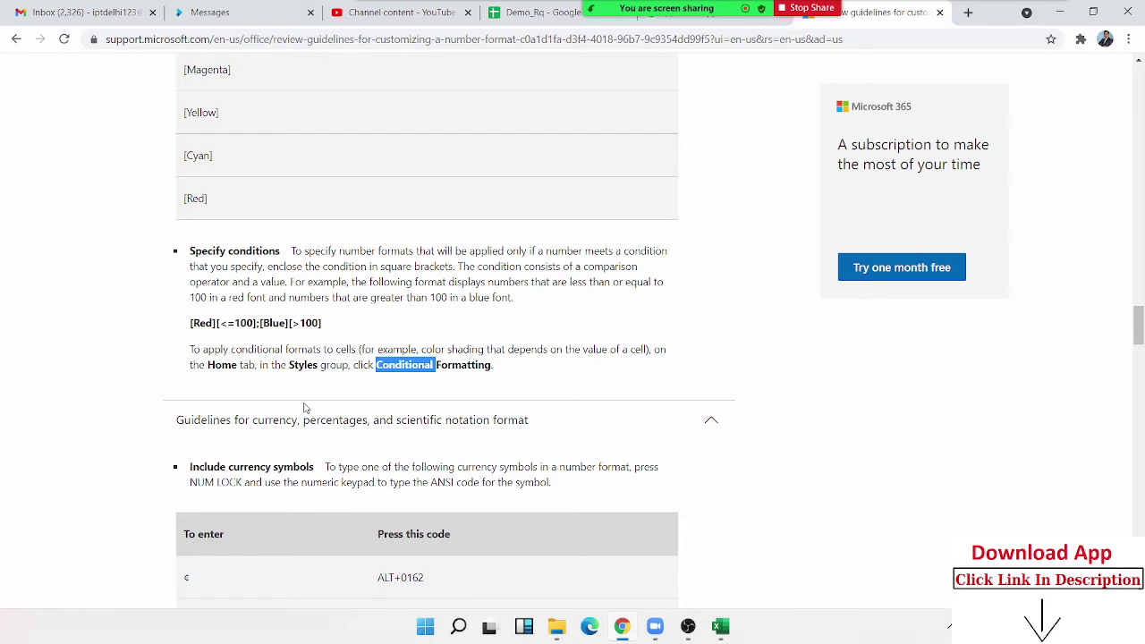
scroll(304, 408, down, 2)
scroll(307, 385, down, 1)
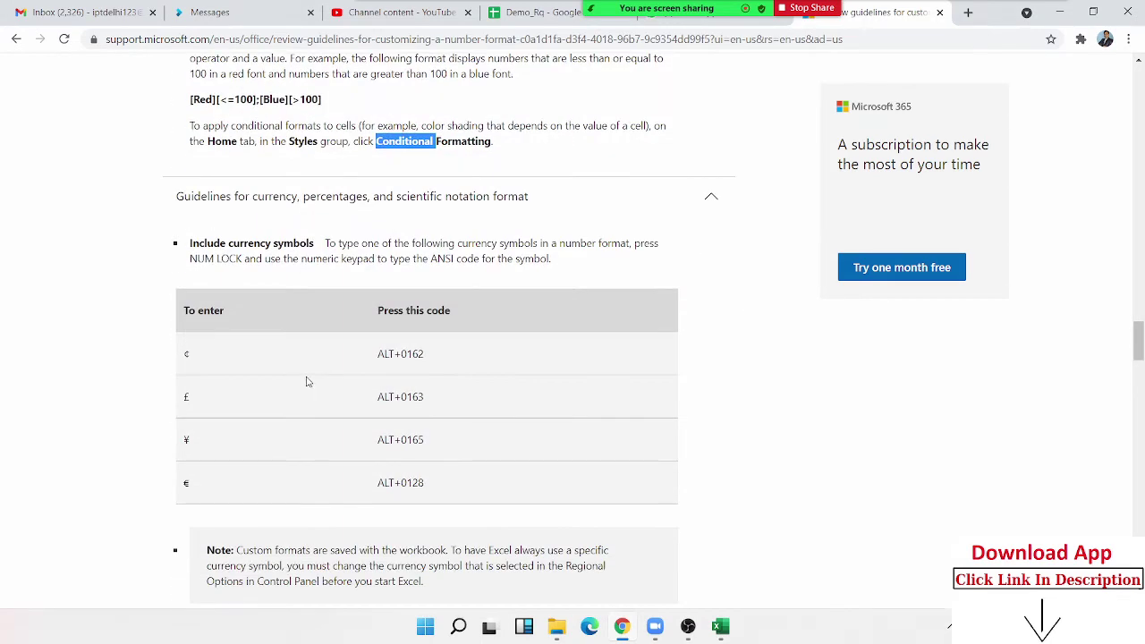
triple_click(223, 243)
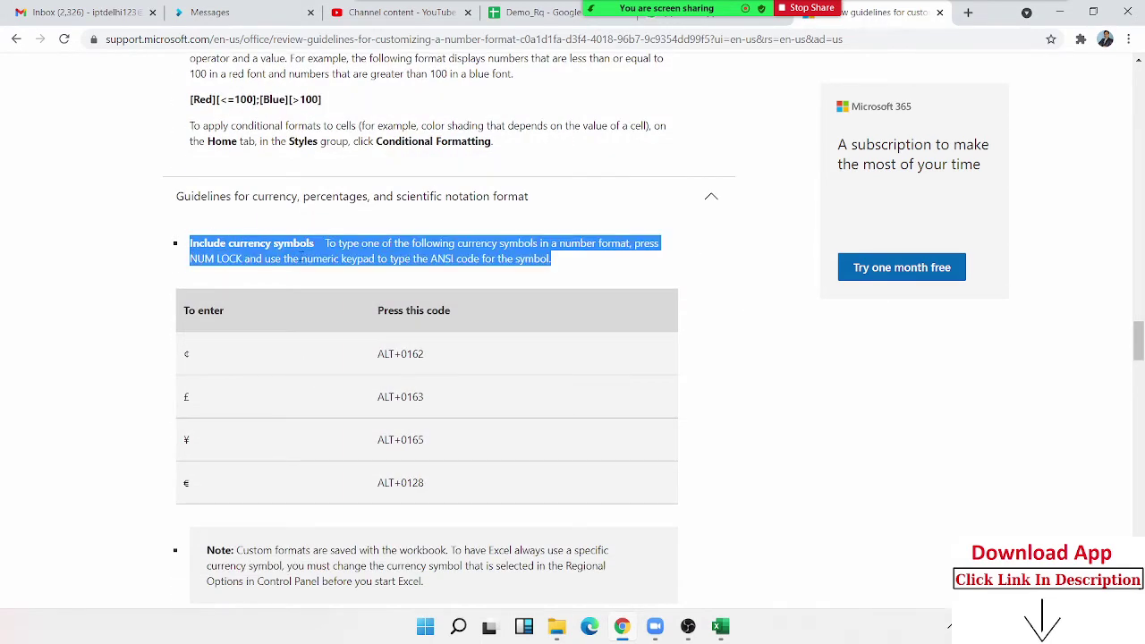
click(188, 376)
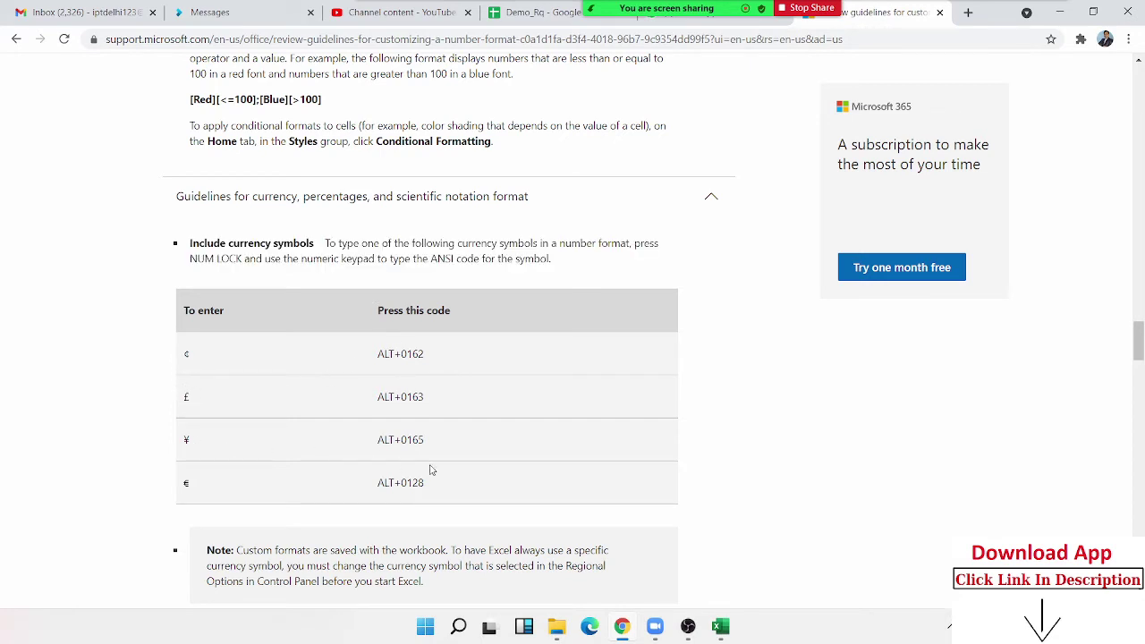
Step: Highlight the euro's ALT+0128 code and the cent symbol in the ALT-code table, then return to Excel
mouse_move(434, 483)
mouse_down()
mouse_move(412, 483)
mouse_move(326, 362)
mouse_up()
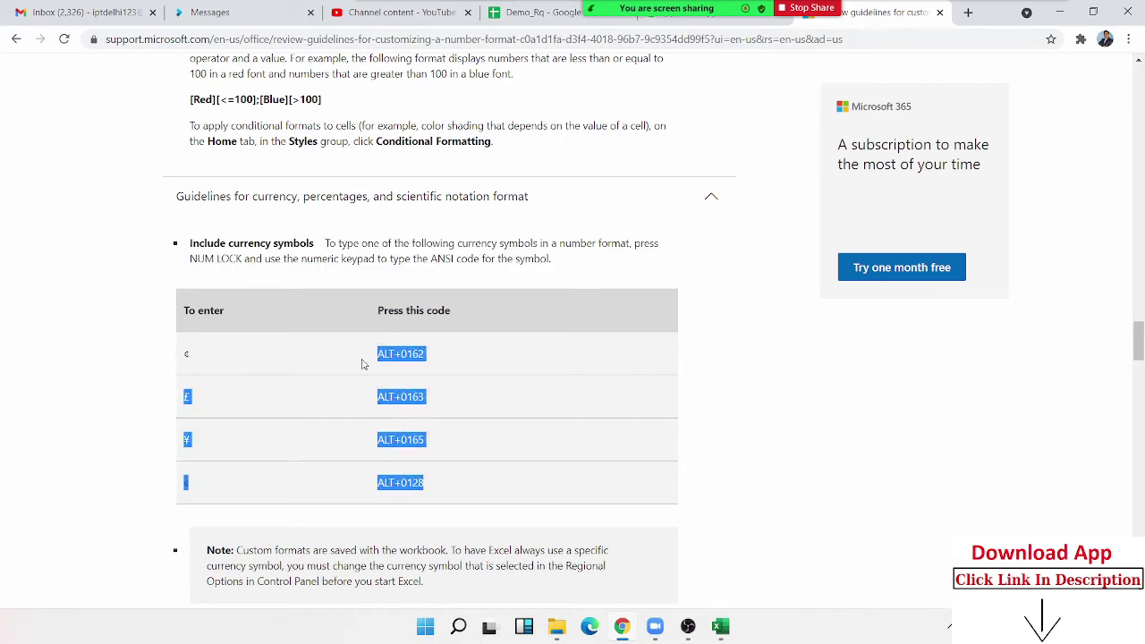
click(327, 362)
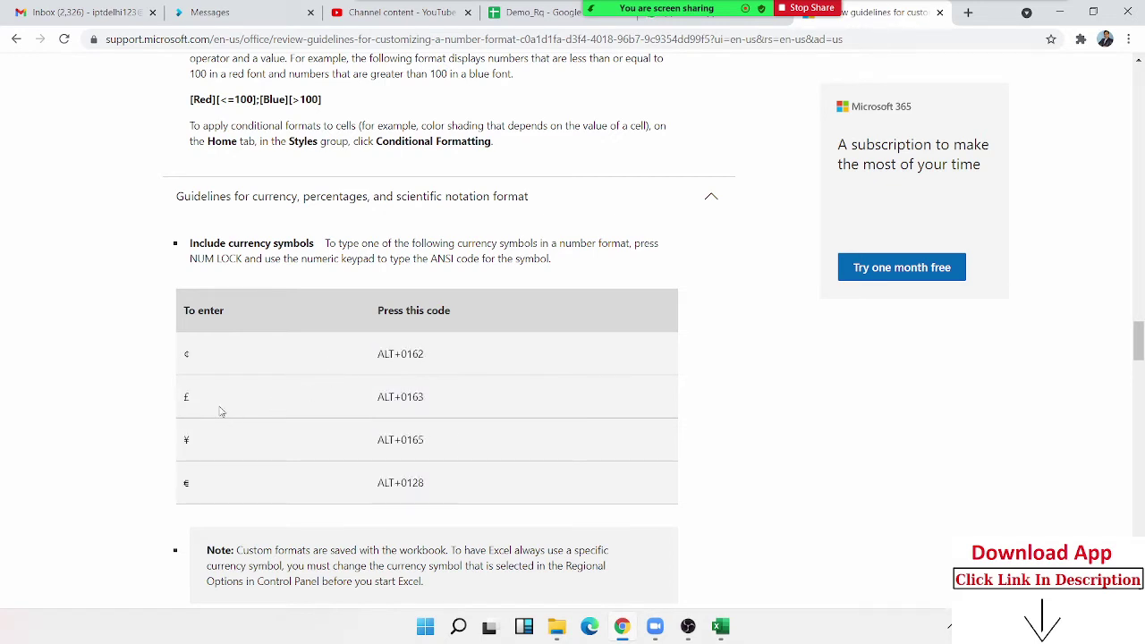
double_click(186, 354)
click(204, 378)
double_click(188, 354)
key(alt+Tab)
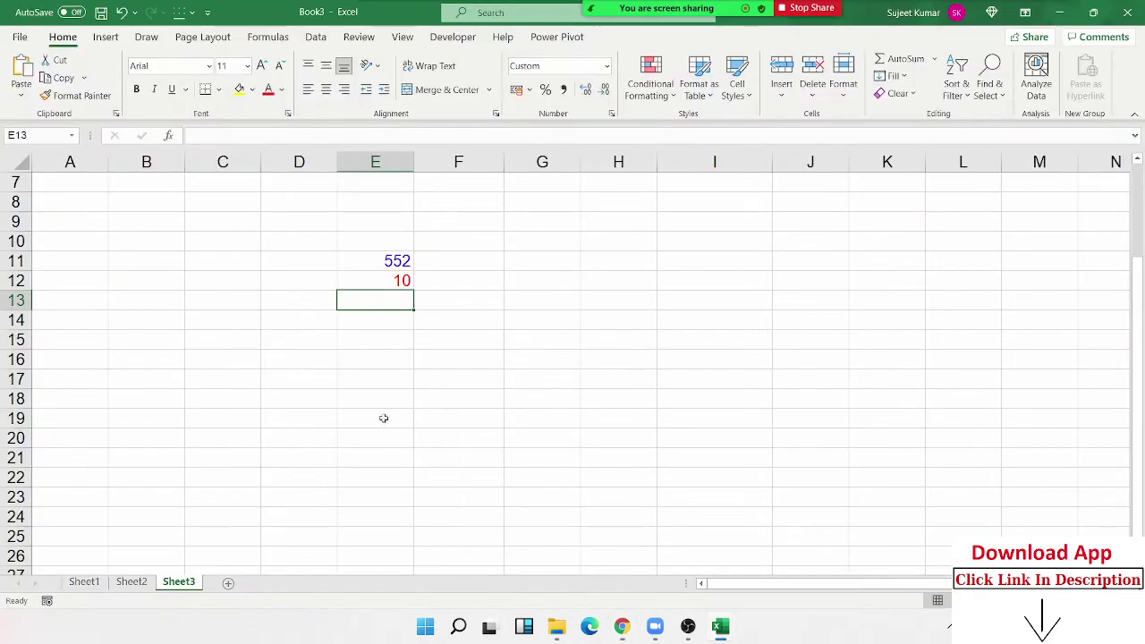
Step: Enter a cent sign in cell G13
click(542, 305)
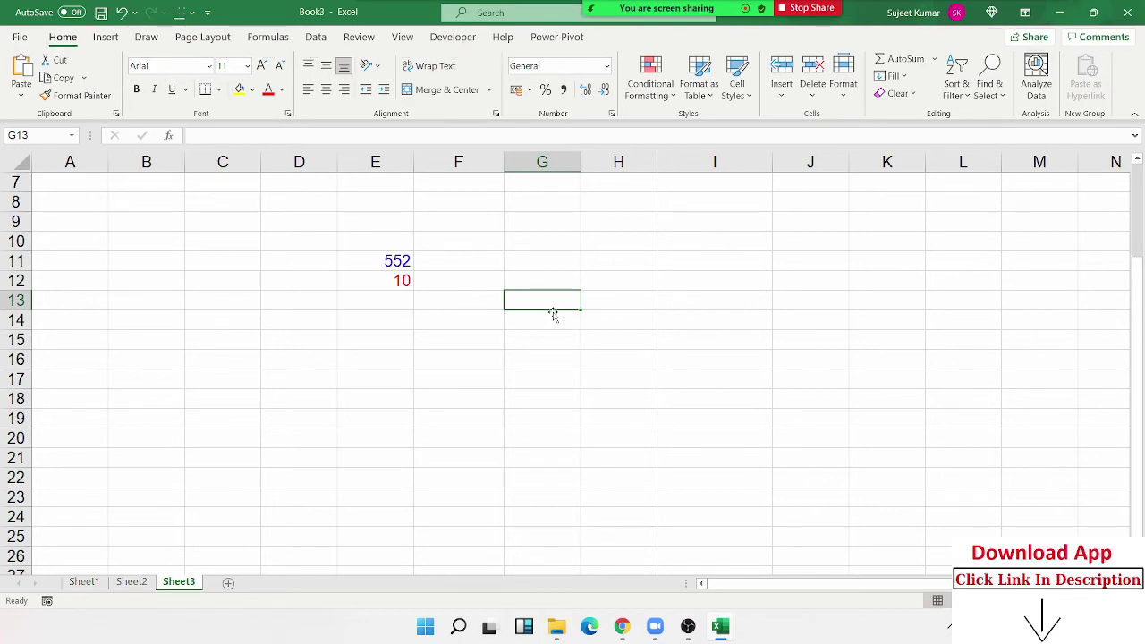
text(¢)
key(Return)
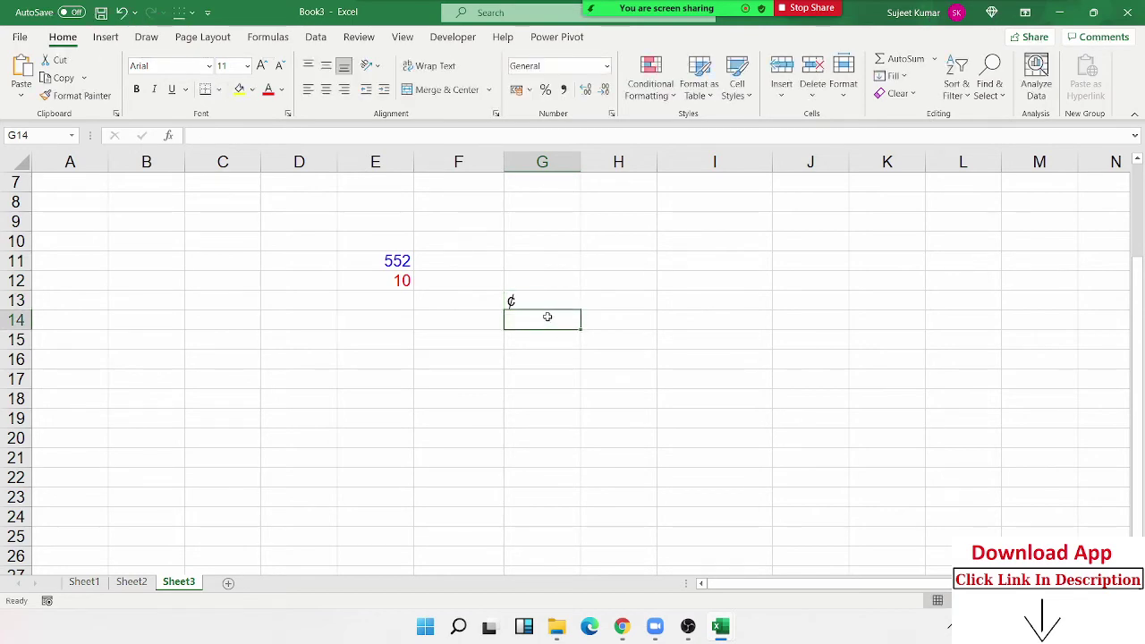
Step: Check the pound's ALT+0163 code and the yen symbol in Chrome's table, then return to Excel
key(alt+Tab)
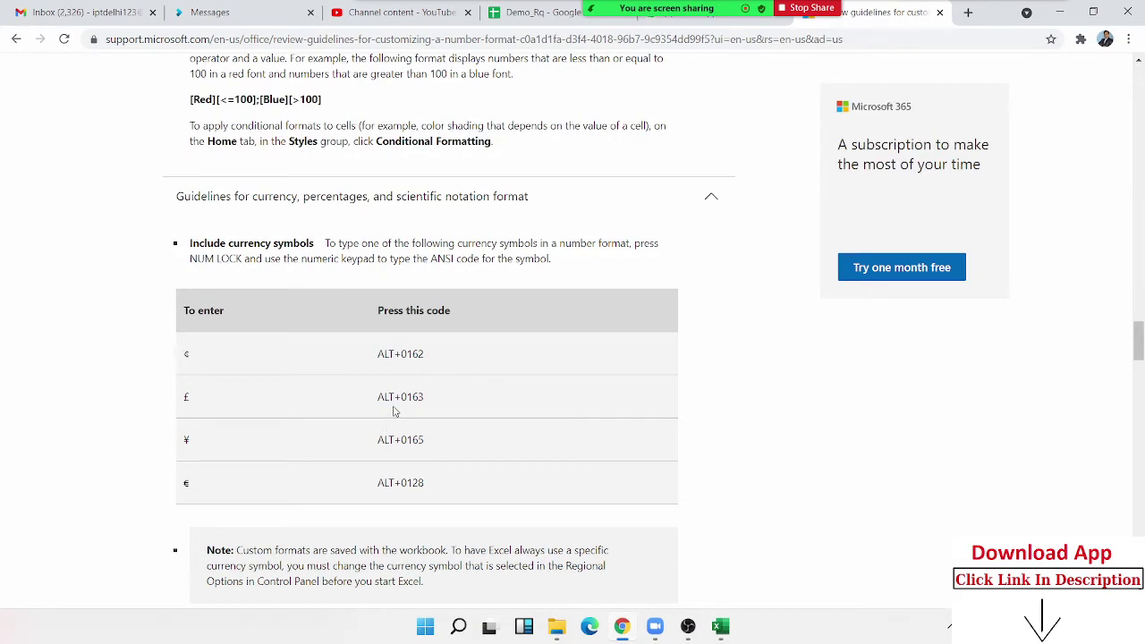
triple_click(394, 397)
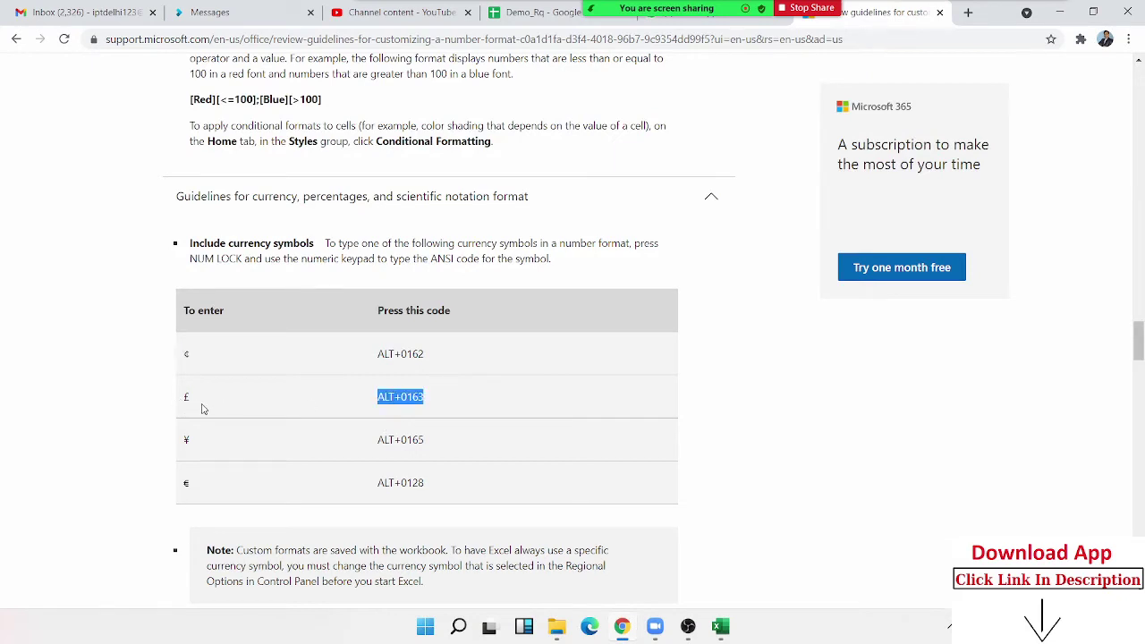
drag(400, 442, 227, 456)
click(195, 447)
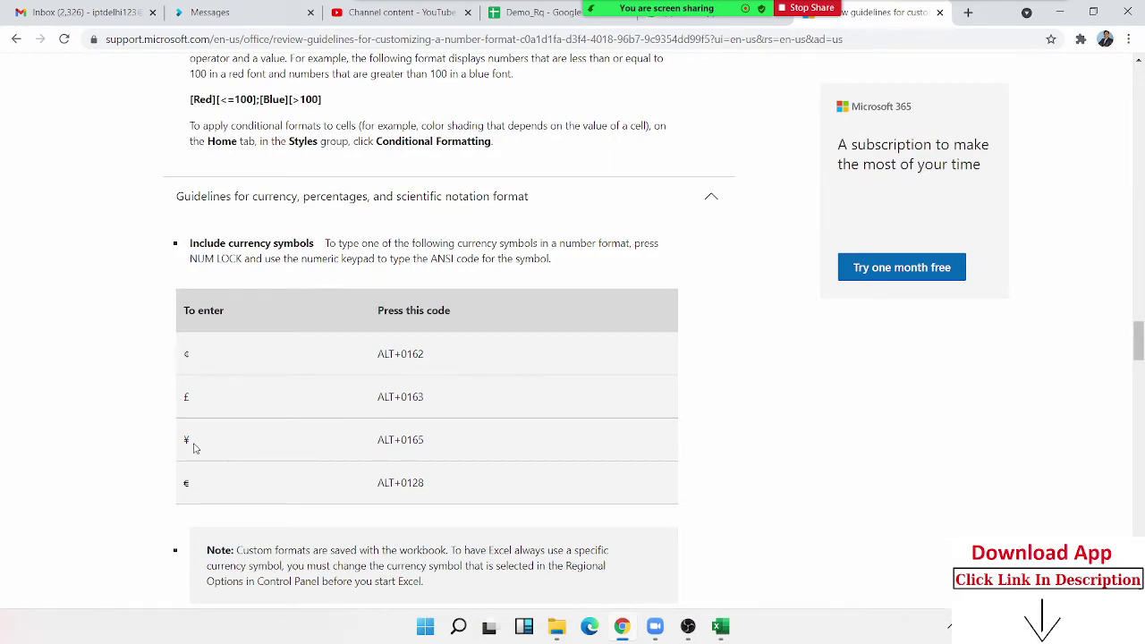
double_click(195, 447)
click(345, 451)
key(alt+Tab)
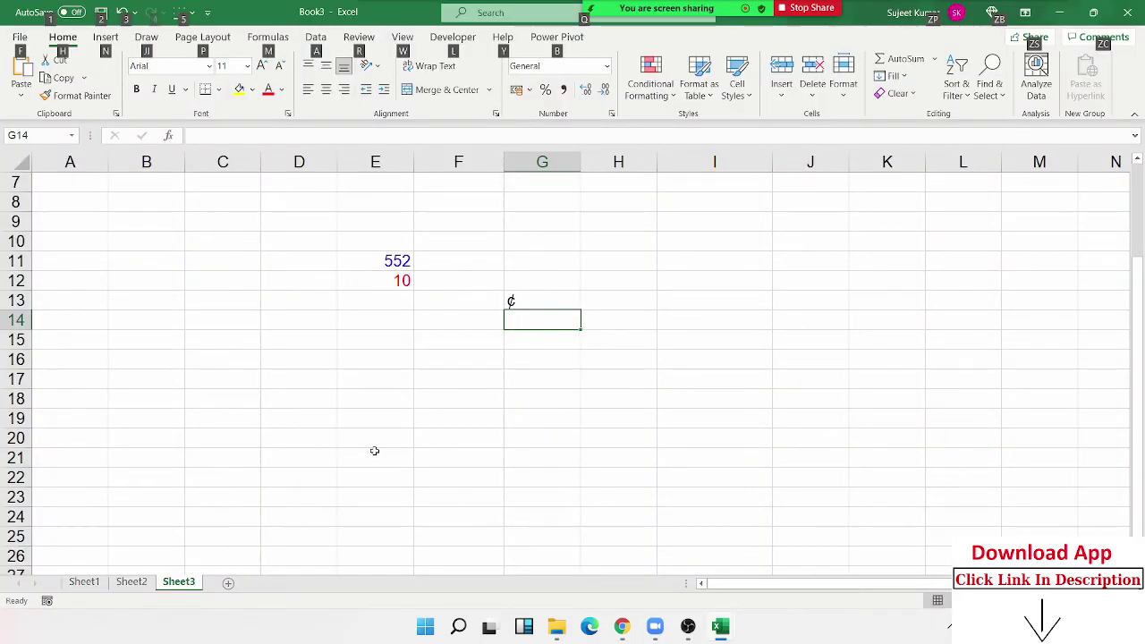
Step: Enter a smiley face in G14 and a closing brace in H14
text(☺)
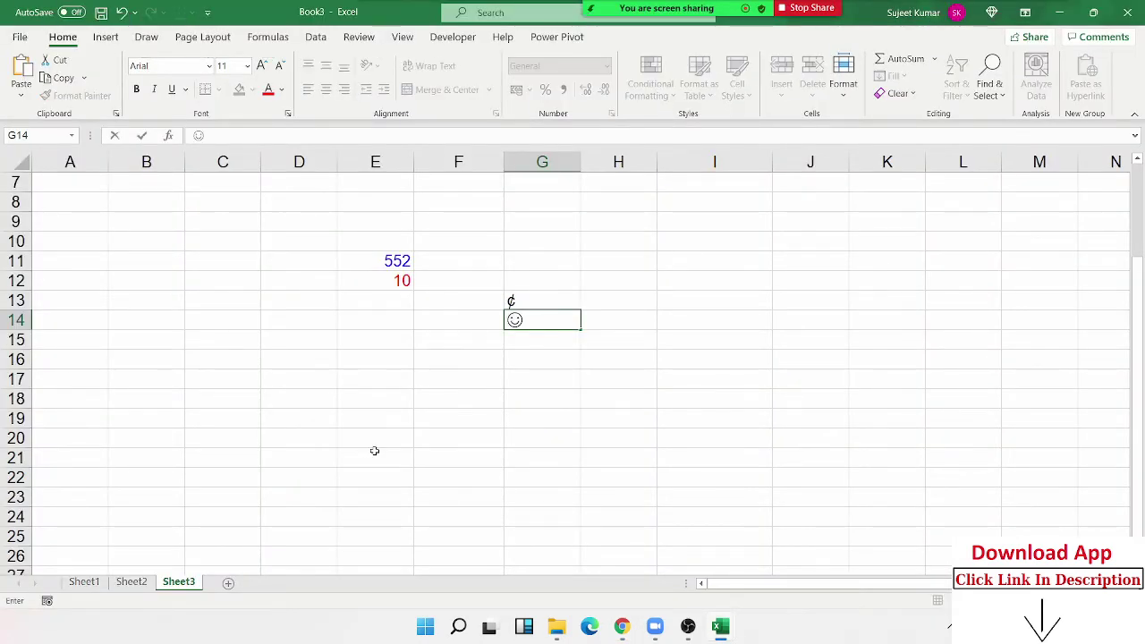
click(692, 286)
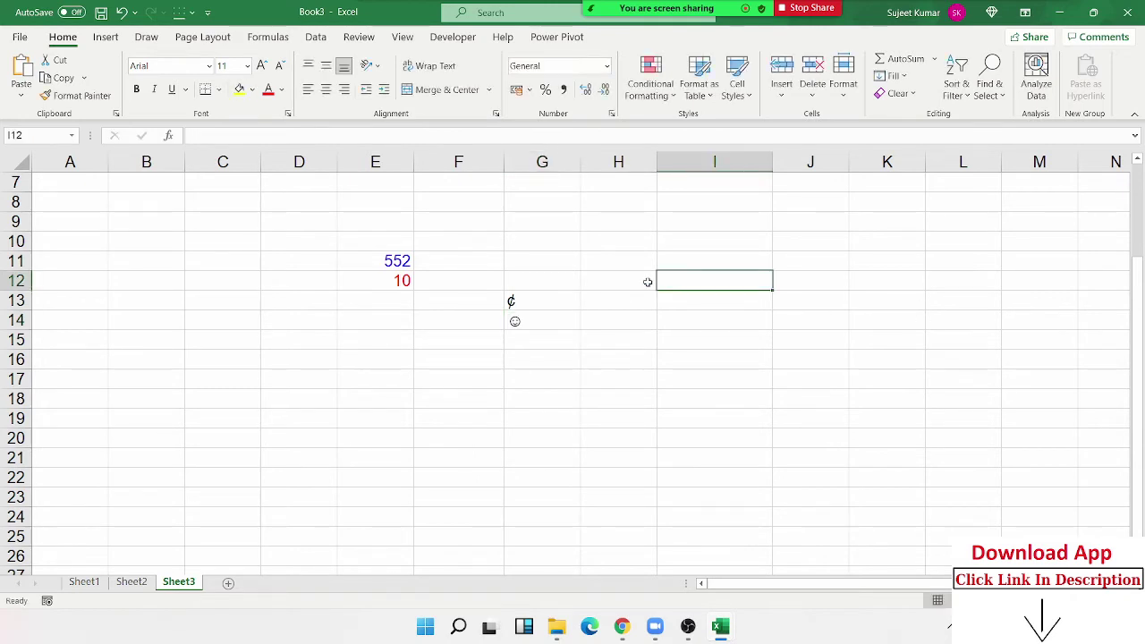
key(alt)
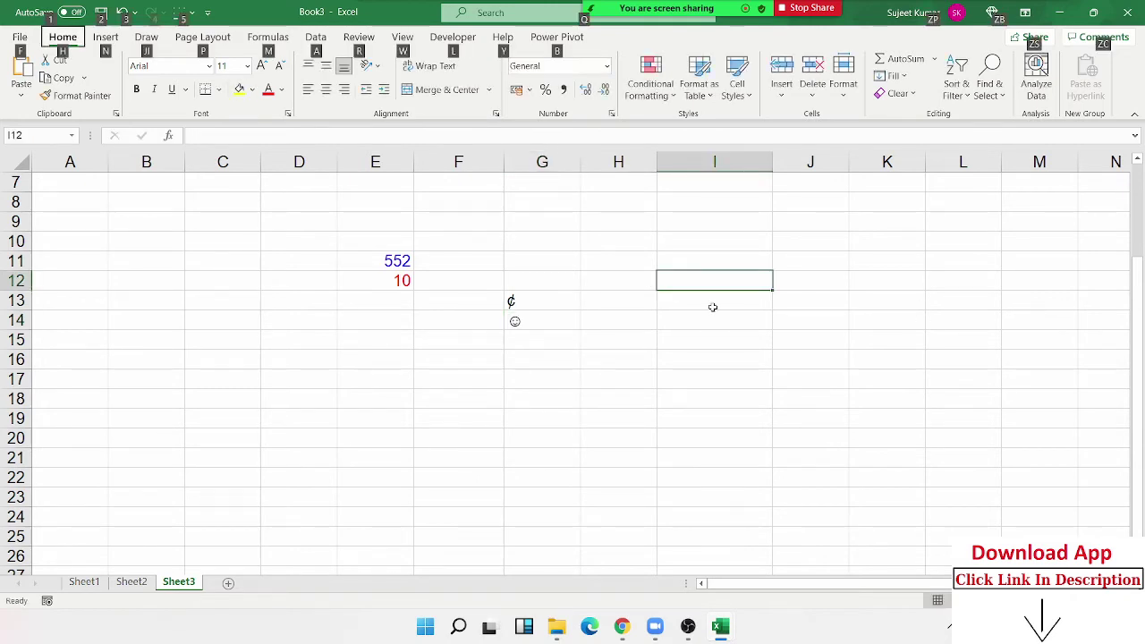
click(652, 320)
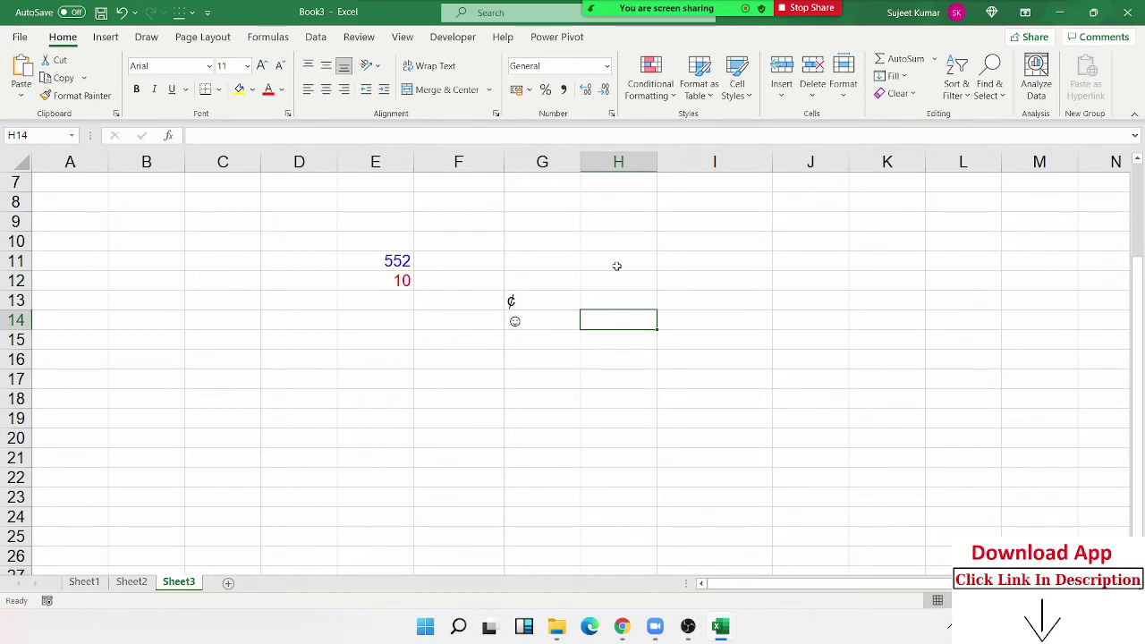
text(})
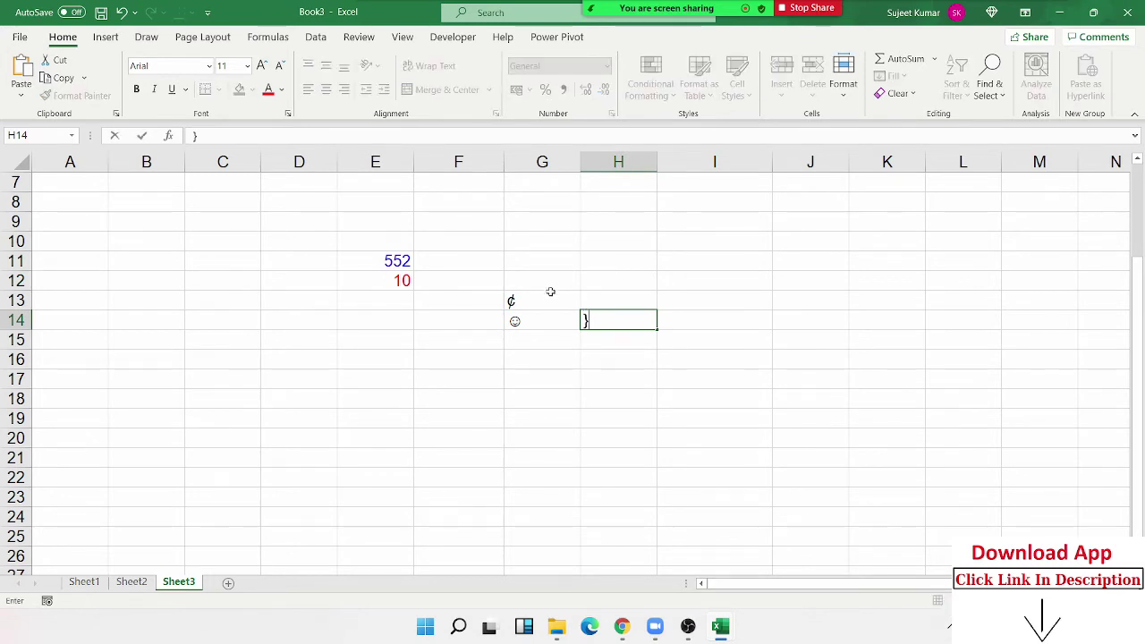
Step: Enter a filled smiley face in G12 and a copyright sign in H11
click(551, 285)
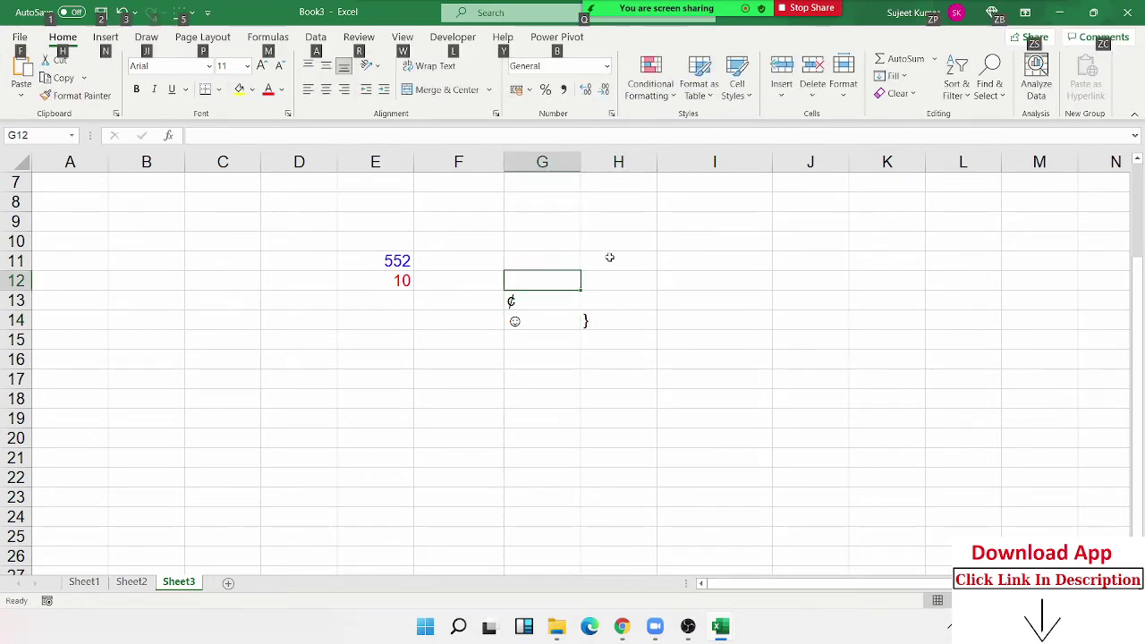
text(☻)
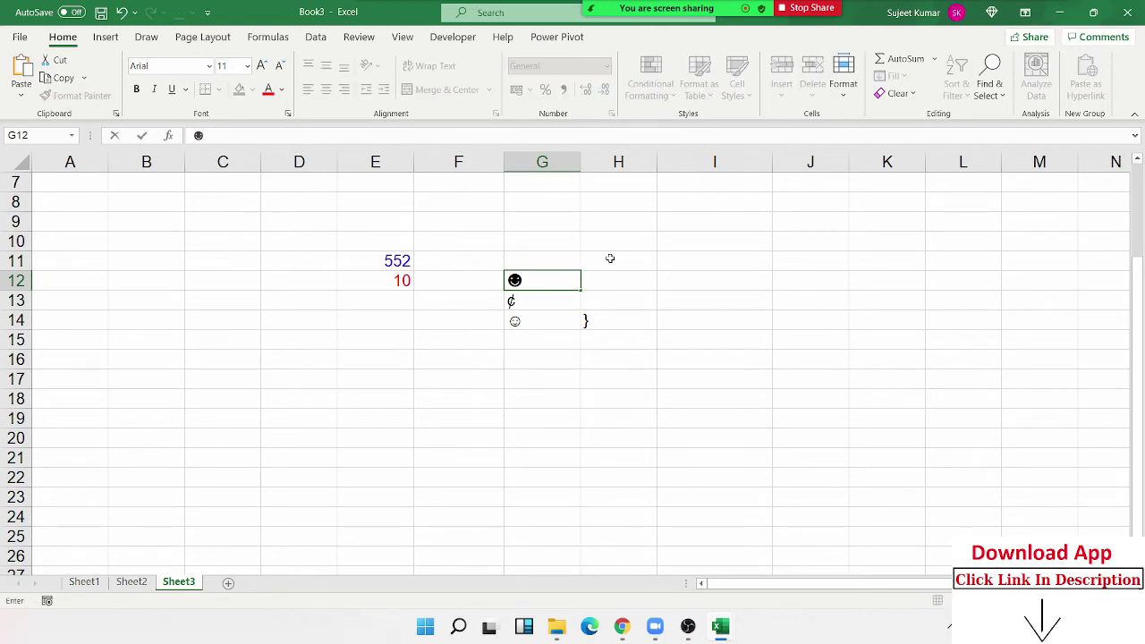
click(610, 259)
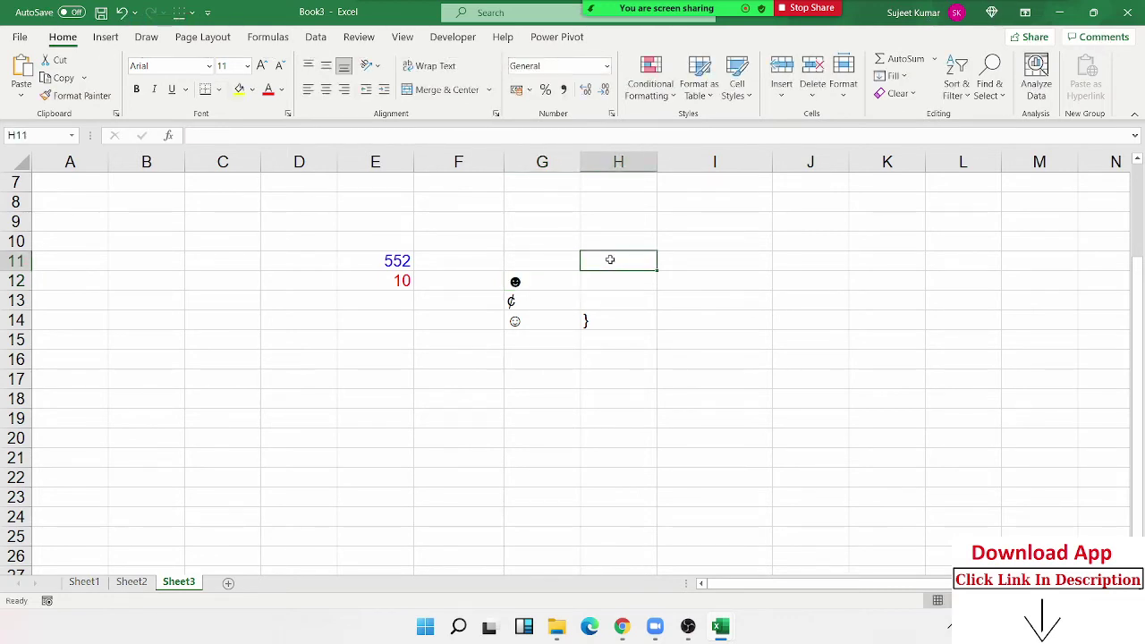
text(©)
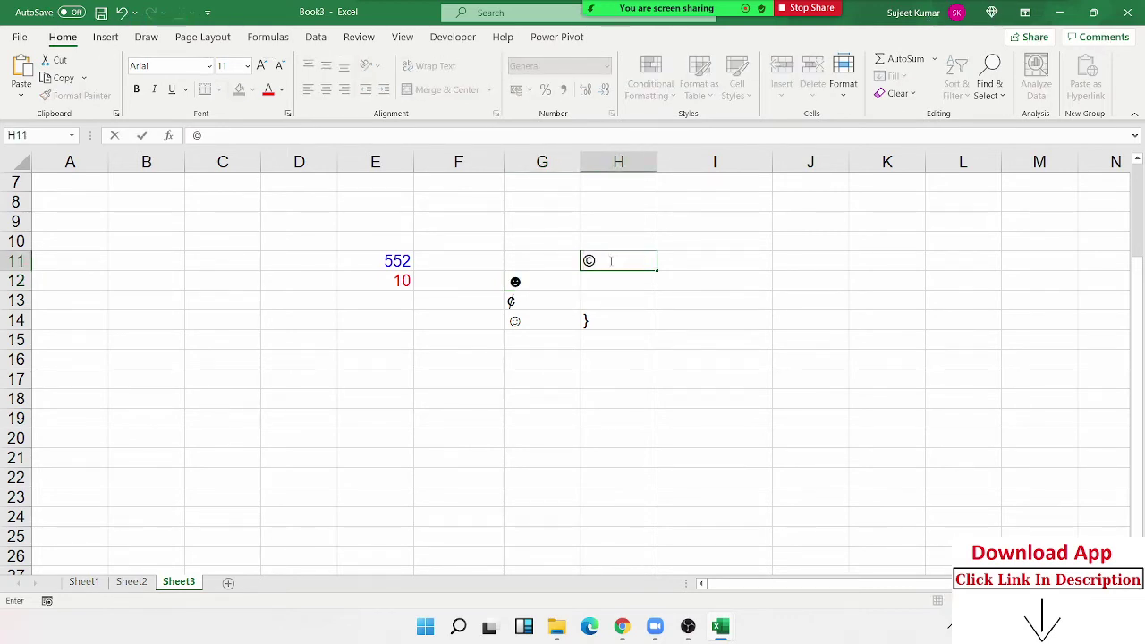
click(605, 274)
Step: Back on the support page, highlight the words 'numeric keypad' in the ALT-code instructions
key(alt+Tab)
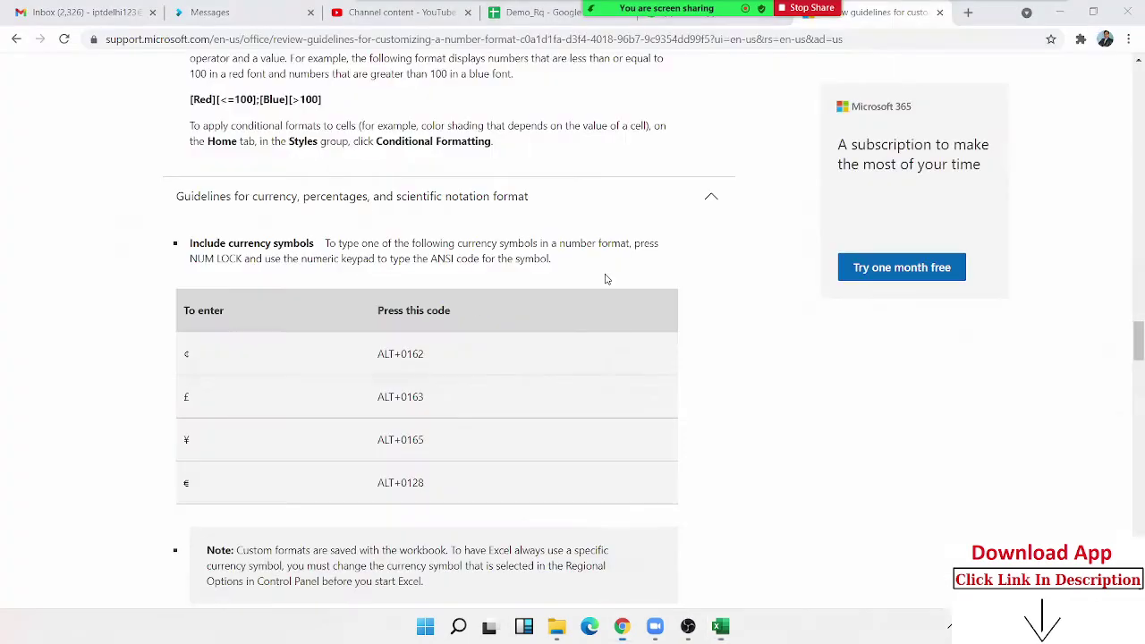
scroll(404, 315, down, 1)
scroll(403, 314, down, 1)
scroll(403, 314, up, 1)
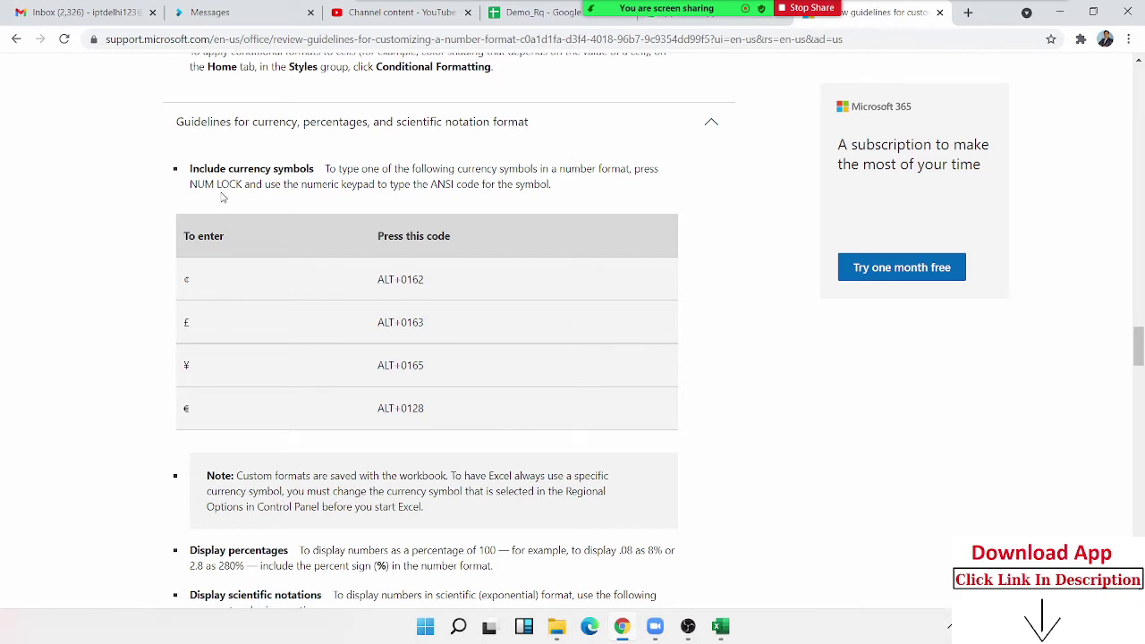
drag(307, 184, 375, 184)
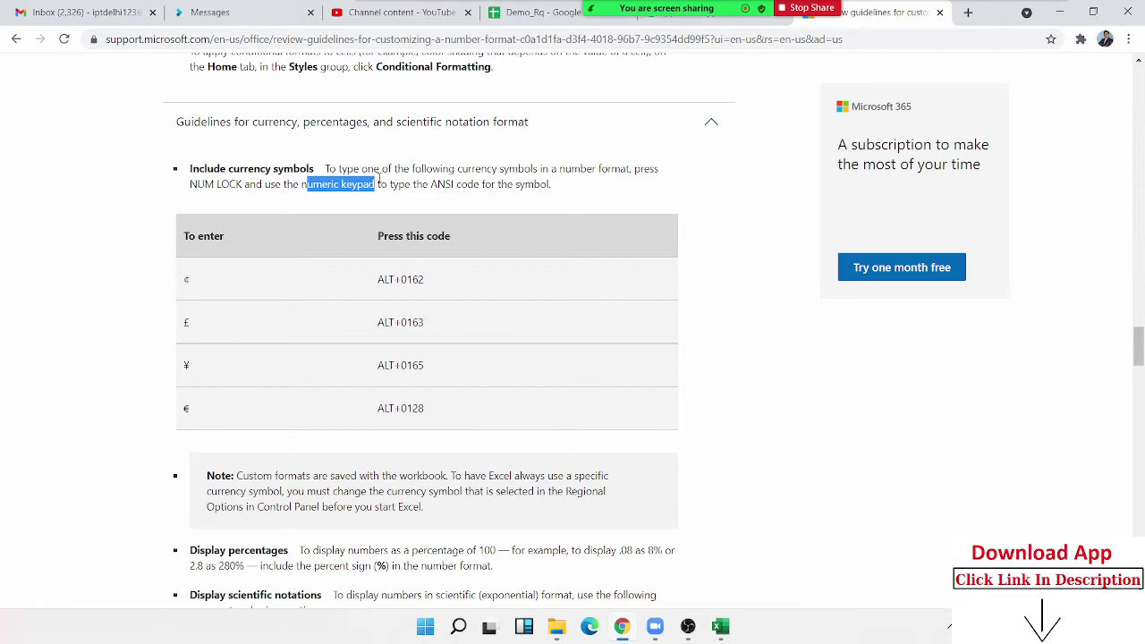
Step: Scroll past the percentage and scientific sections to the date and time table and highlight m, mm, mmm
scroll(374, 184, down, 2)
scroll(161, 293, down, 1)
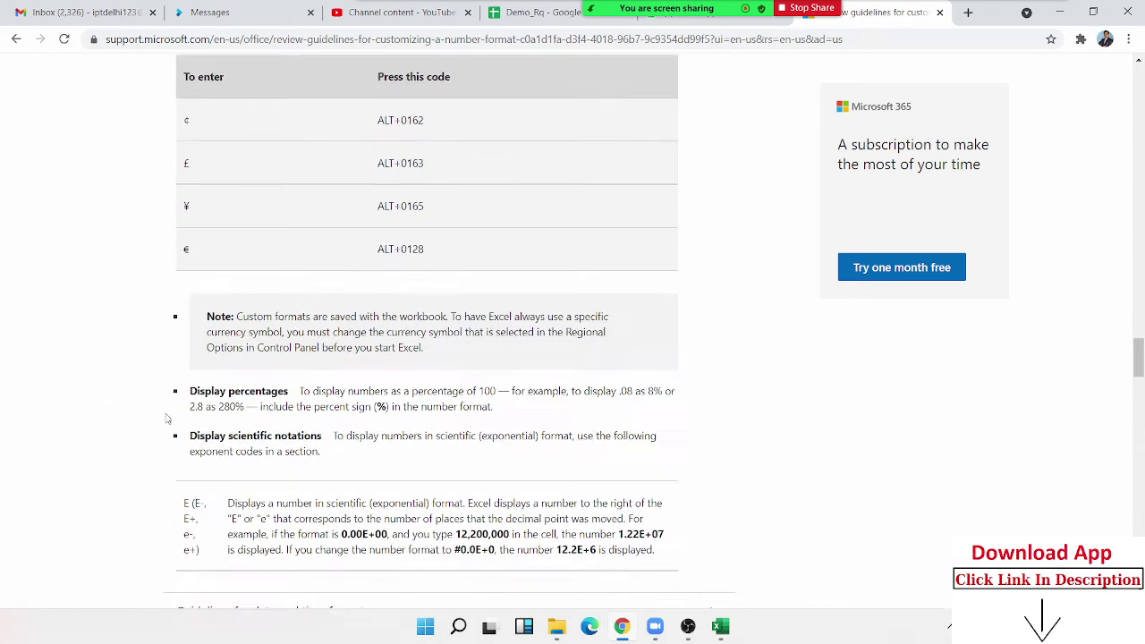
drag(229, 342, 244, 341)
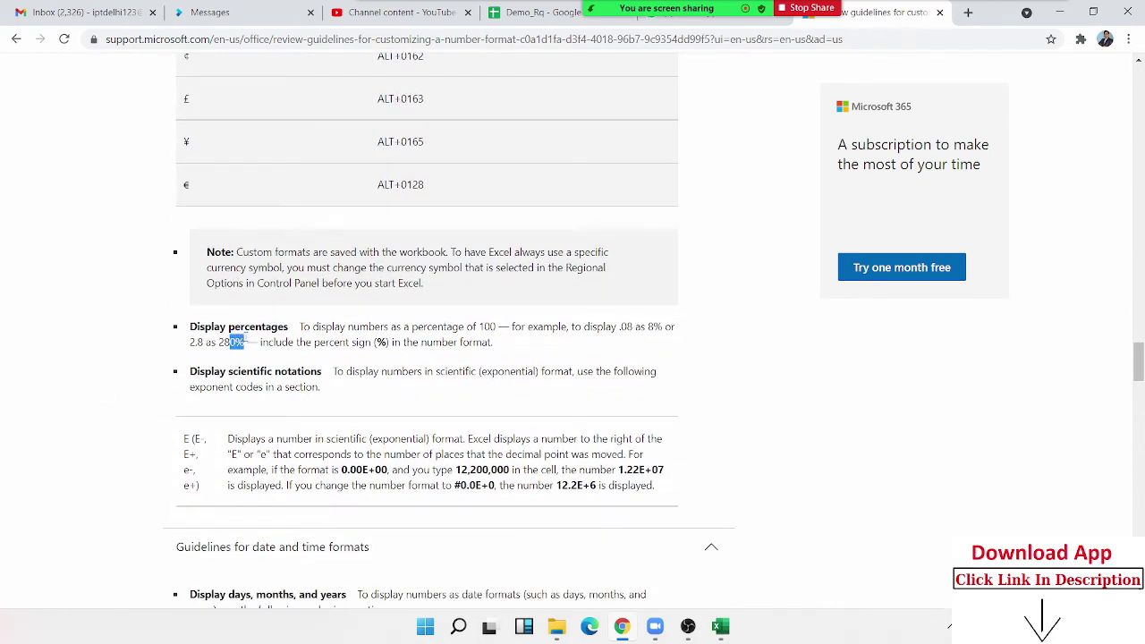
scroll(340, 362, down, 2)
scroll(340, 362, down, 1)
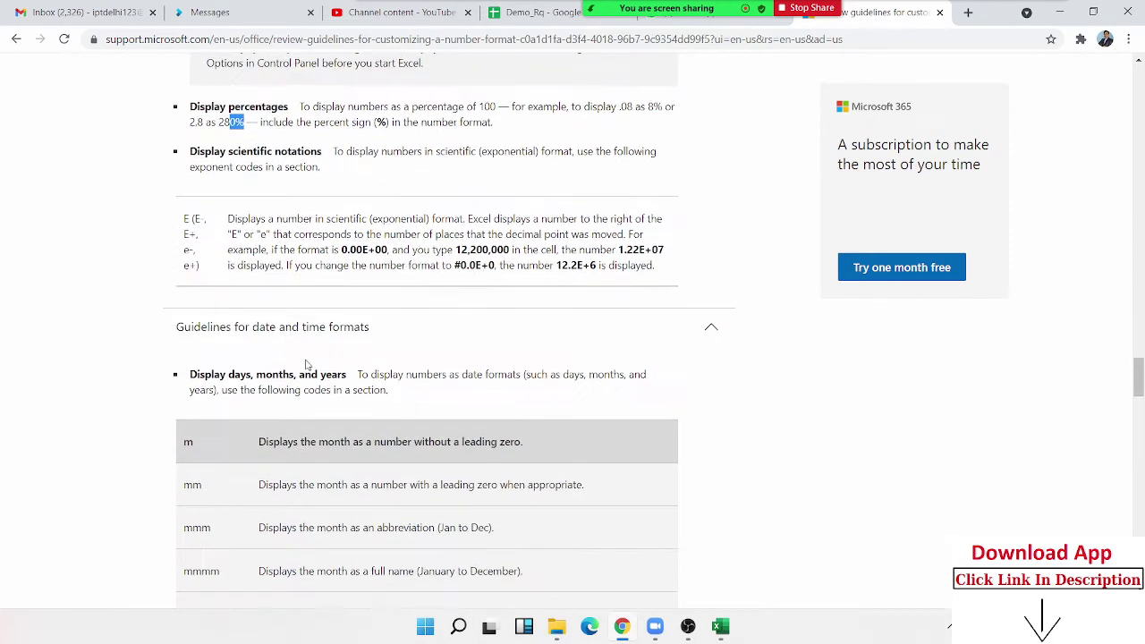
drag(192, 215, 219, 294)
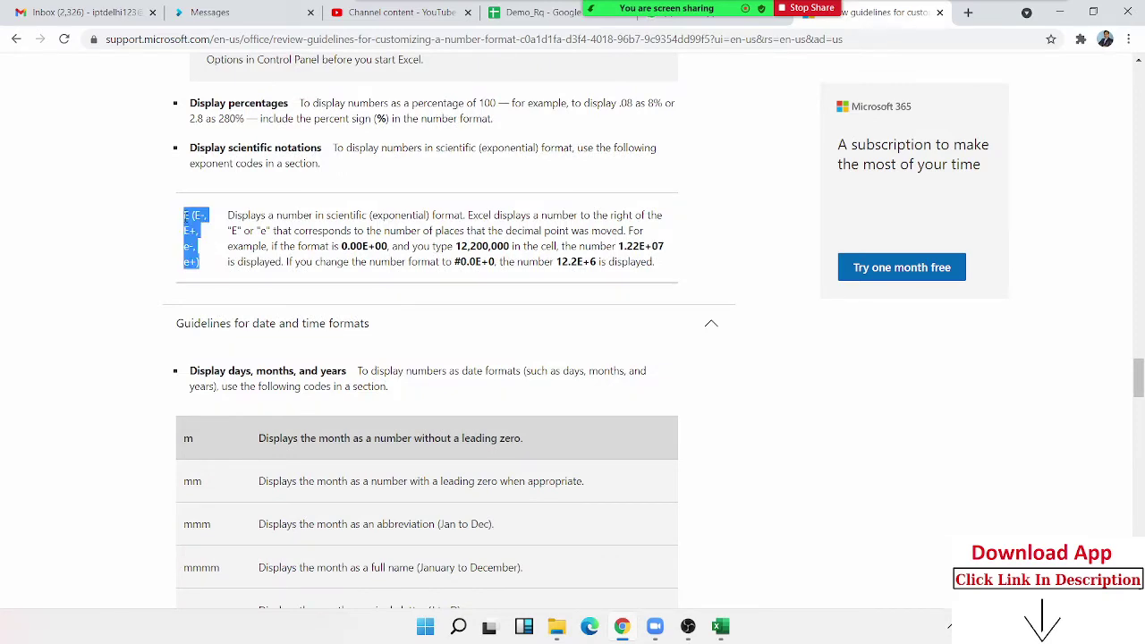
scroll(219, 294, down, 2)
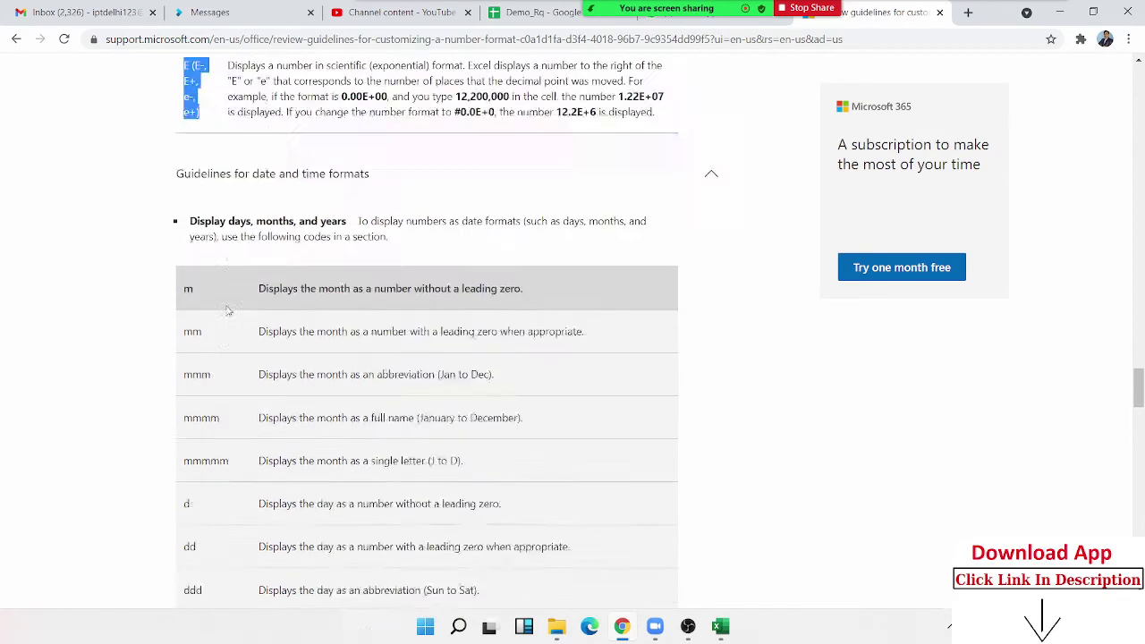
scroll(226, 299, down, 1)
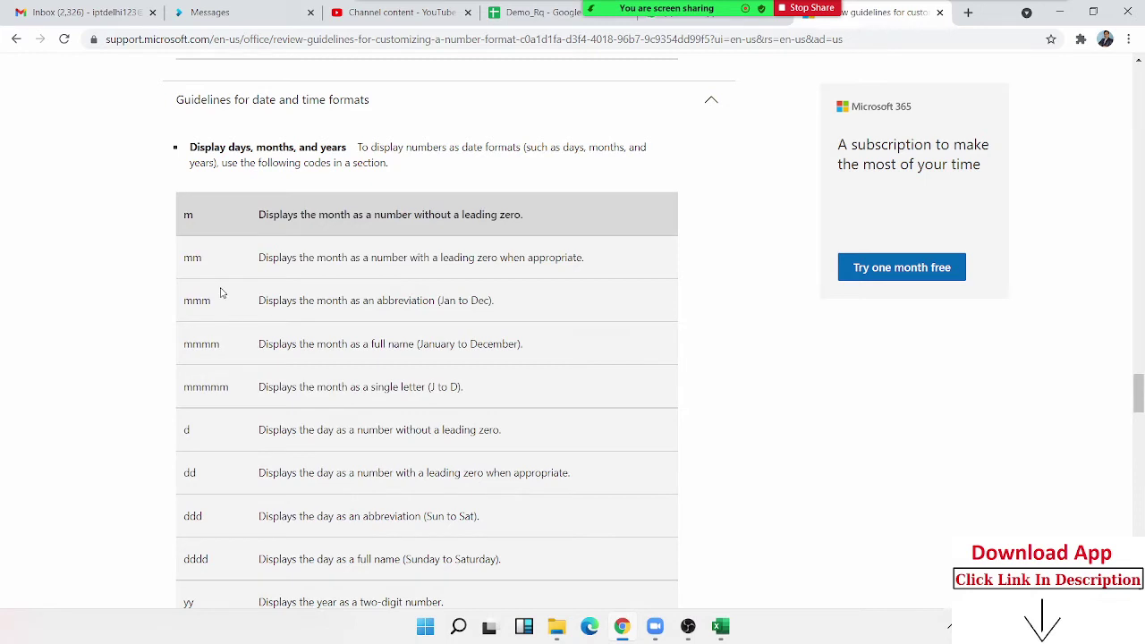
double_click(187, 215)
double_click(200, 261)
double_click(200, 298)
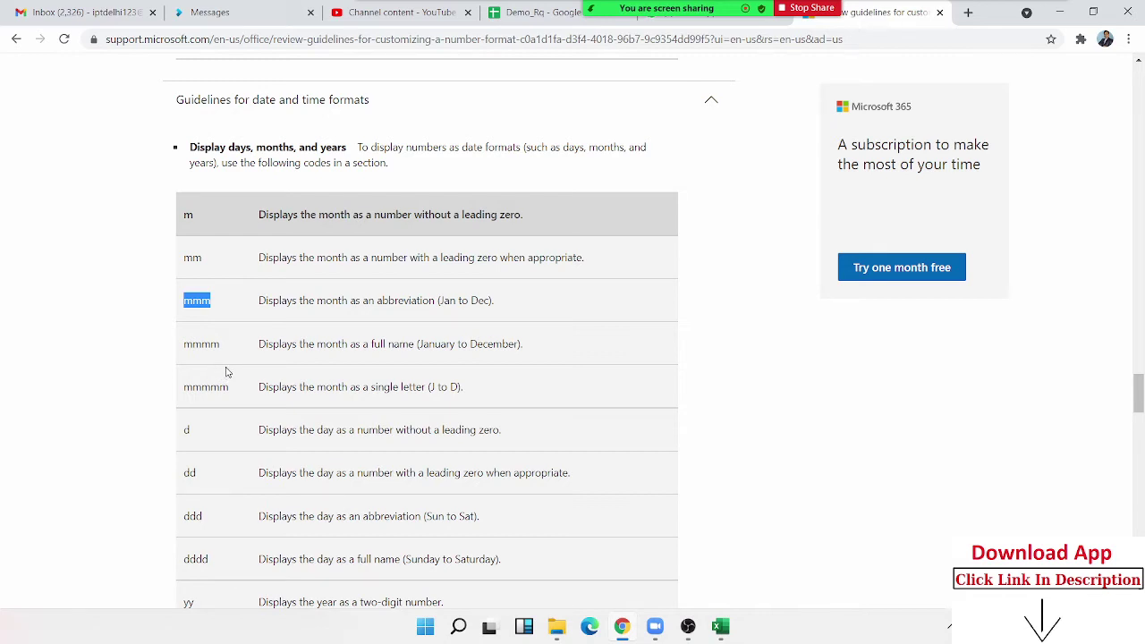
Step: Highlight the mmmmm month code and its (J to D) example on the Microsoft Support page
double_click(186, 399)
scroll(189, 402, down, 2)
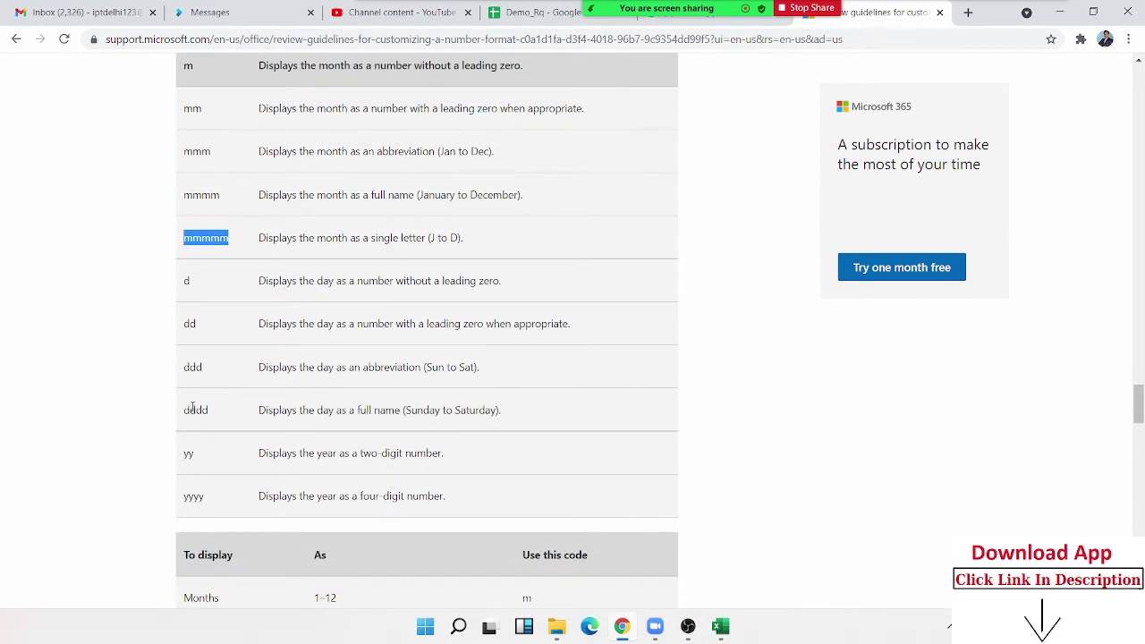
scroll(217, 319, up, 1)
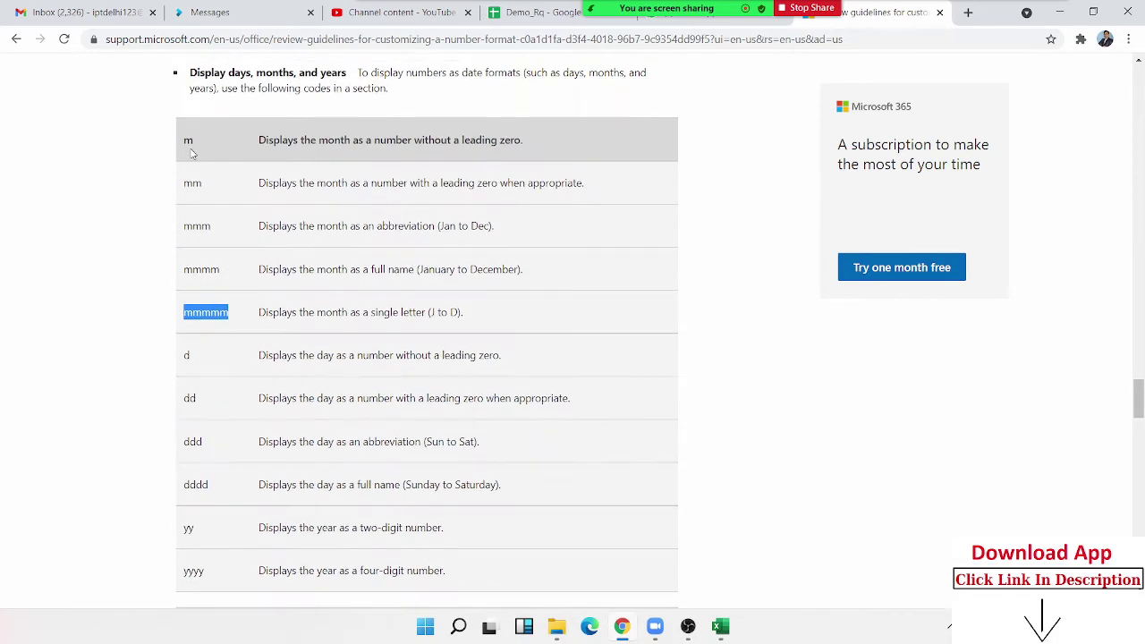
click(192, 154)
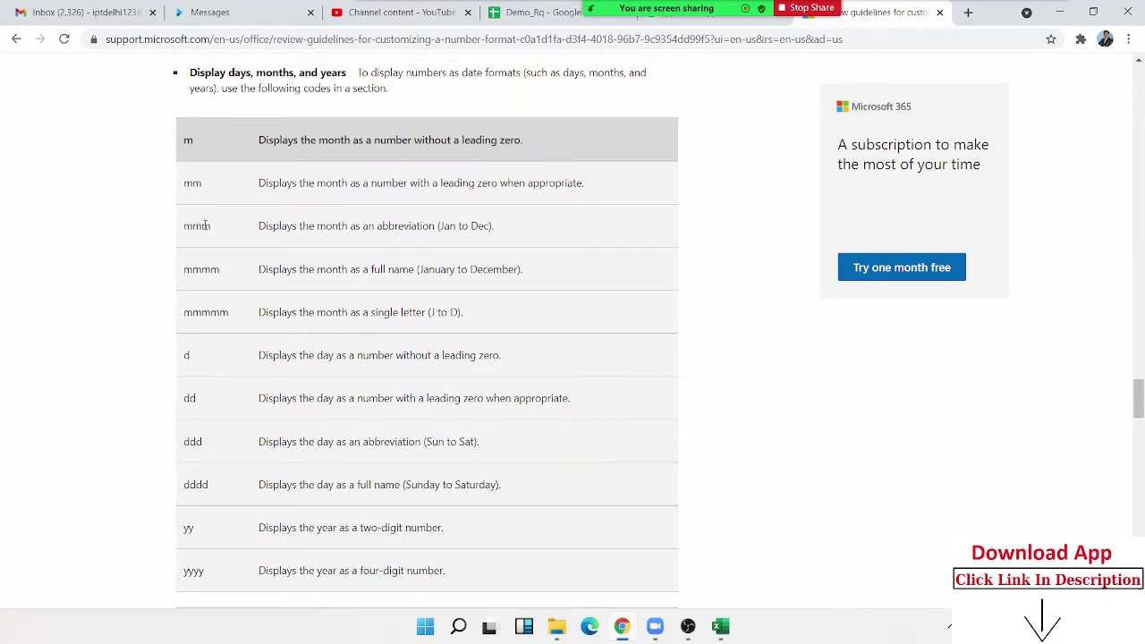
double_click(219, 318)
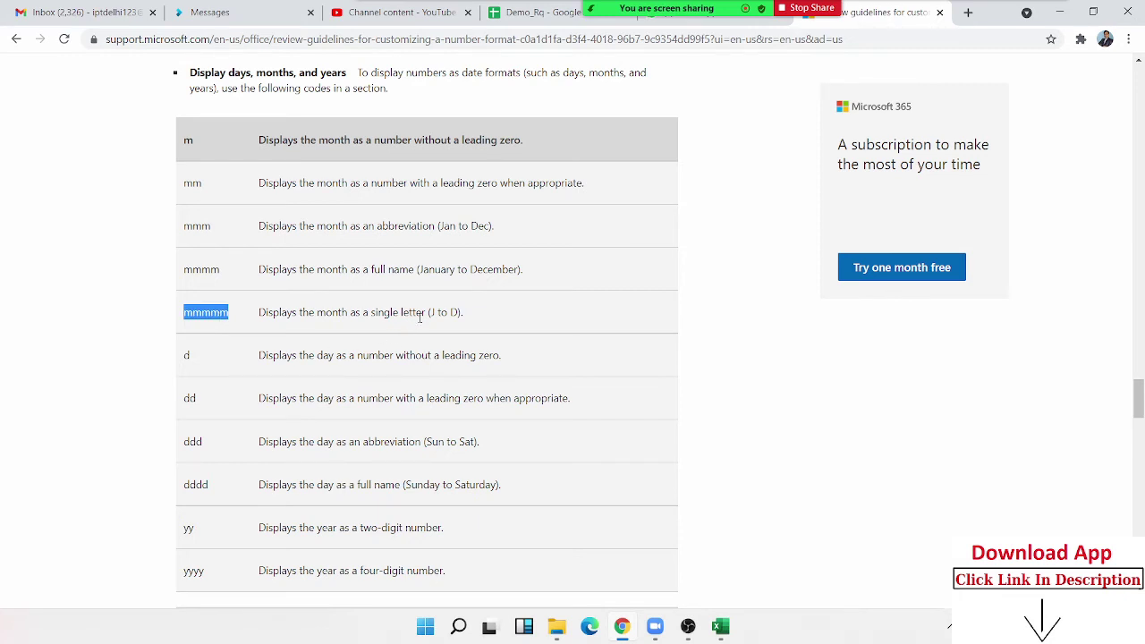
mouse_move(427, 312)
mouse_down()
mouse_move(494, 305)
mouse_move(459, 312)
mouse_up()
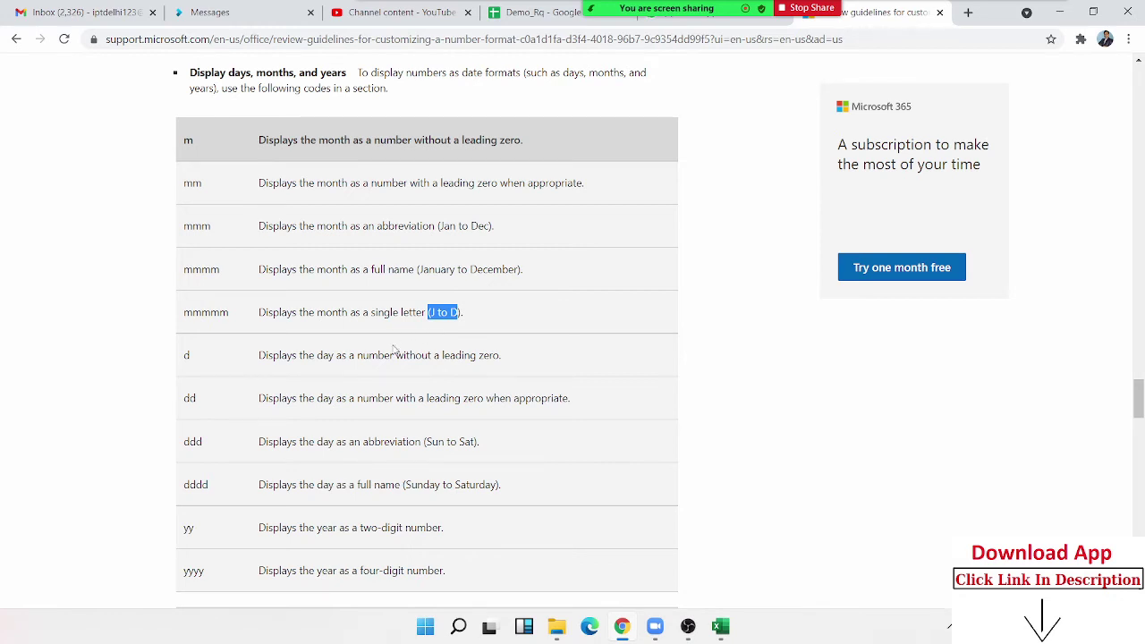
scroll(394, 353, down, 3)
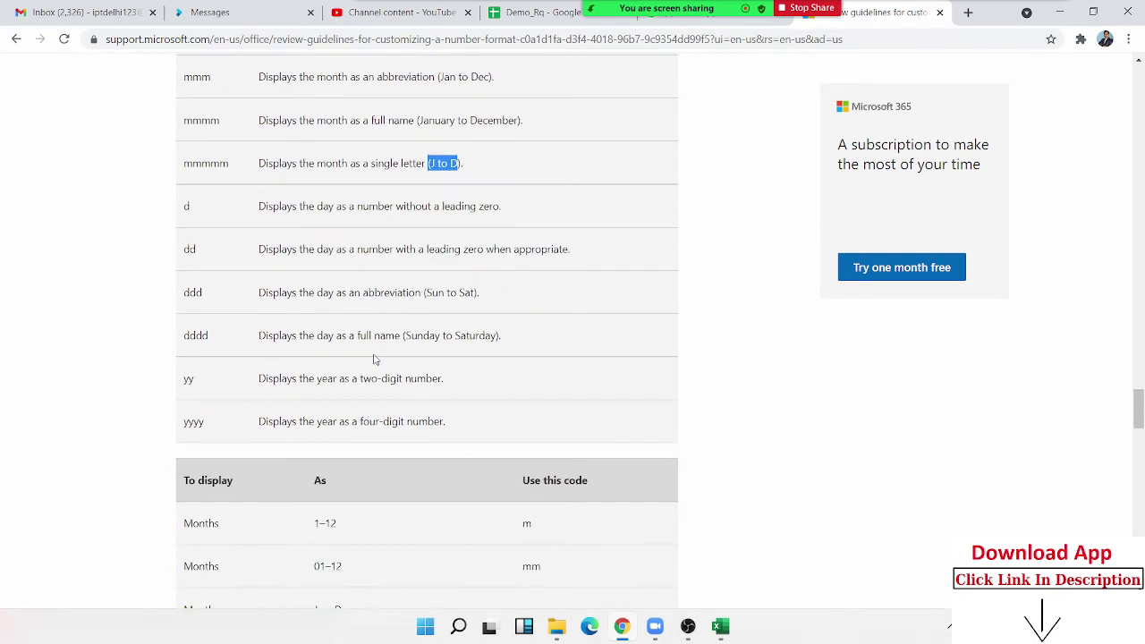
click(196, 208)
Step: Scroll down through the hour and time format codes and dismiss the meeting time-limit popup
scroll(215, 241, down, 2)
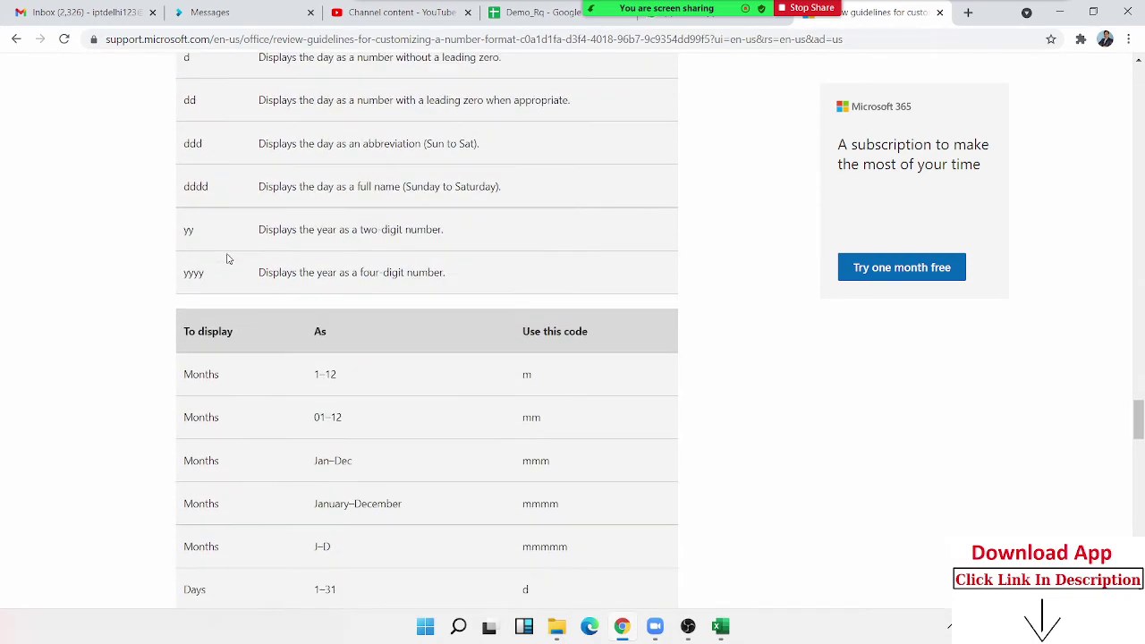
scroll(225, 256, down, 2)
scroll(222, 275, down, 2)
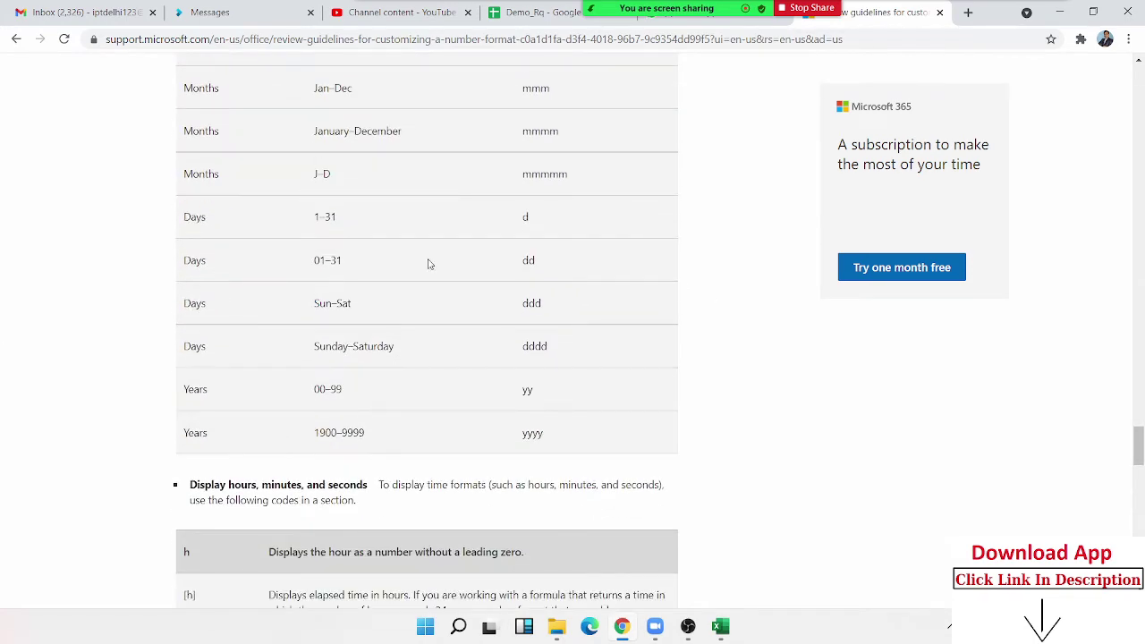
scroll(429, 264, down, 3)
scroll(309, 304, down, 3)
scroll(263, 317, down, 2)
scroll(259, 313, down, 2)
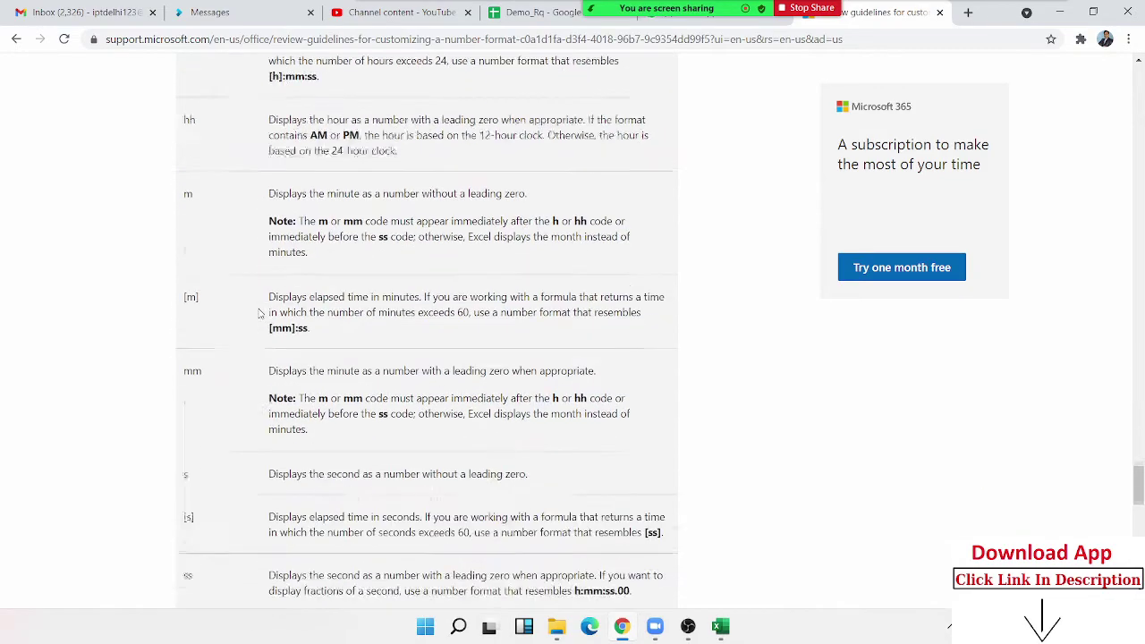
scroll(257, 310, up, 3)
drag(212, 299, 184, 296)
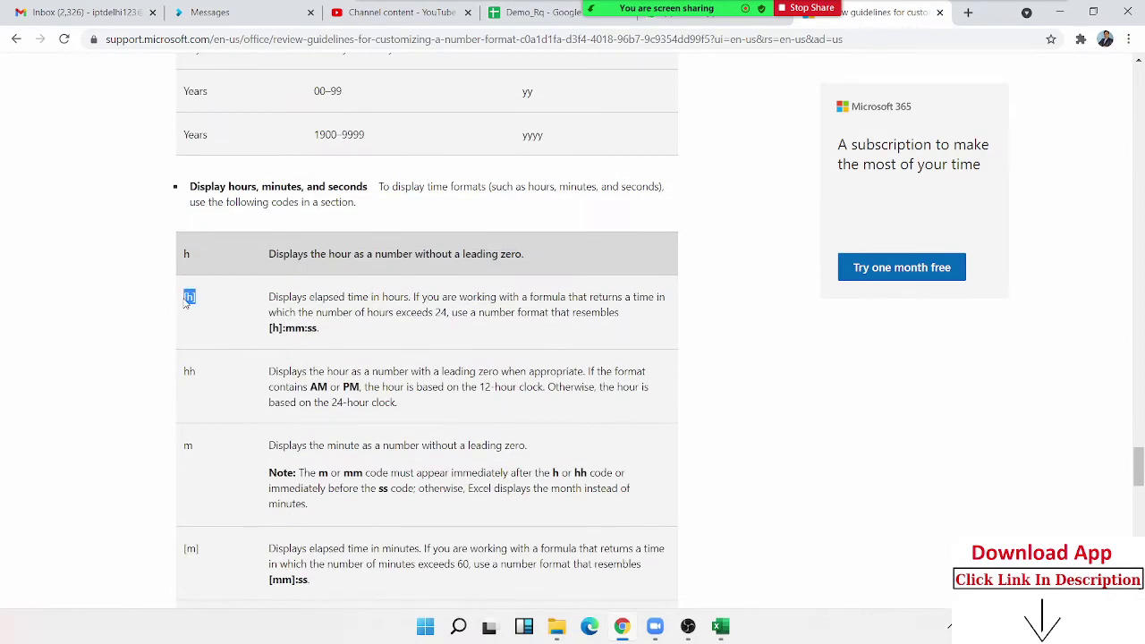
scroll(226, 326, down, 1)
scroll(230, 333, down, 2)
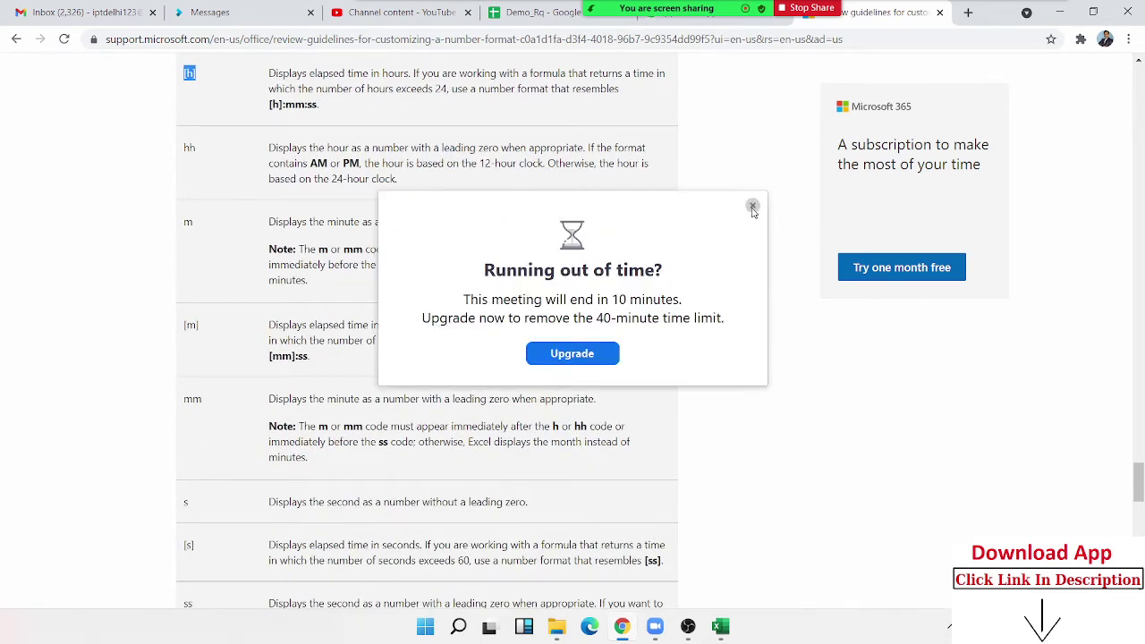
click(752, 206)
Step: Back in Excel, enter the time 10:20 in C16
key(alt+Tab)
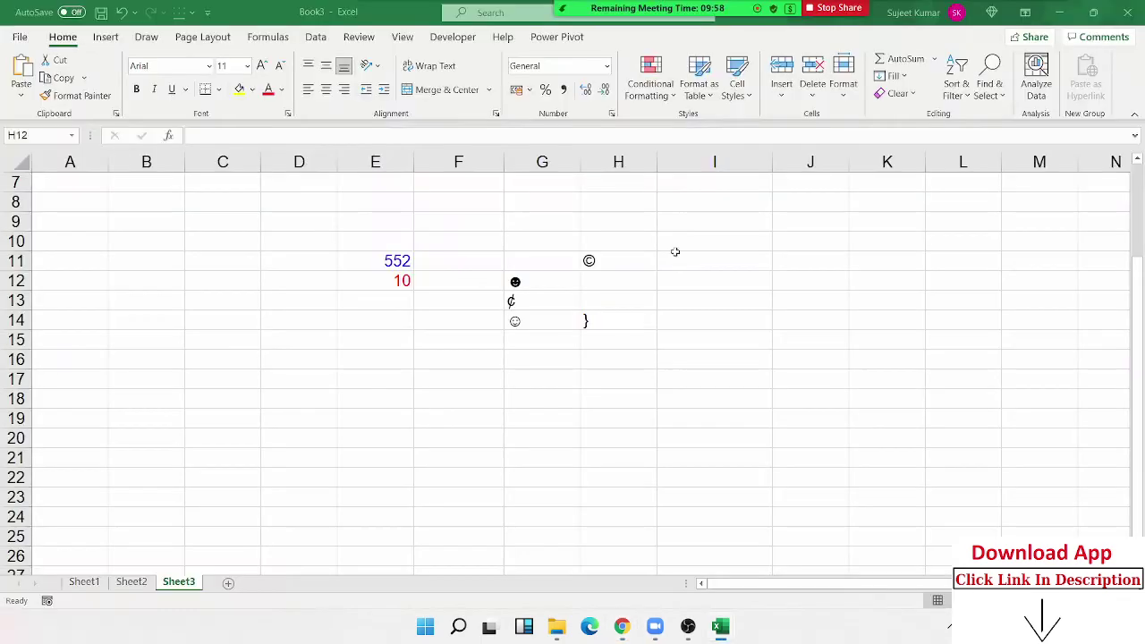
click(278, 374)
click(250, 365)
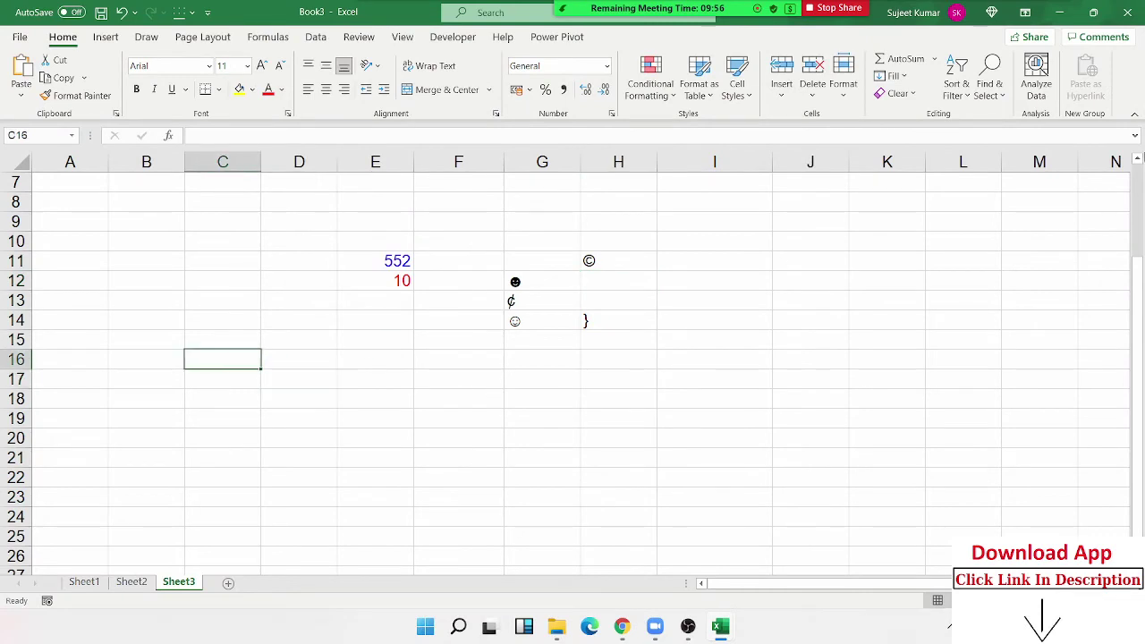
text(10:)
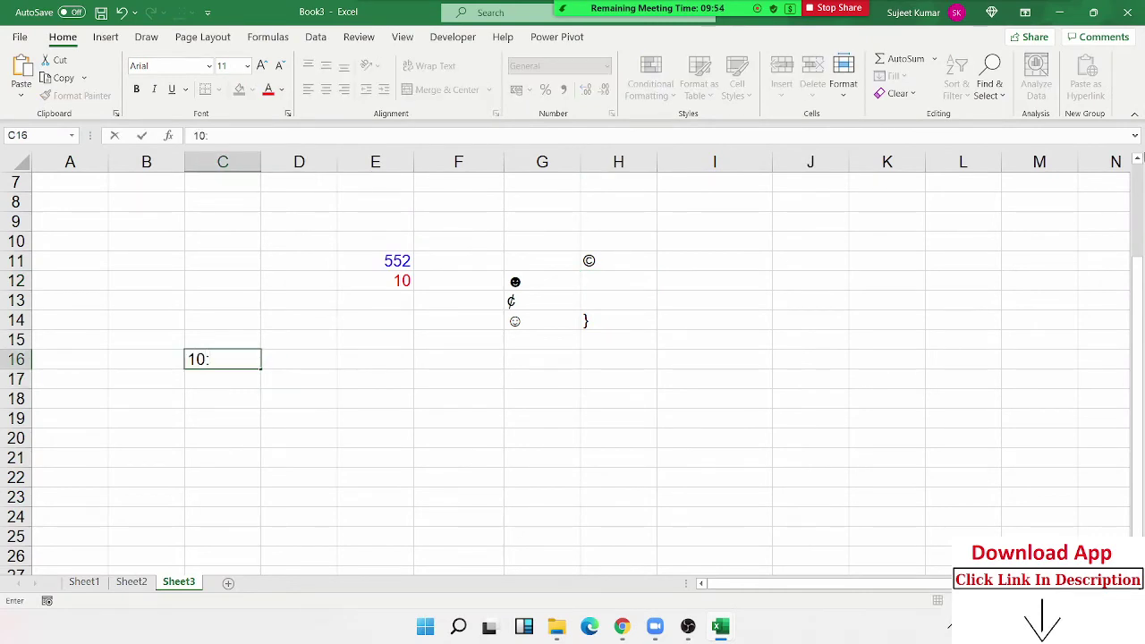
text(20)
key(Return)
Step: Enter =HOUR(C16) in D16 so it returns 10
click(222, 359)
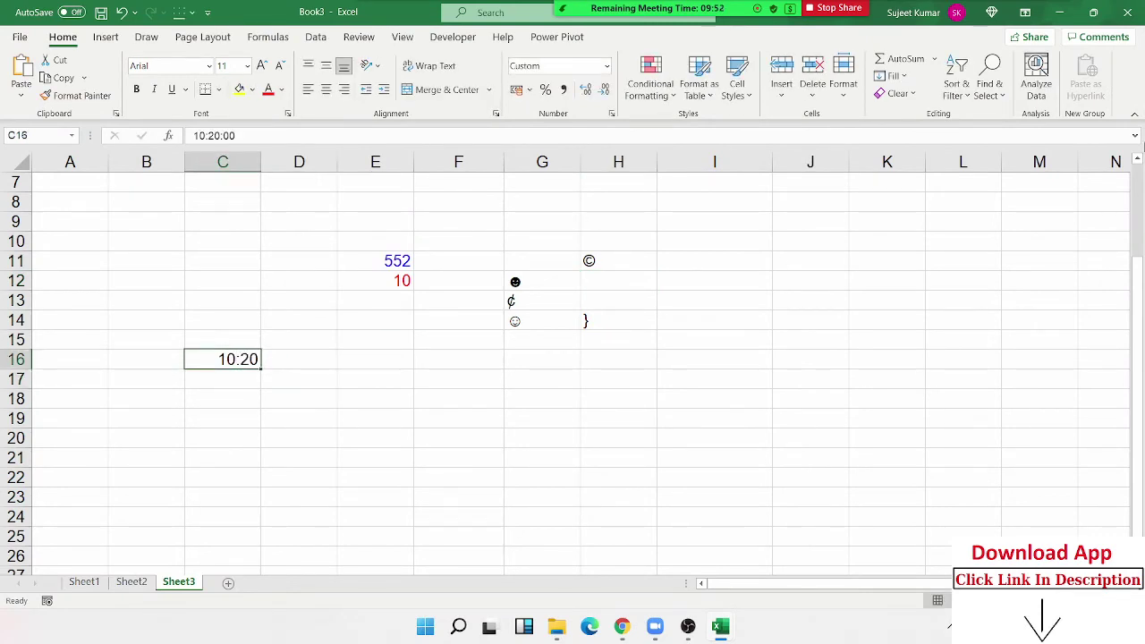
click(299, 358)
text(=h)
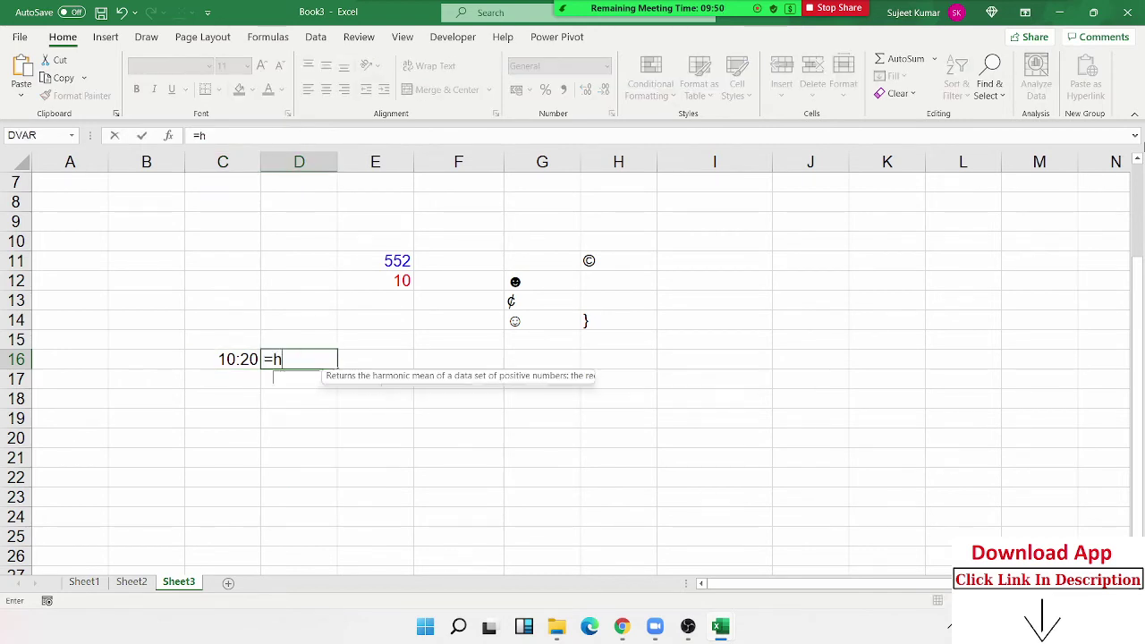
text(o)
key(Tab)
click(222, 358)
key(Return)
click(299, 359)
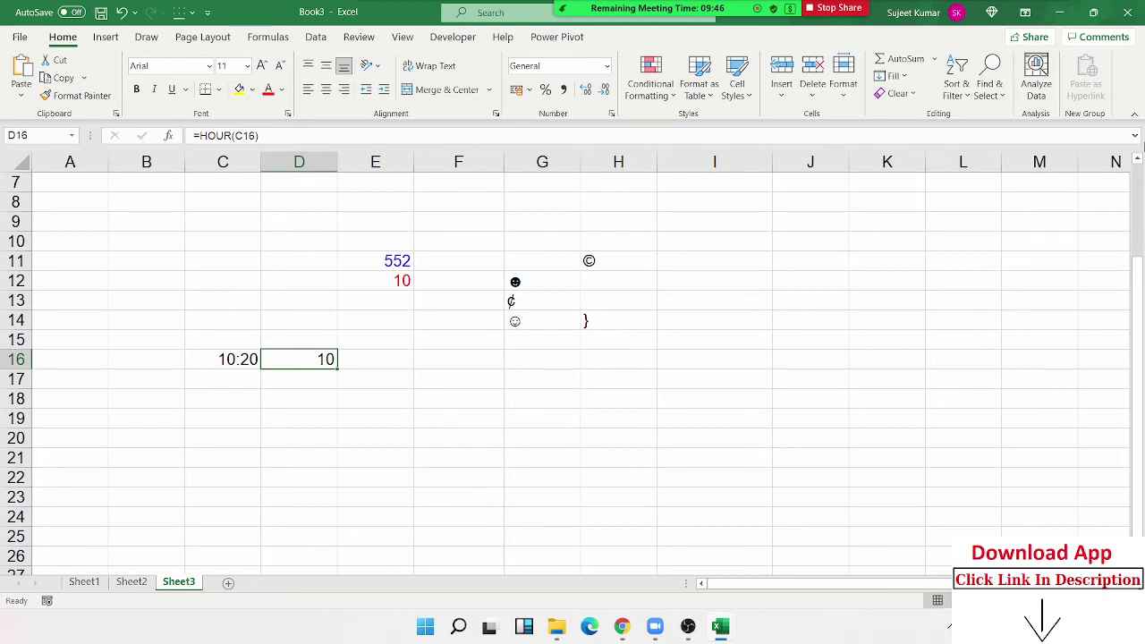
key(Delete)
text(=ho)
key(Tab)
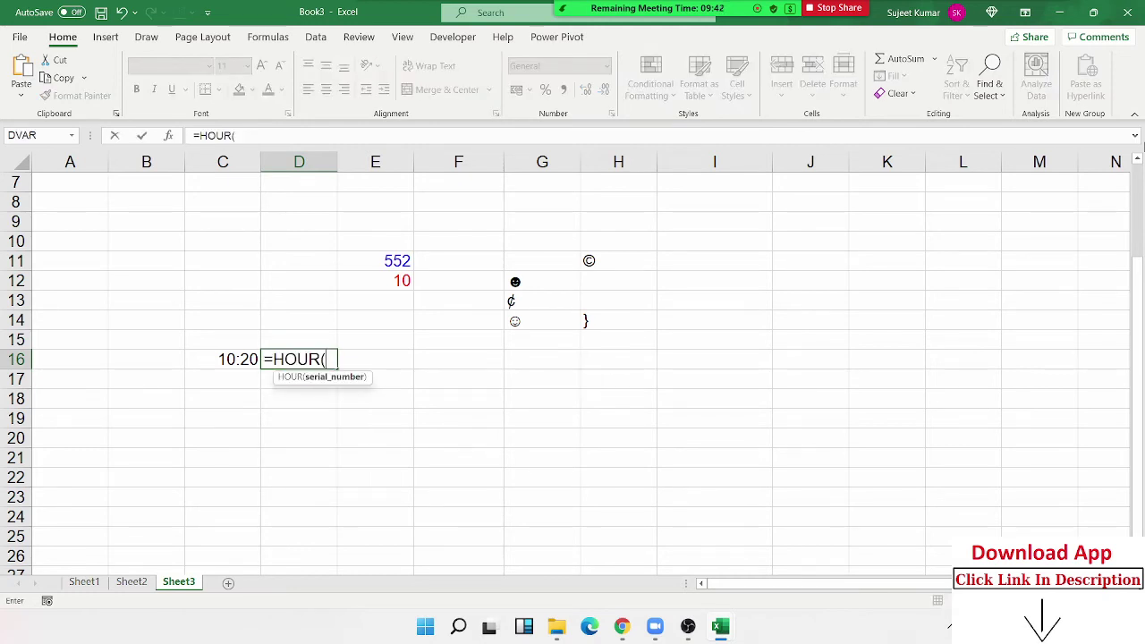
click(222, 359)
key(Return)
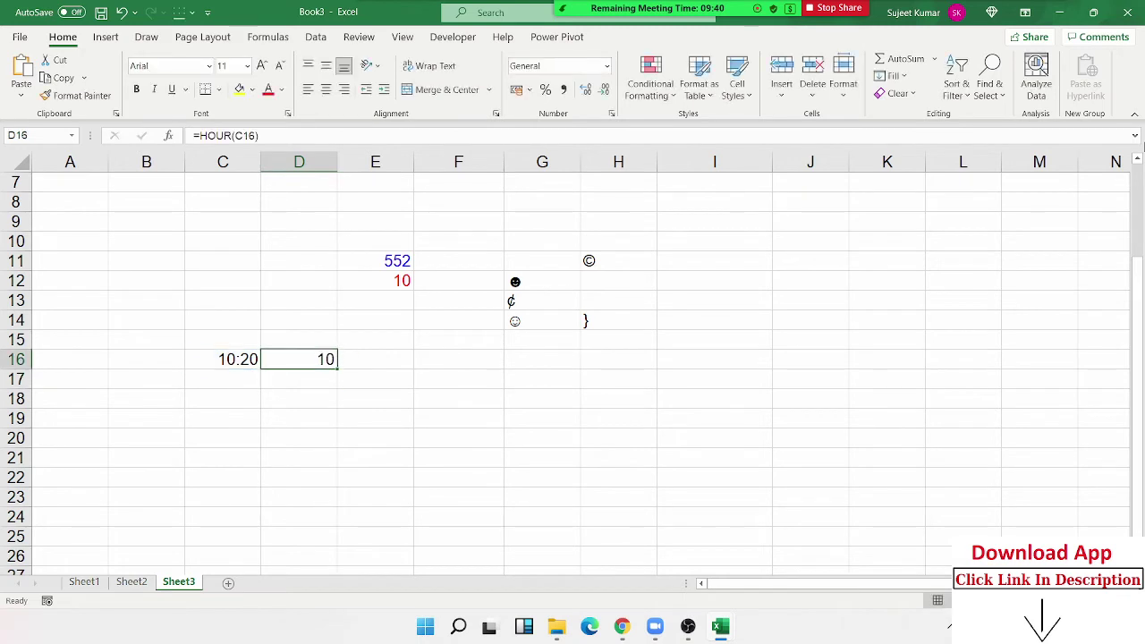
key(Return)
Step: Enter =D16*60 in D17 to convert the hour to 600 minutes
text(=)
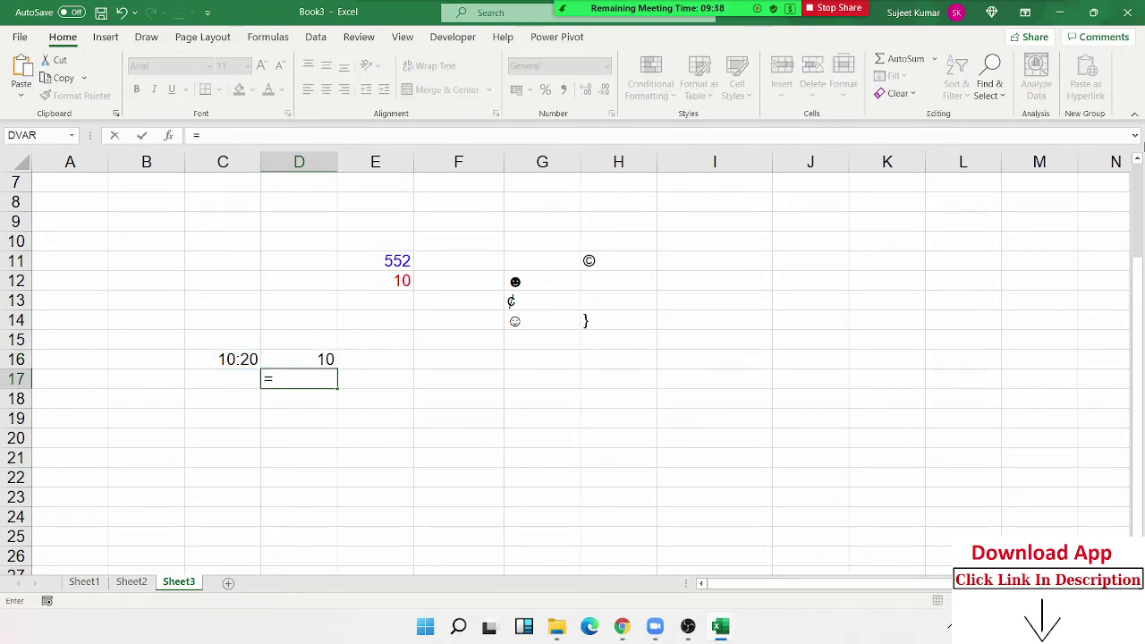
key(Up)
text(*6)
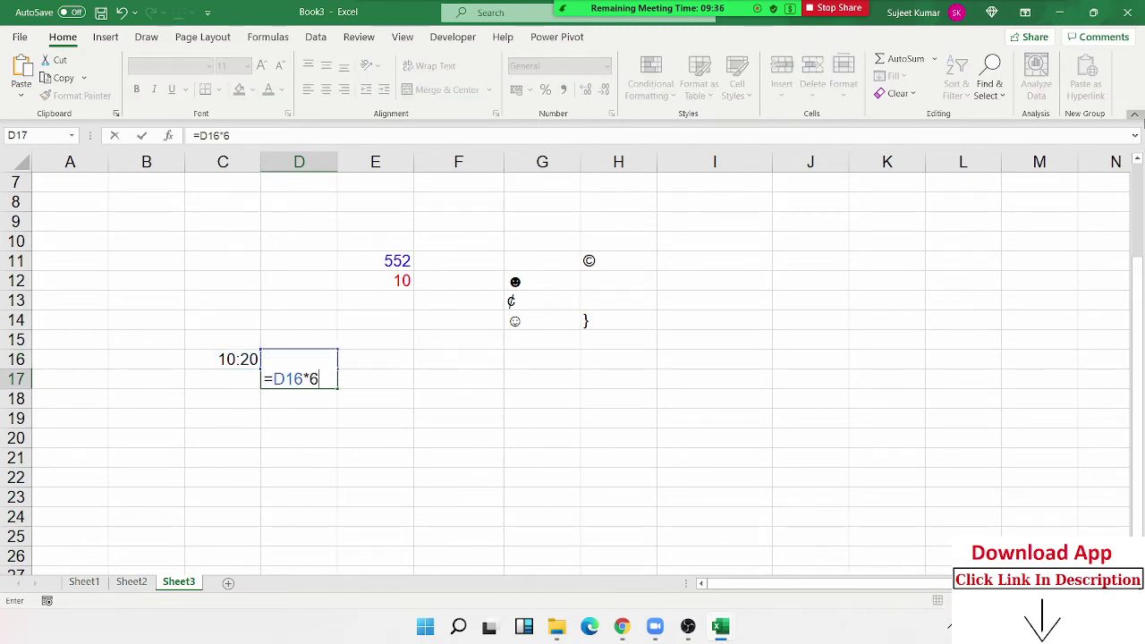
text(0)
key(Return)
click(299, 379)
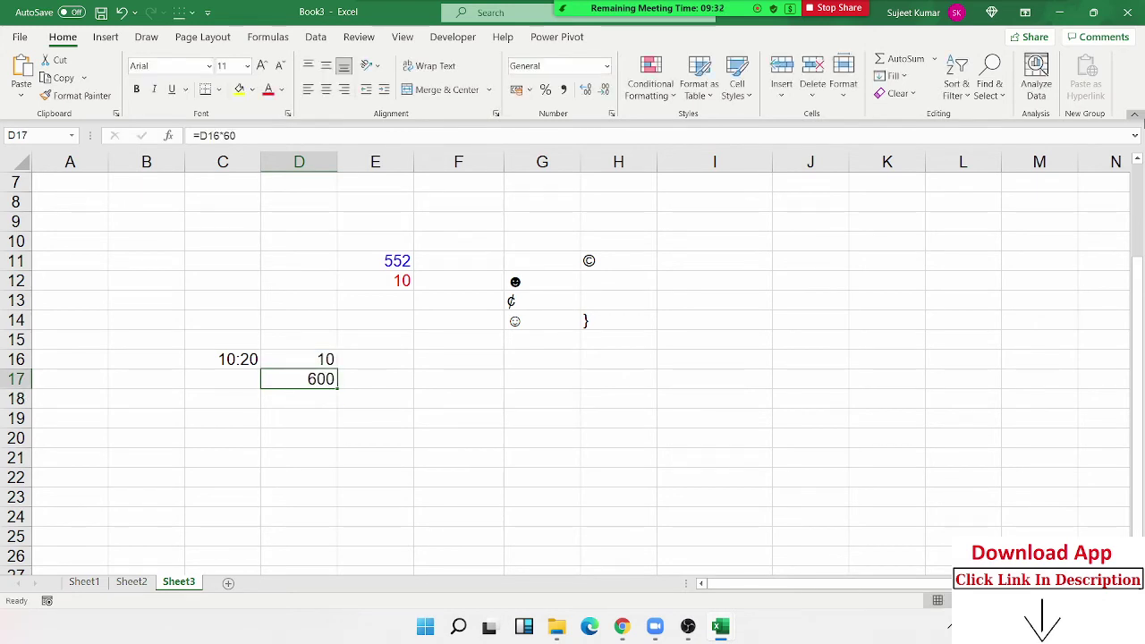
click(299, 398)
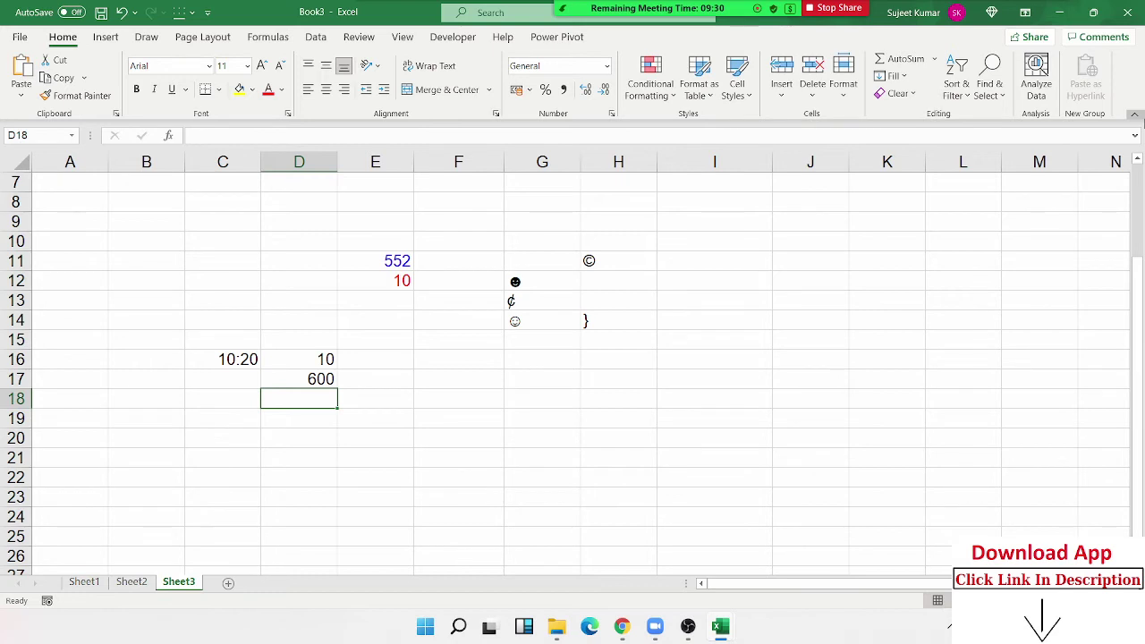
Step: Enter =MINUTE(C16) in E16, returning 20
click(299, 379)
click(375, 359)
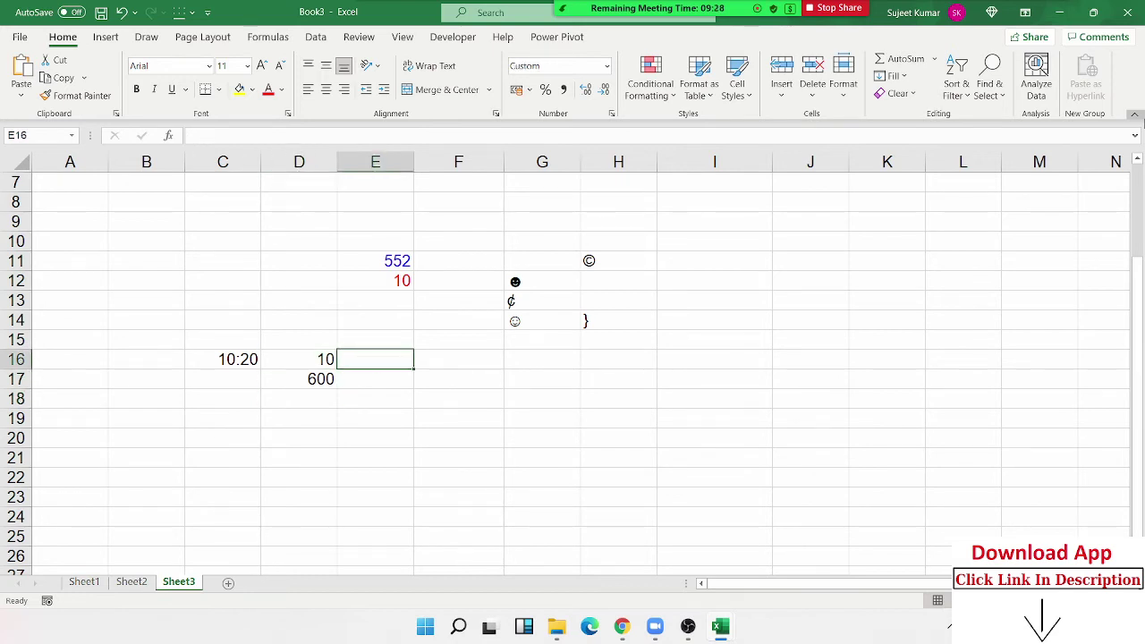
text(=mit)
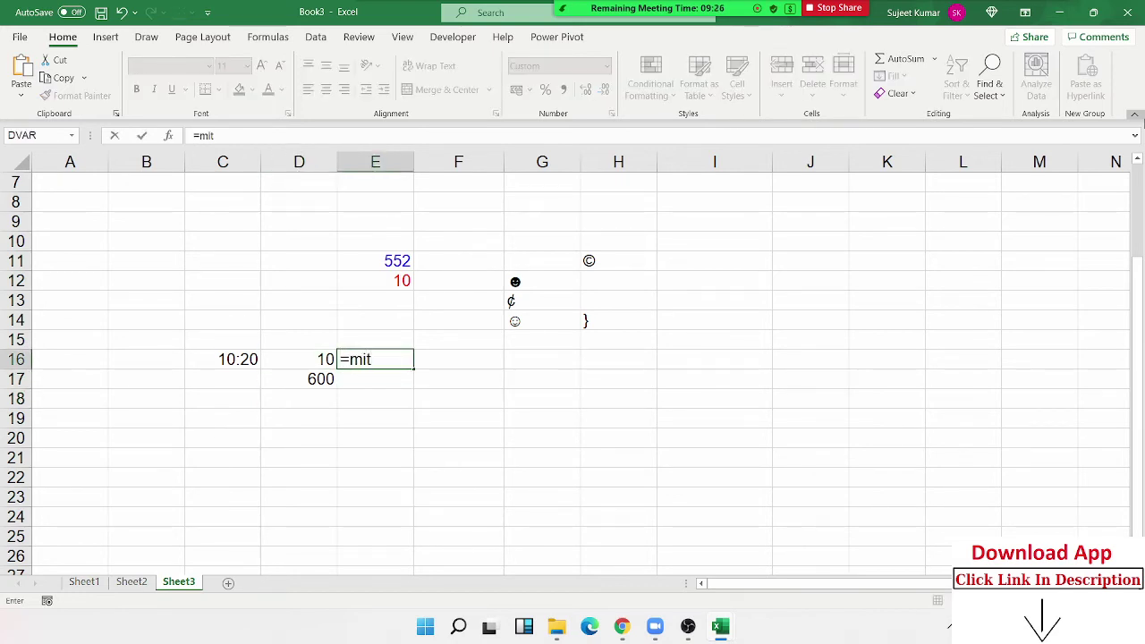
key(BackSpace)
key(Down)
key(Down)
key(Down)
key(Down)
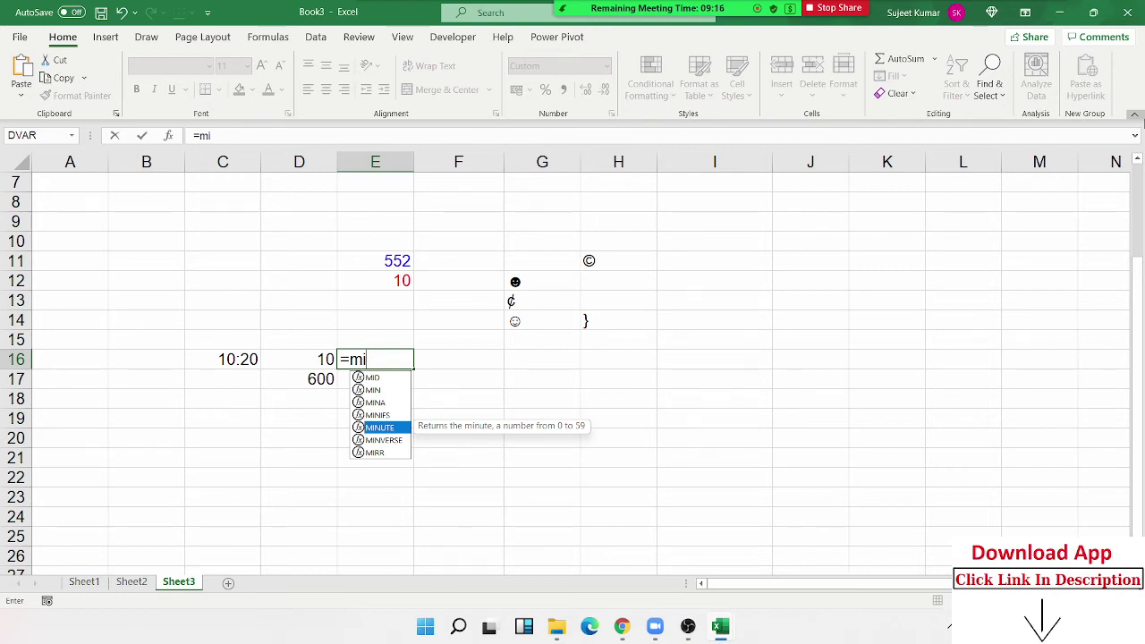
key(Tab)
click(223, 359)
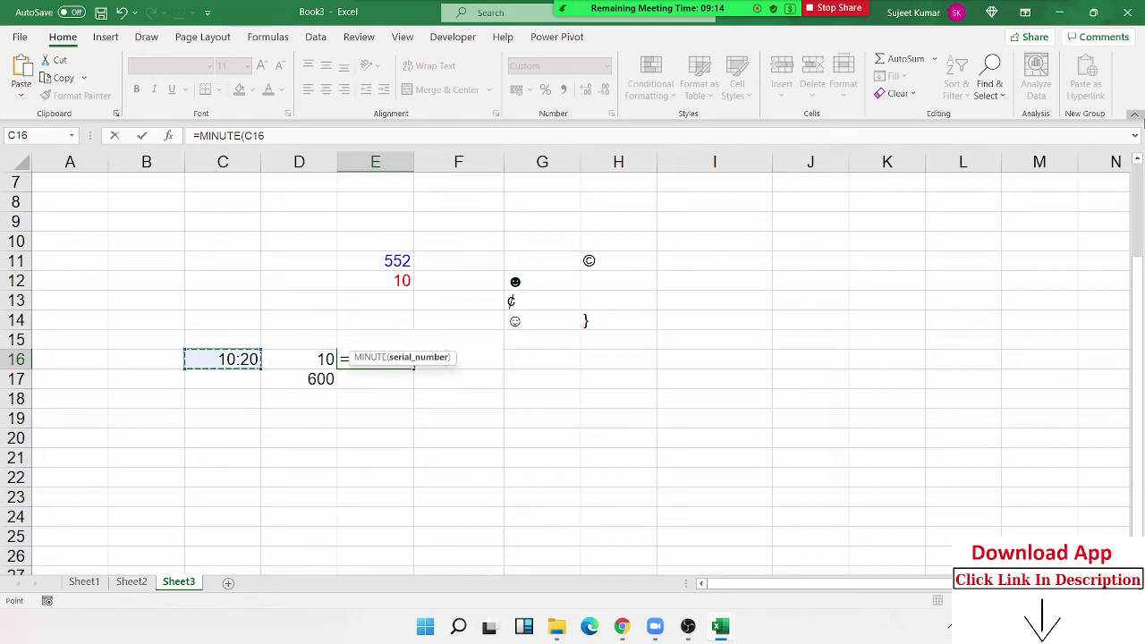
key(Return)
Step: Enter =D17+E16 in E17 for a total of 620 minutes
text(=)
key(Left)
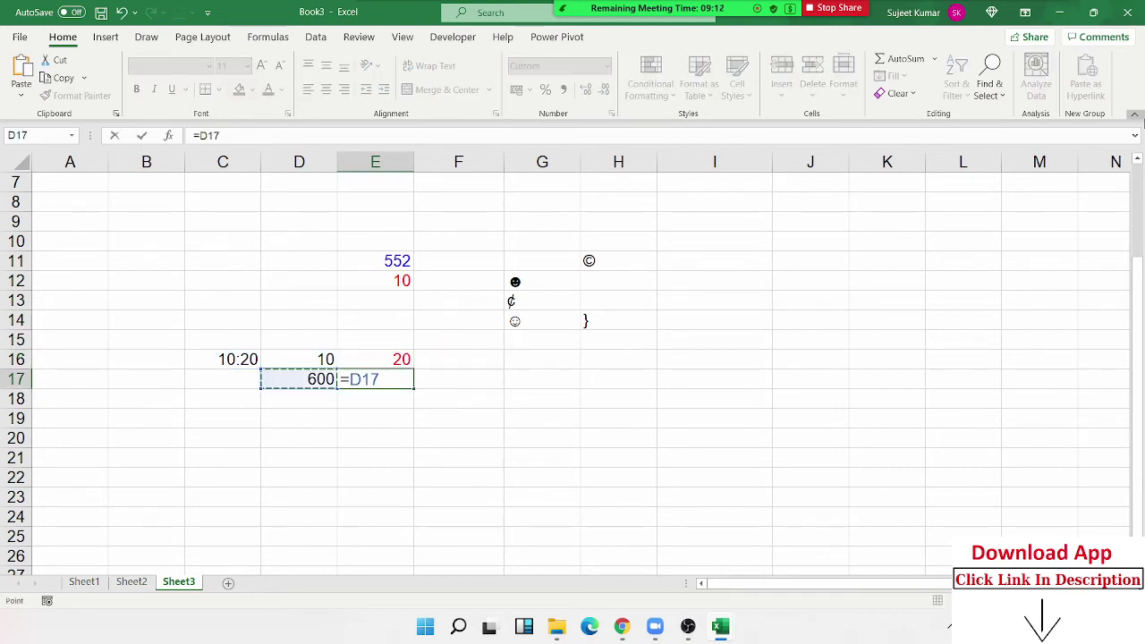
text(+)
key(Up)
key(Return)
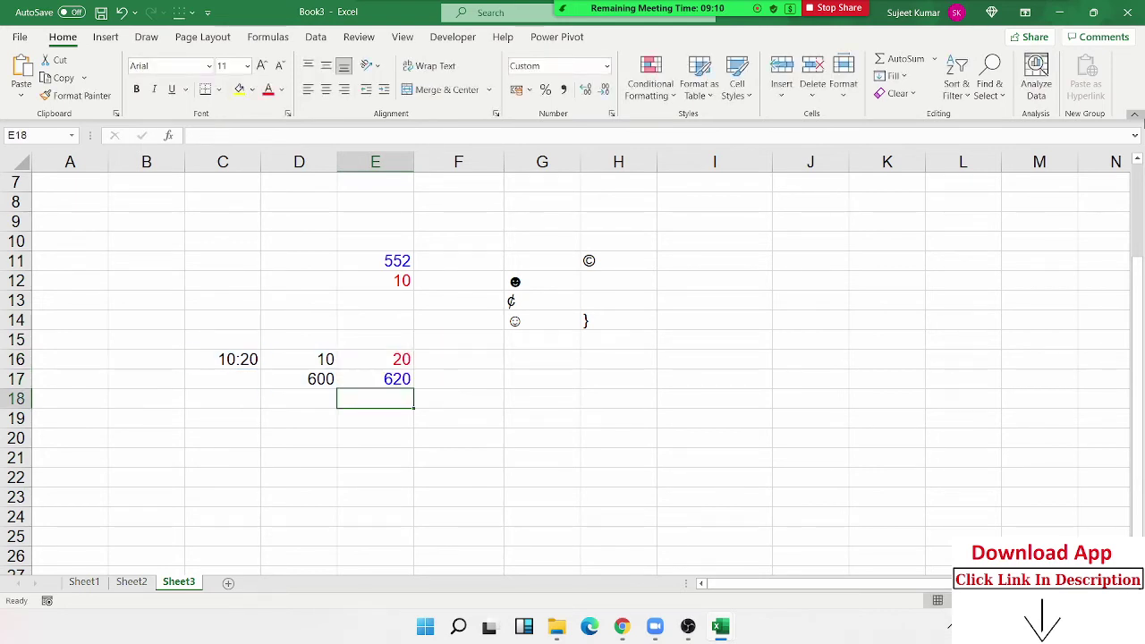
click(374, 378)
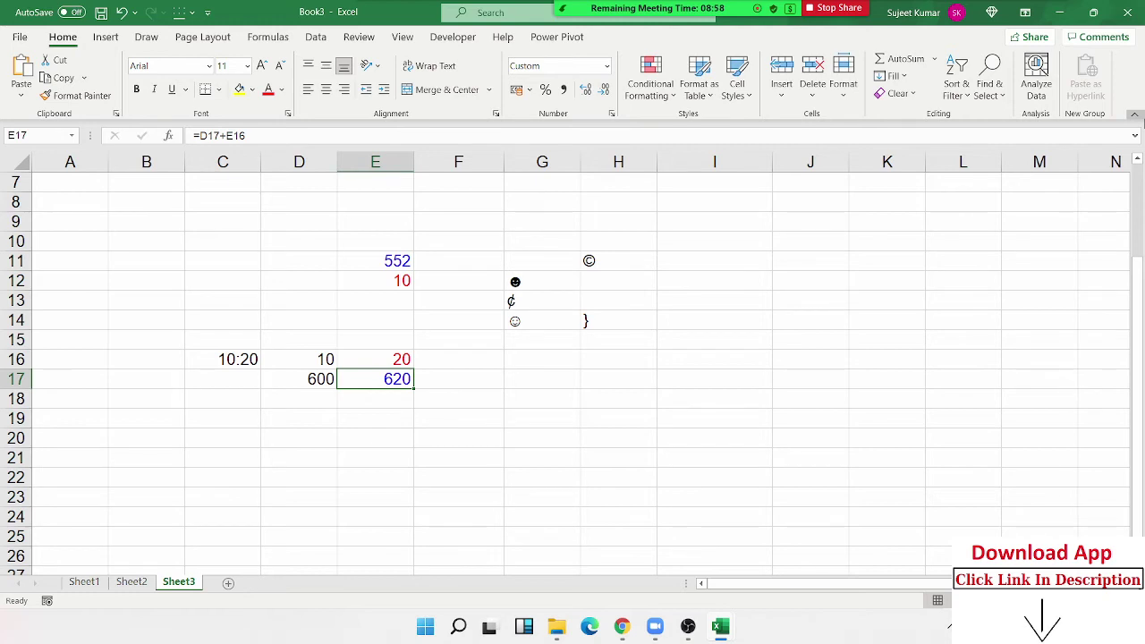
Step: Enter the duration 45:30 in B18
key(Left)
key(Left)
key(Left)
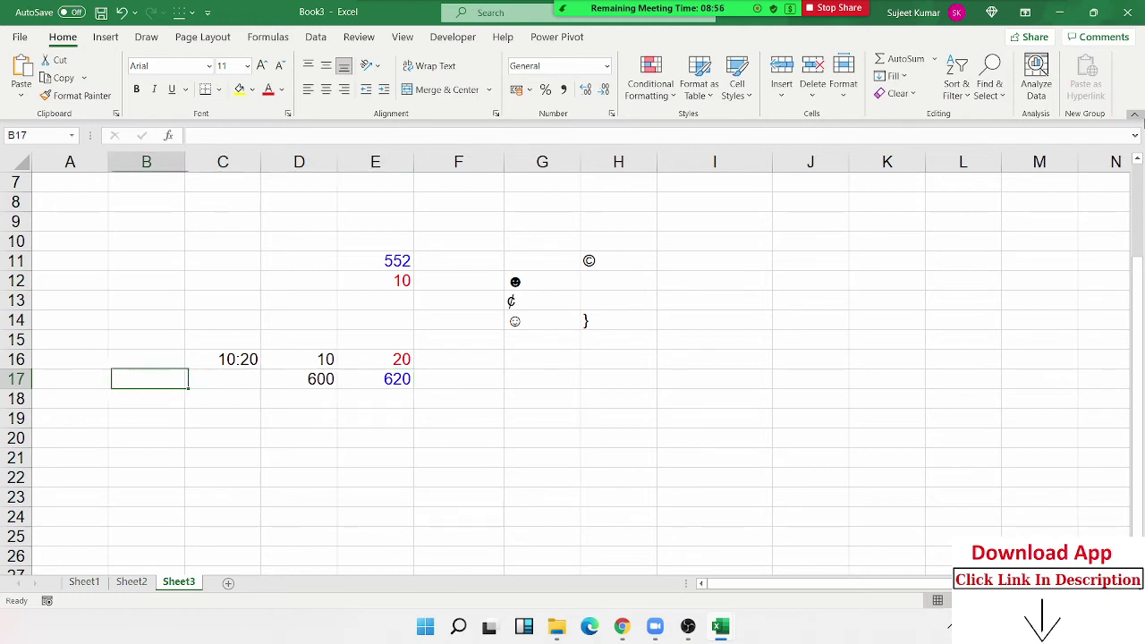
key(Down)
text(45)
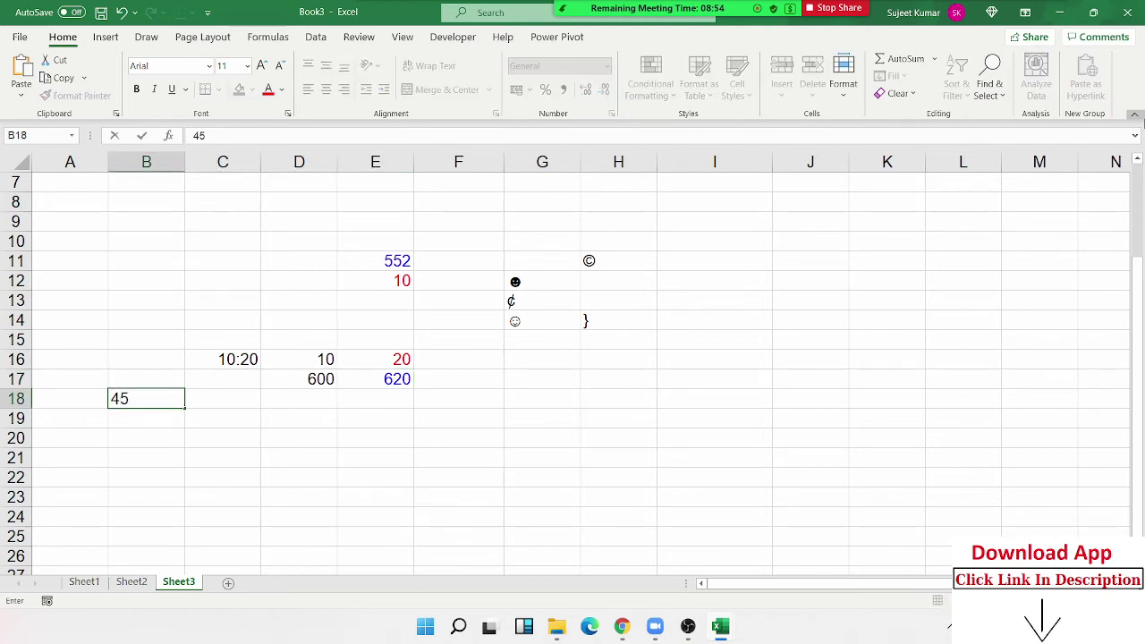
text(:)
text(30)
key(Return)
Step: Enter =HOUR(B18) in C18, which returns 21
click(146, 398)
click(222, 398)
click(146, 398)
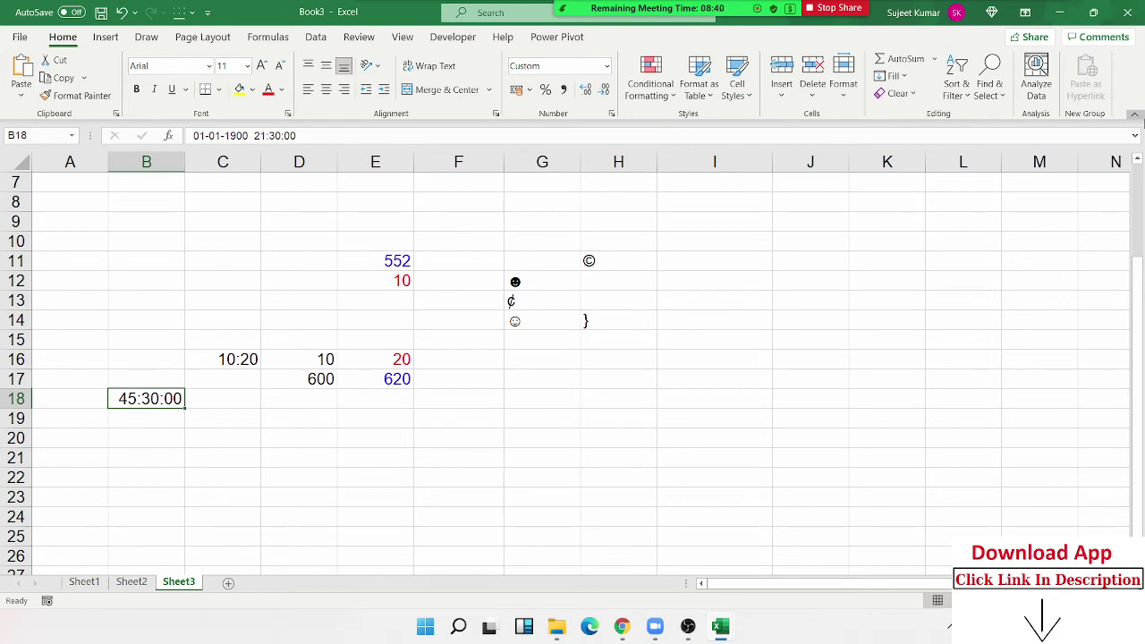
click(223, 398)
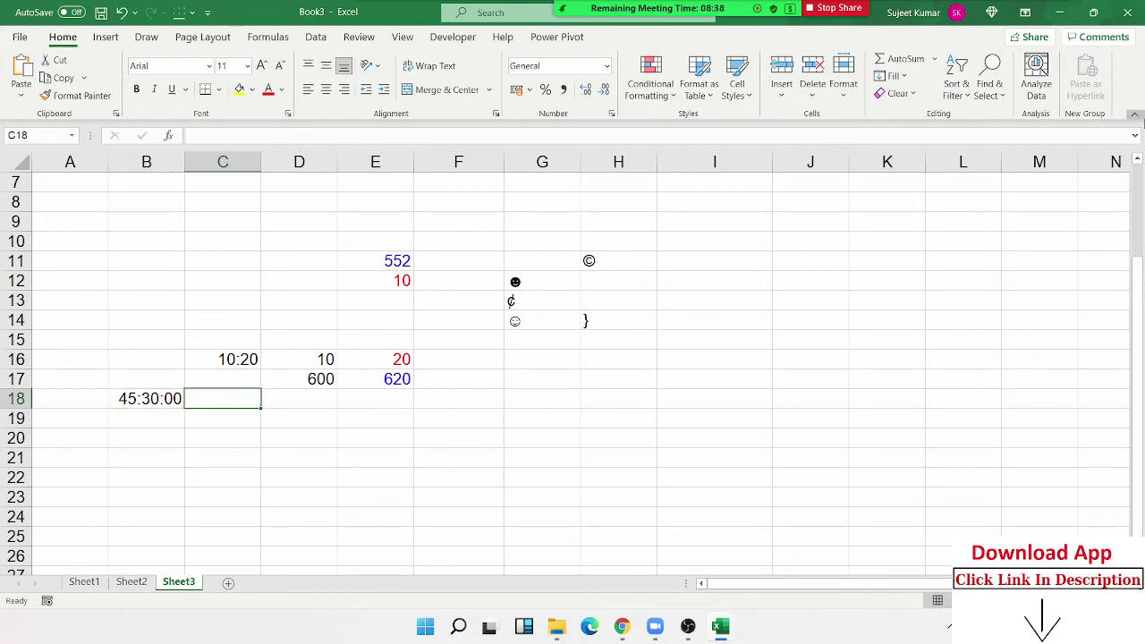
text(=ho)
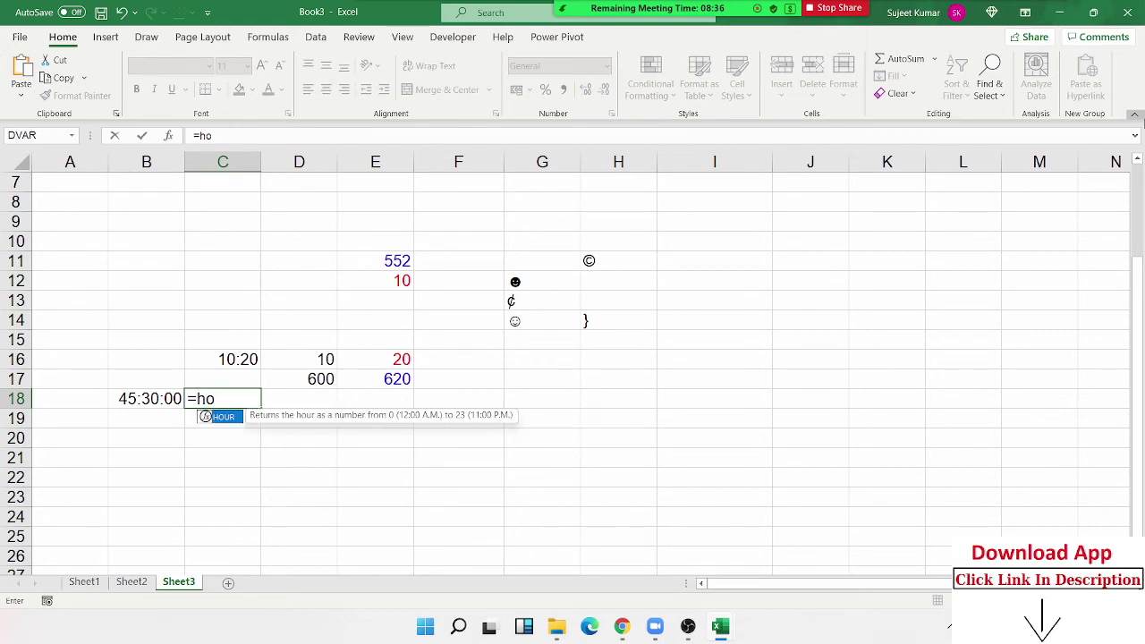
key(Tab)
key(Left)
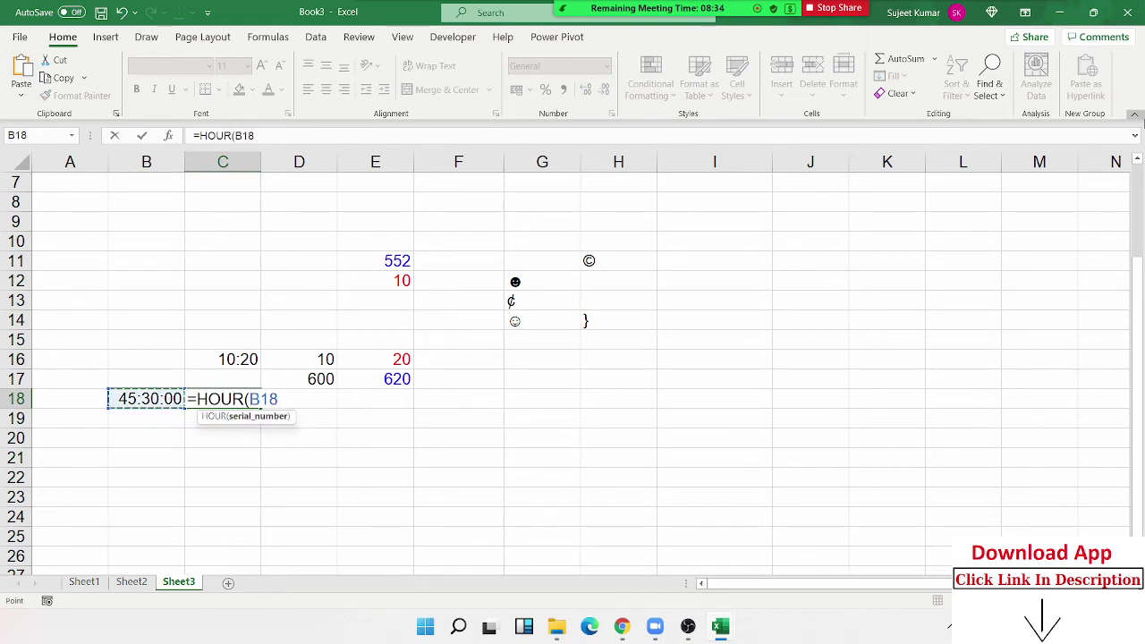
key(Return)
click(223, 397)
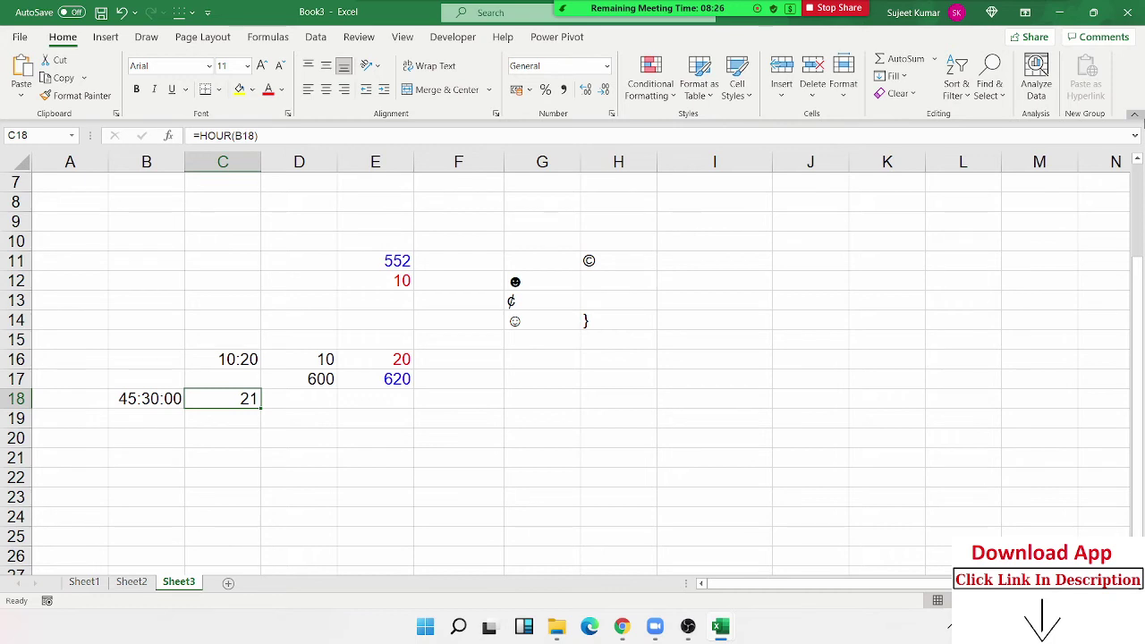
Step: Inspect B18's stored date value, try the General number format, then undo it
click(146, 397)
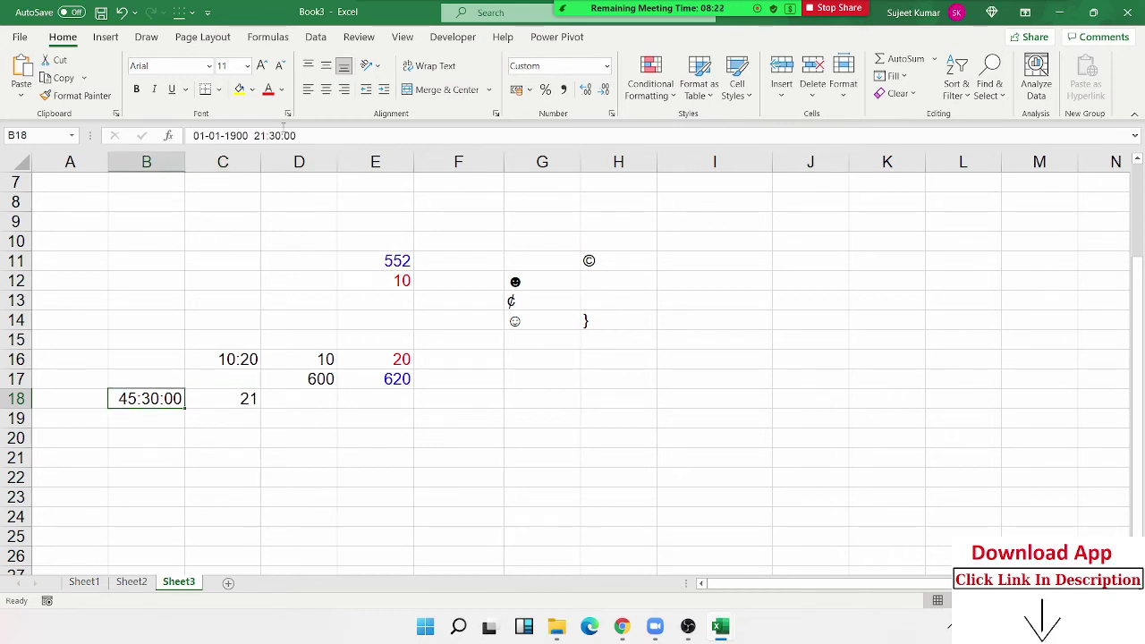
drag(249, 135, 190, 135)
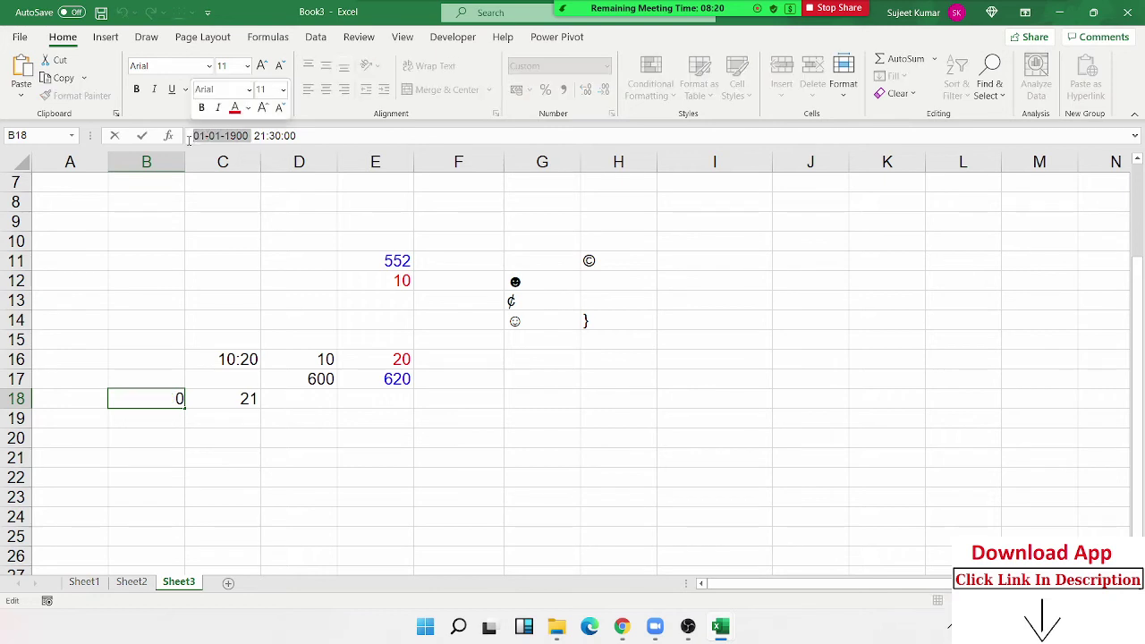
key(Escape)
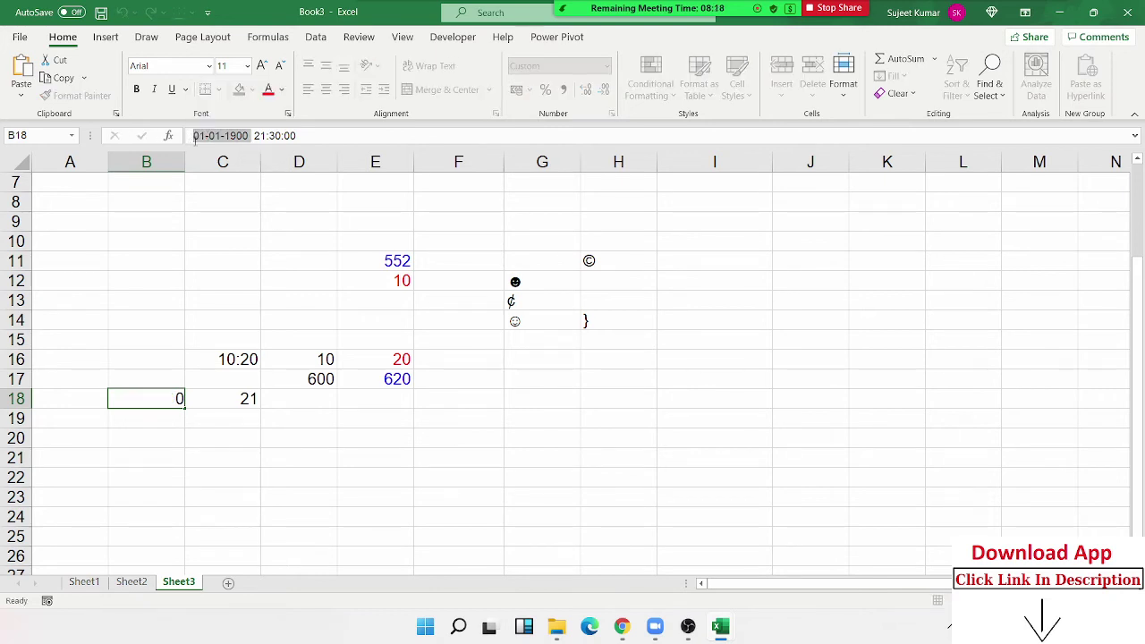
click(630, 89)
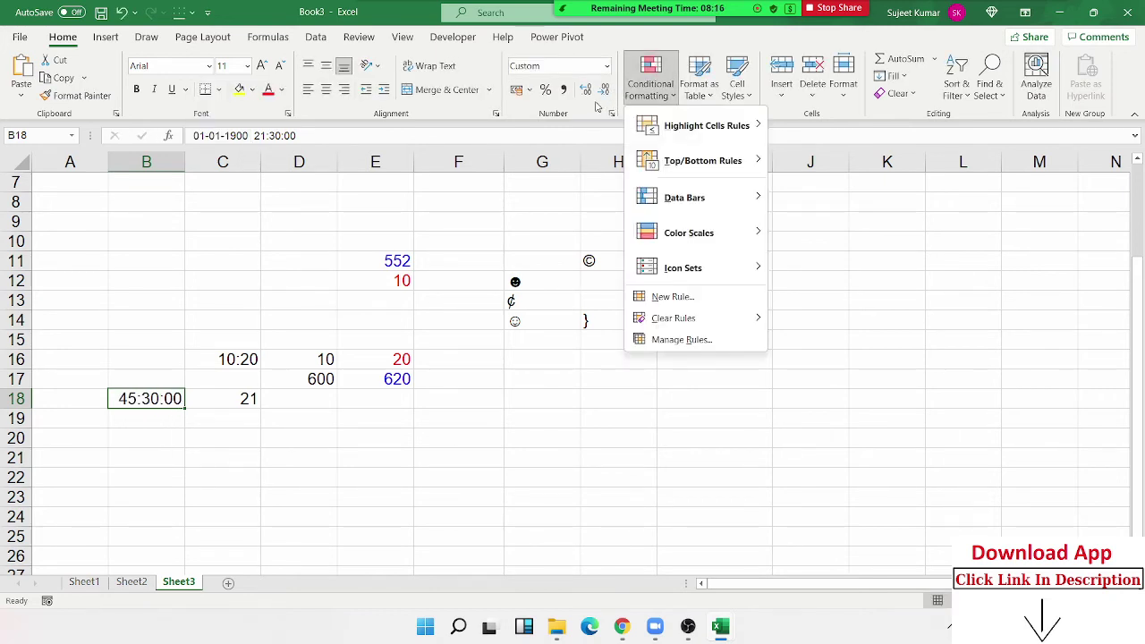
mouse_move(684, 138)
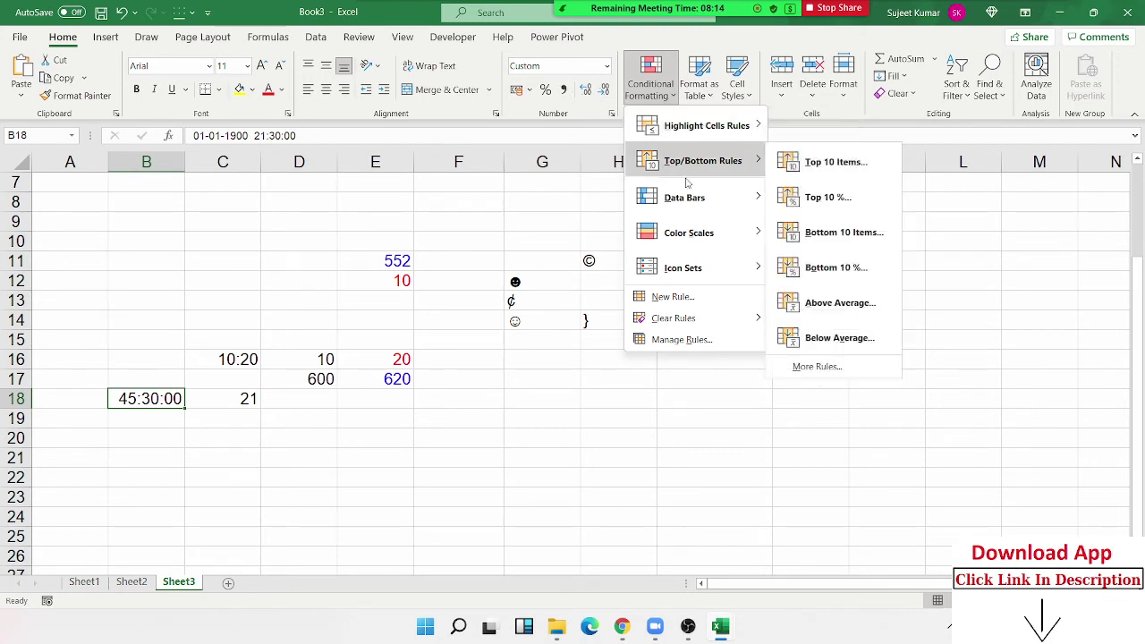
key(Escape)
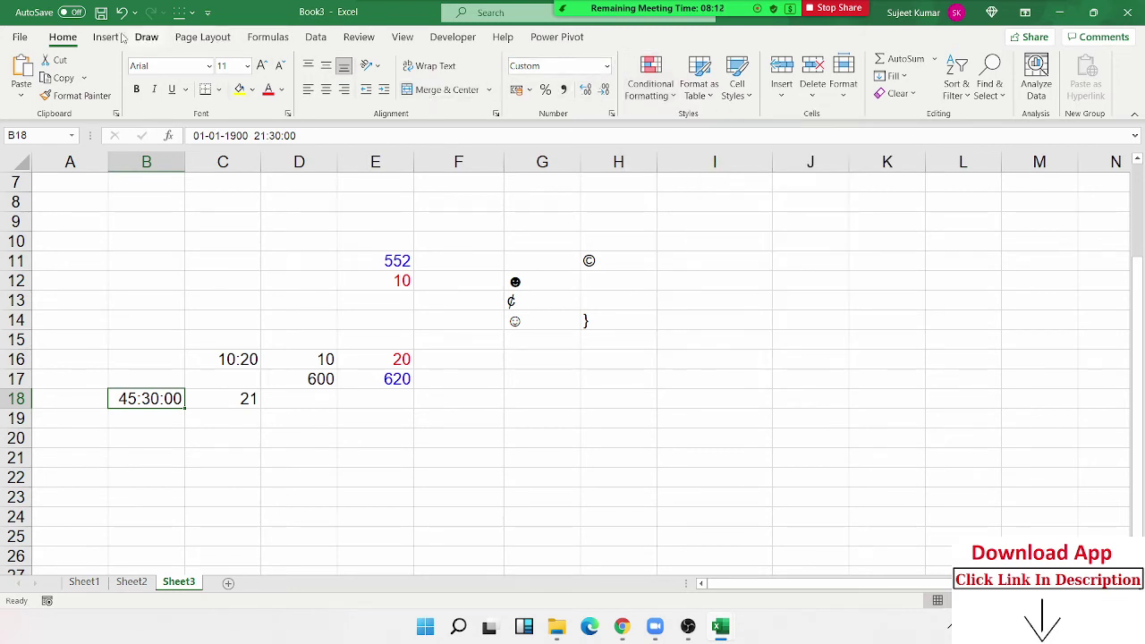
click(606, 67)
click(549, 87)
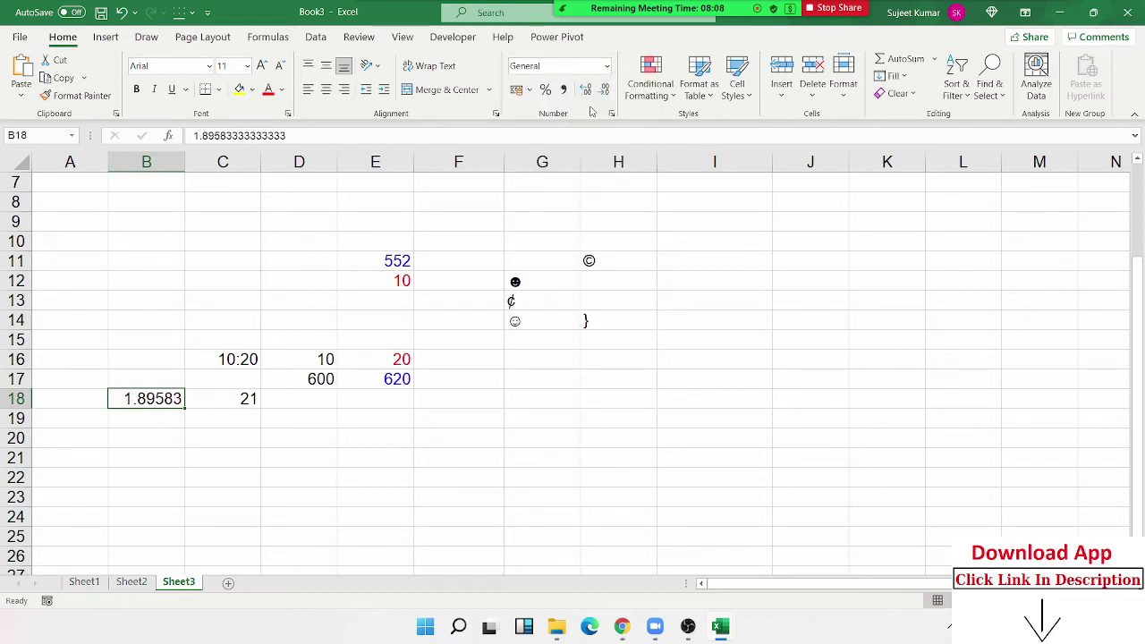
key(ctrl+z)
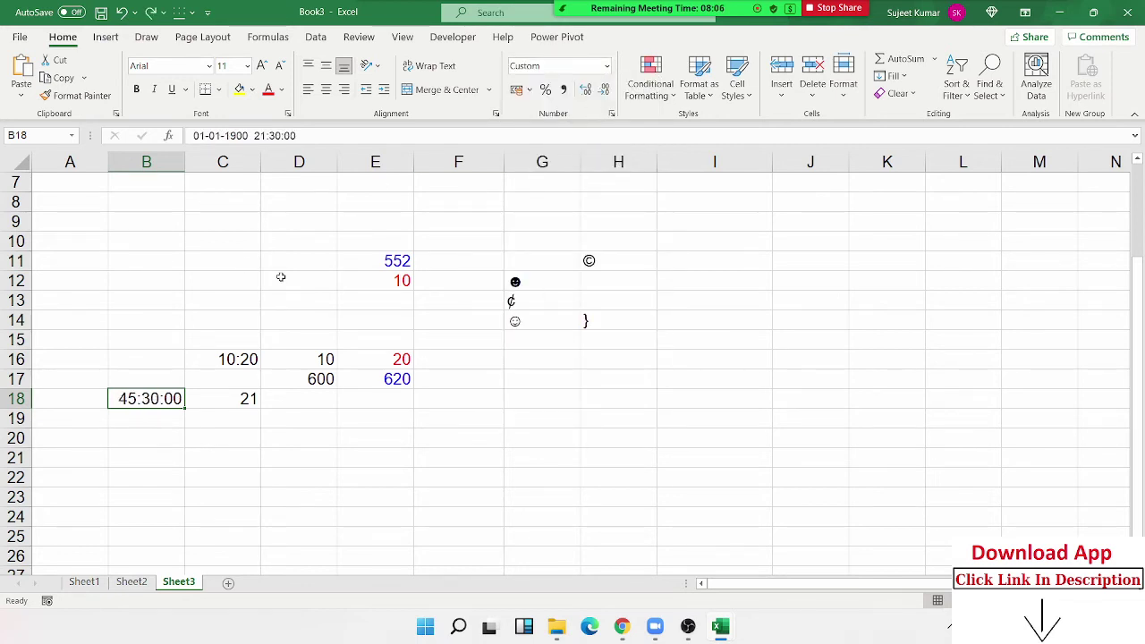
Step: Clear C16:E19 and enter =TEXT(B18,"[m]") in C18 for total minutes
drag(224, 359, 414, 414)
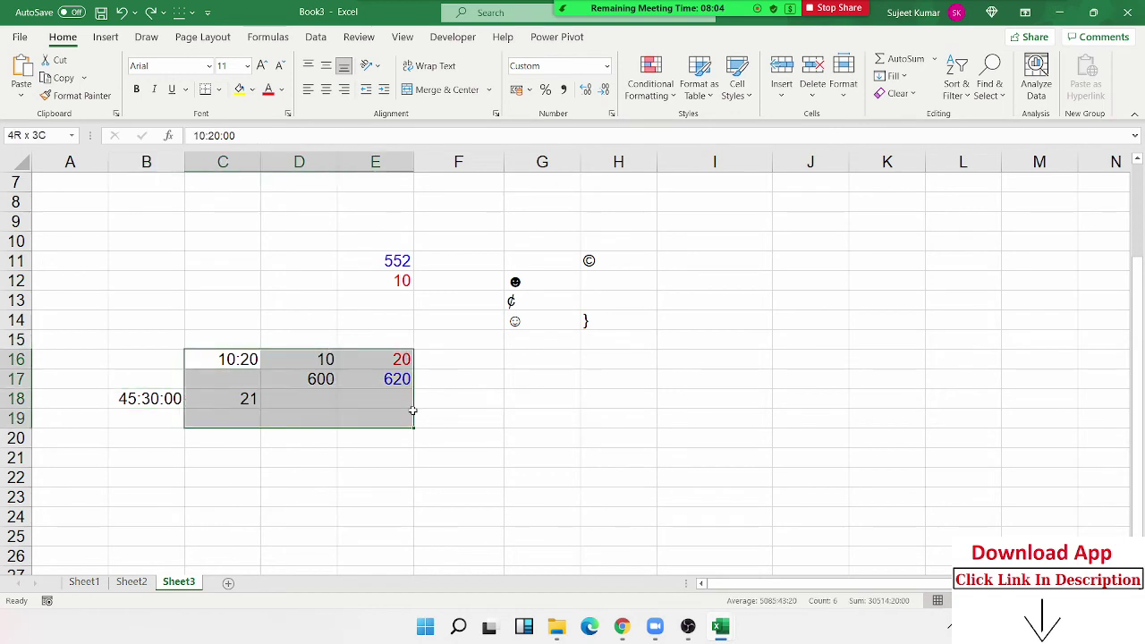
key(Delete)
key(Down)
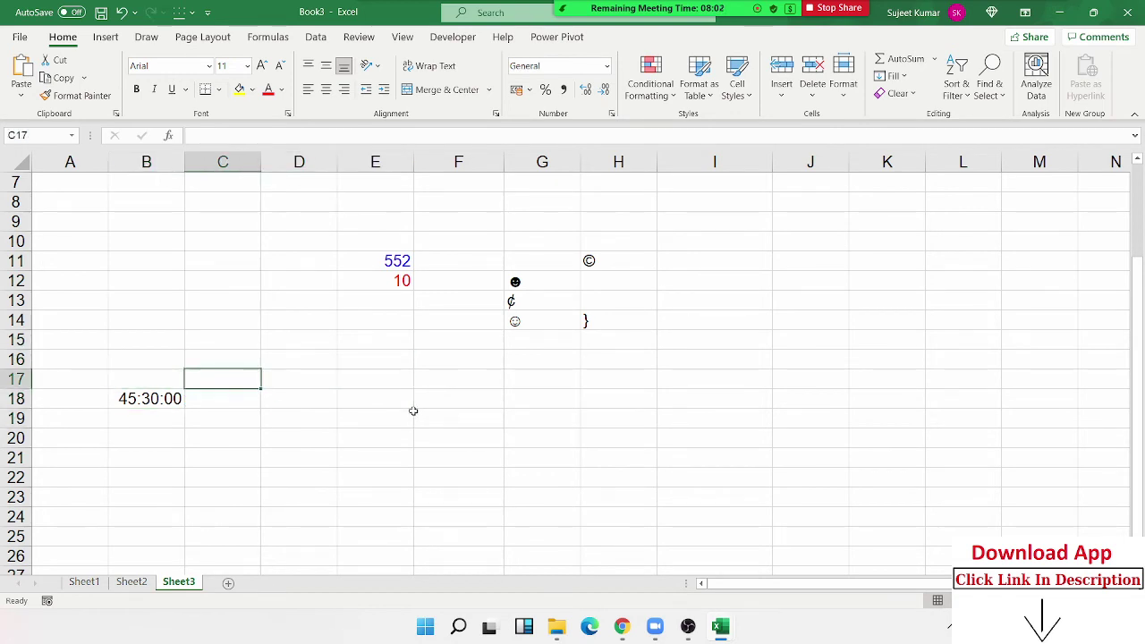
key(Down)
text(=h)
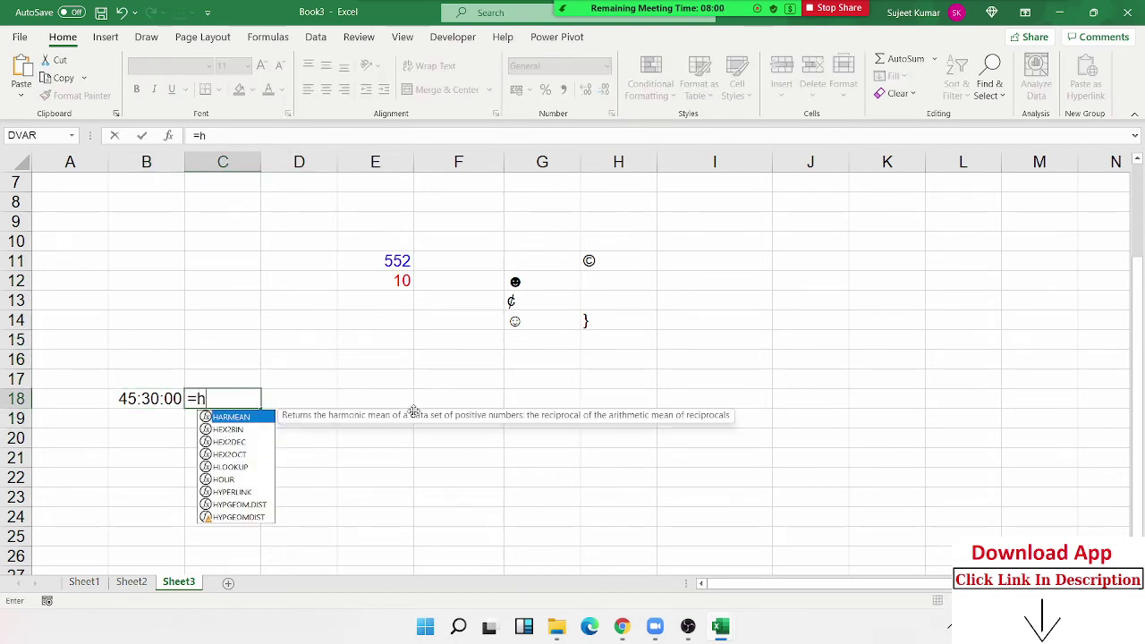
text(y)
key(BackSpace)
key(BackSpace)
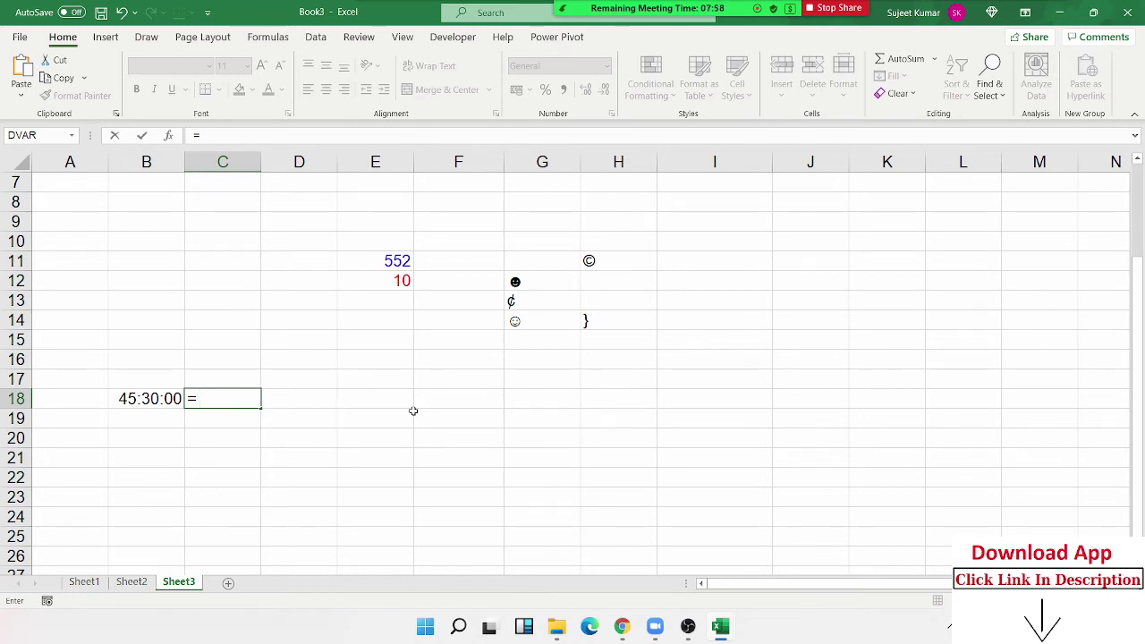
text(te)
key(Tab)
key(Left)
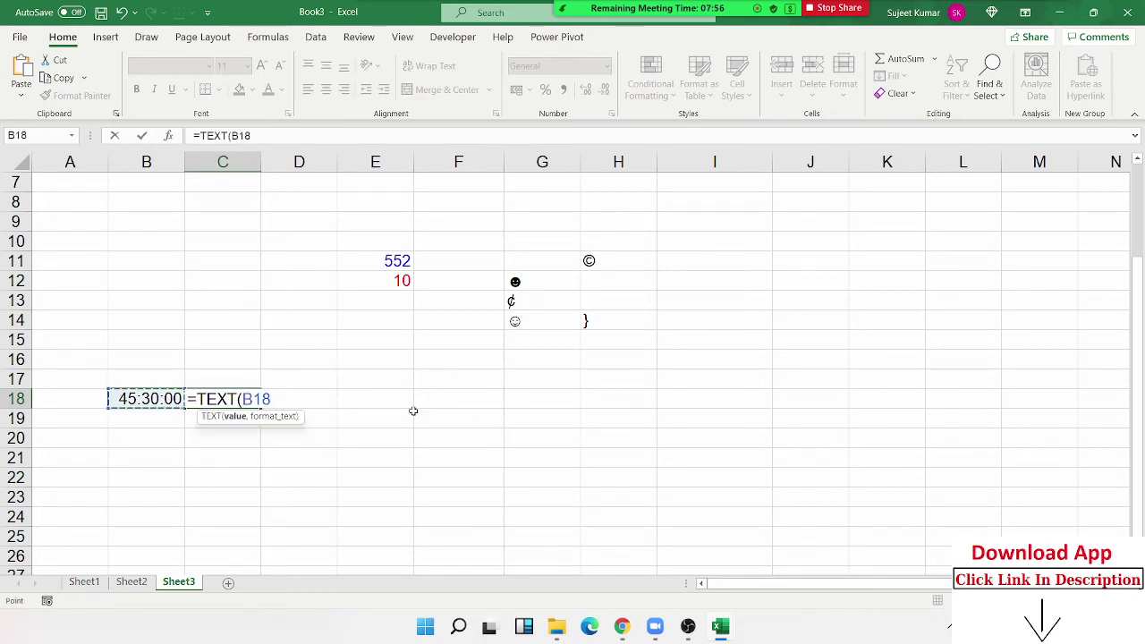
text(,"[)
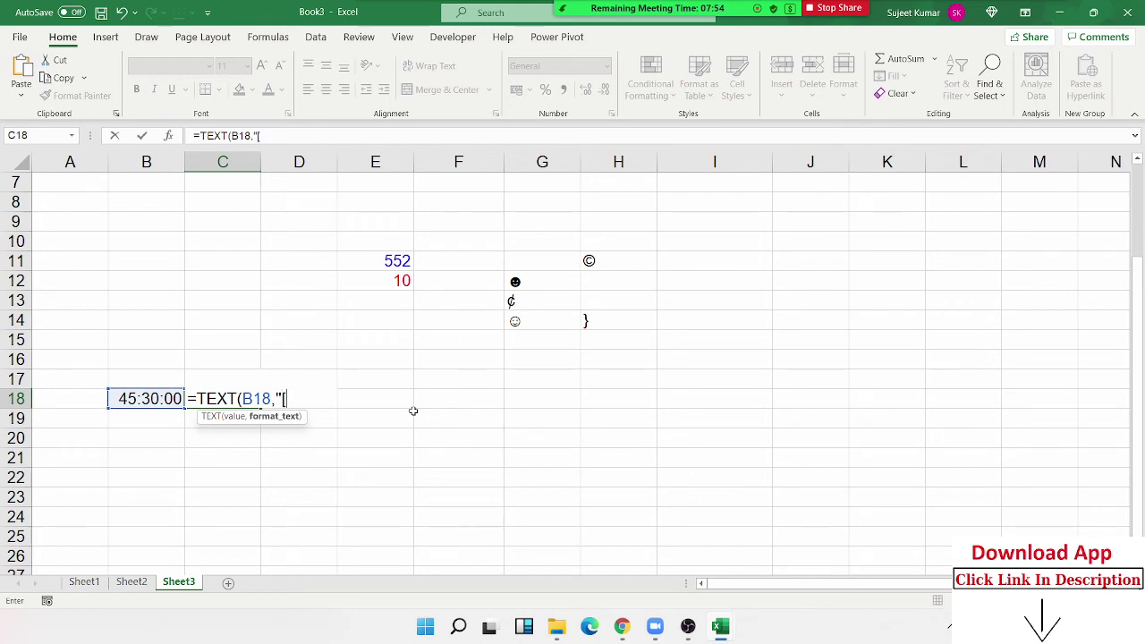
text(m)
text(])
text(")
key(Return)
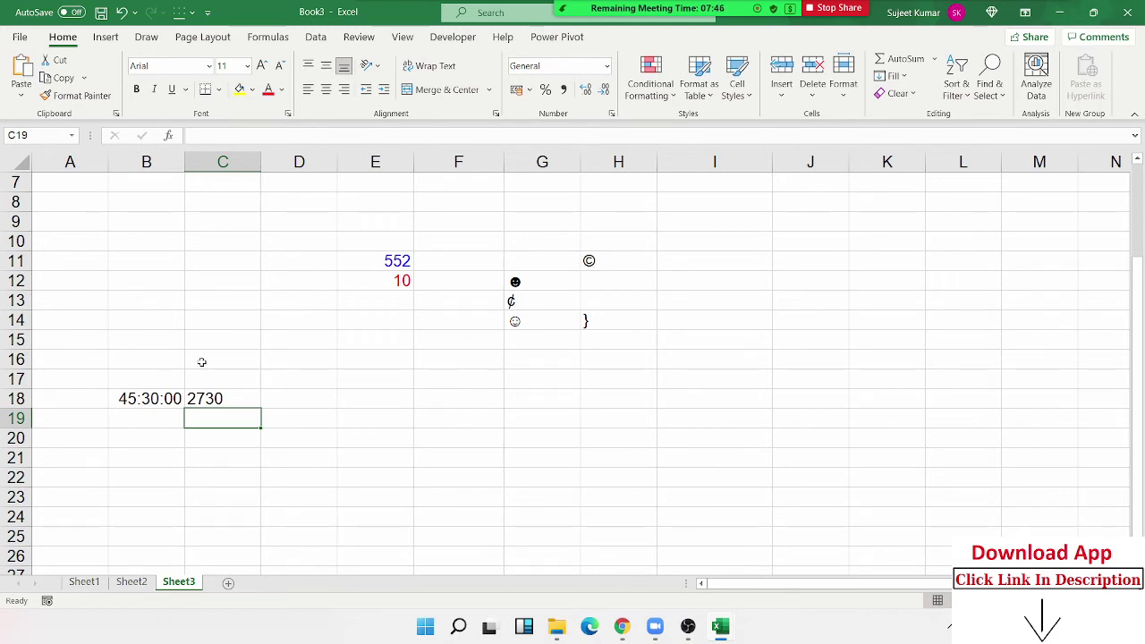
Step: Change C18's TEXT format code to [h], then back to [m]
double_click(219, 397)
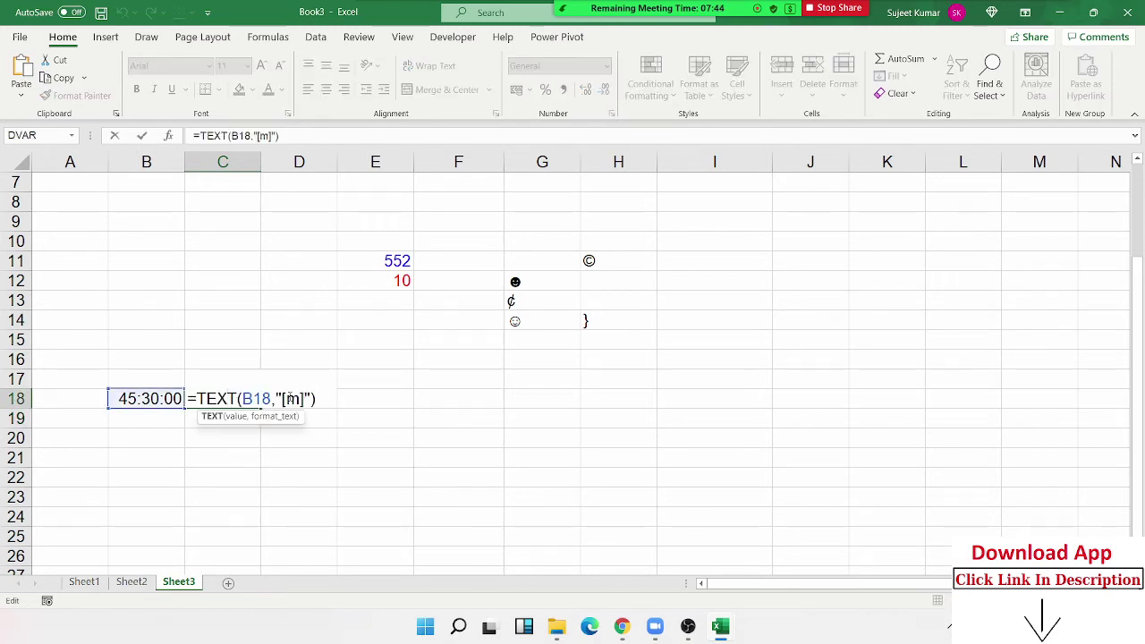
click(289, 399)
key(Delete)
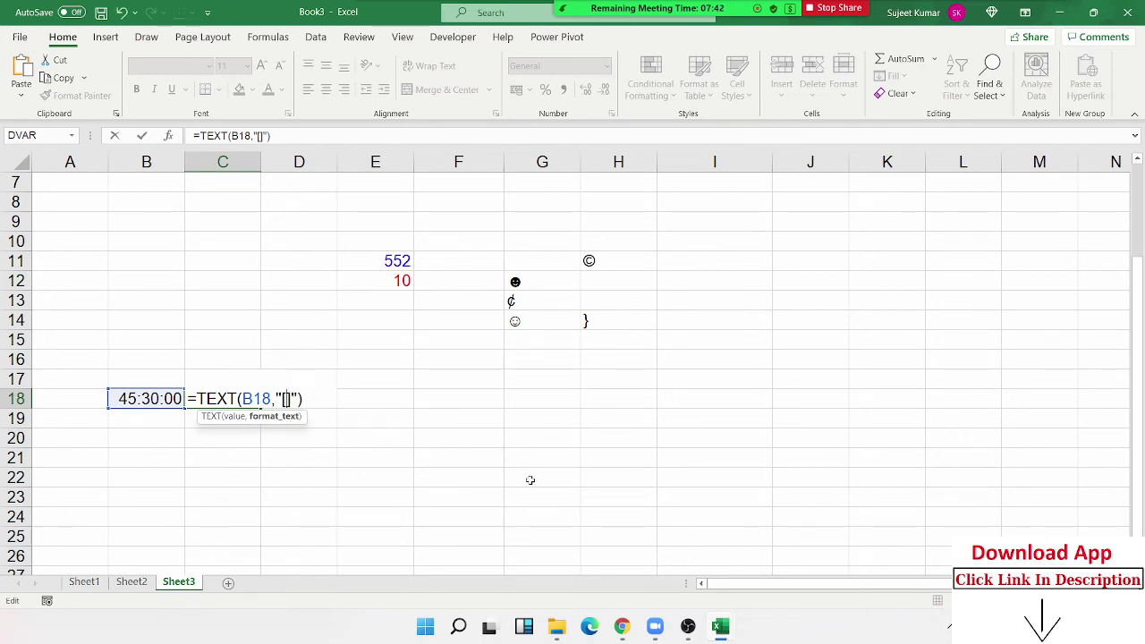
text(h)
key(Return)
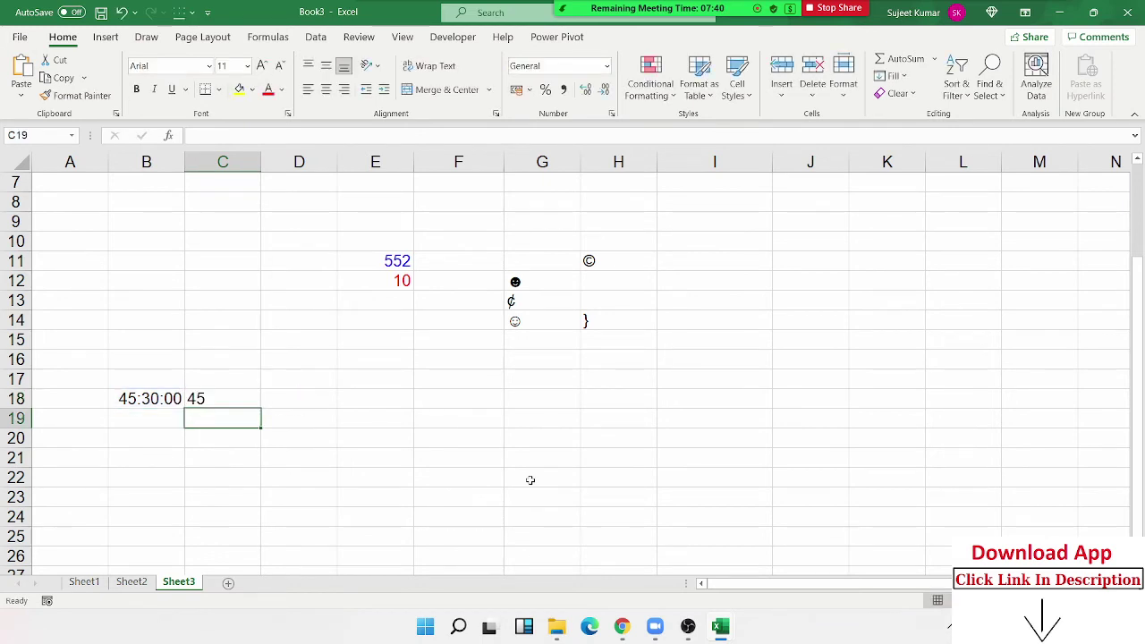
key(Up)
key(F2)
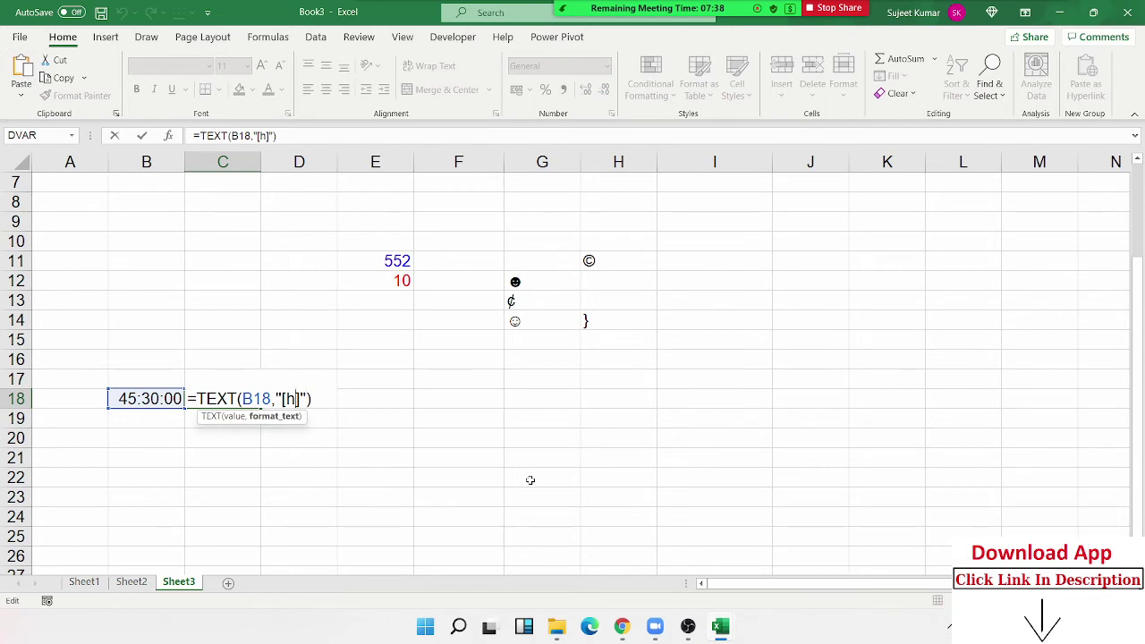
key(BackSpace)
text(m)
key(Return)
Step: Try [s] in C18's TEXT format, then settle on [h] to show 45 hours
key(Up)
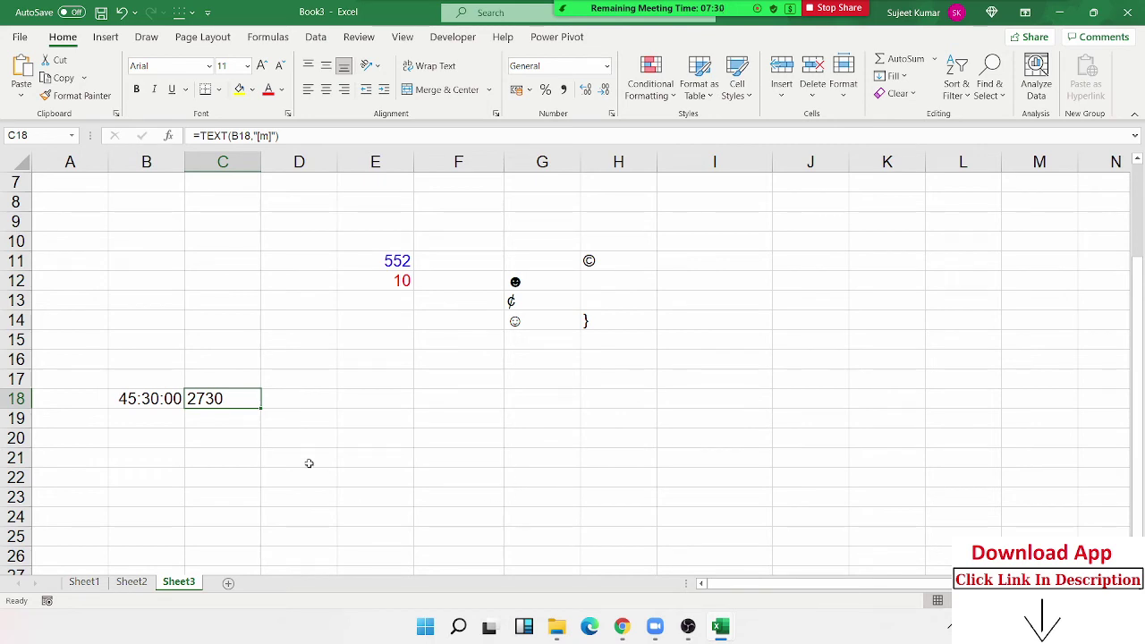
key(F2)
double_click(294, 399)
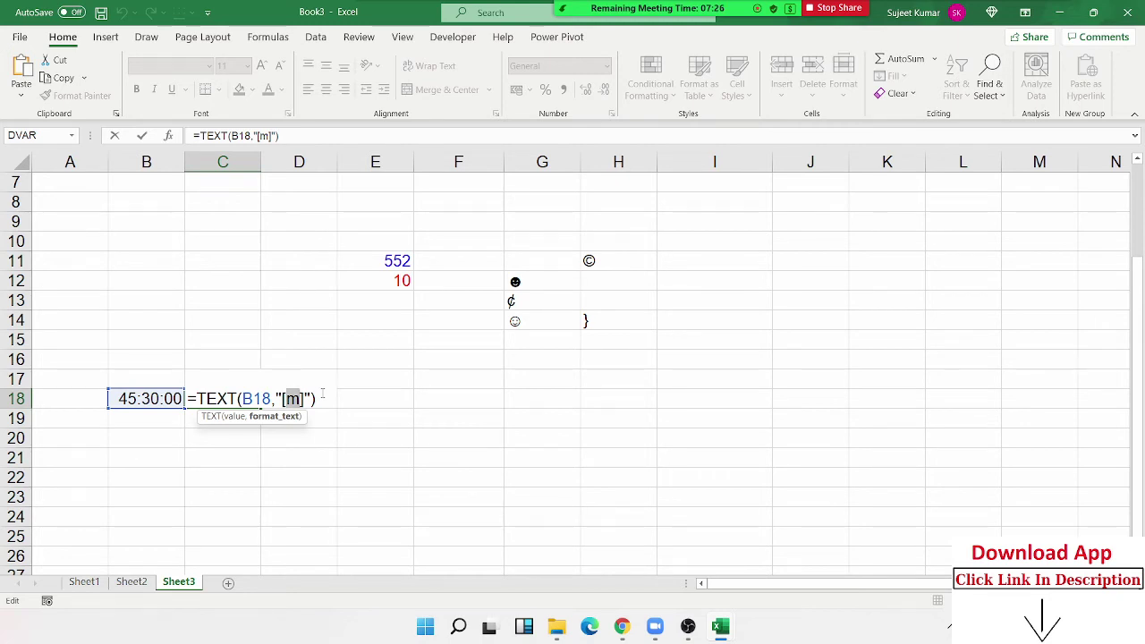
text(s)
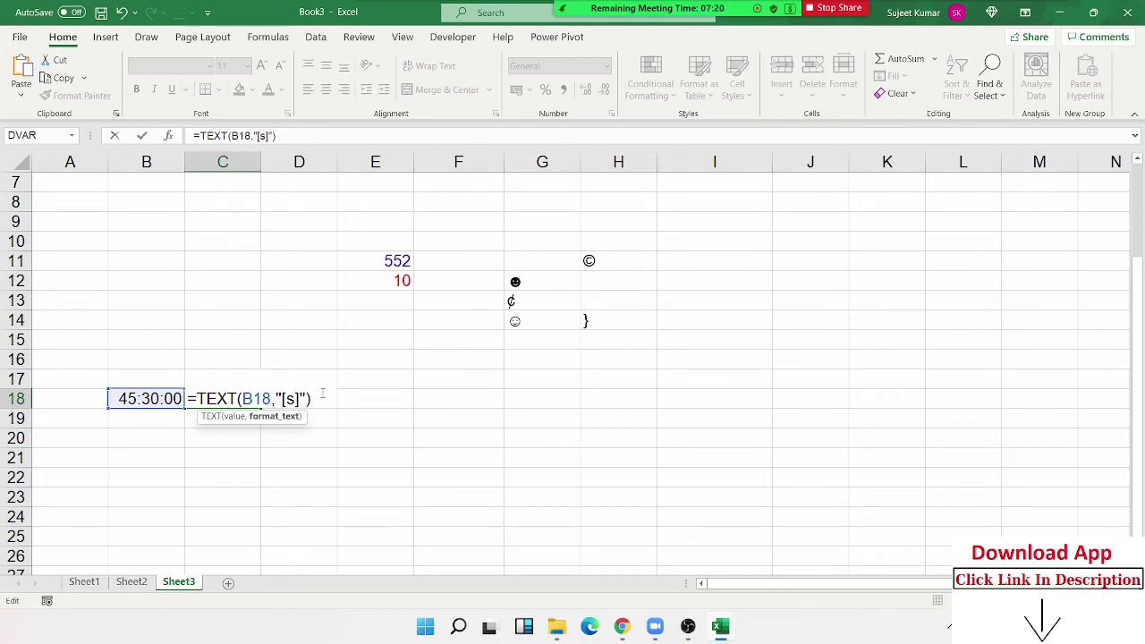
key(Return)
key(Up)
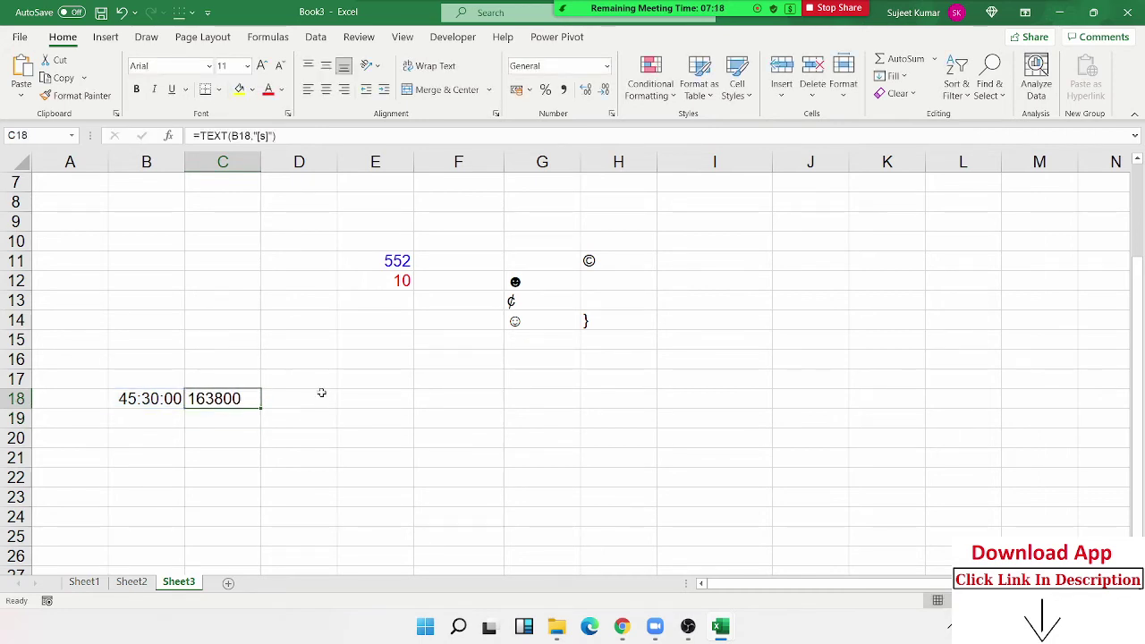
key(F2)
key(Left)
key(Left)
key(Left)
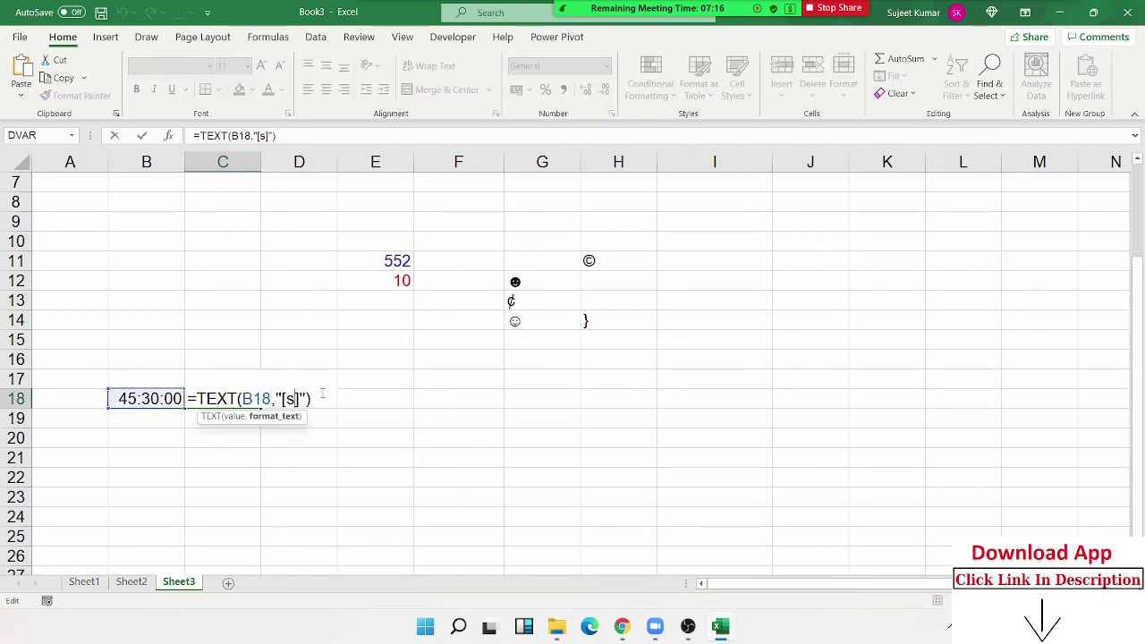
key(BackSpace)
text(h)
key(Return)
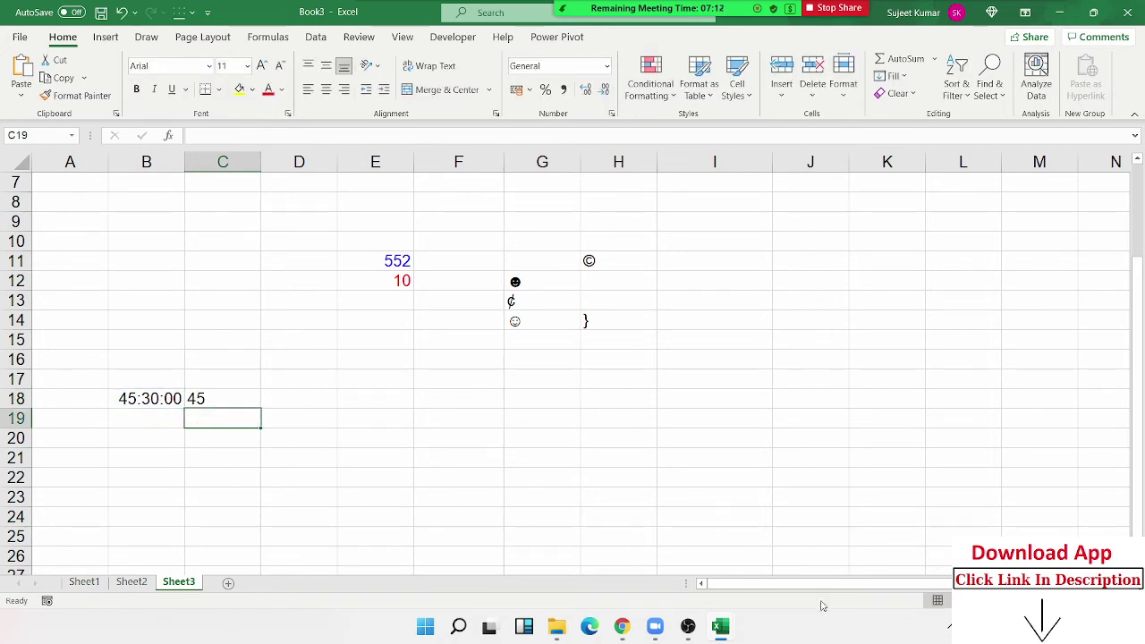
click(621, 626)
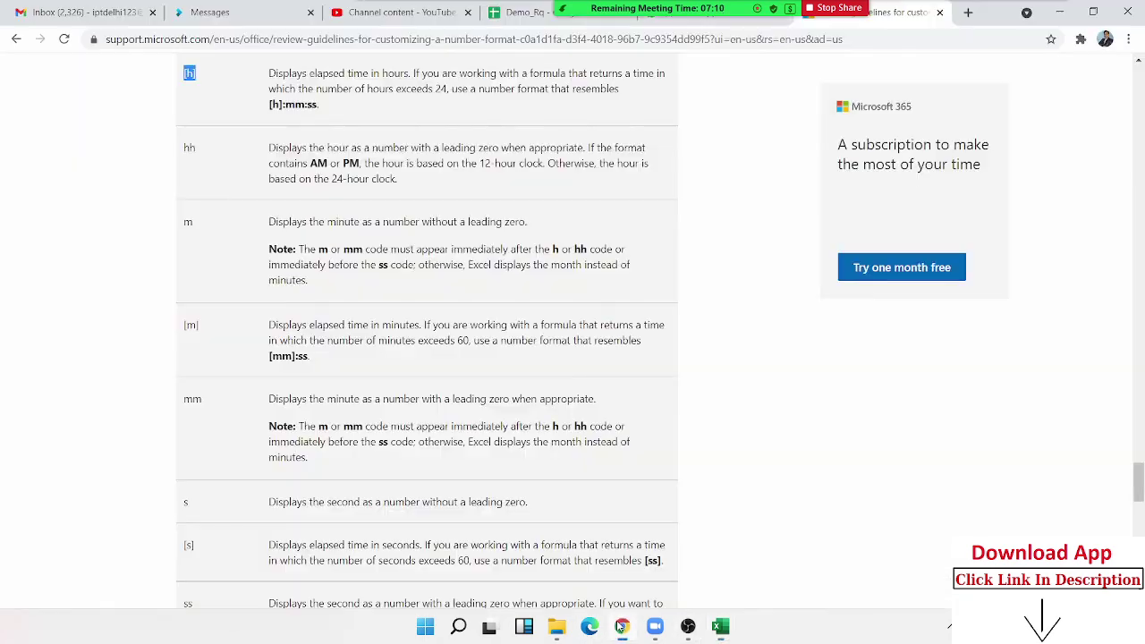
scroll(352, 439, down, 3)
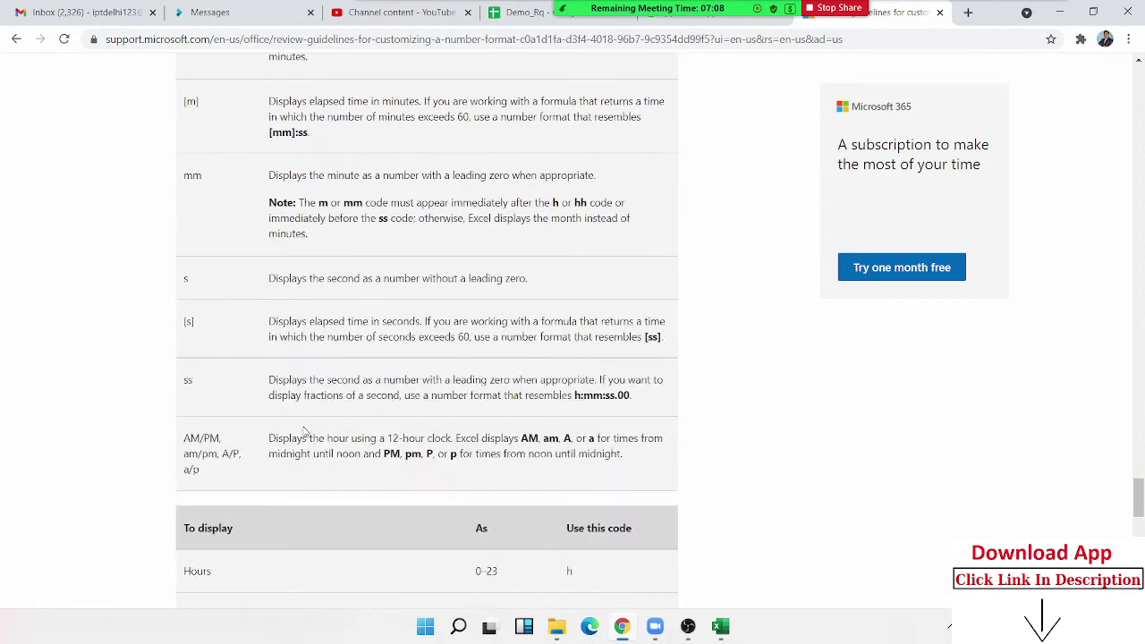
scroll(299, 439, down, 3)
scroll(286, 452, down, 3)
scroll(287, 443, down, 3)
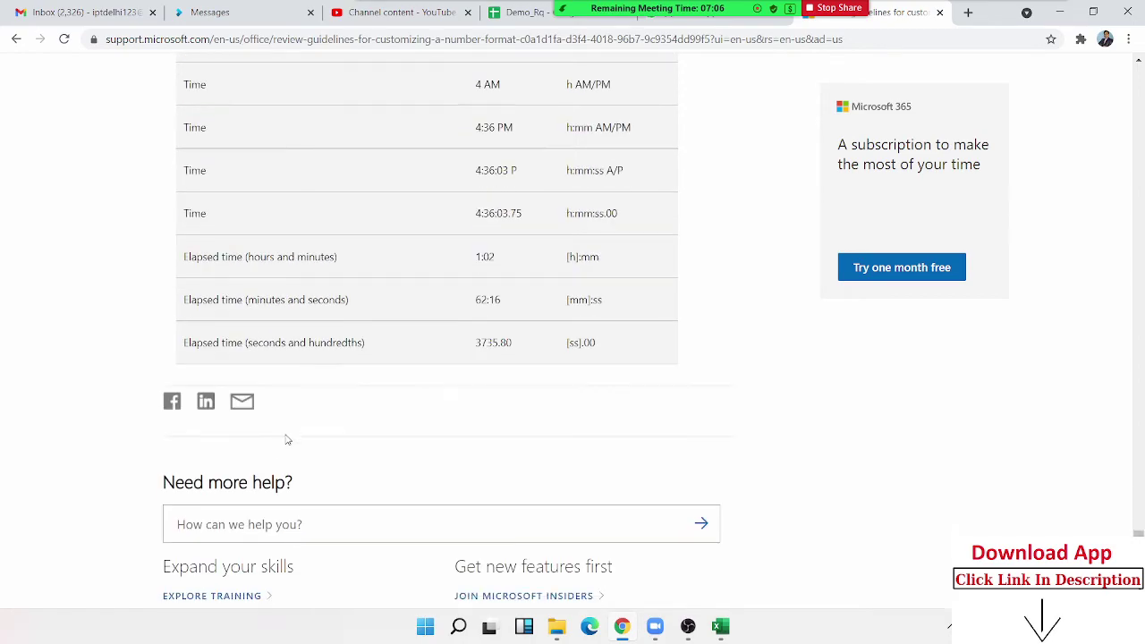
scroll(287, 439, down, 2)
scroll(286, 437, up, 1)
scroll(286, 429, up, 4)
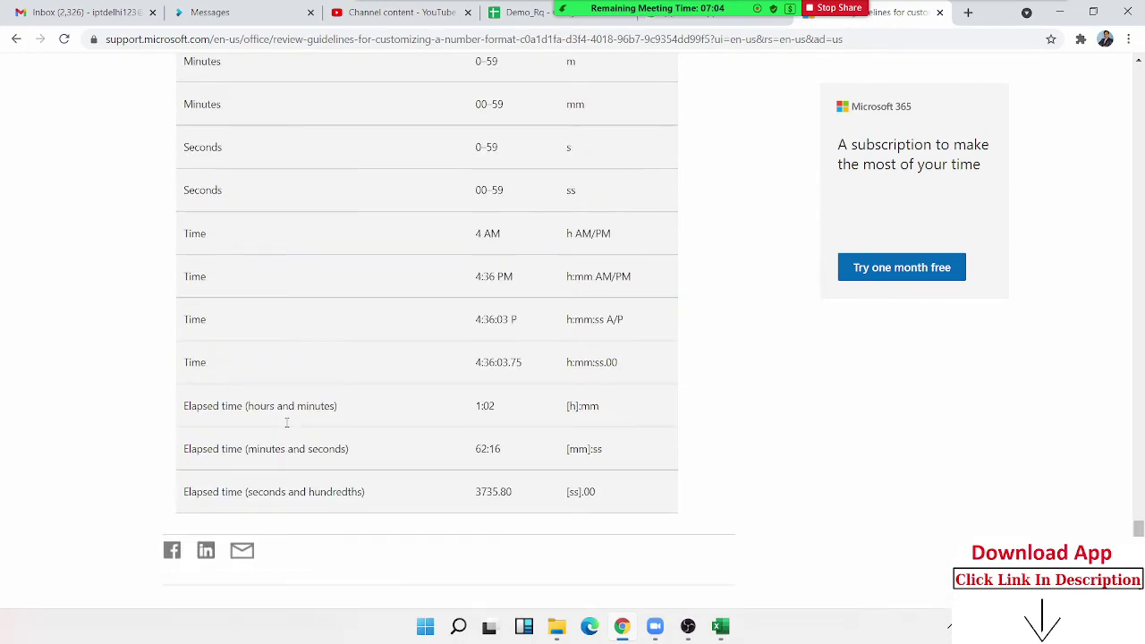
scroll(287, 425, up, 4)
scroll(286, 427, up, 5)
scroll(287, 427, up, 5)
scroll(286, 428, up, 4)
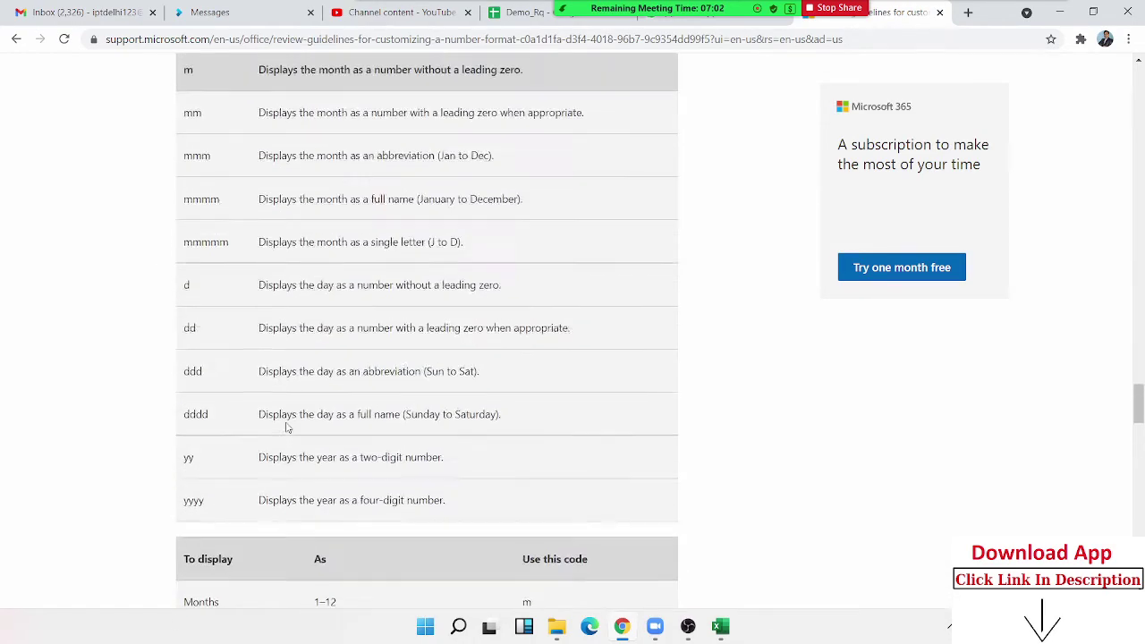
scroll(286, 426, up, 5)
scroll(286, 426, up, 4)
scroll(286, 426, up, 4)
scroll(286, 427, up, 4)
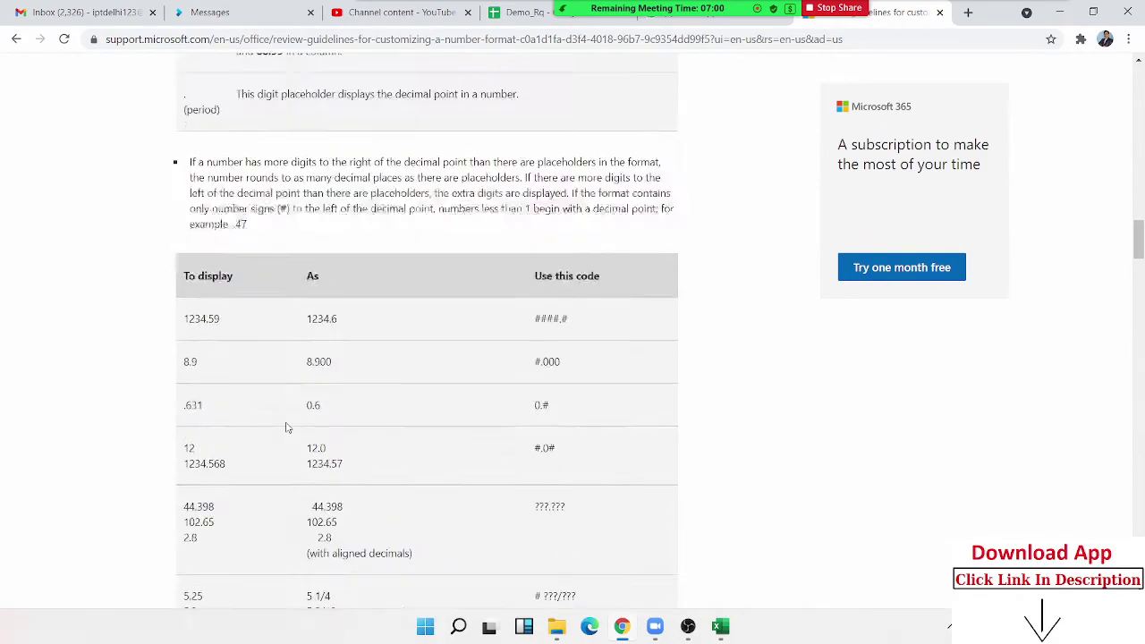
scroll(286, 427, up, 5)
scroll(286, 428, up, 2)
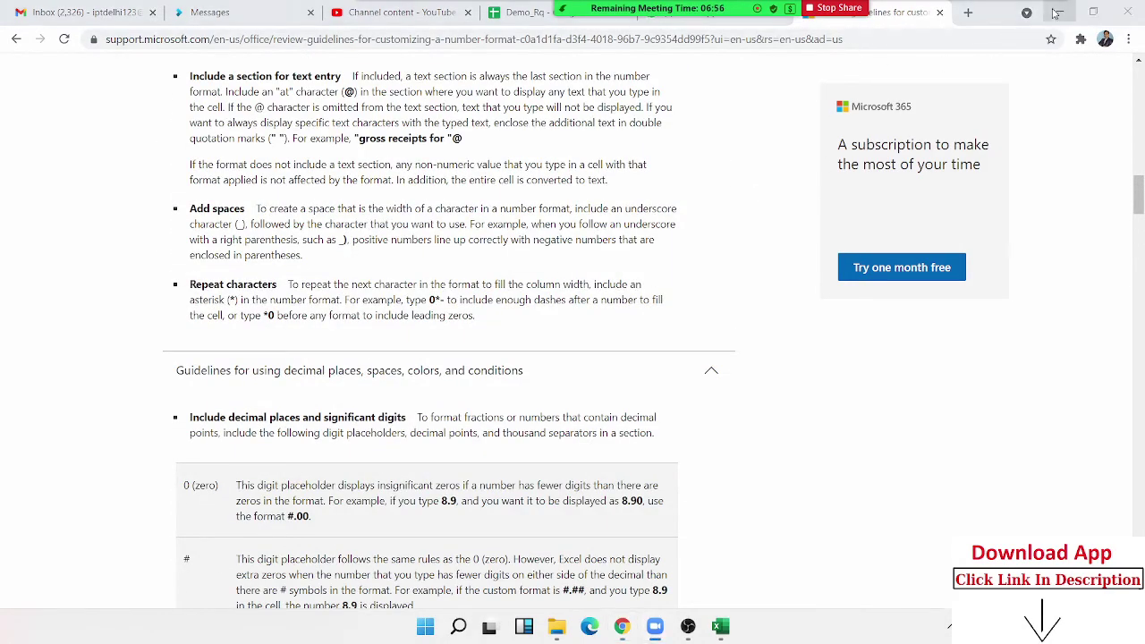
click(1058, 11)
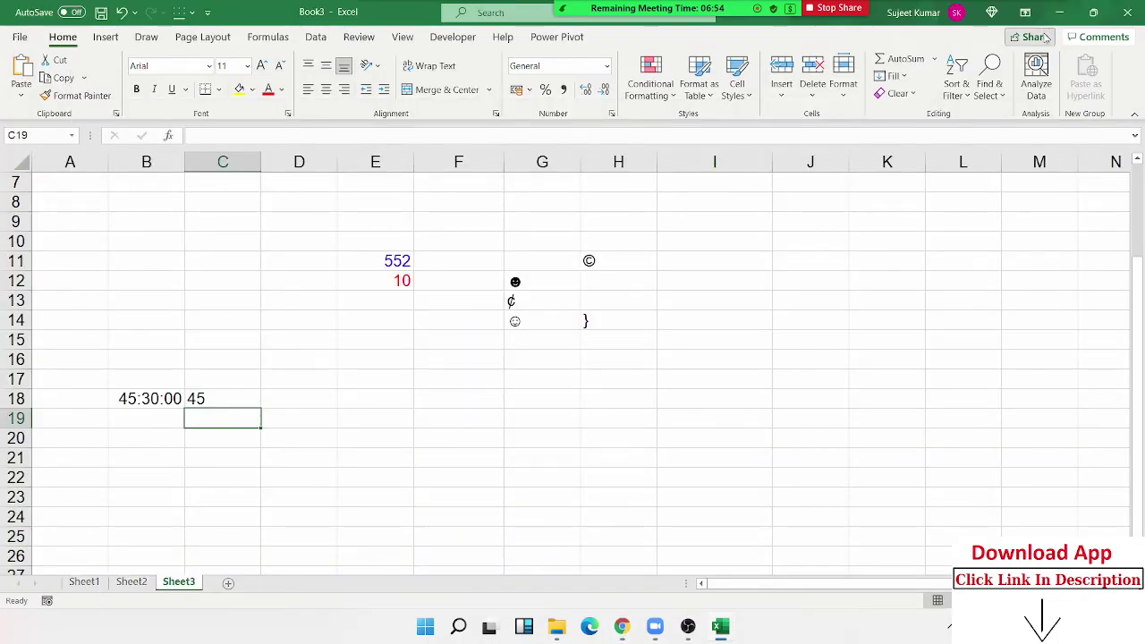
key(alt+Tab)
scroll(620, 257, up, 4)
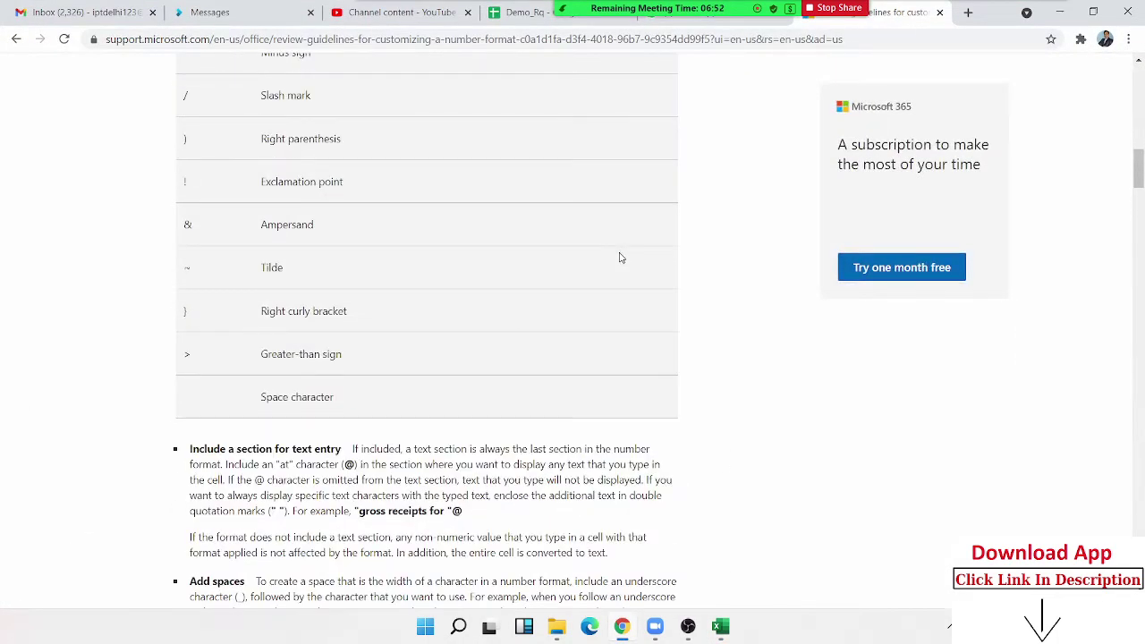
scroll(620, 257, up, 4)
scroll(620, 257, up, 4)
scroll(620, 258, up, 3)
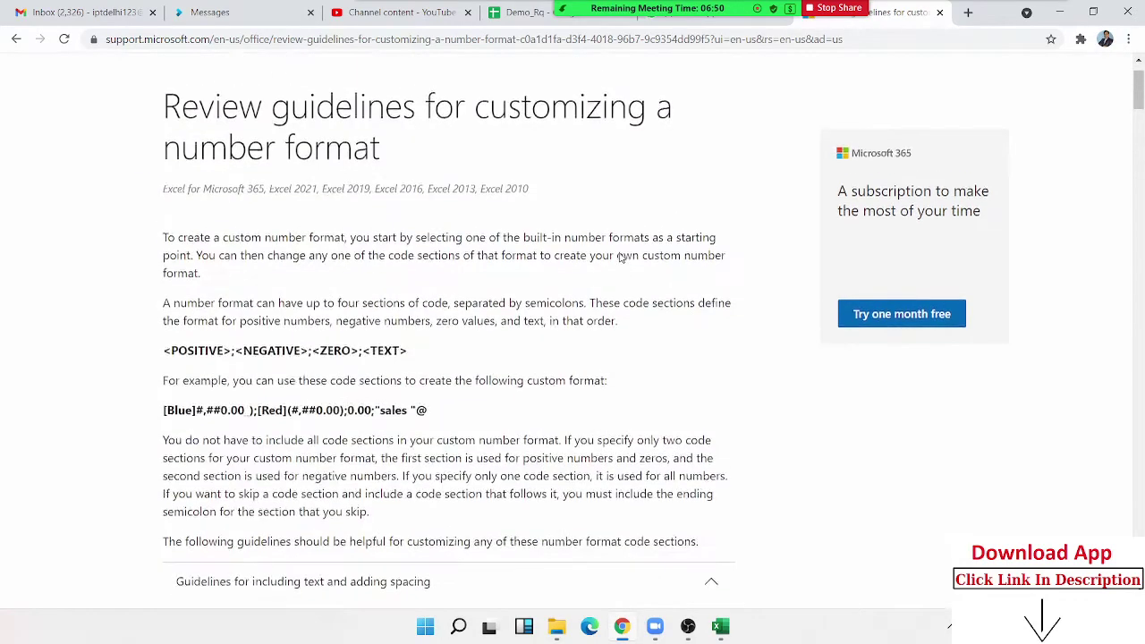
scroll(619, 258, up, 1)
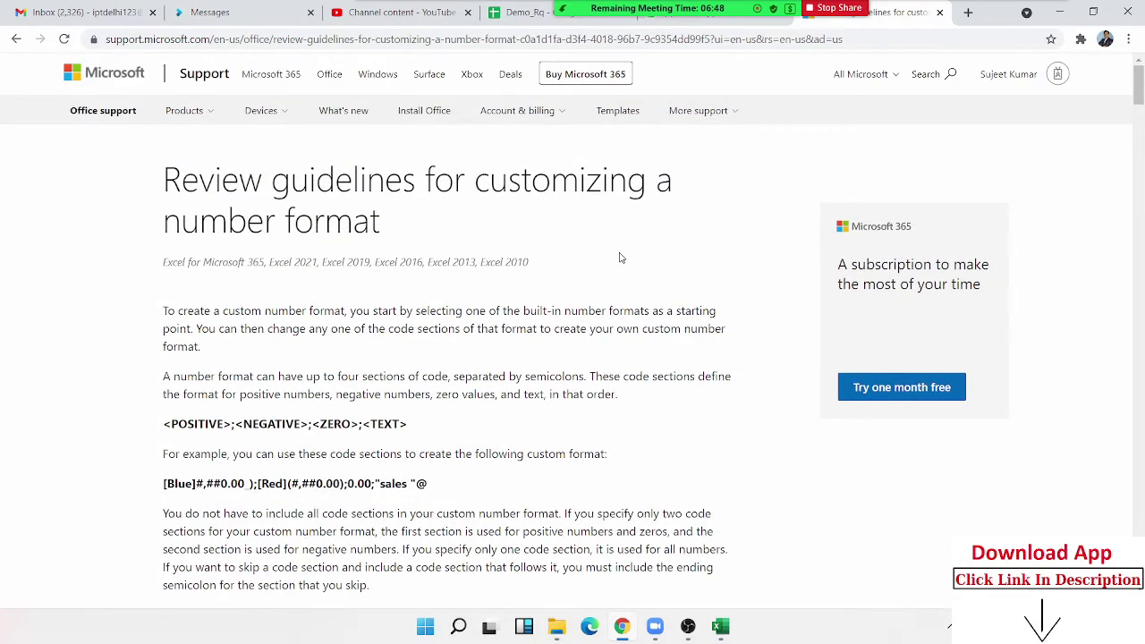
Step: Google 'indian comma format in excel' and open the Chandoo.org Indian currency format article
click(666, 41)
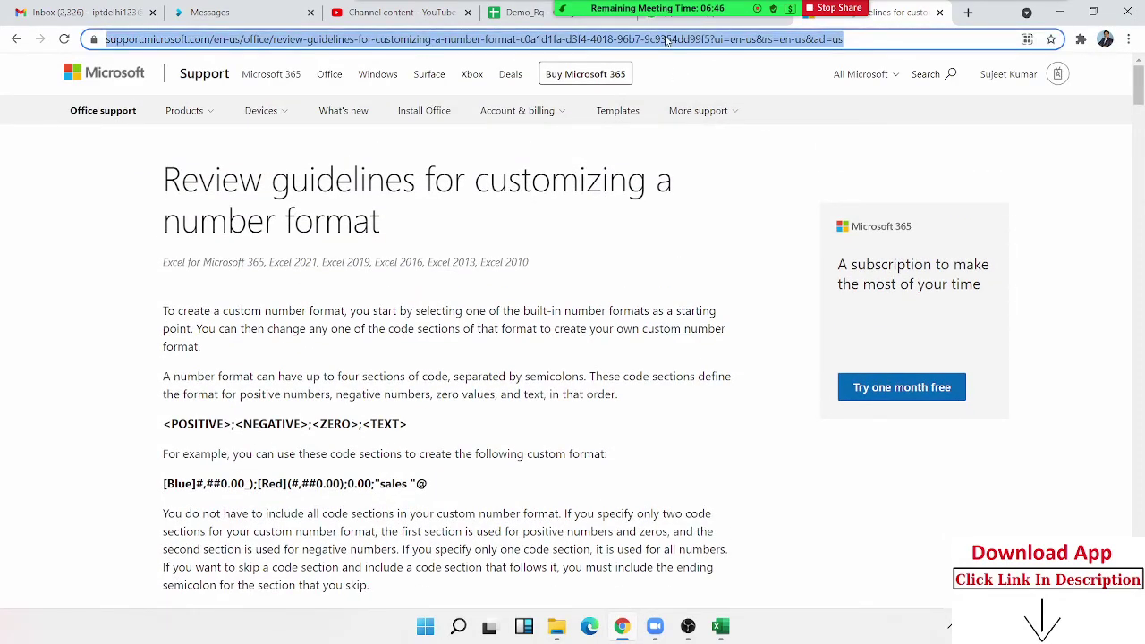
text(goo)
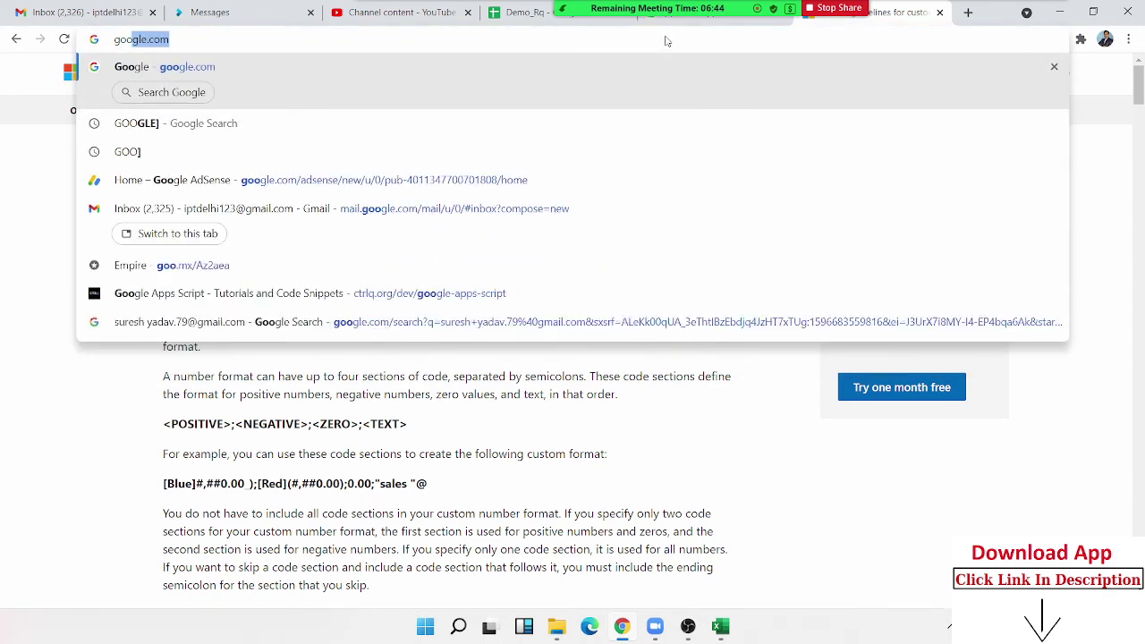
key(Return)
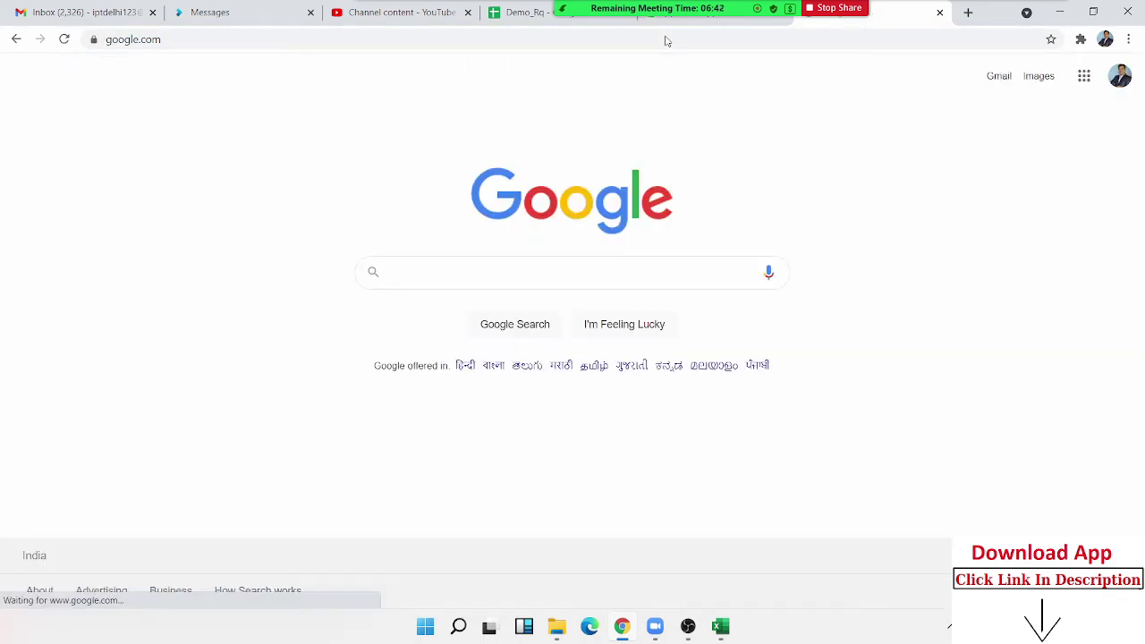
text(ind)
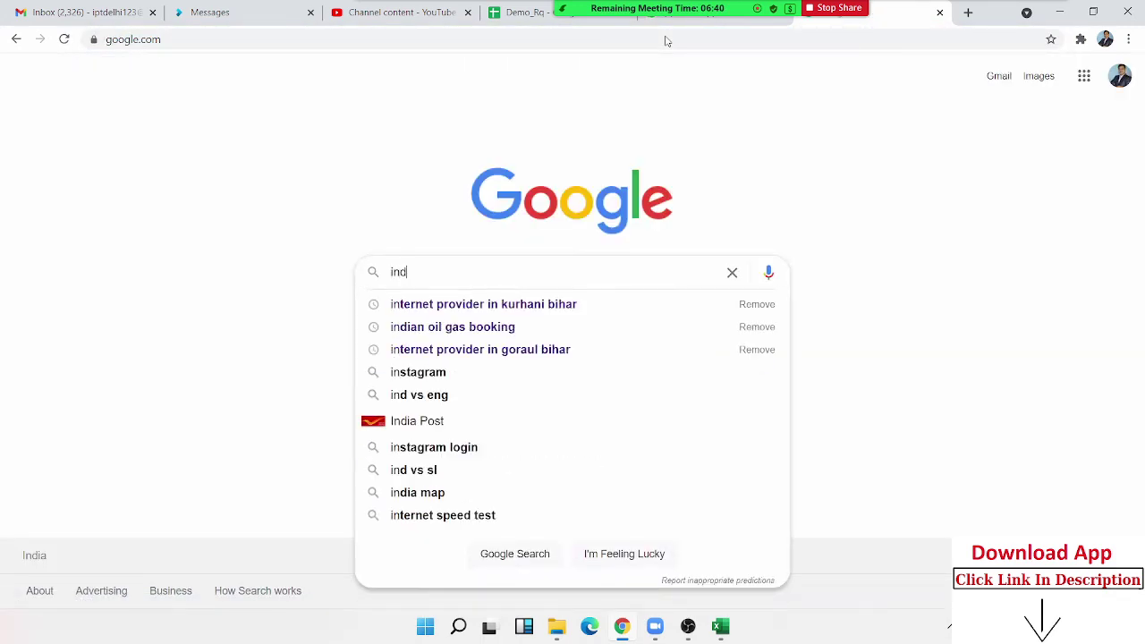
text(ian)
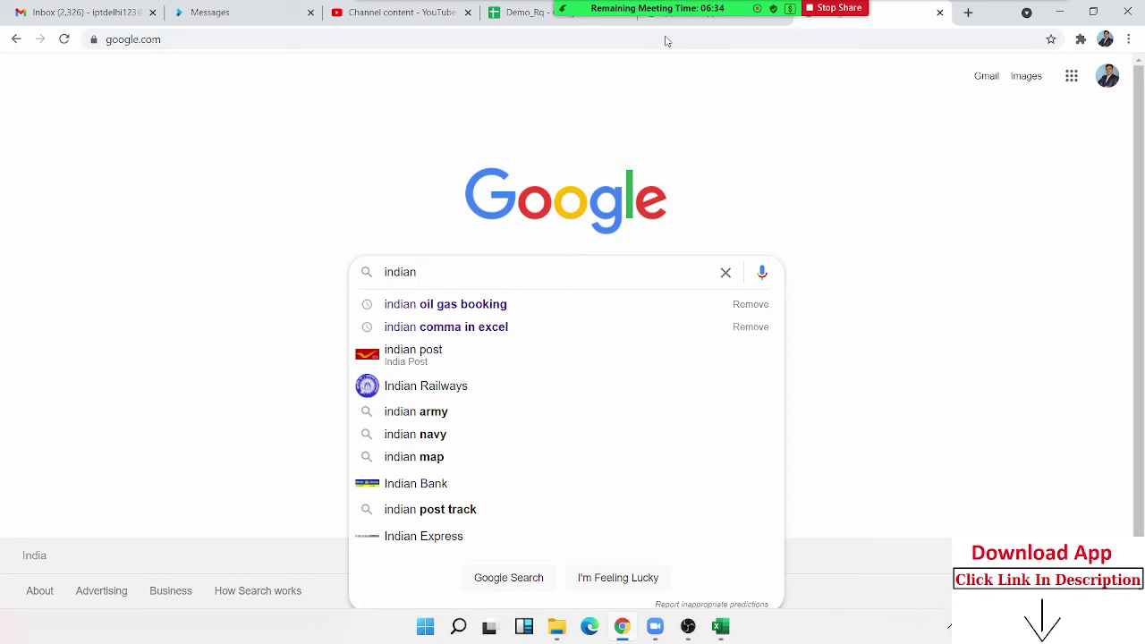
key(Down)
key(Down)
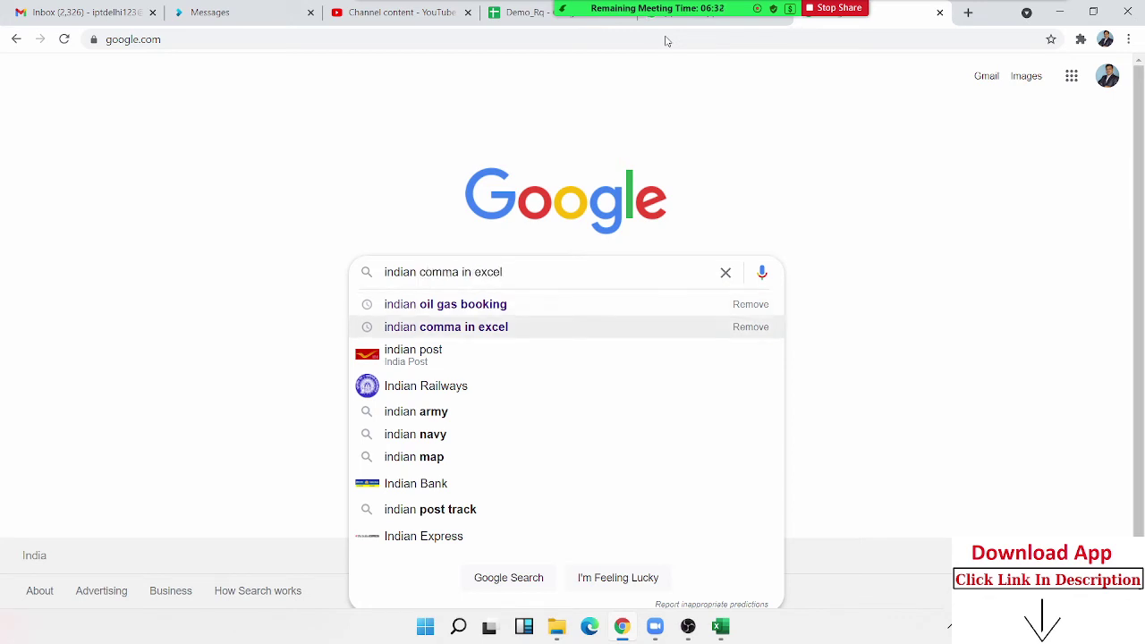
key(BackSpace)
key(BackSpace)
key(BackSpace)
key(BackSpace)
key(BackSpace)
key(BackSpace)
key(BackSpace)
key(BackSpace)
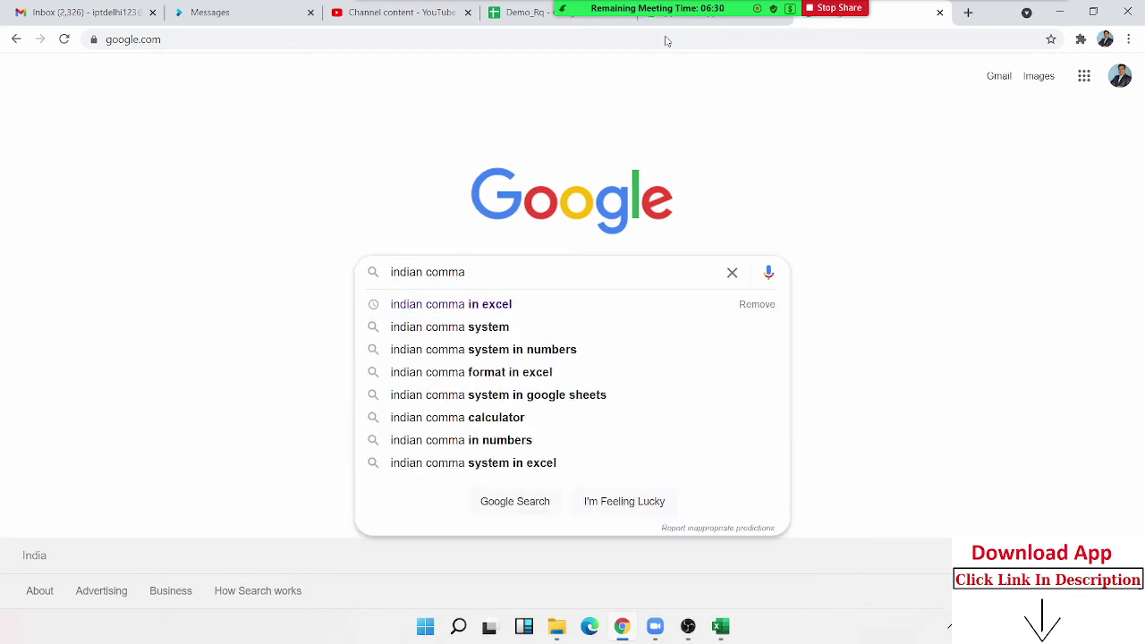
text(for)
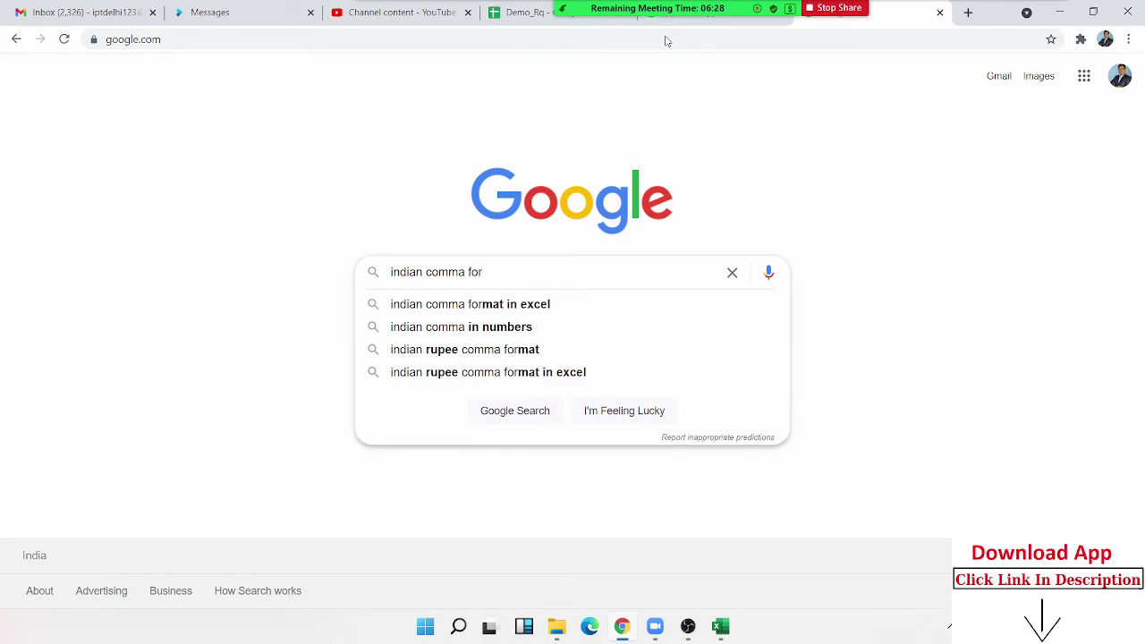
key(Down)
key(Return)
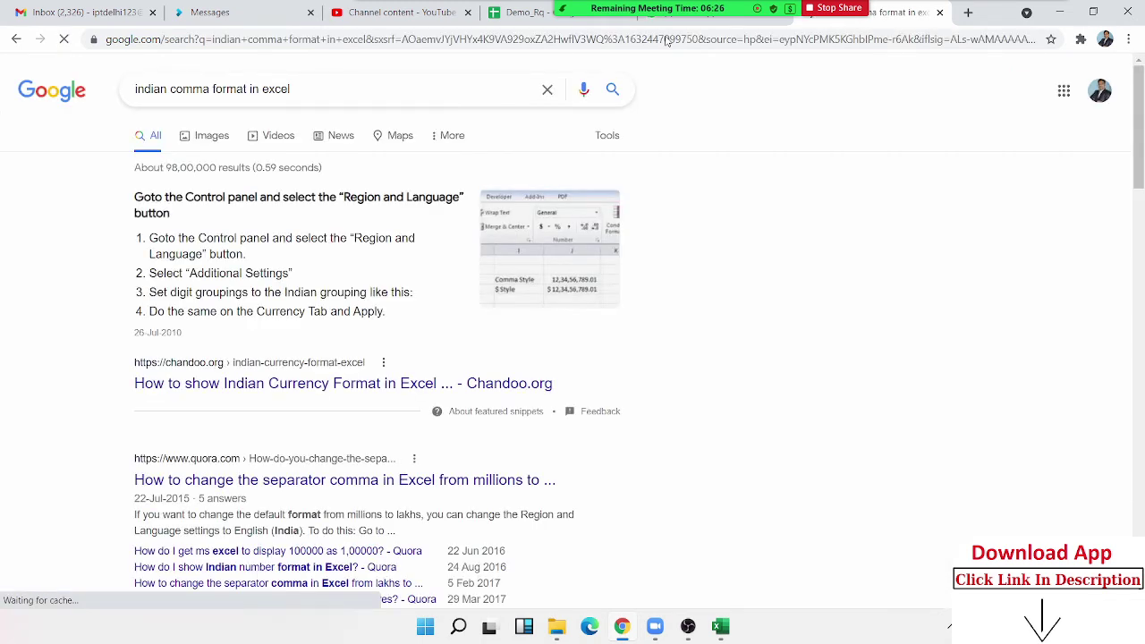
click(385, 382)
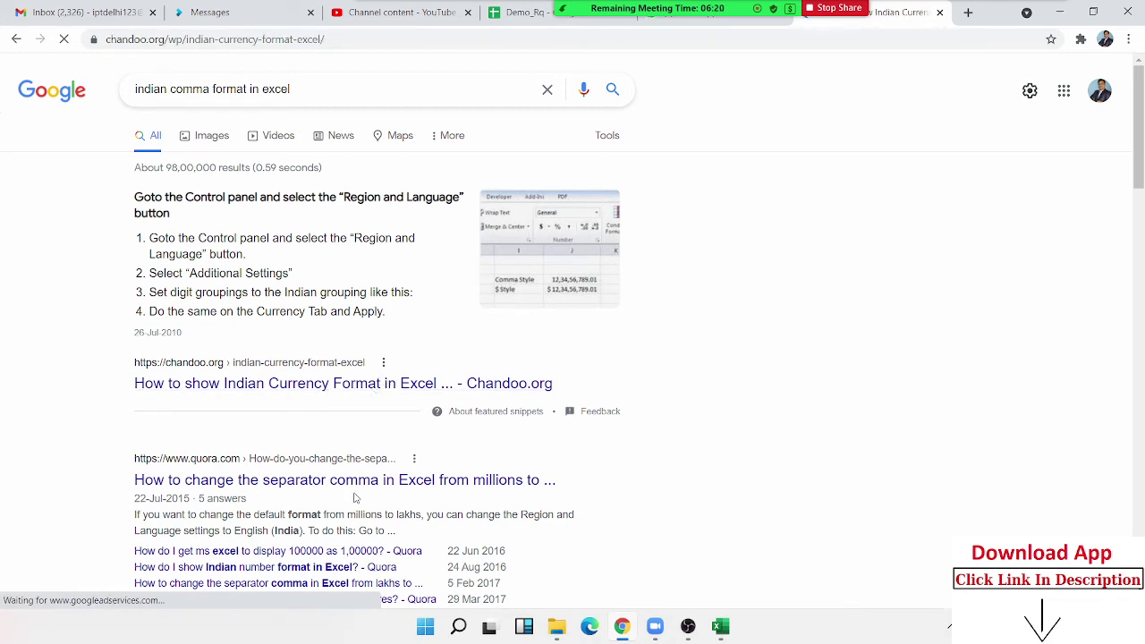
Step: Enter 10000 in cell F19 and apply Comma Style to it
key(alt+Tab)
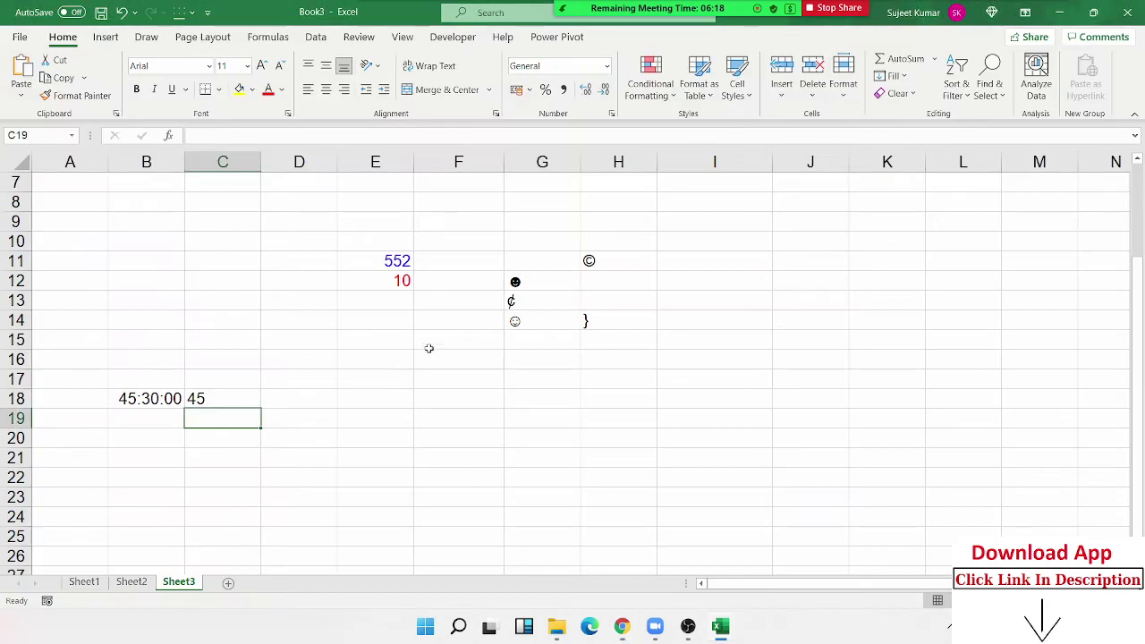
click(451, 413)
text(10)
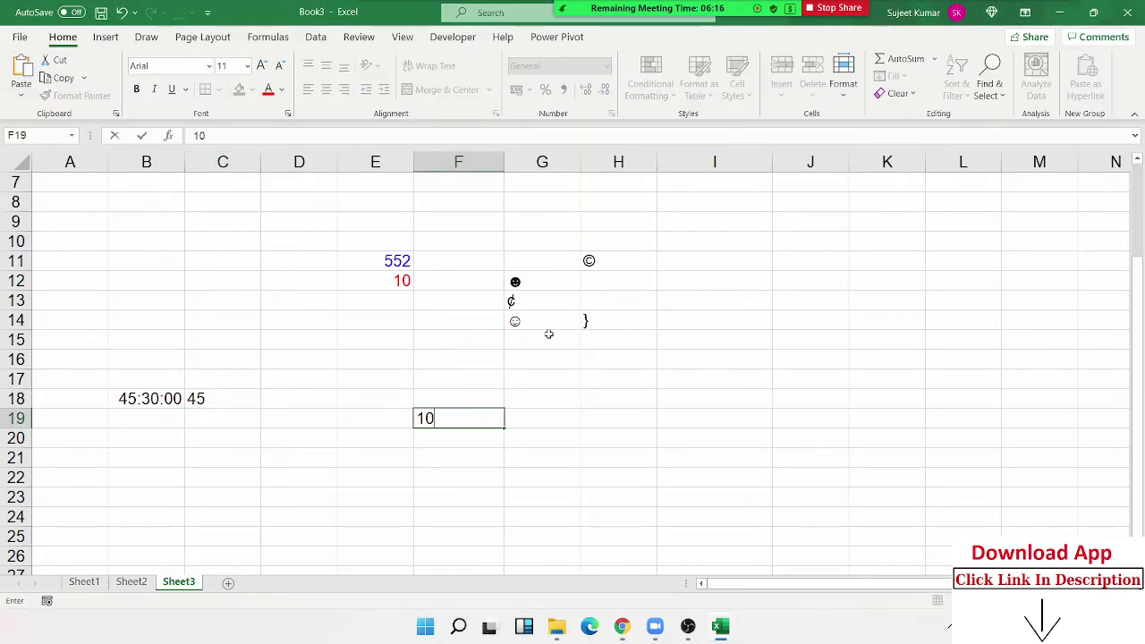
text(000)
key(Return)
key(Up)
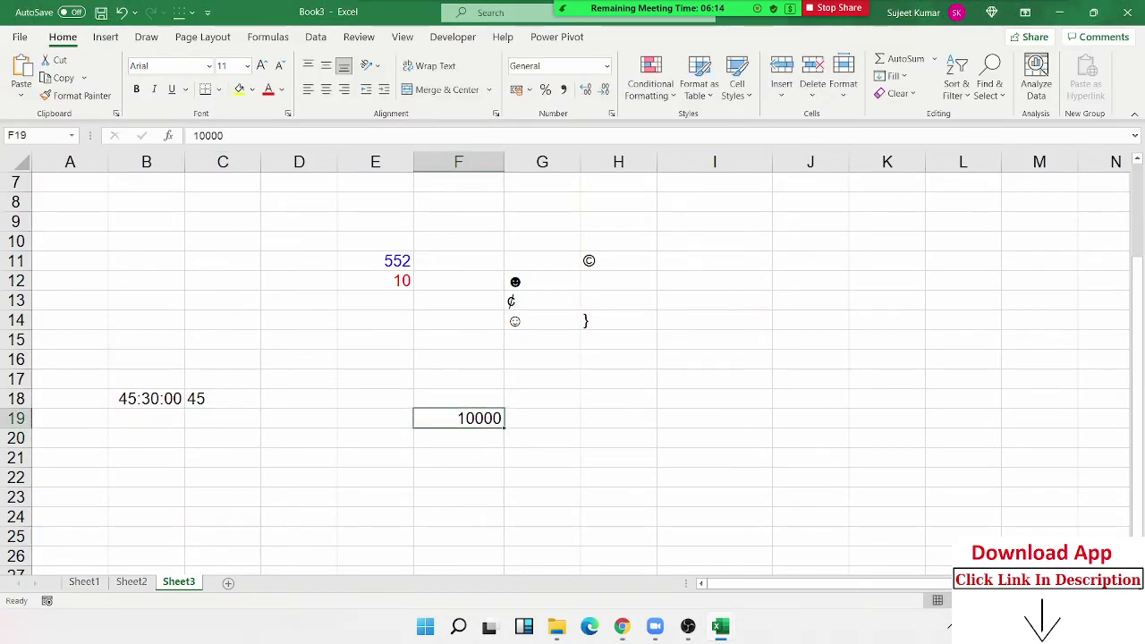
click(566, 88)
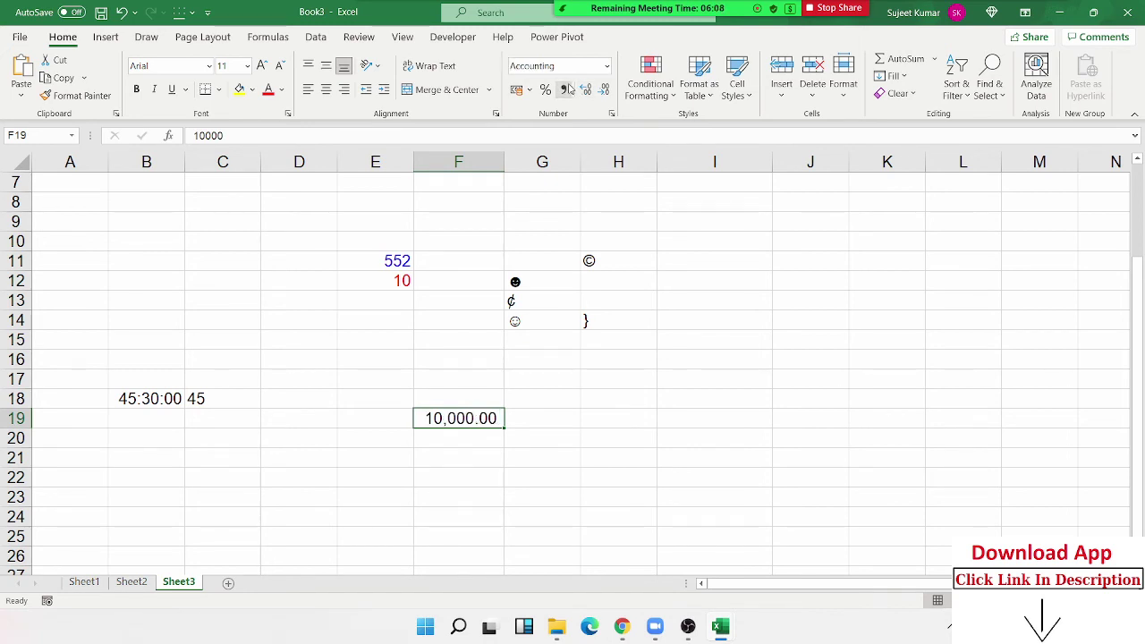
Step: Replace F19's value with 101000 and widen column F so it fits
key(ctrl+z)
text(10)
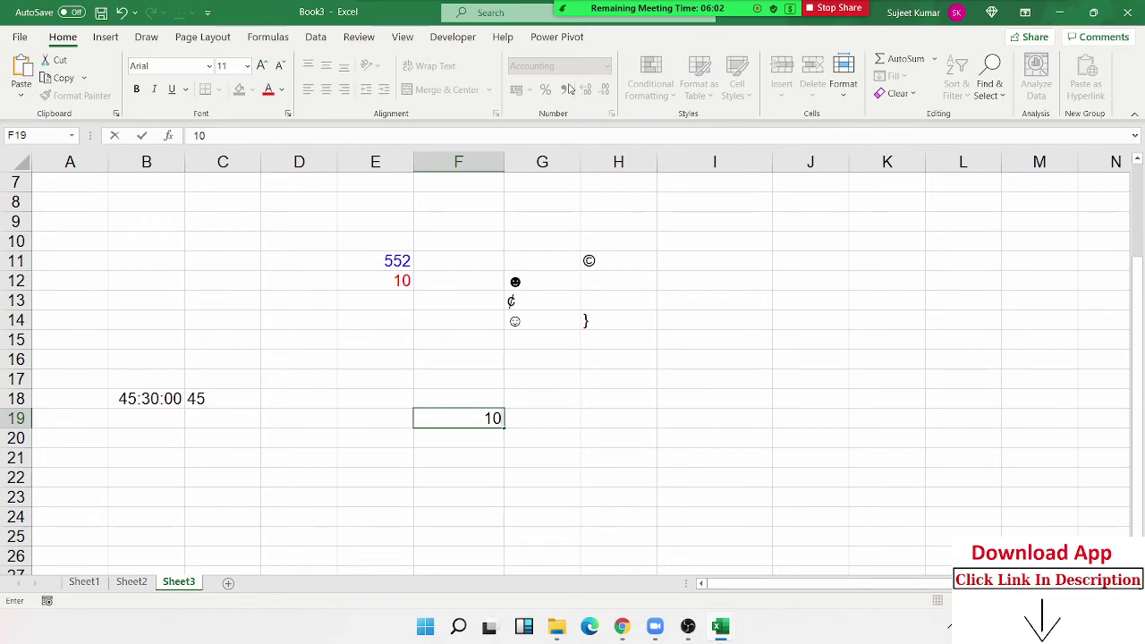
text(1000)
key(Return)
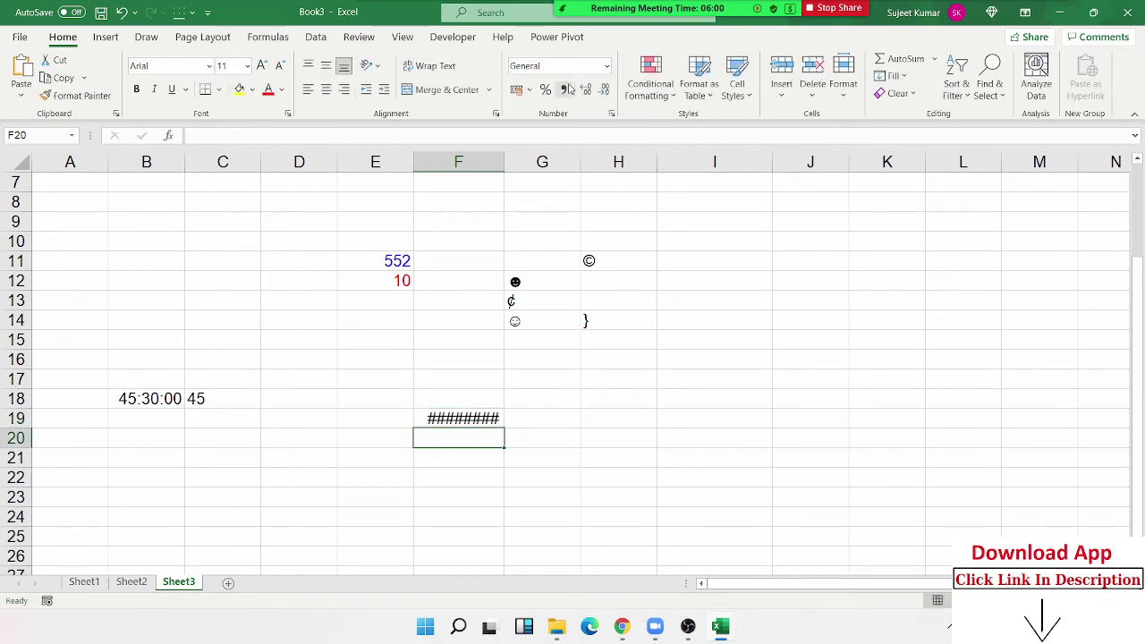
drag(507, 168, 515, 168)
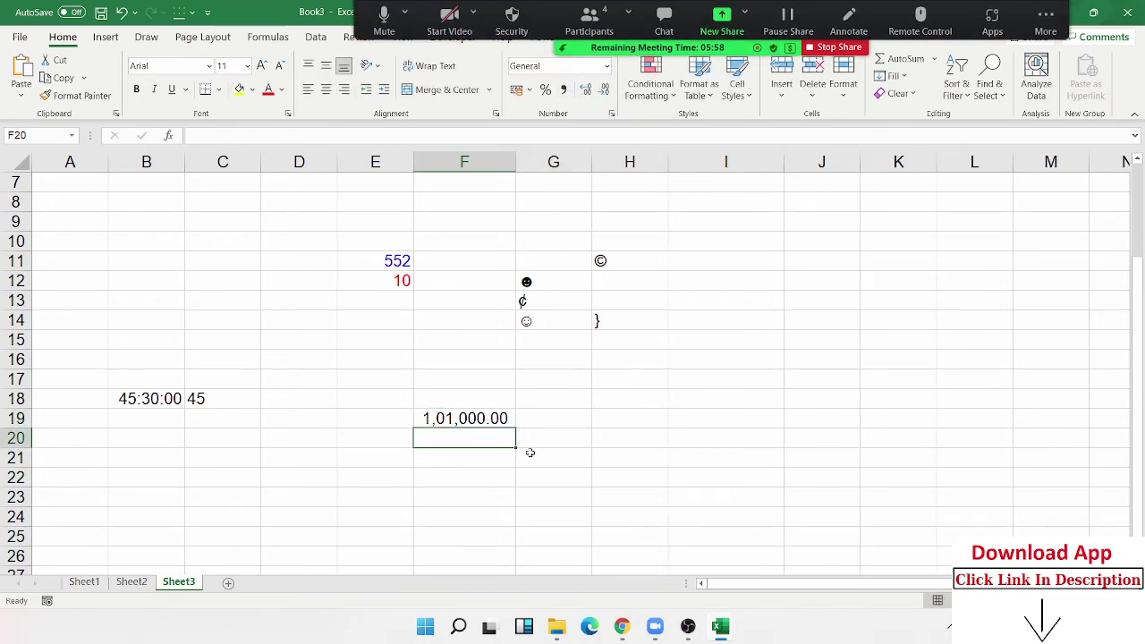
click(558, 473)
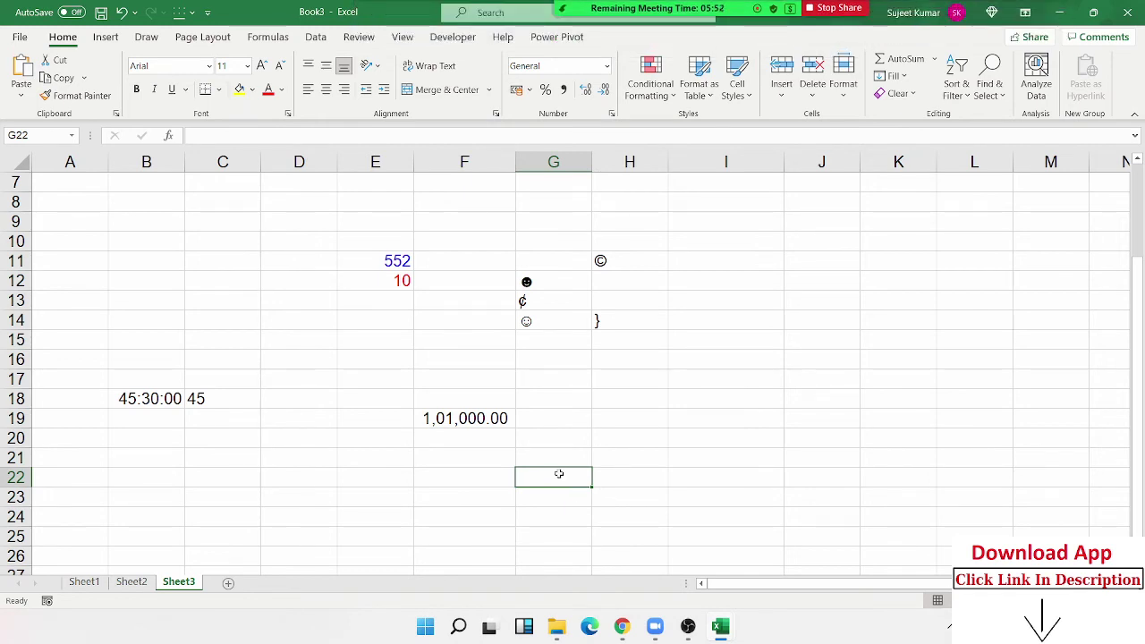
Step: Re-edit F19 and delete the stray 0 from its value
click(465, 415)
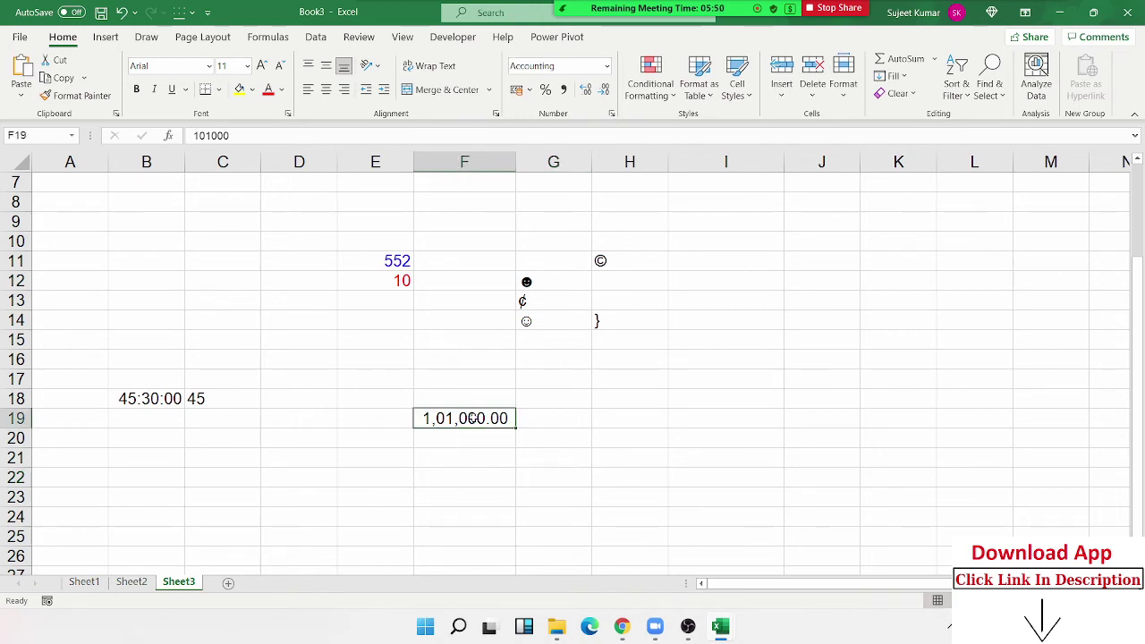
double_click(481, 417)
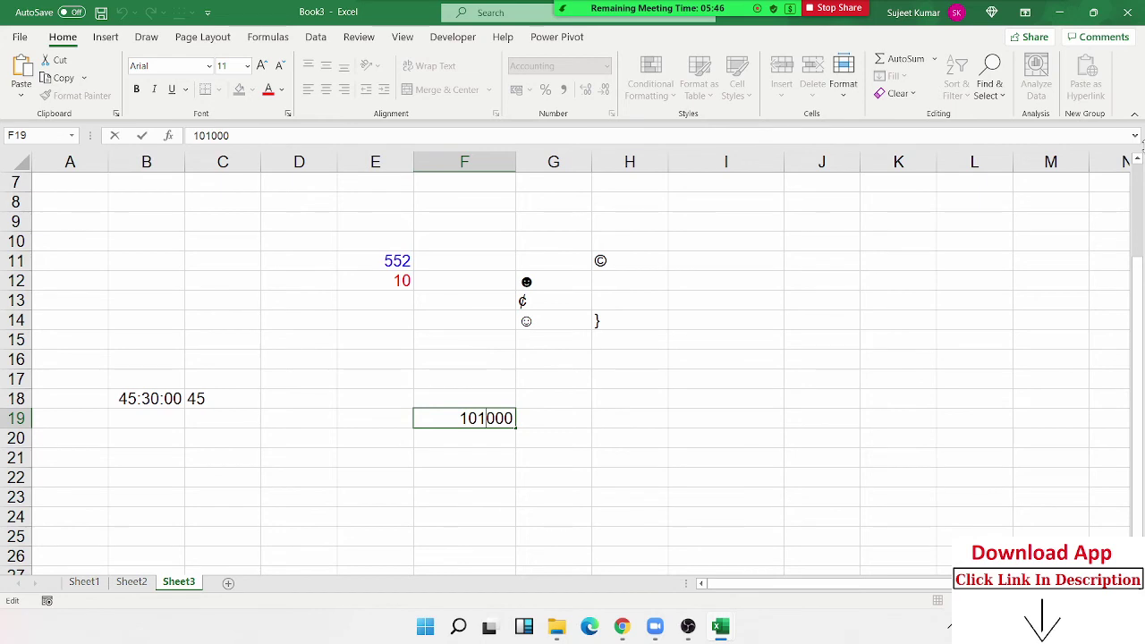
key(Return)
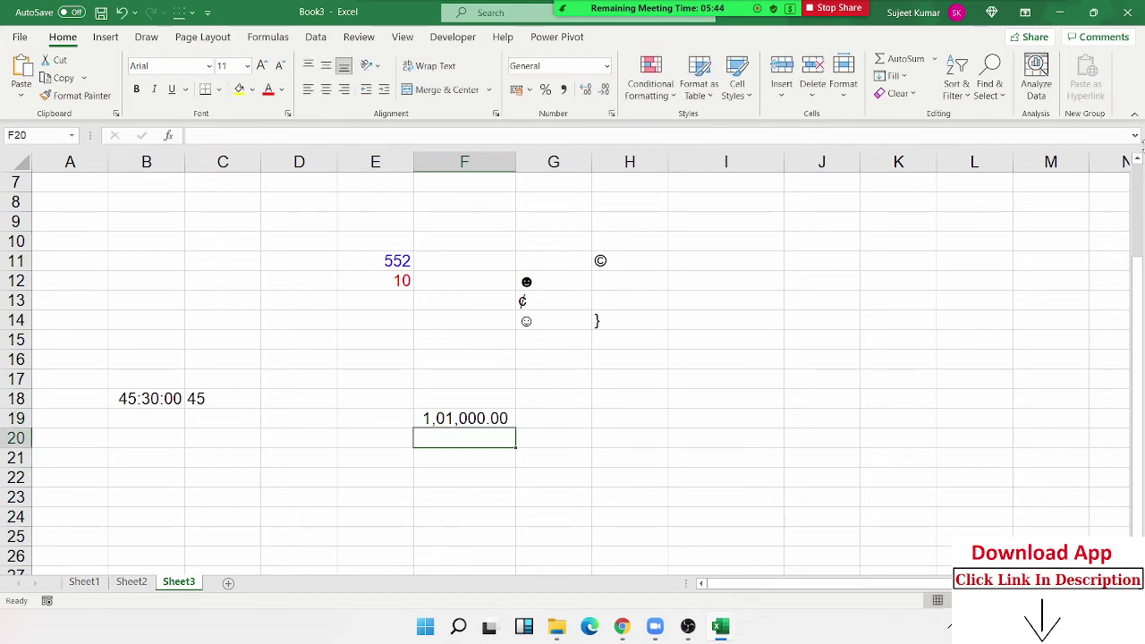
click(464, 417)
double_click(464, 418)
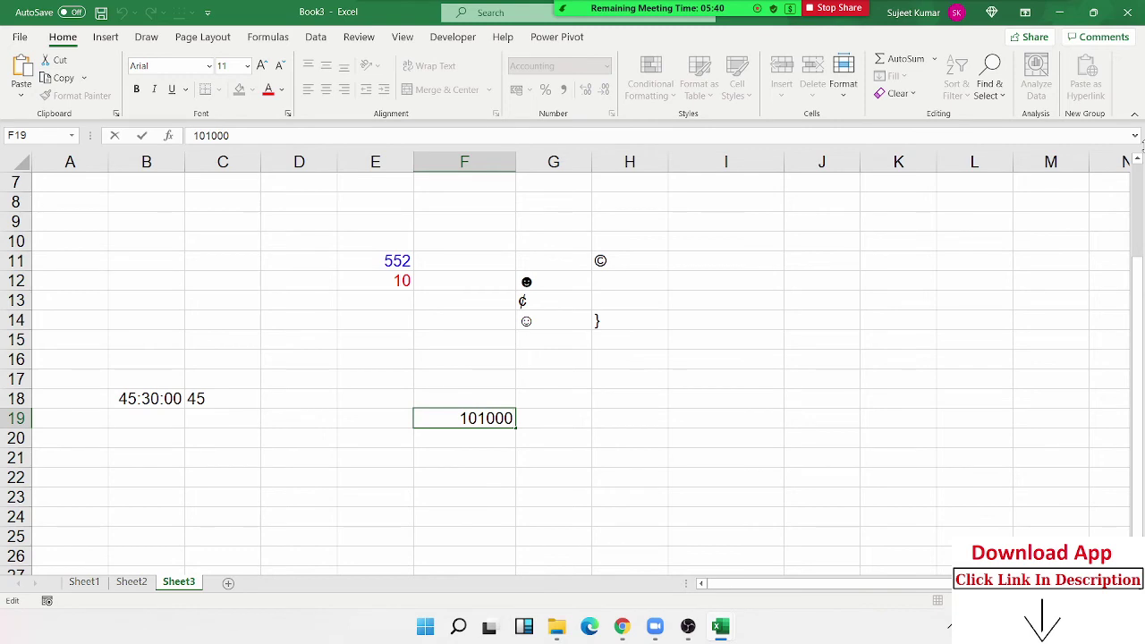
key(Left)
key(Left)
key(BackSpace)
key(Return)
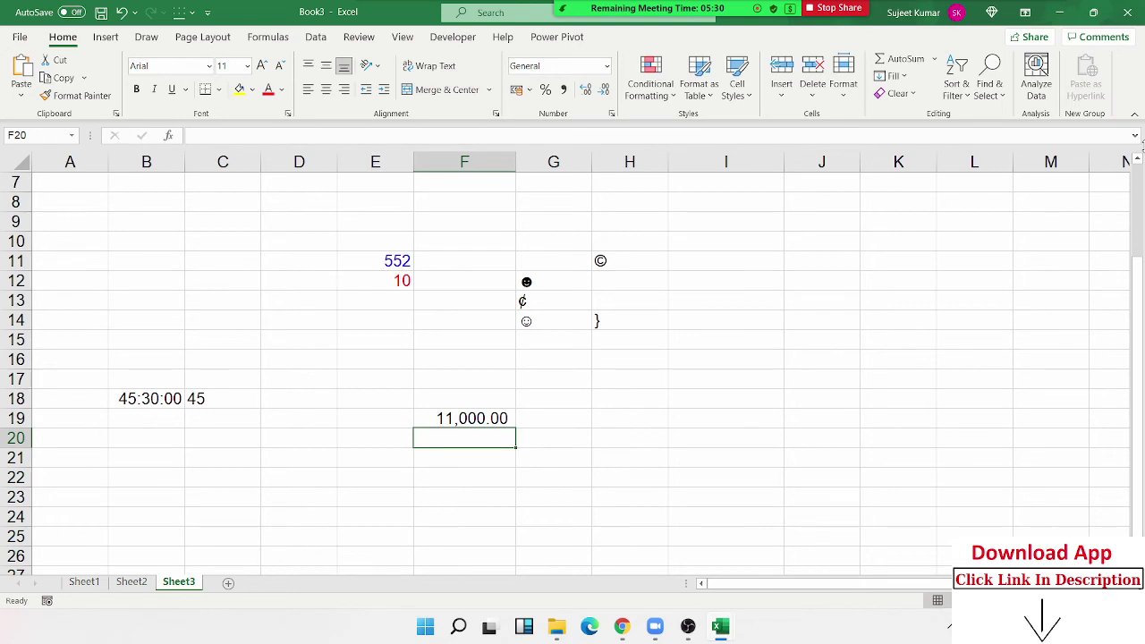
Step: Add a 0 to F19 so it holds 110000, shown as 1,10,000.00
click(464, 418)
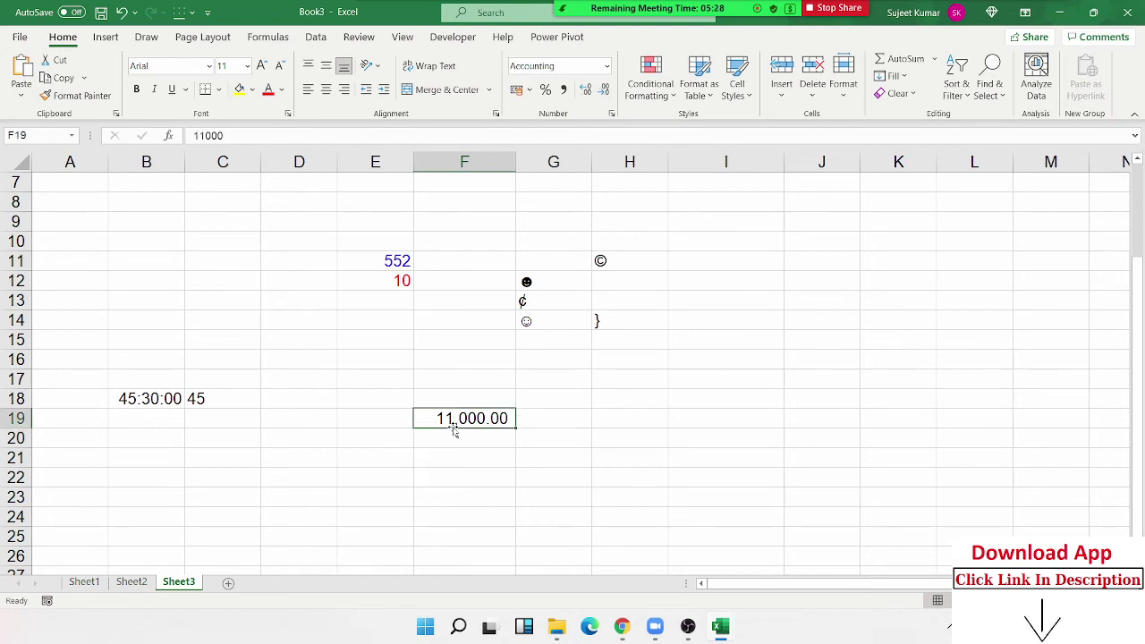
double_click(484, 418)
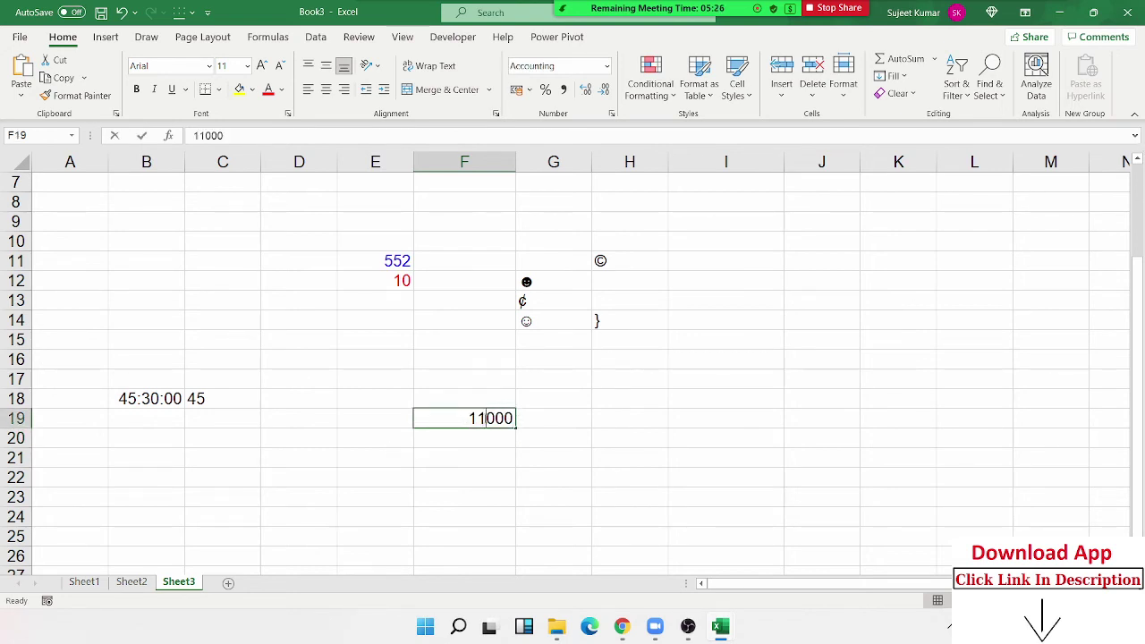
text(0)
key(Return)
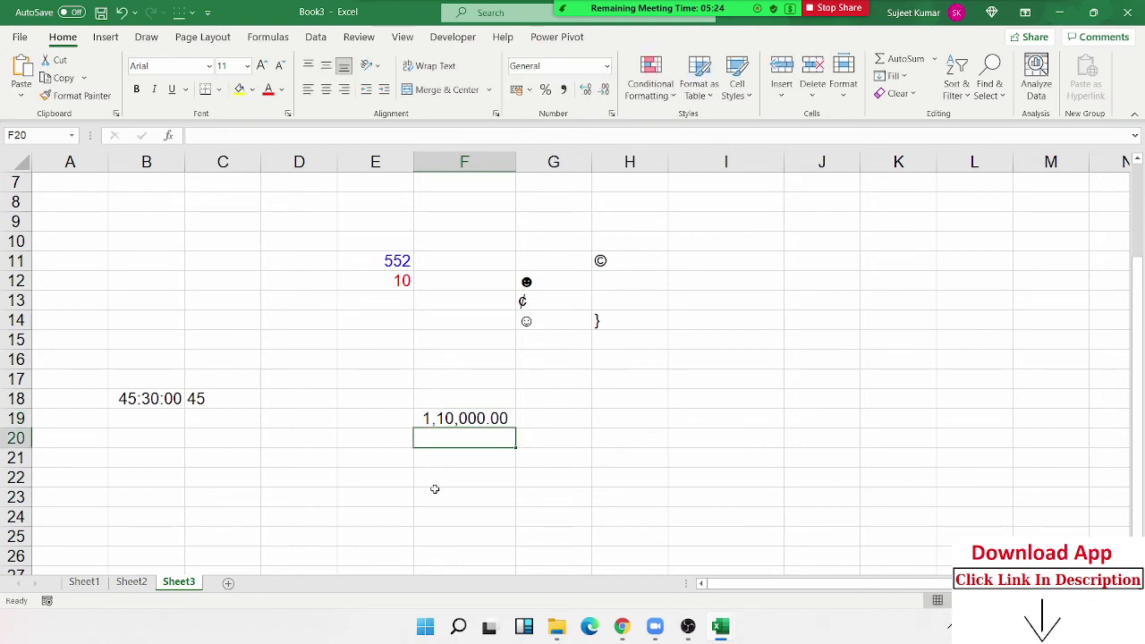
click(444, 477)
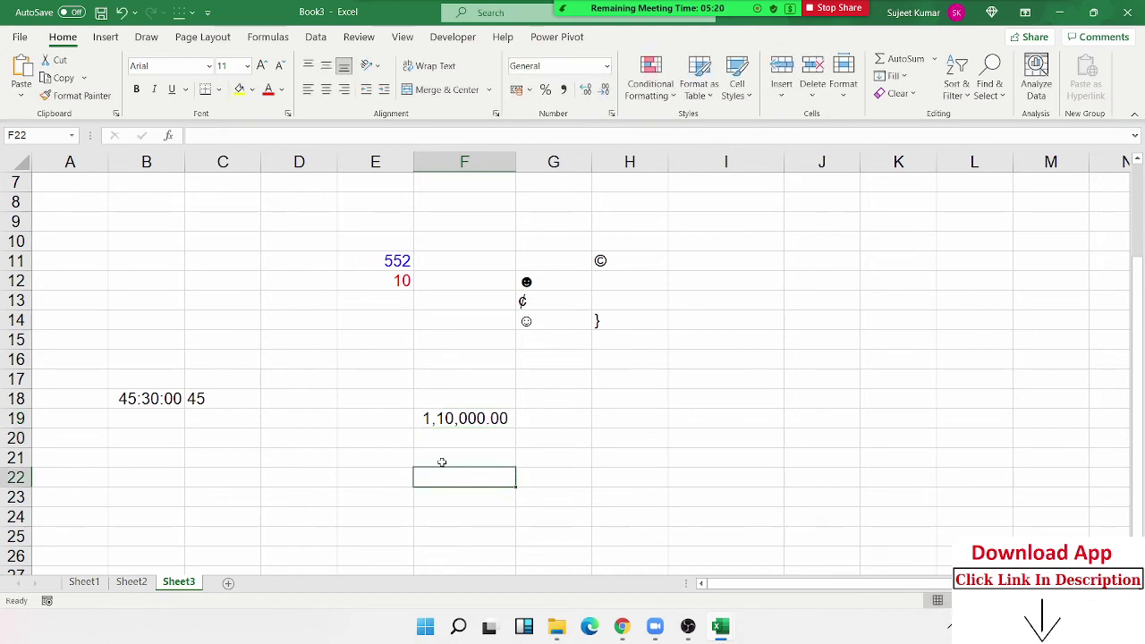
Step: Enter 5740000 in H17 and apply Comma Style so it reads 57,40,000.00
click(626, 384)
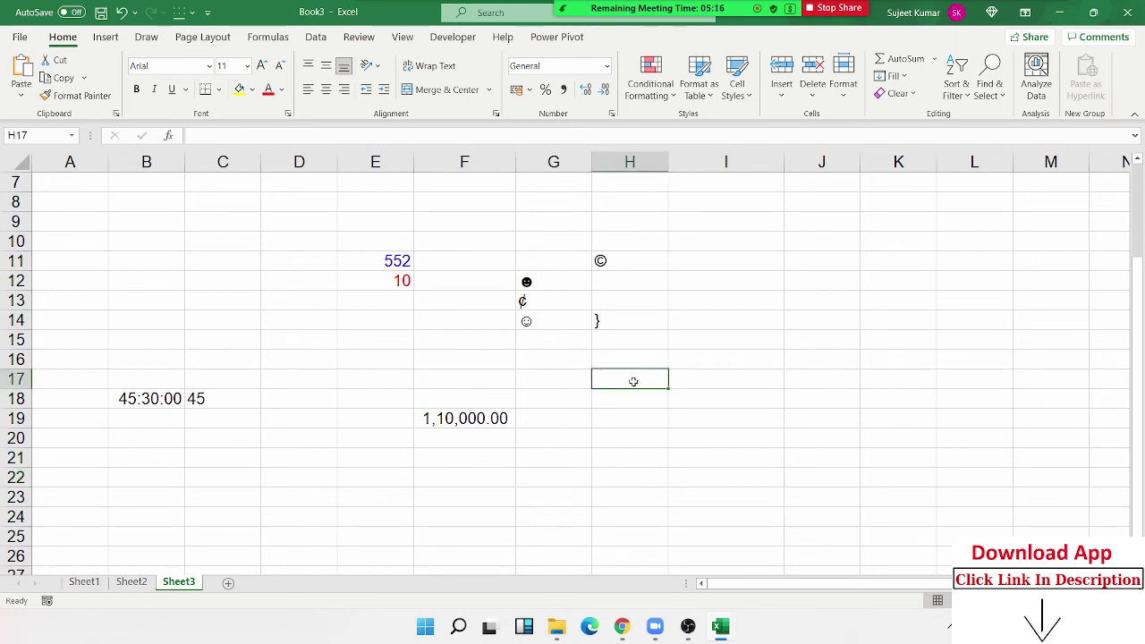
text(5)
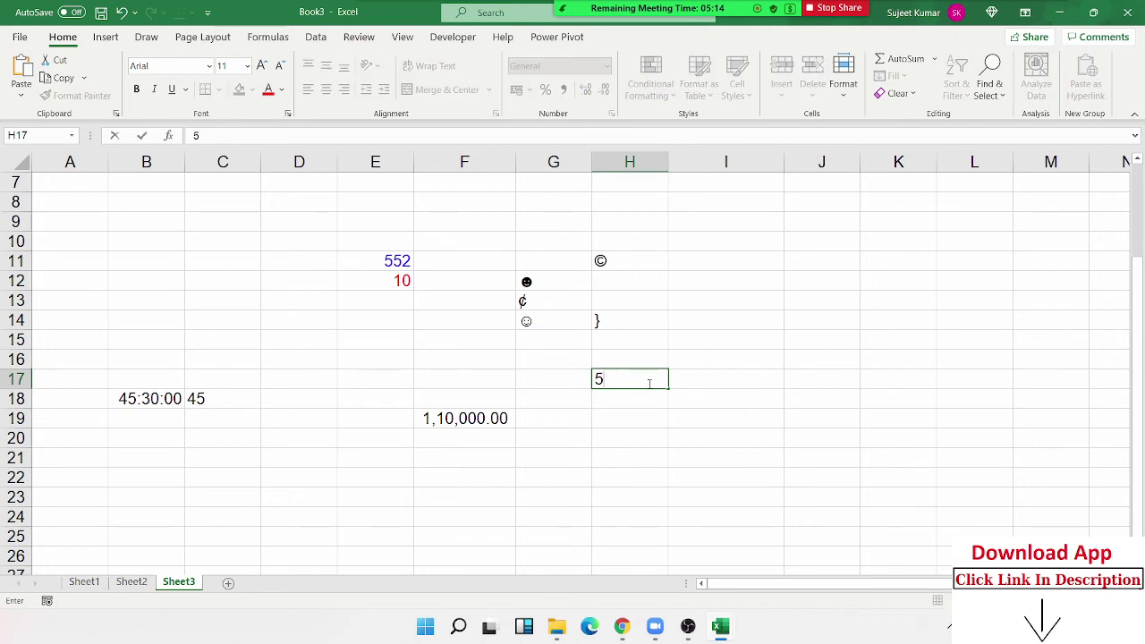
text(740000)
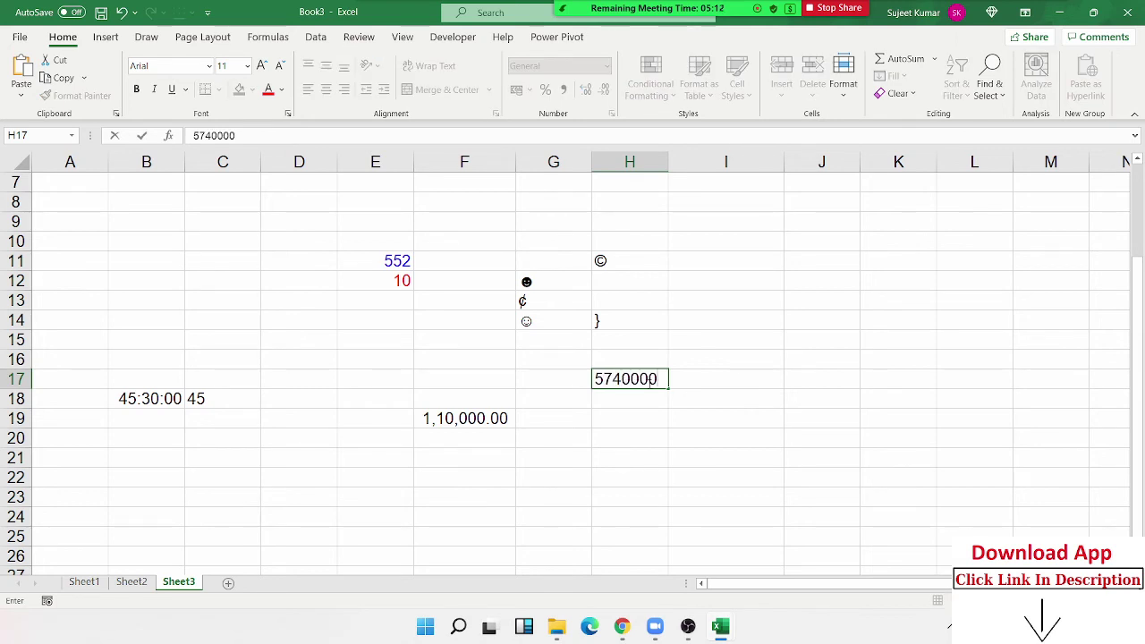
key(Return)
click(645, 383)
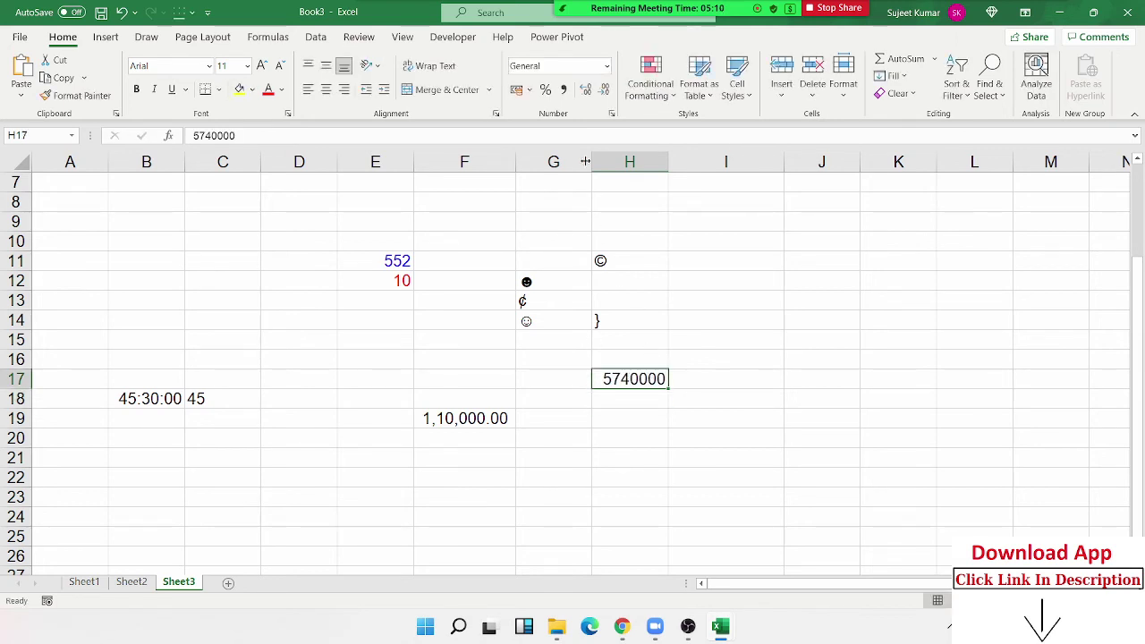
click(564, 90)
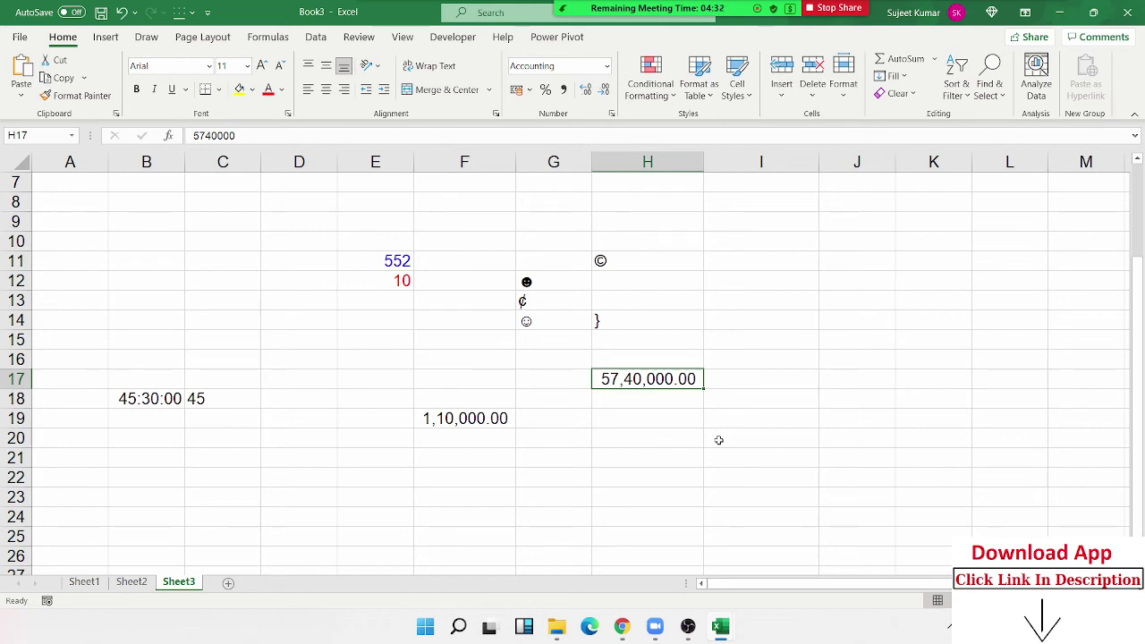
mouse_move(581, 12)
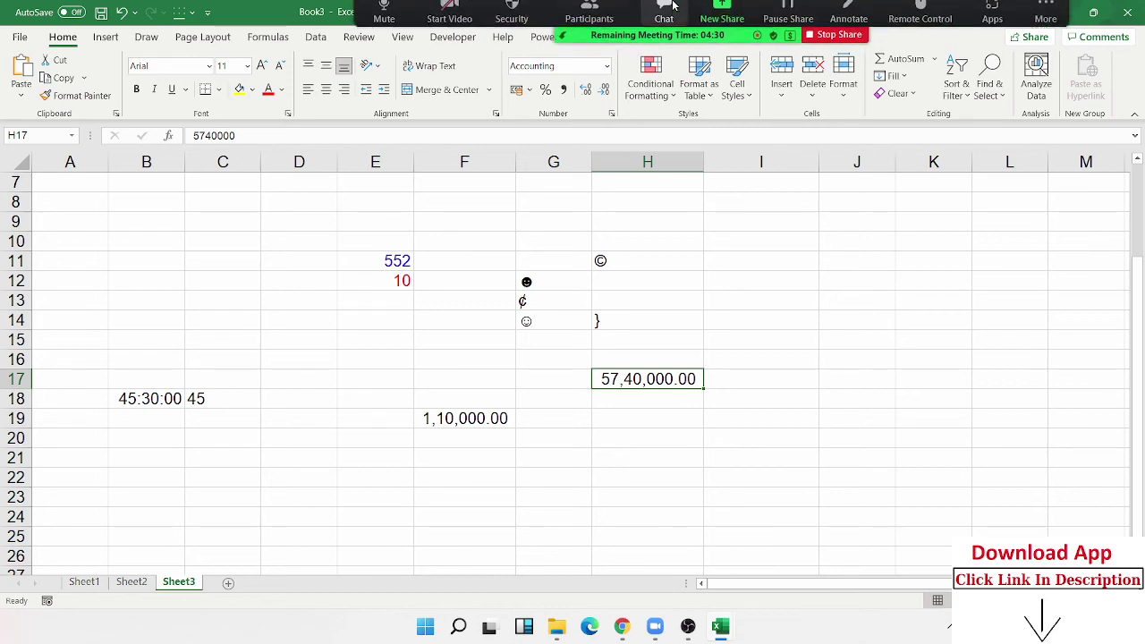
click(586, 27)
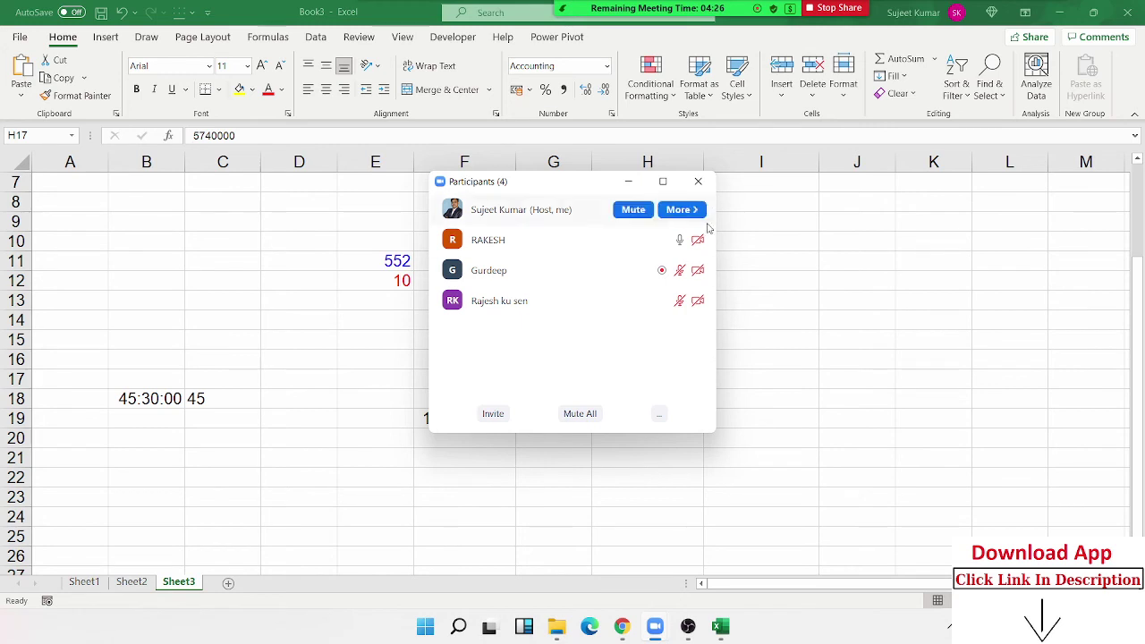
click(697, 181)
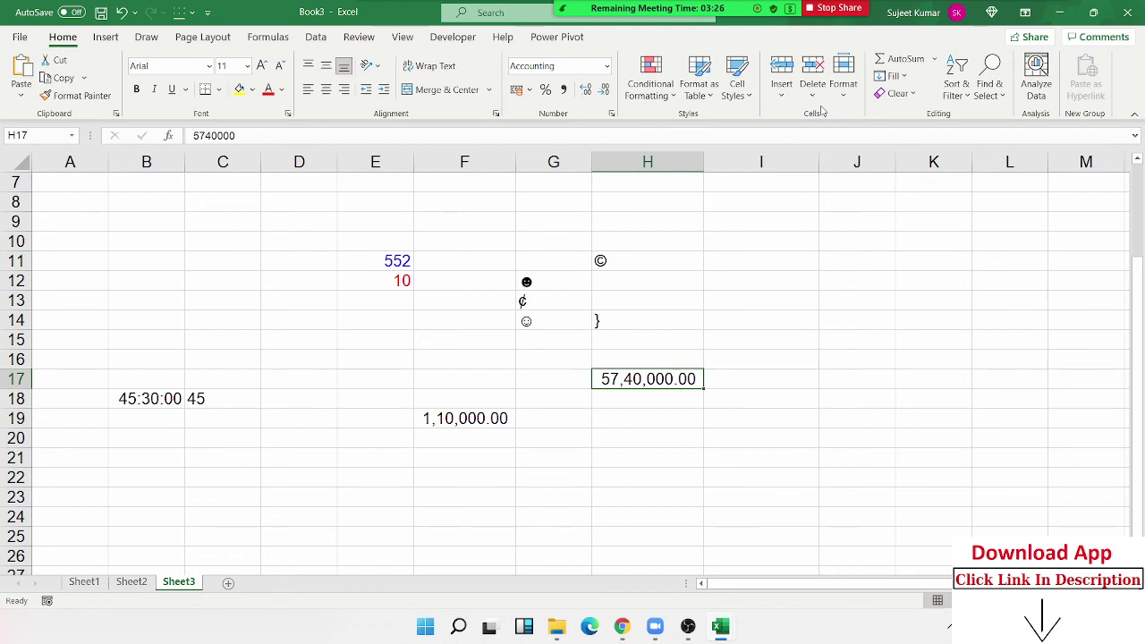
Step: Scroll the Chandoo article to the custom format code and highlight its 10000000 and 100000 conditions
click(622, 626)
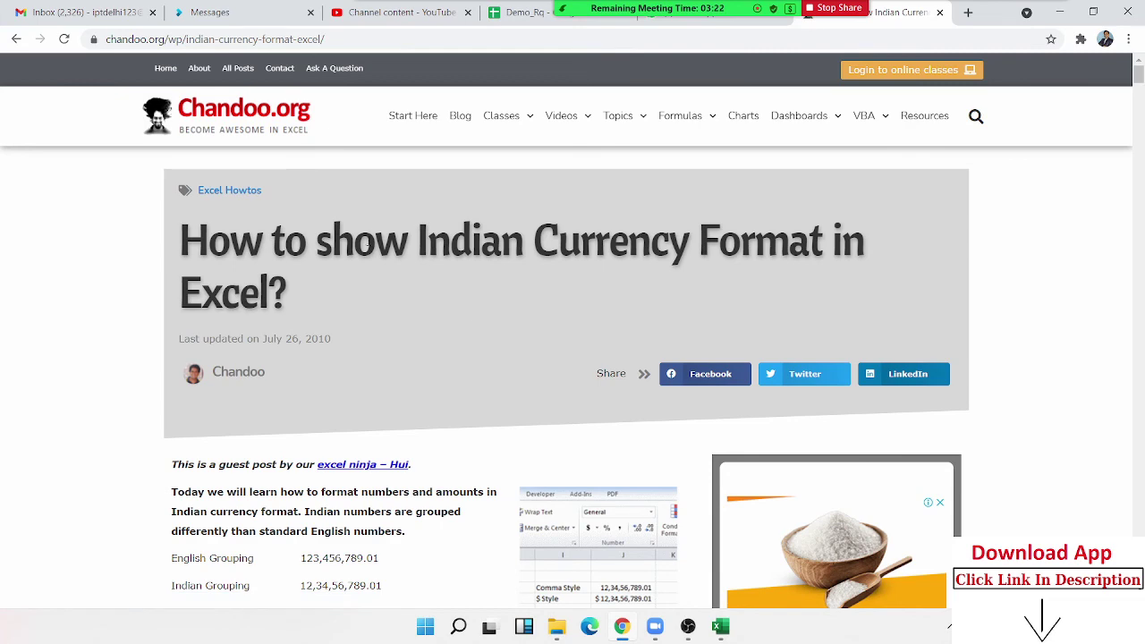
scroll(332, 187, down, 2)
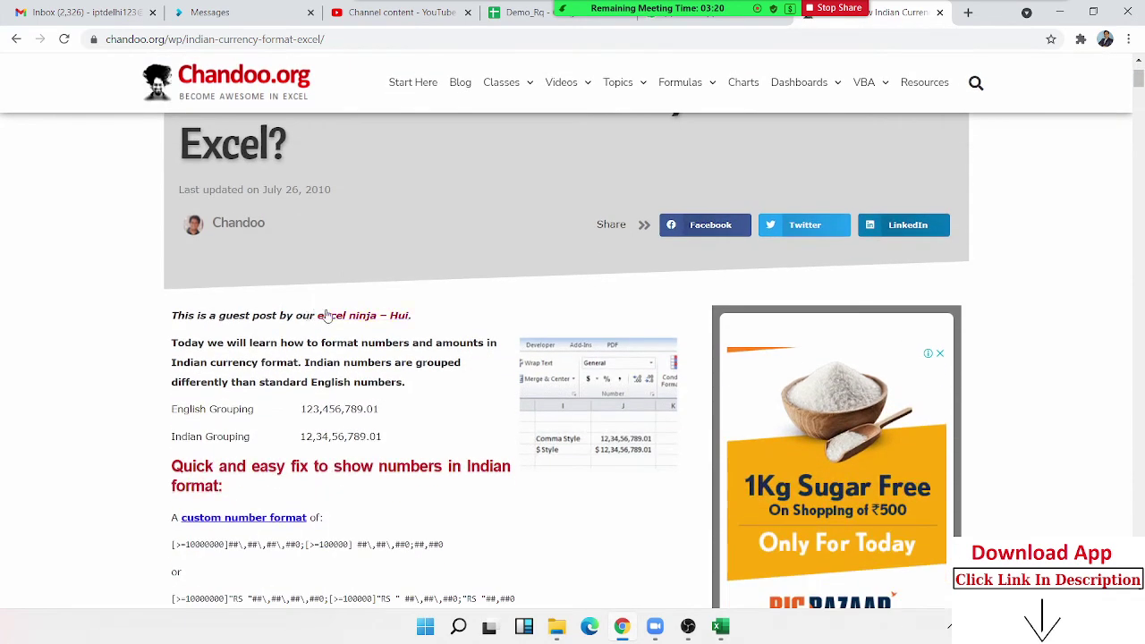
scroll(327, 331, down, 2)
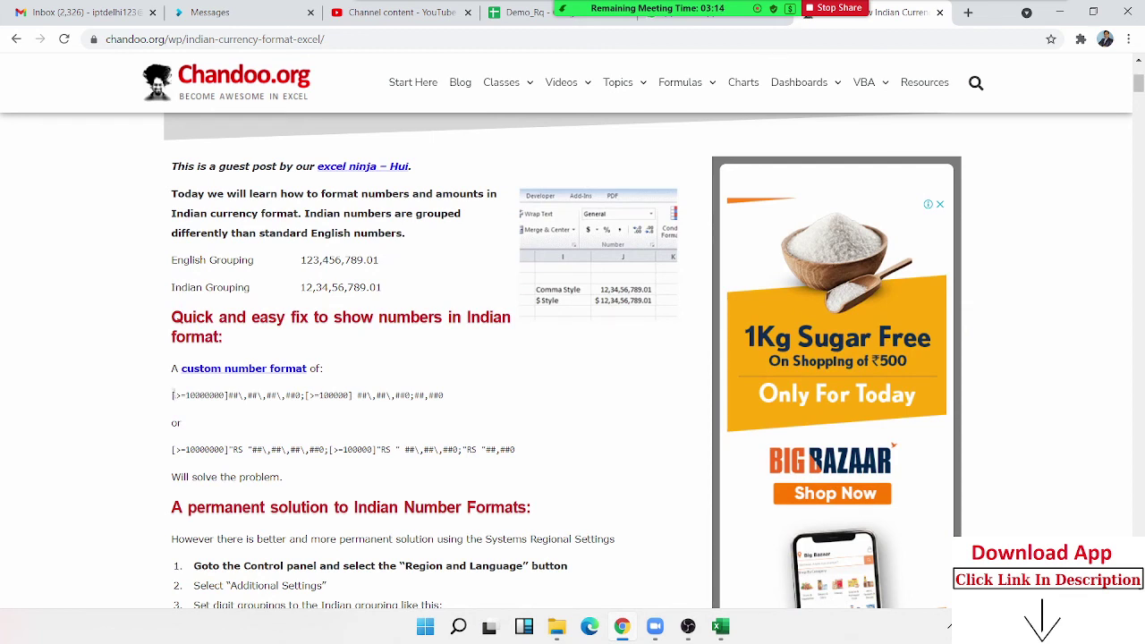
drag(170, 394, 471, 394)
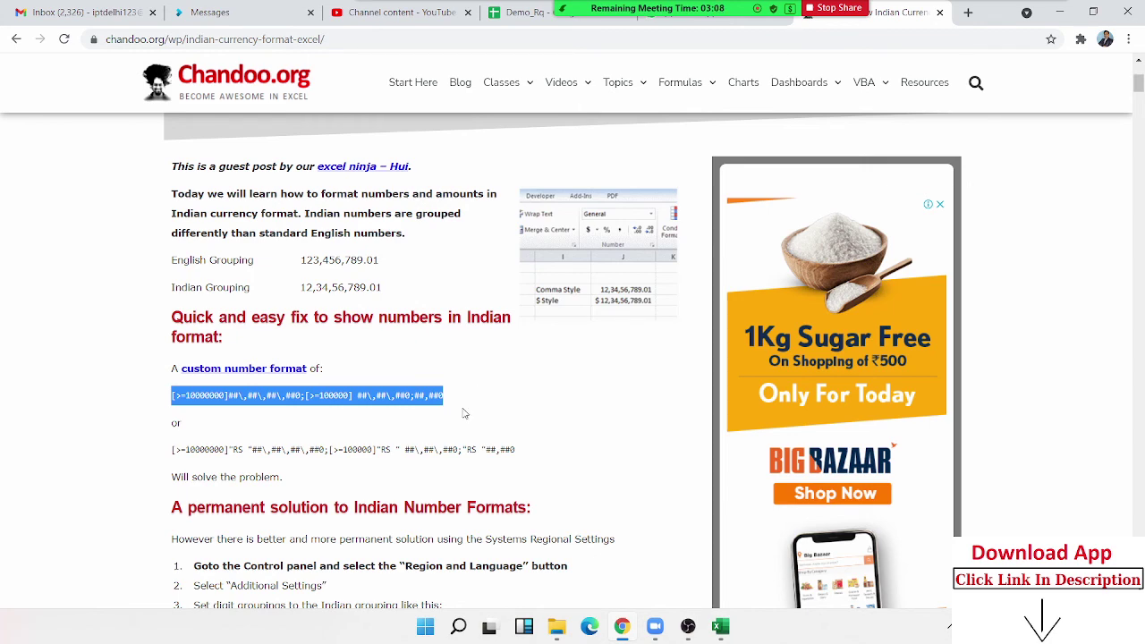
click(462, 413)
scroll(402, 409, down, 2)
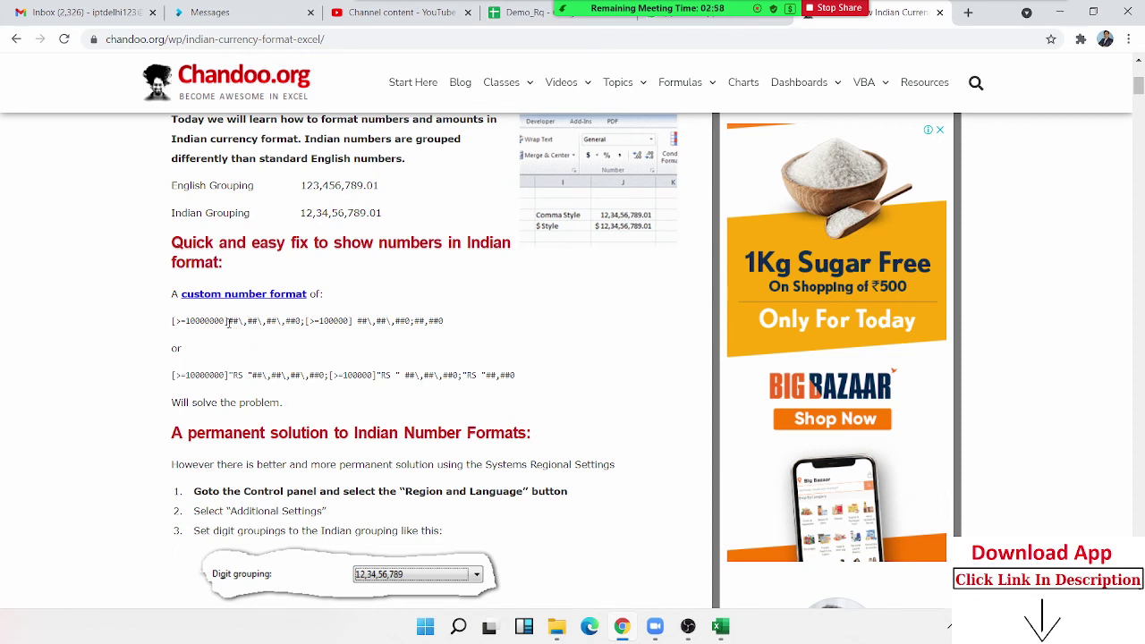
drag(228, 322, 176, 332)
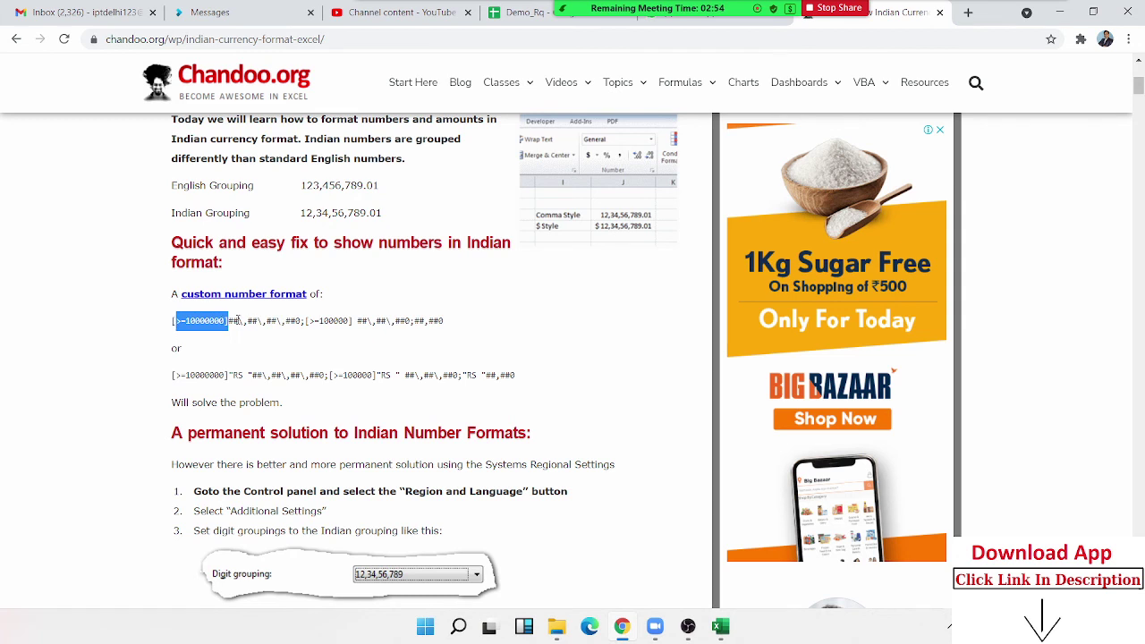
drag(349, 320, 305, 322)
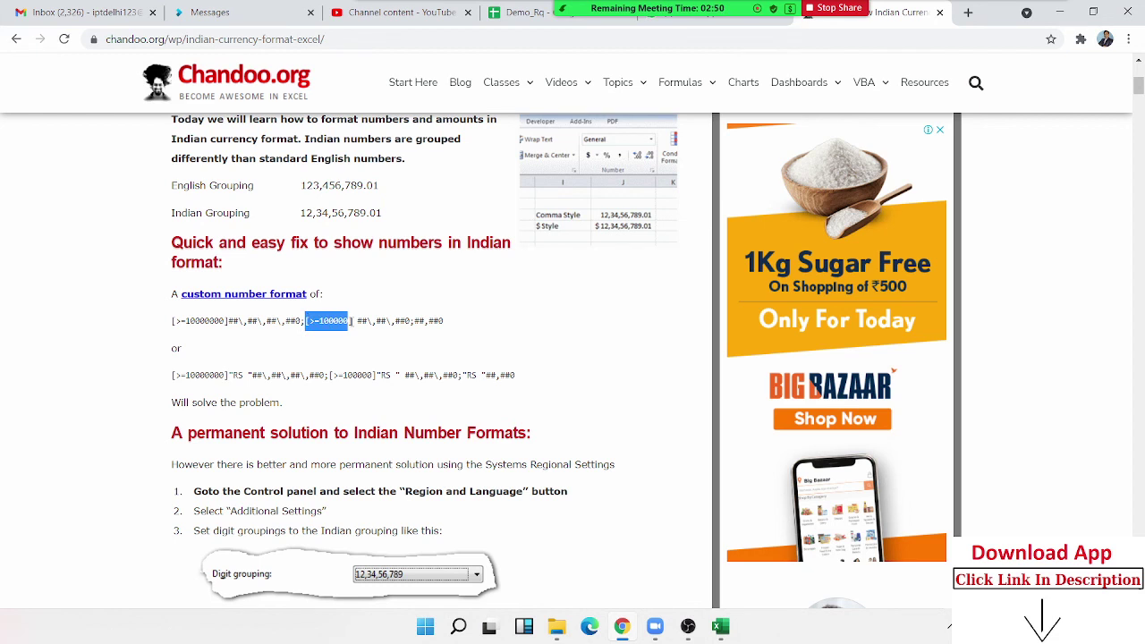
drag(424, 320, 433, 320)
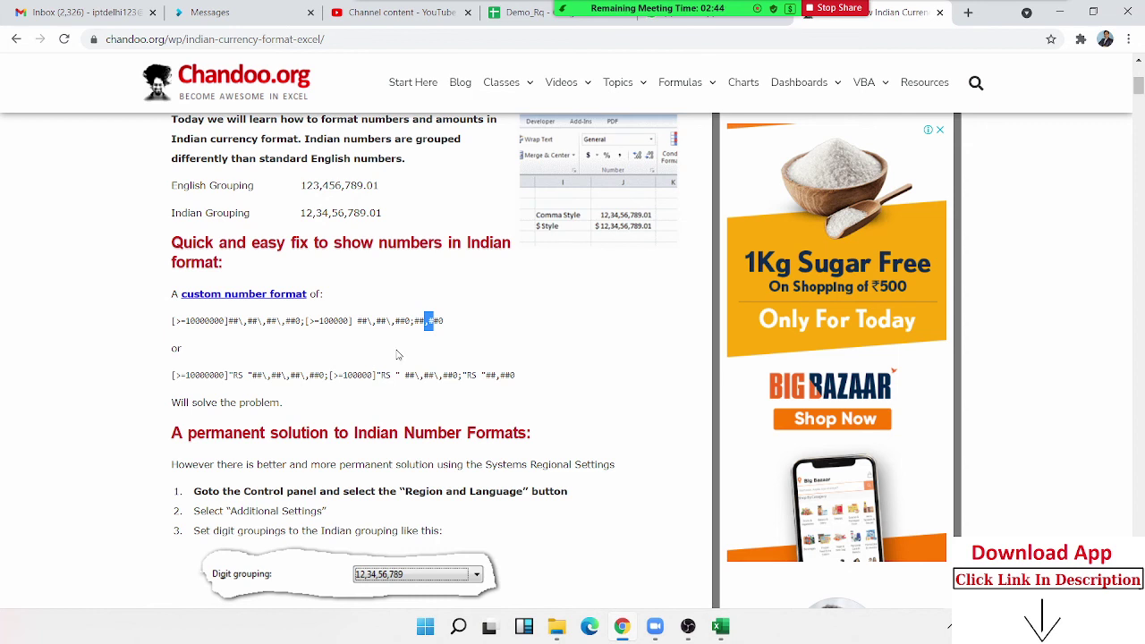
click(338, 324)
Step: Examine the code's thresholds and RS-prefixed variant, ending with the whole first format code selected
triple_click(338, 324)
double_click(338, 324)
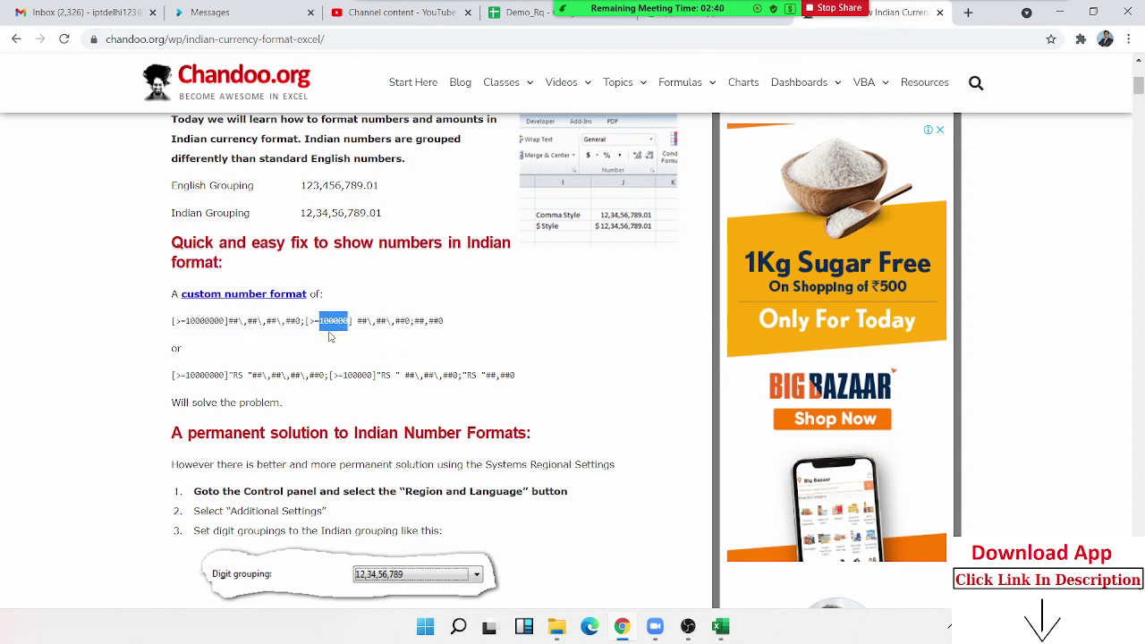
double_click(202, 328)
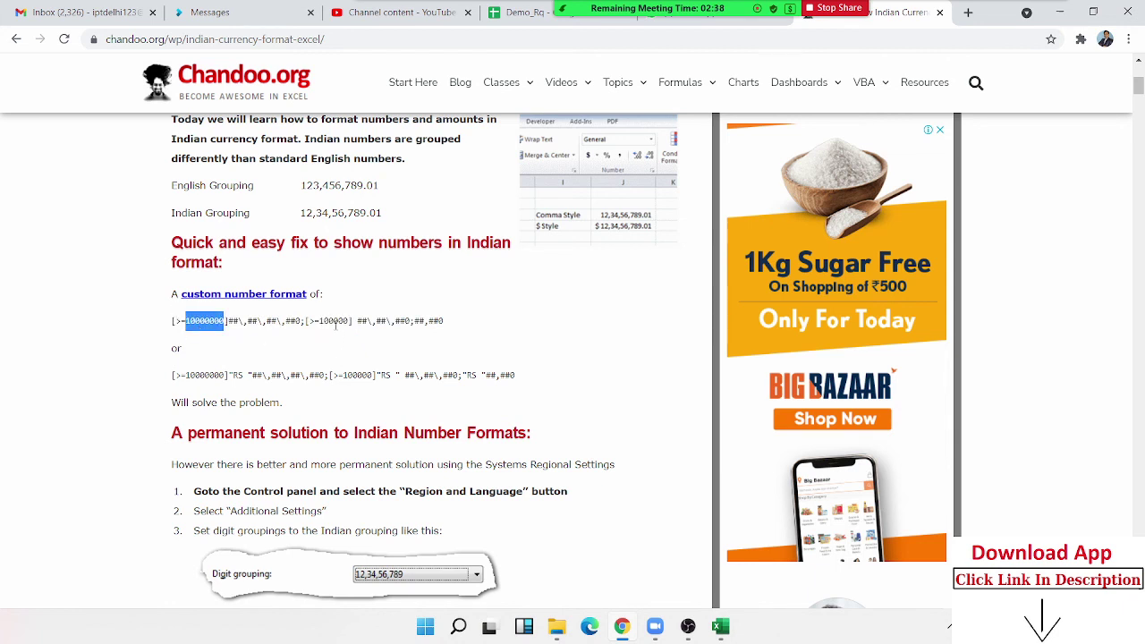
double_click(336, 324)
drag(366, 324, 435, 323)
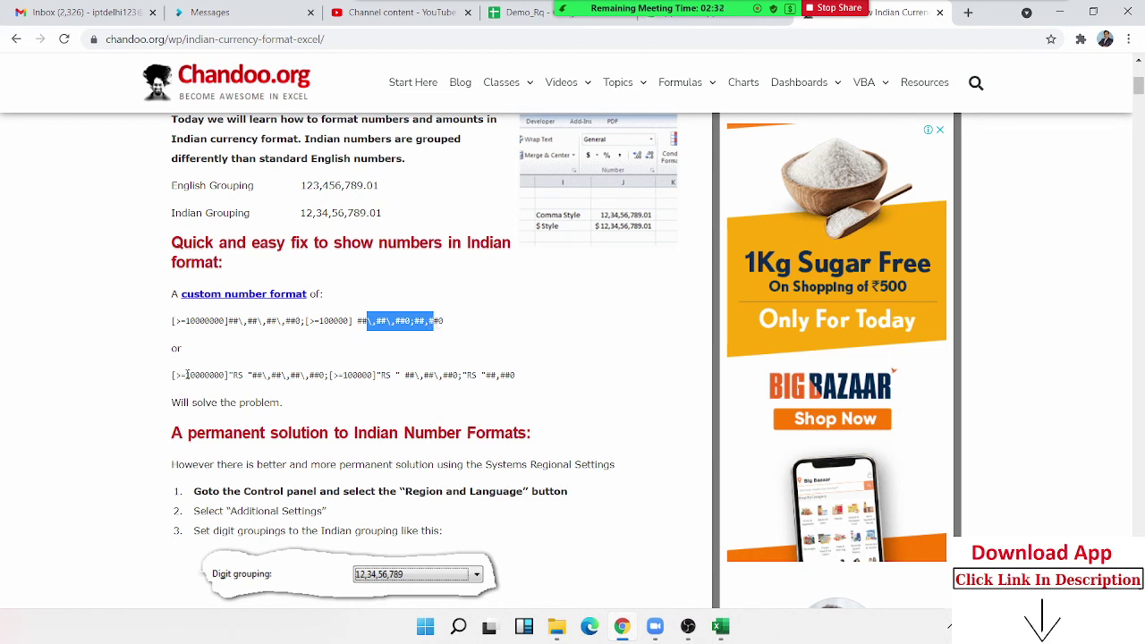
drag(185, 375, 476, 367)
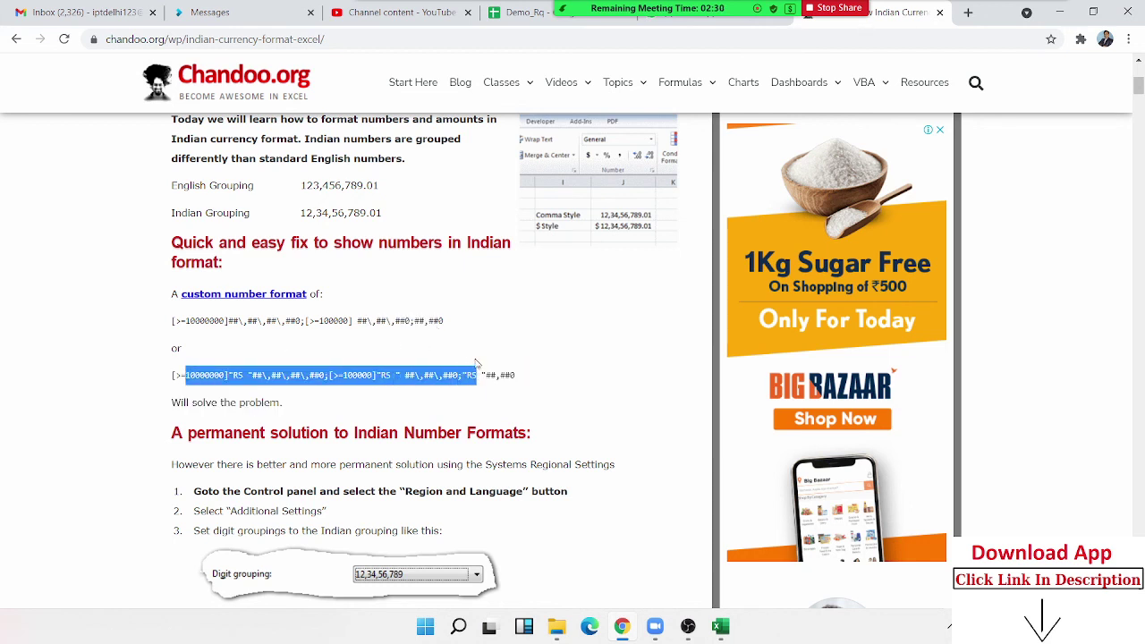
scroll(474, 353, down, 1)
scroll(475, 352, down, 1)
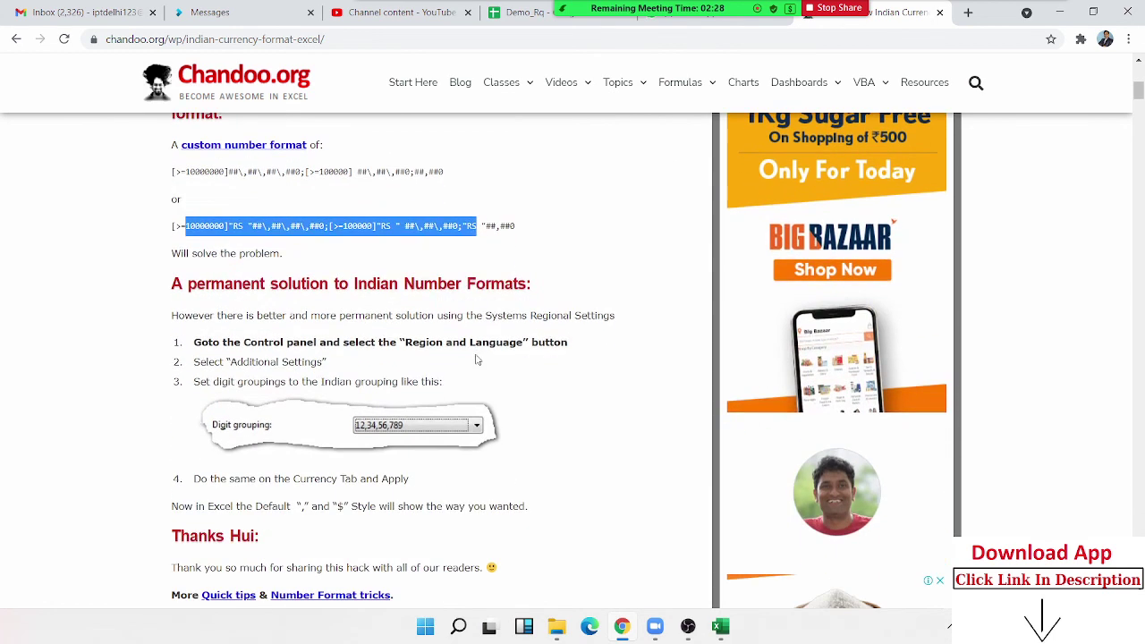
scroll(455, 379, up, 2)
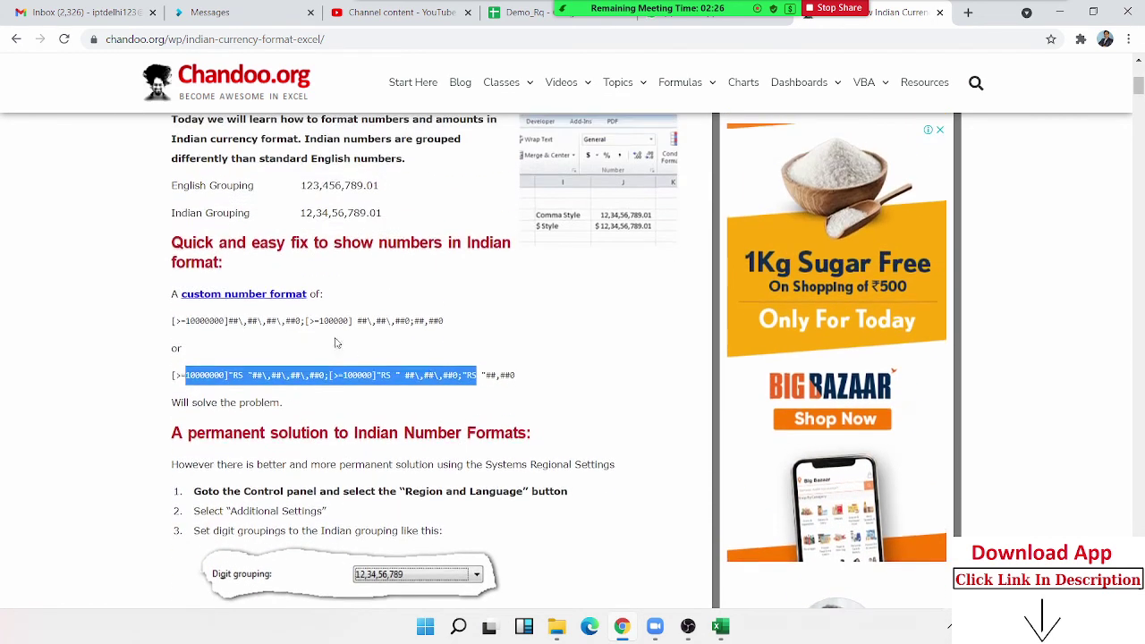
triple_click(288, 327)
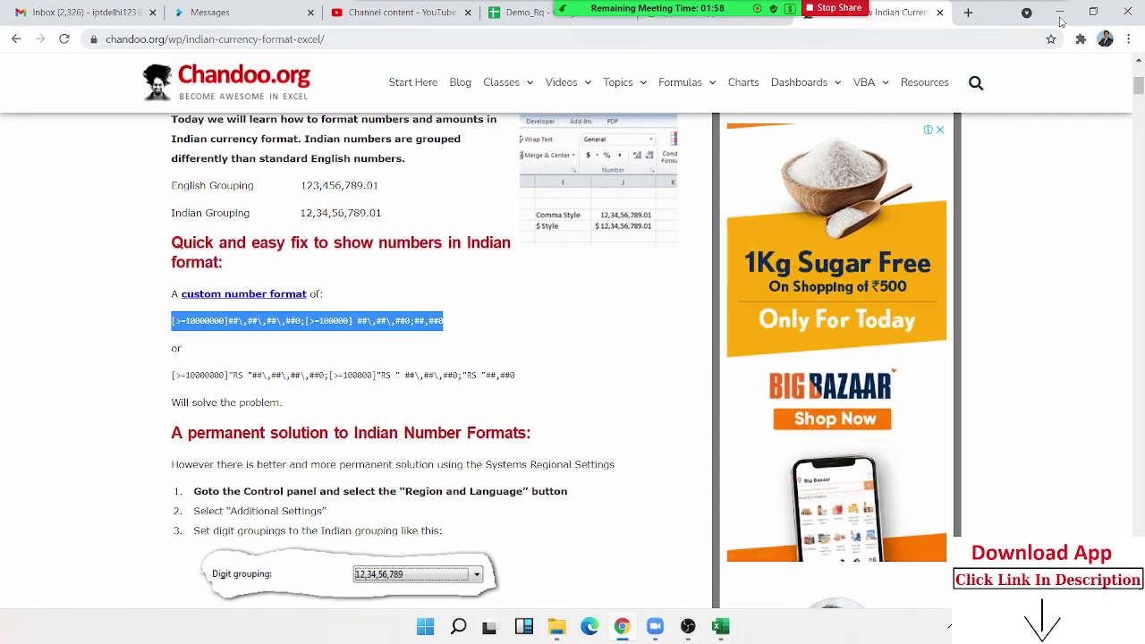
Step: Return to Excel's Book3 and insert a new blank Sheet4 after Sheet3
click(1060, 18)
drag(647, 453, 682, 423)
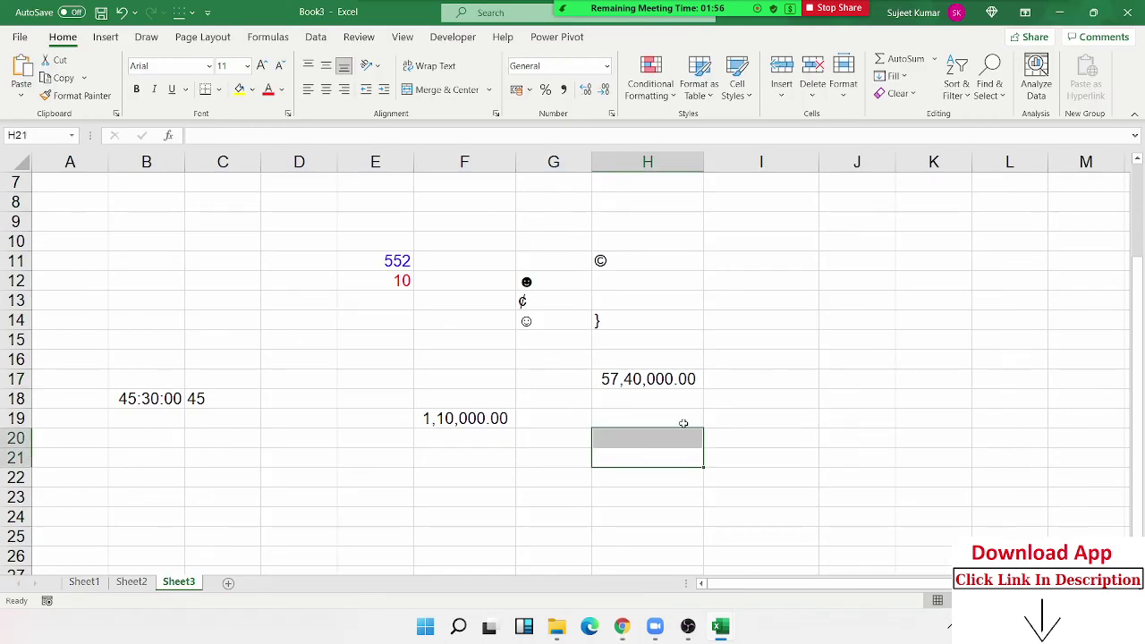
scroll(742, 349, up, 2)
click(719, 261)
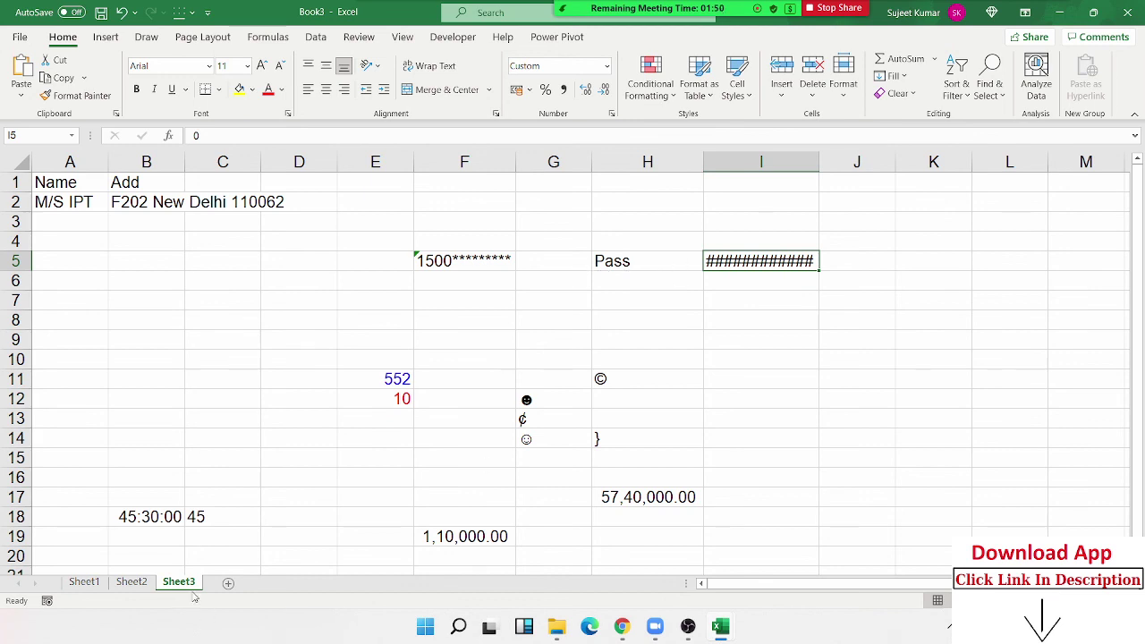
click(228, 582)
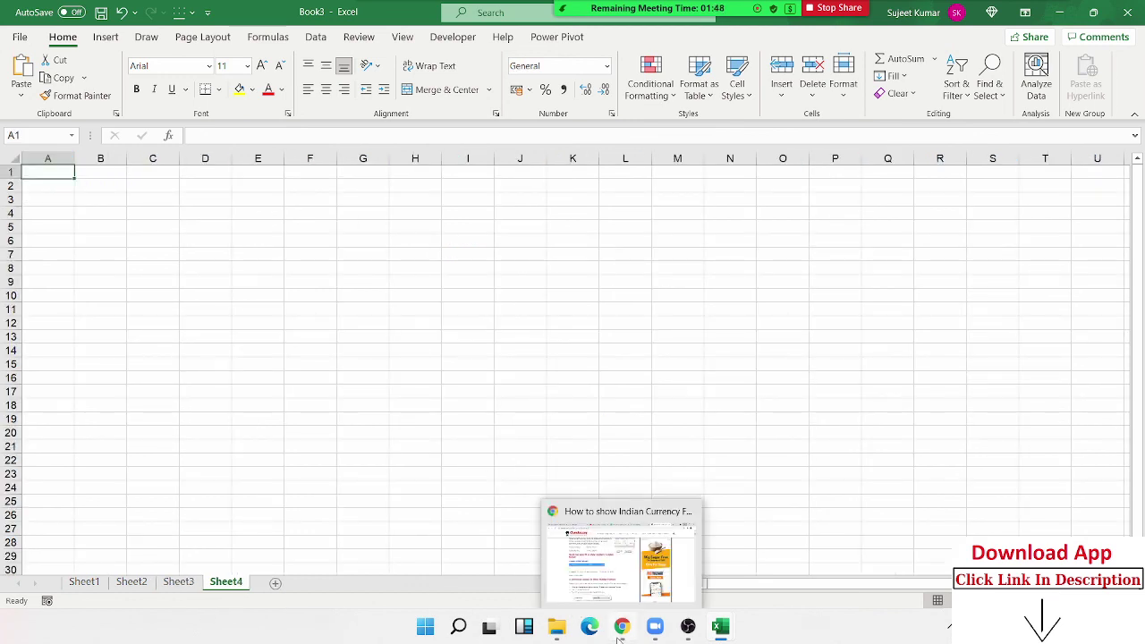
Step: Scroll the Chandoo article to its permanent regional-settings steps, then switch to the Gmail tab
click(618, 638)
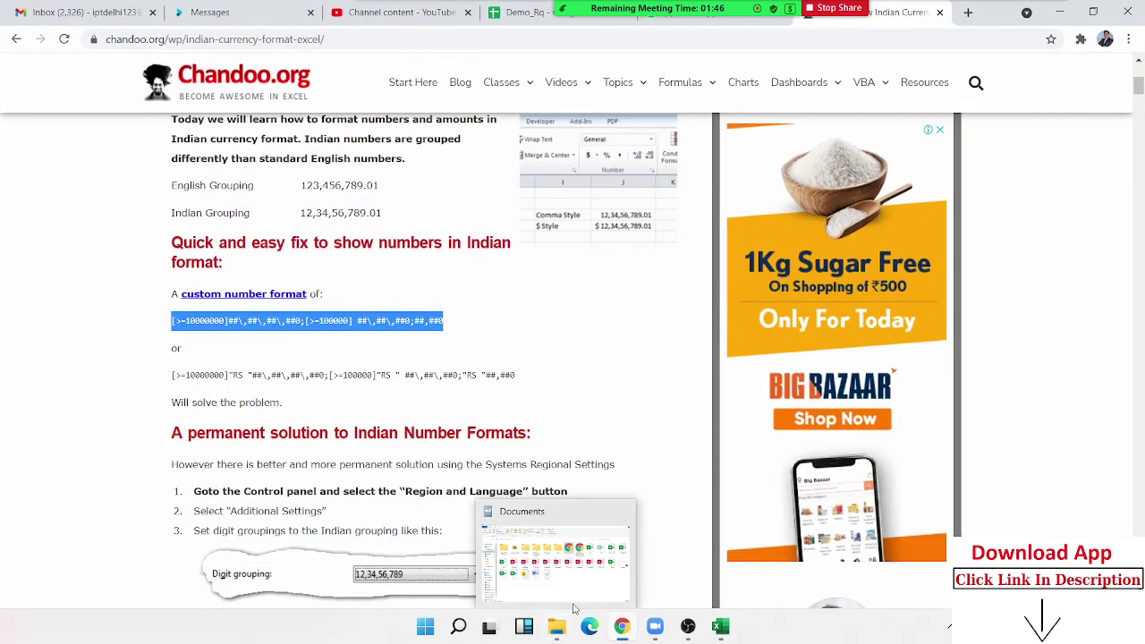
scroll(474, 276, down, 2)
scroll(474, 276, up, 3)
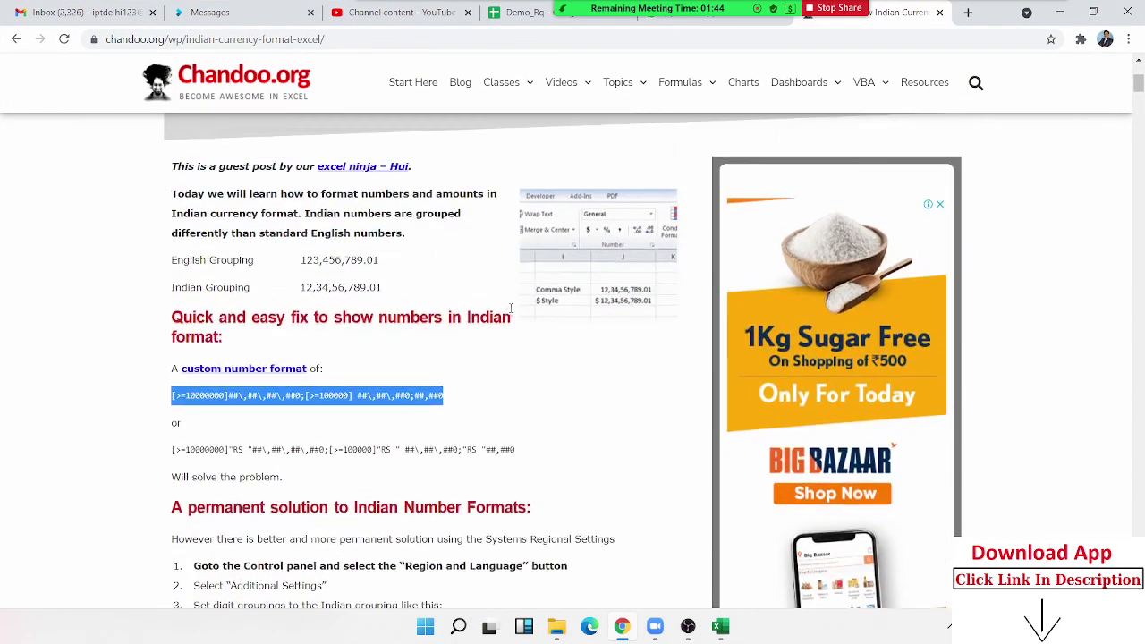
scroll(357, 178, down, 3)
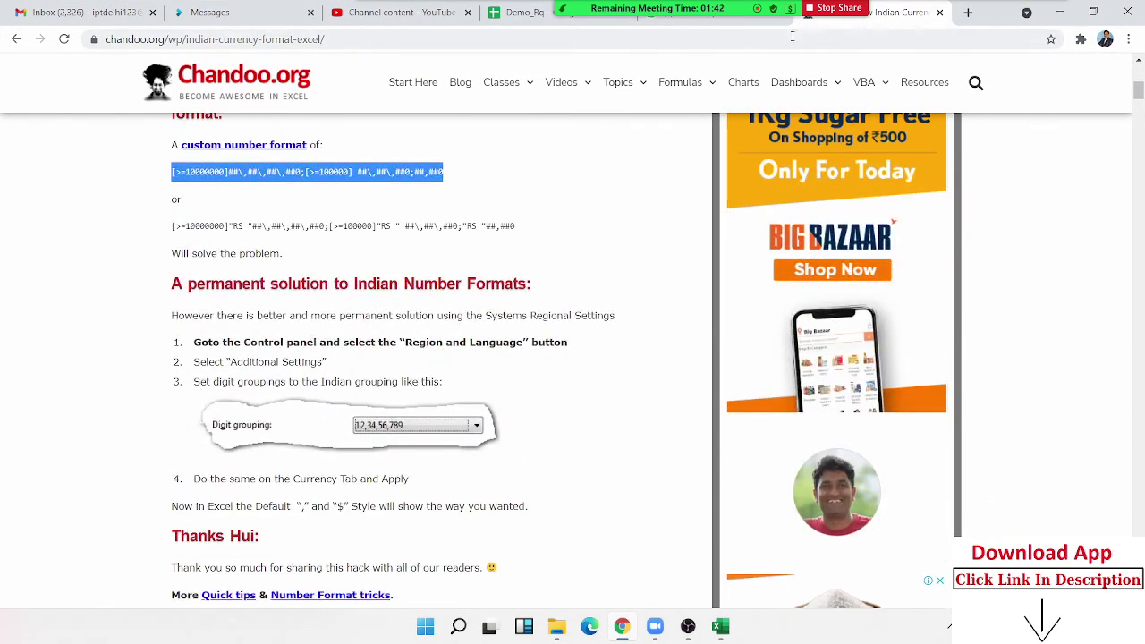
drag(561, 22, 563, 559)
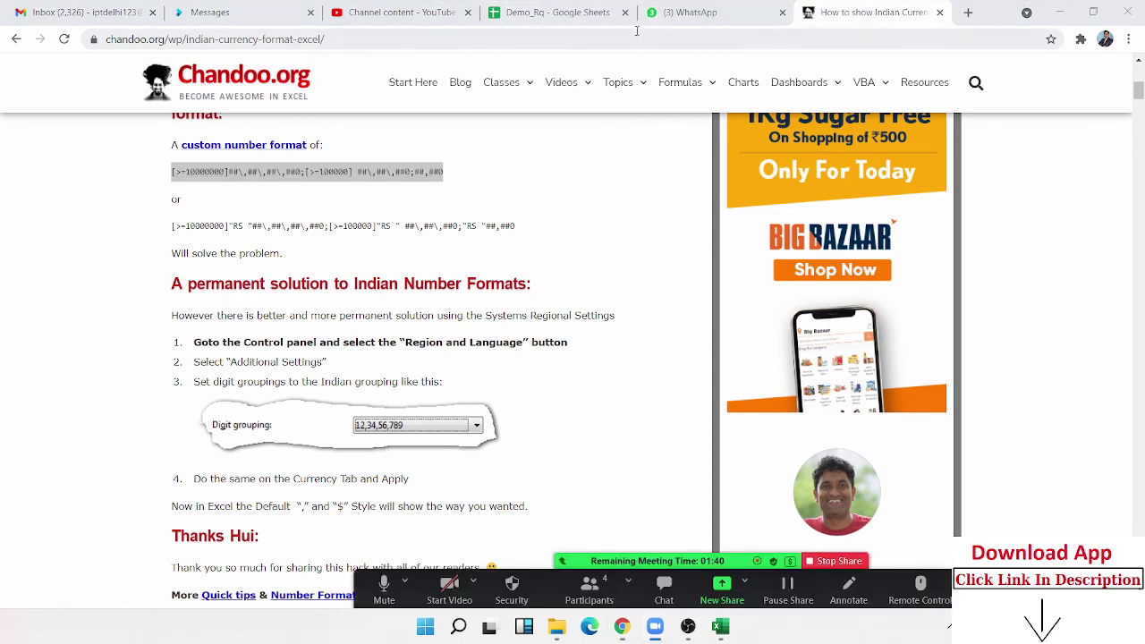
key(ctrl+1)
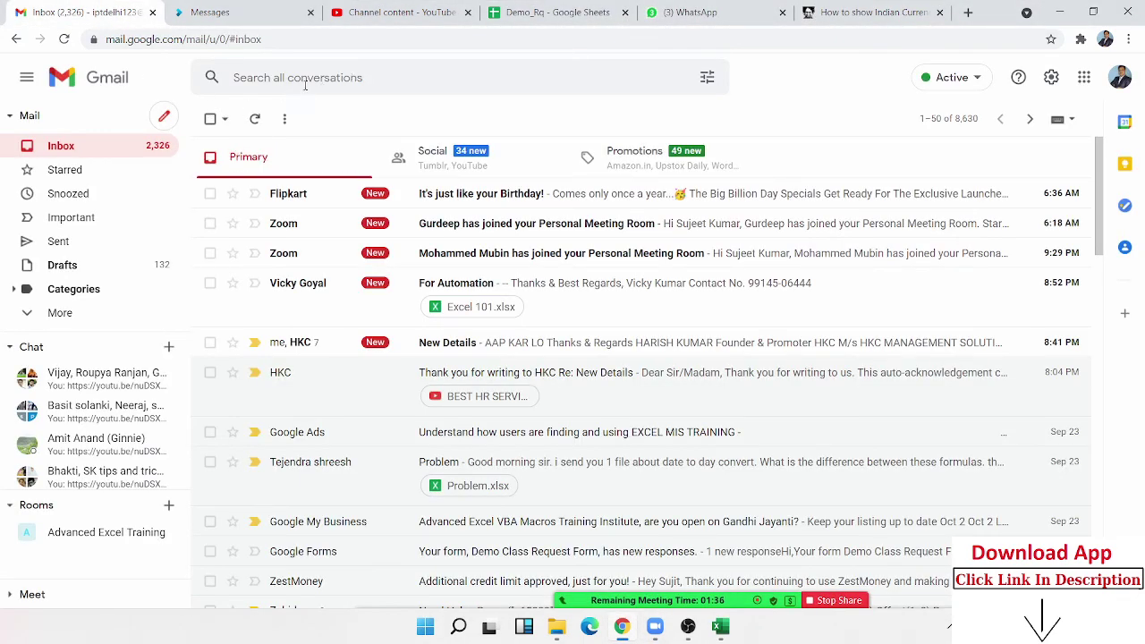
Step: Type and clear a letter in the Gmail search box, then return to Excel's Book3
click(332, 77)
text(d)
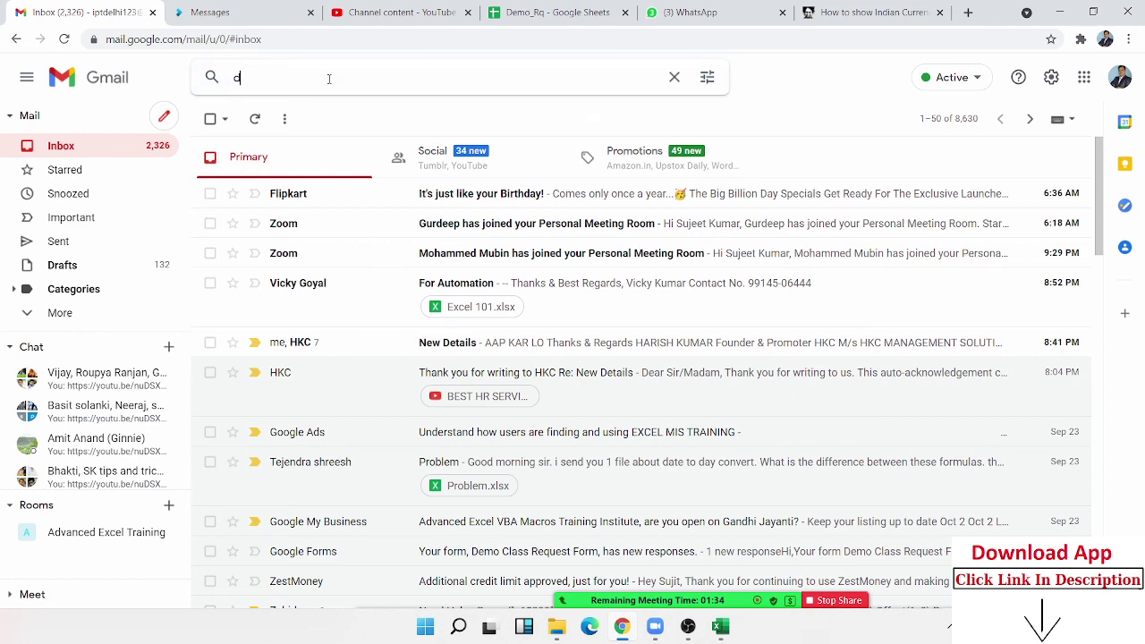
key(BackSpace)
text(d)
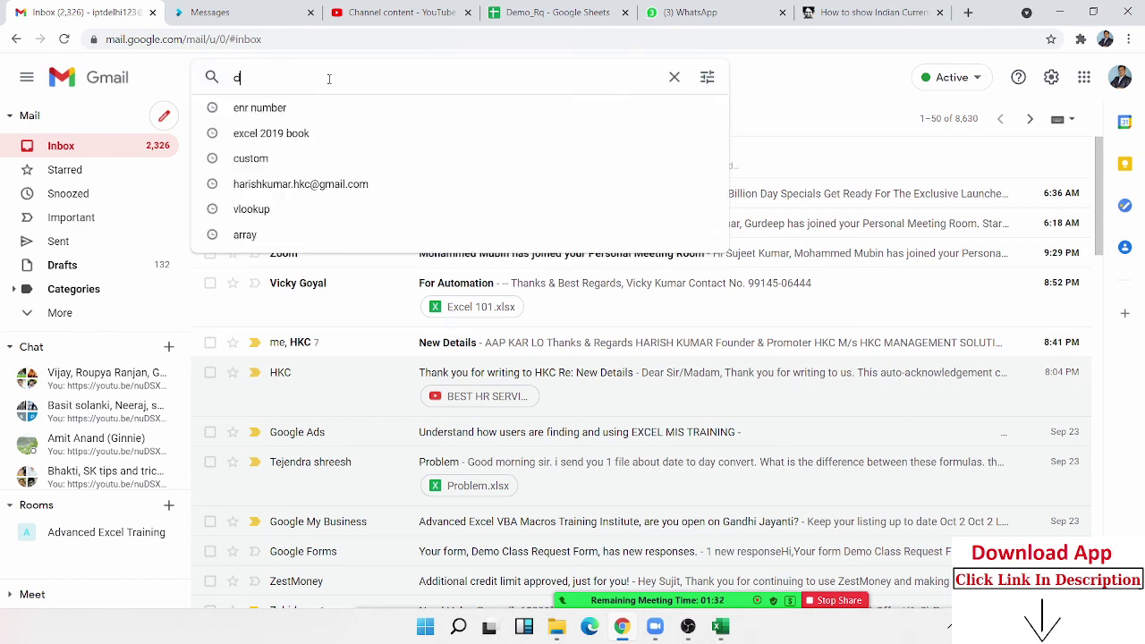
key(BackSpace)
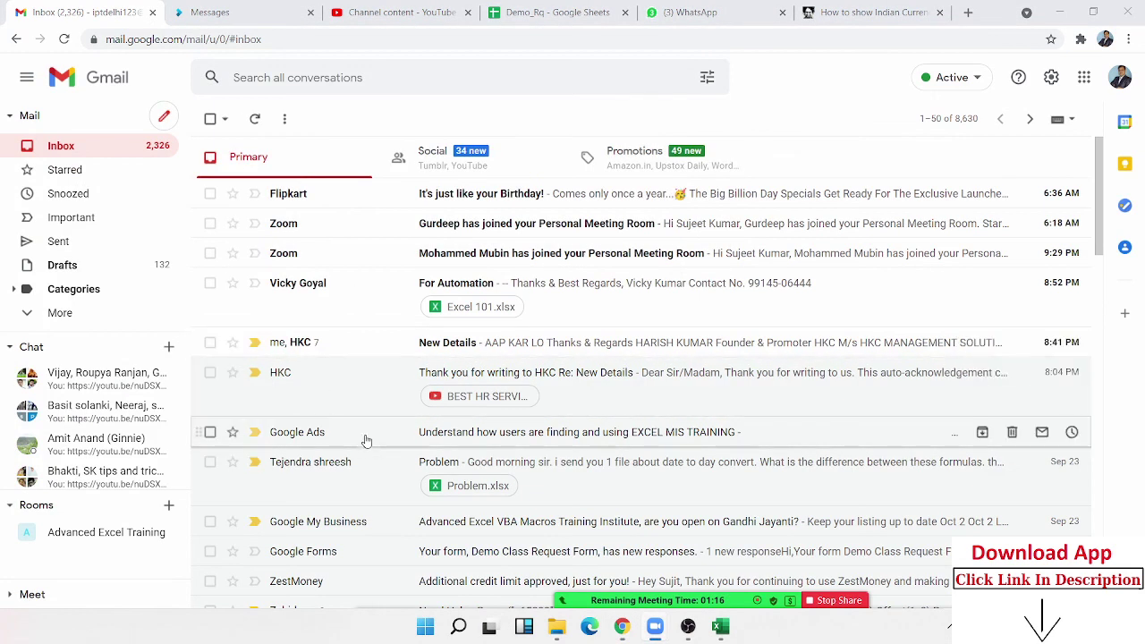
key(alt+Tab)
key(alt+Tab)
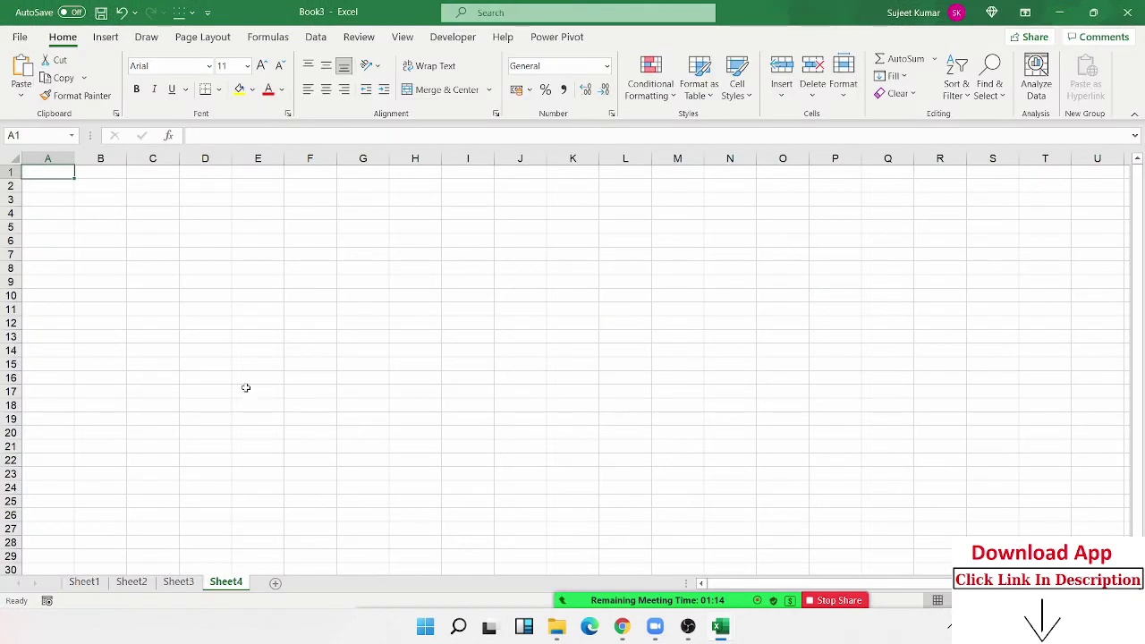
Step: Widen column A of Sheet4 to roughly double its width
drag(73, 159, 186, 159)
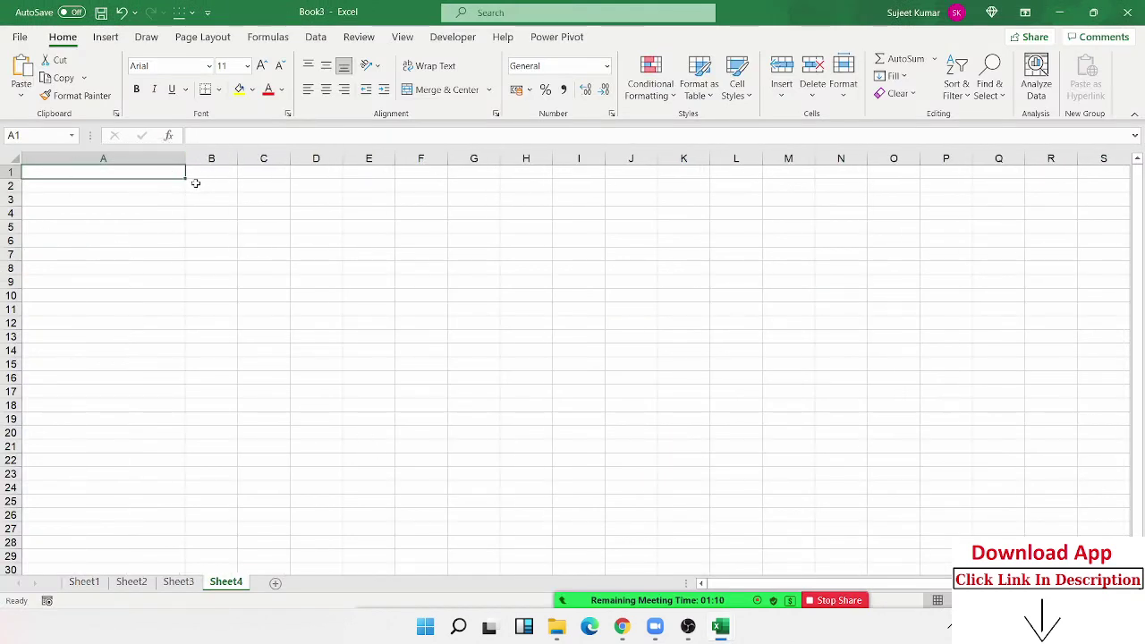
key(ctrl+z)
drag(74, 159, 172, 154)
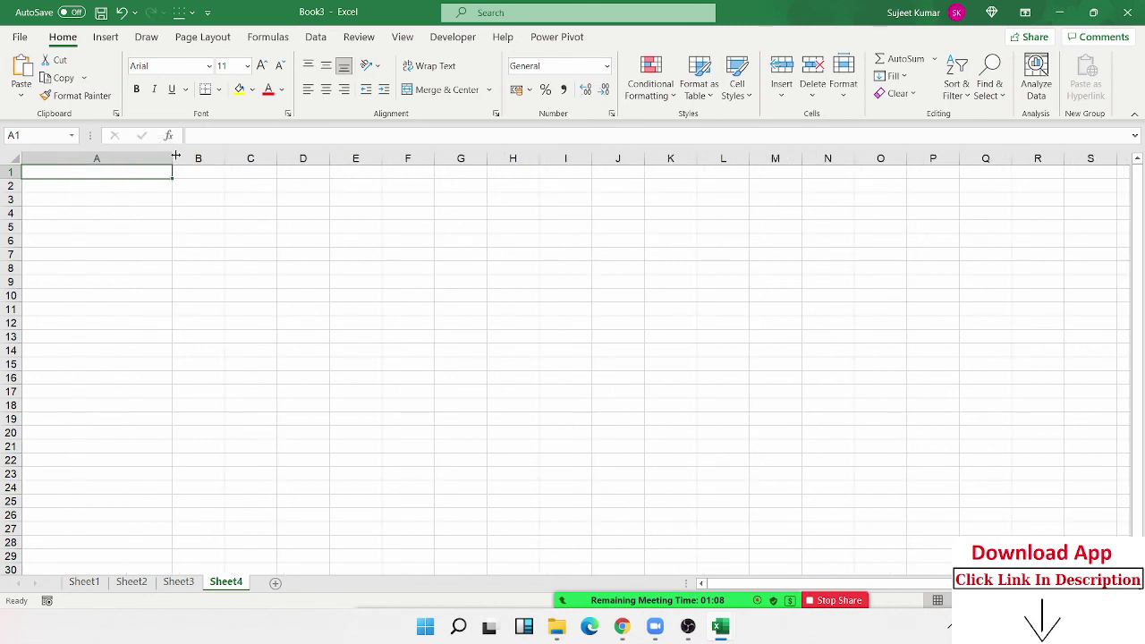
Step: Enter the labels 'user' in A1 and 'pass' in A2
text(NAe)
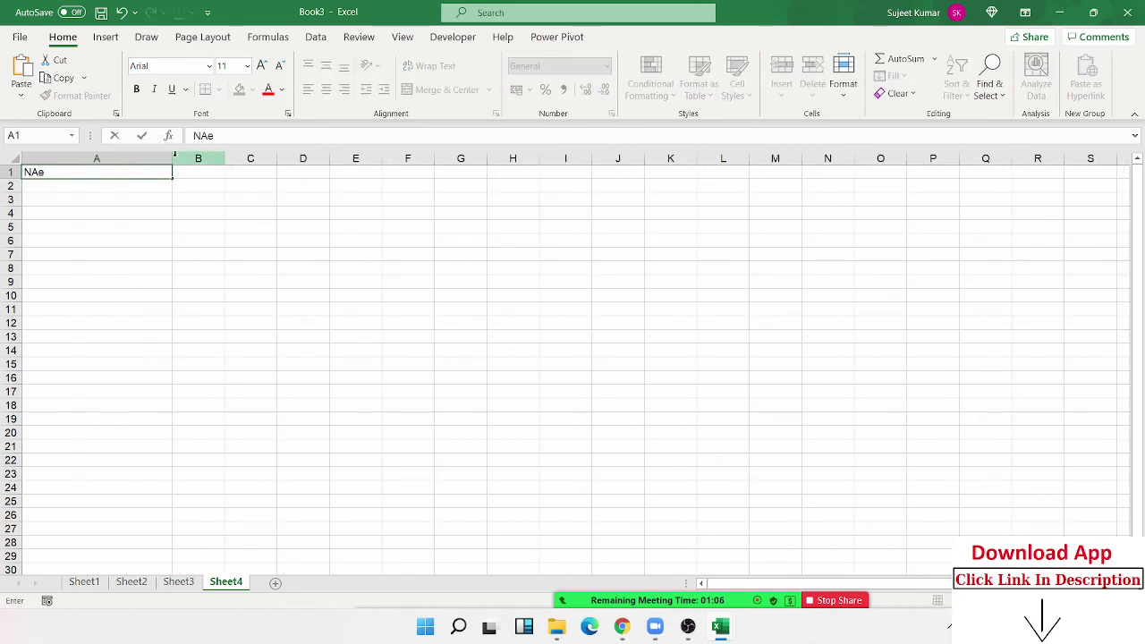
key(BackSpace)
key(BackSpace)
key(BackSpace)
text(user)
key(Return)
text(pa)
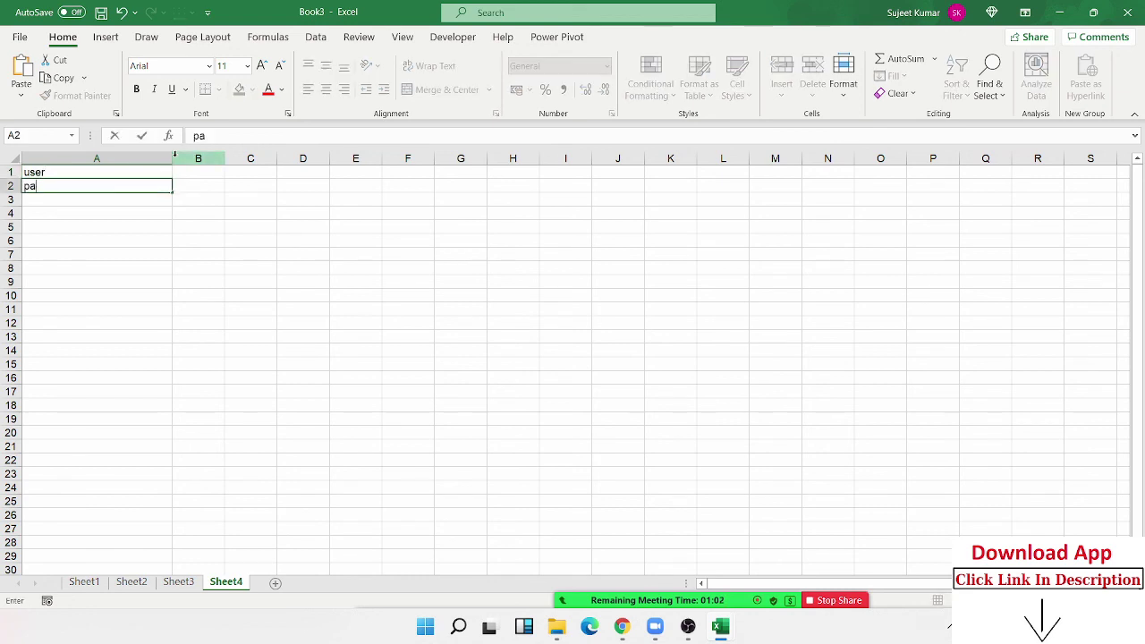
text(ss)
key(Return)
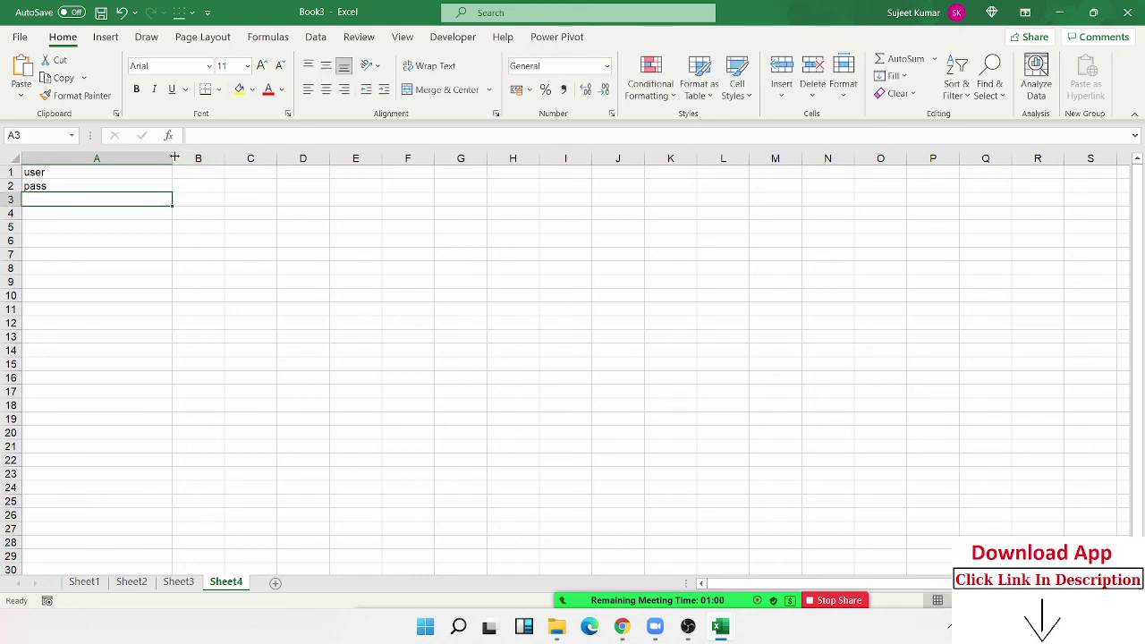
key(Up)
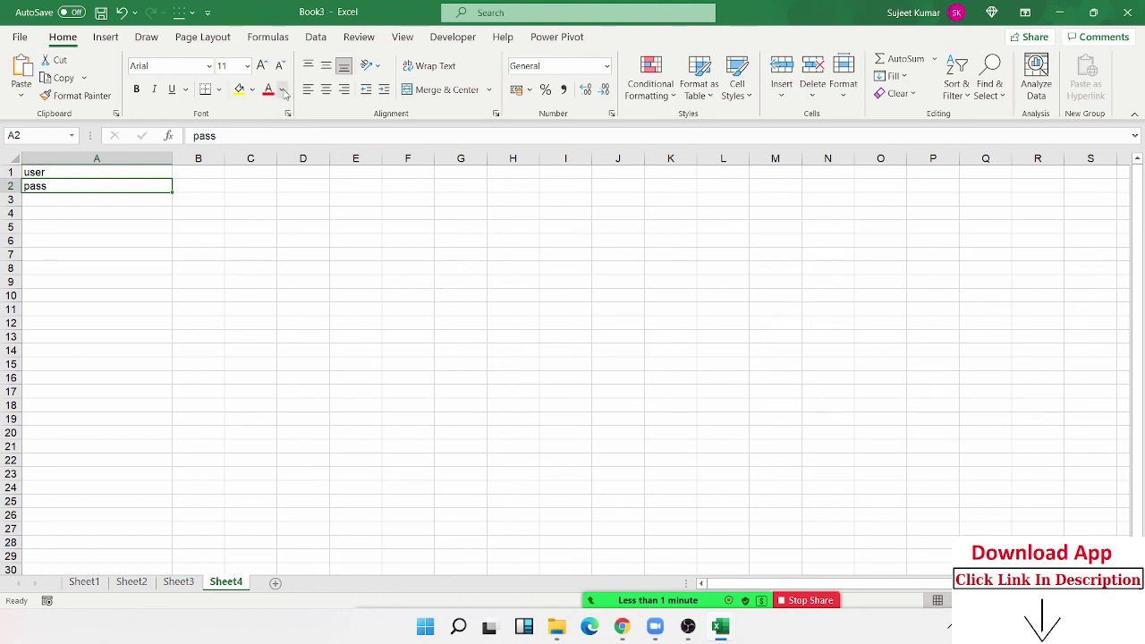
Step: Give the 'pass' label in A2 and the 'user' label in A1 a light grey font colour
click(283, 91)
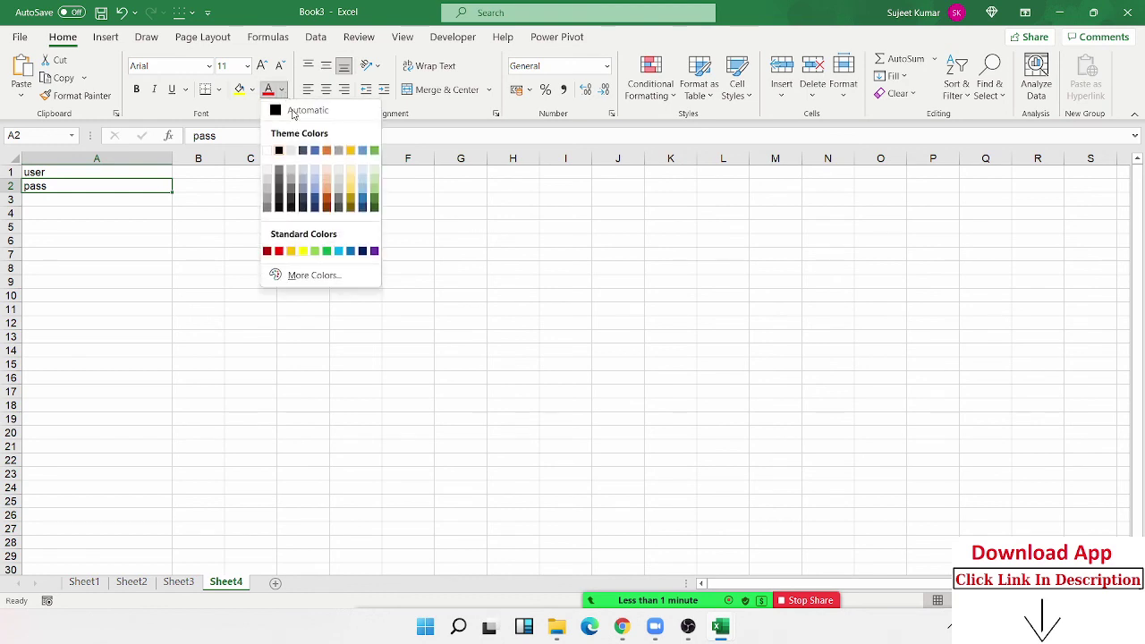
click(265, 186)
drag(136, 182, 139, 173)
key(Escape)
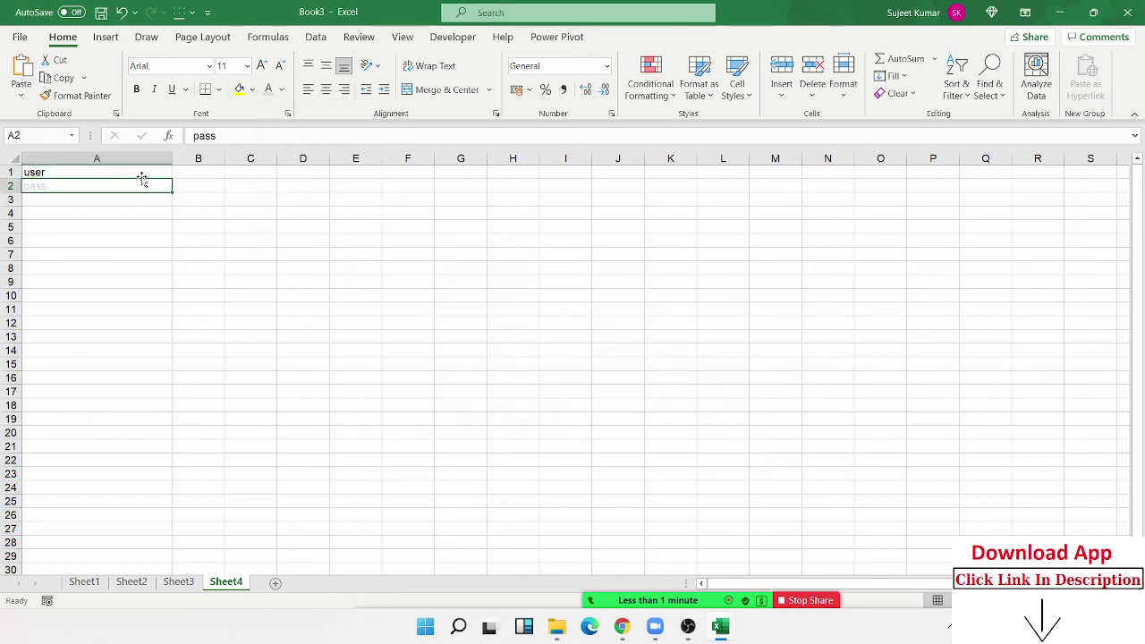
click(141, 171)
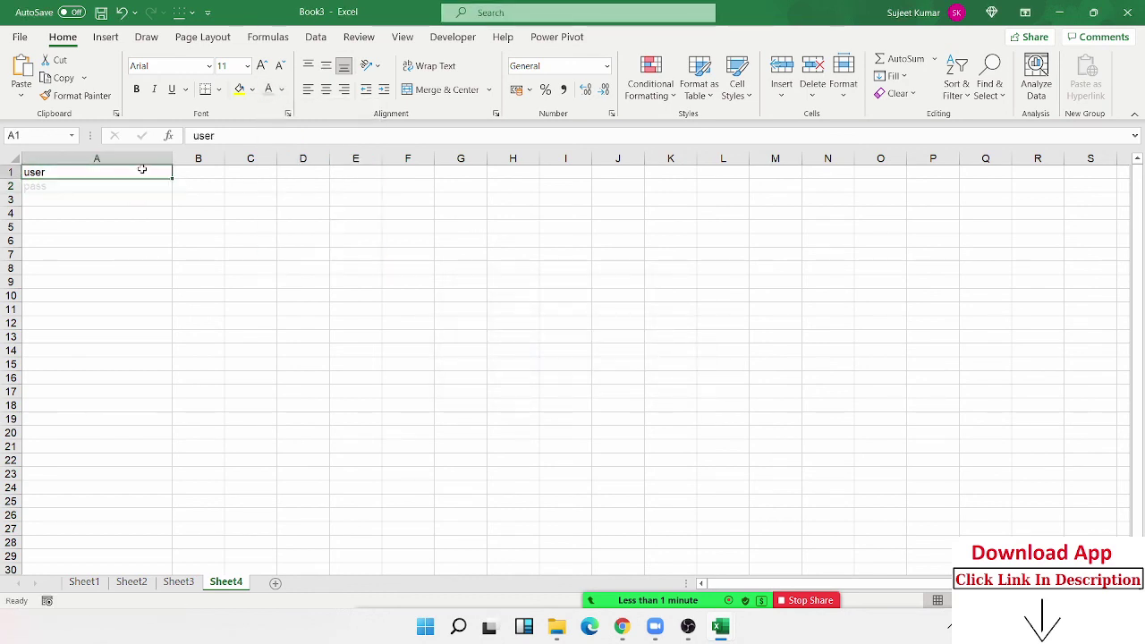
click(267, 93)
click(158, 238)
Step: Try editing A1's text, then cancel so it still reads 'user'
click(74, 175)
text(pass)
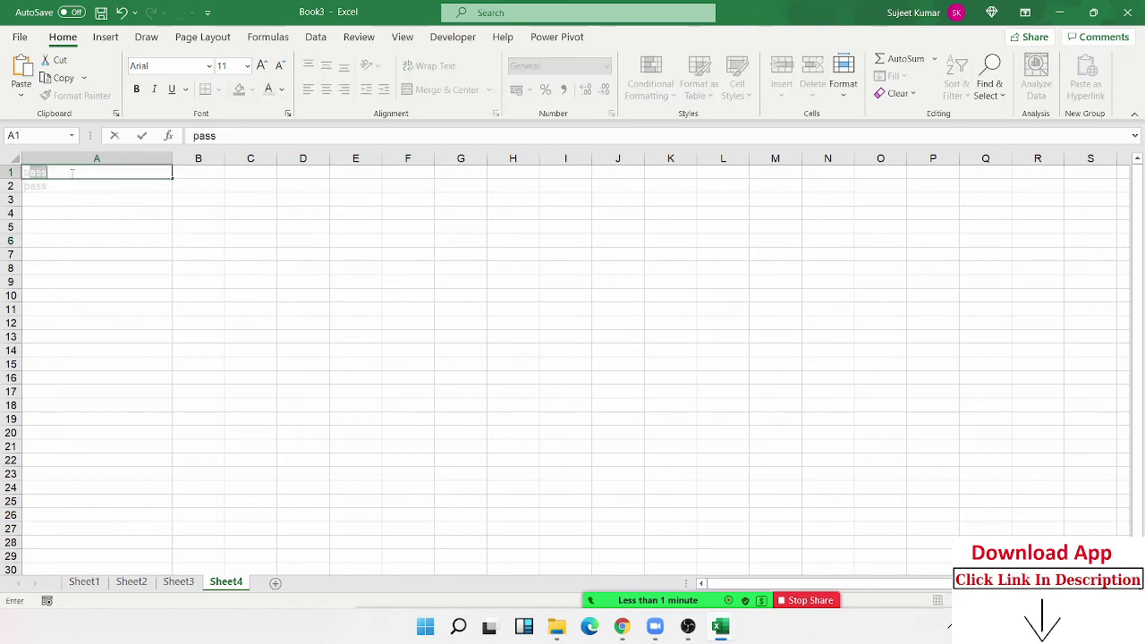
key(BackSpace)
key(BackSpace)
key(BackSpace)
text(ser)
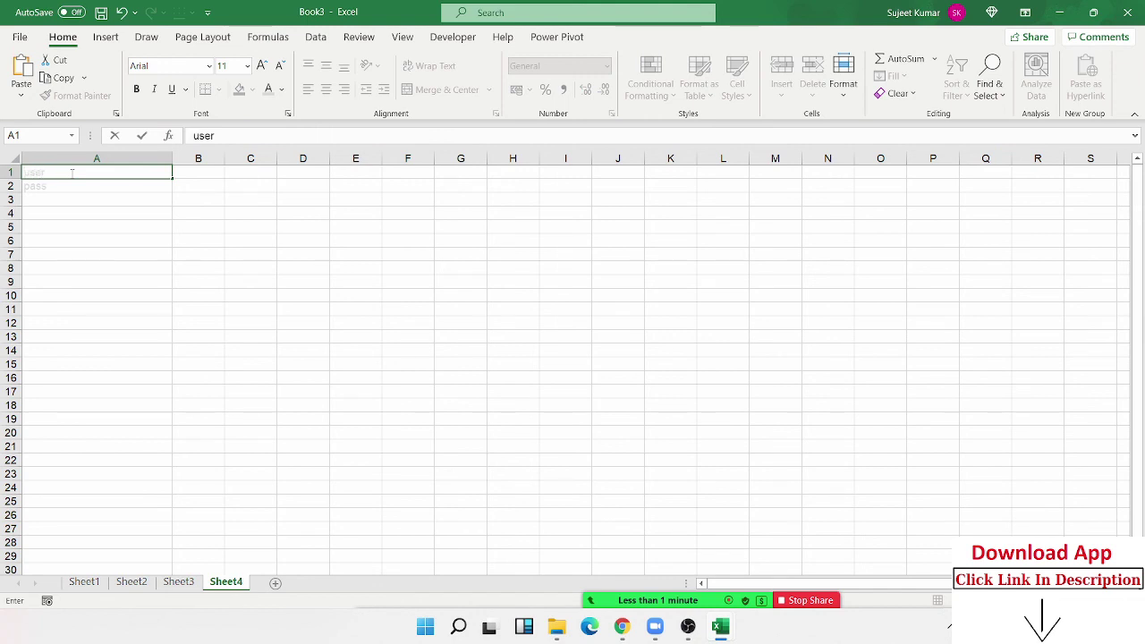
key(ctrl+Return)
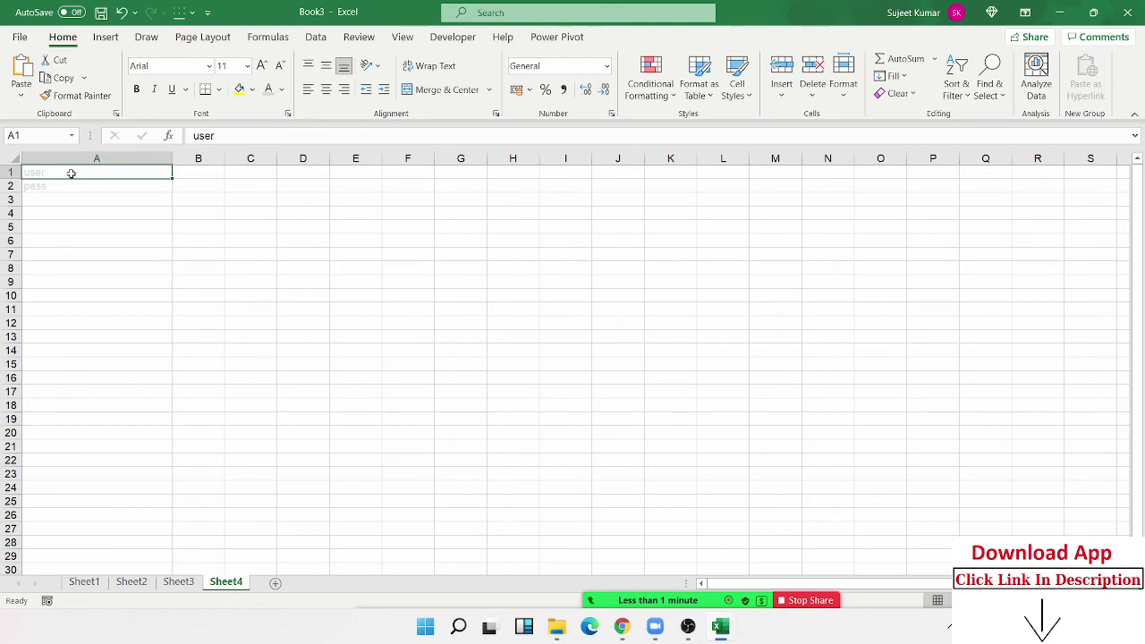
double_click(71, 173)
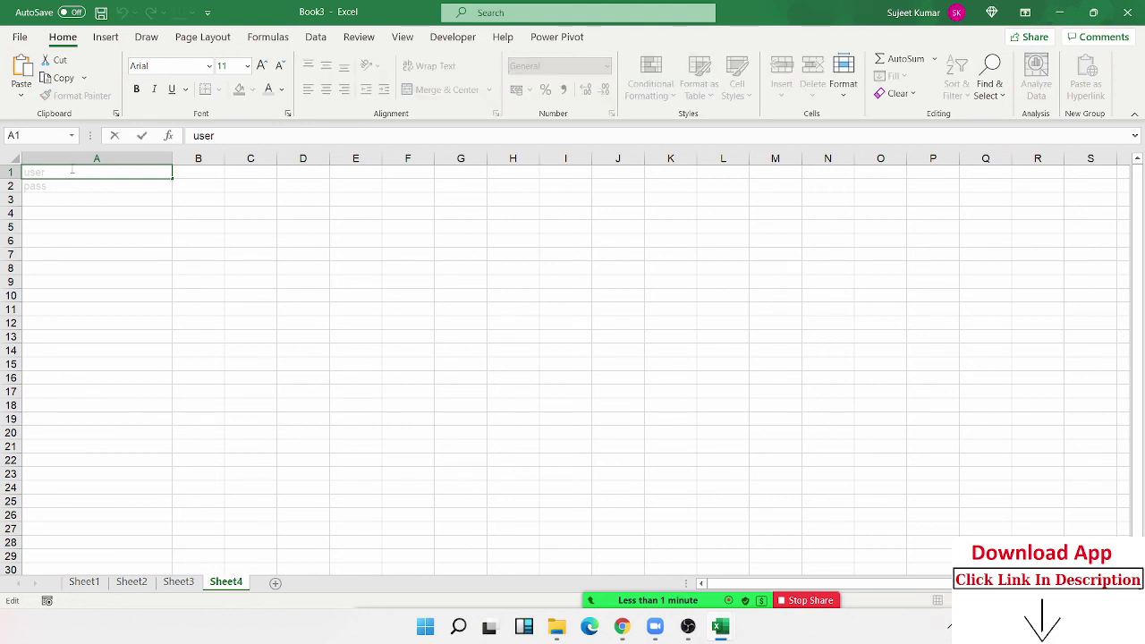
key(BackSpace)
key(BackSpace)
key(BackSpace)
text(puja)
key(Escape)
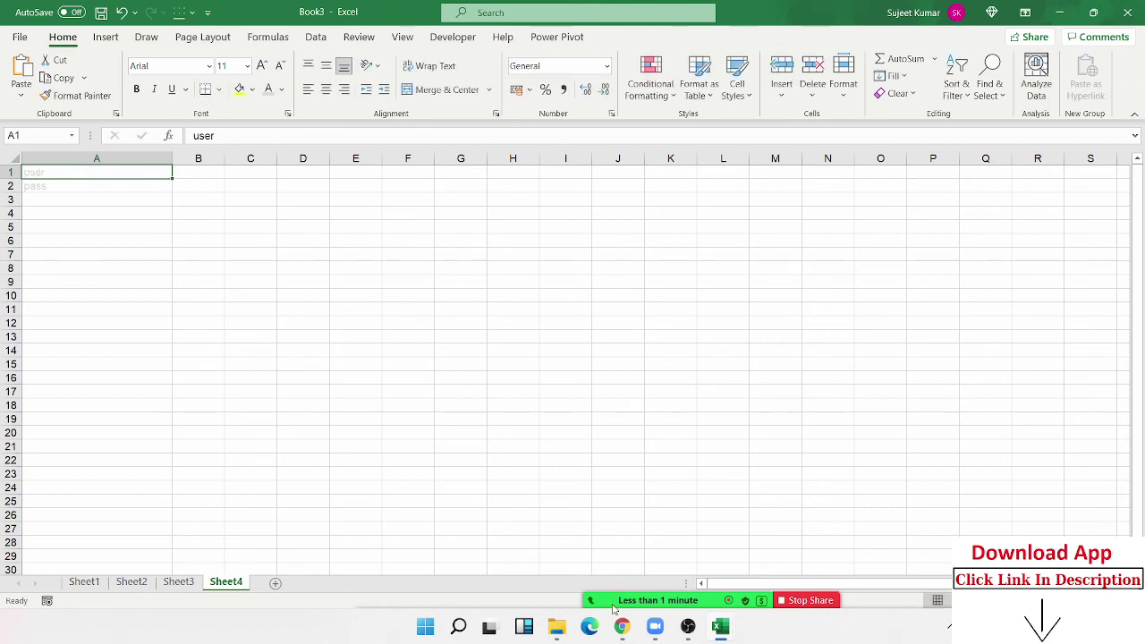
Step: Hide the Excel workbook with Windows+D to reveal the IPT Excel School desktop
mouse_move(592, 604)
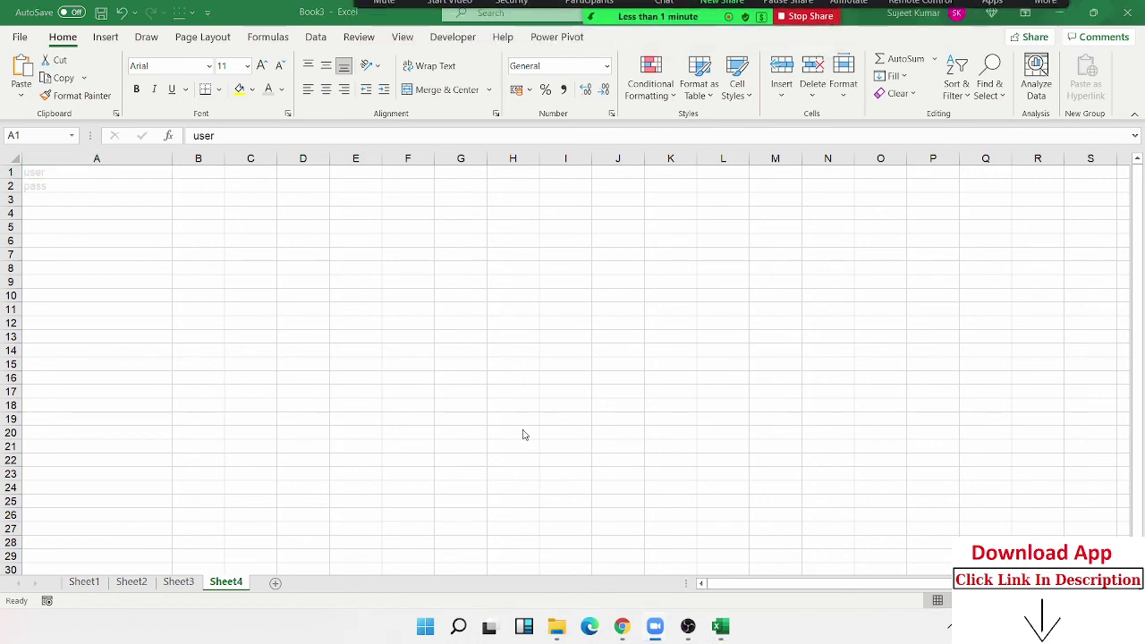
key(super+d)
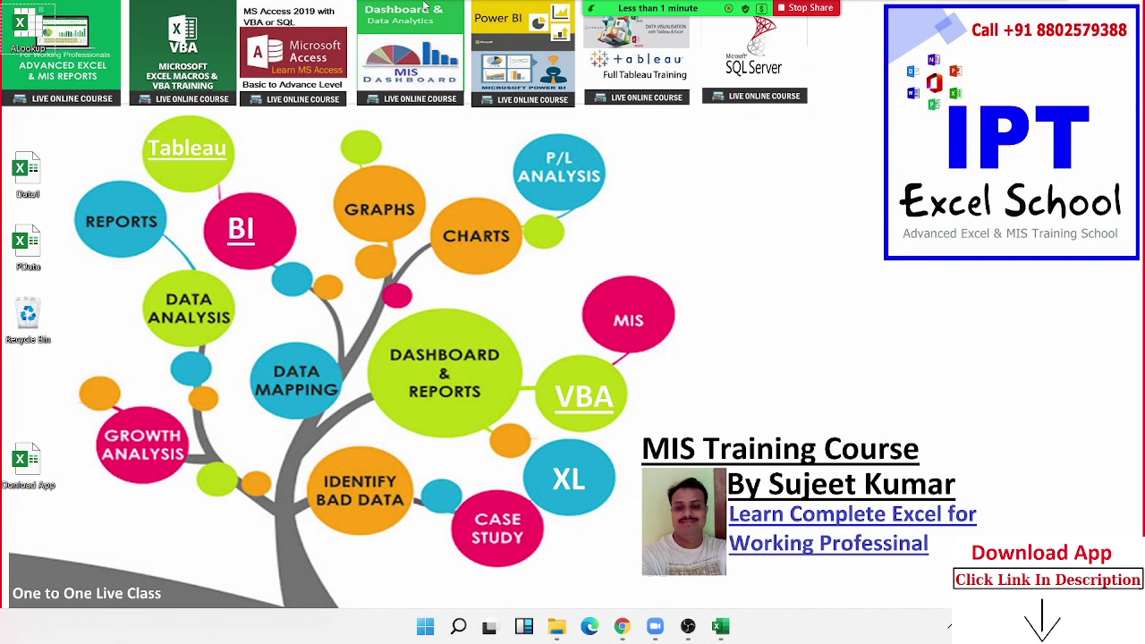
click(591, 9)
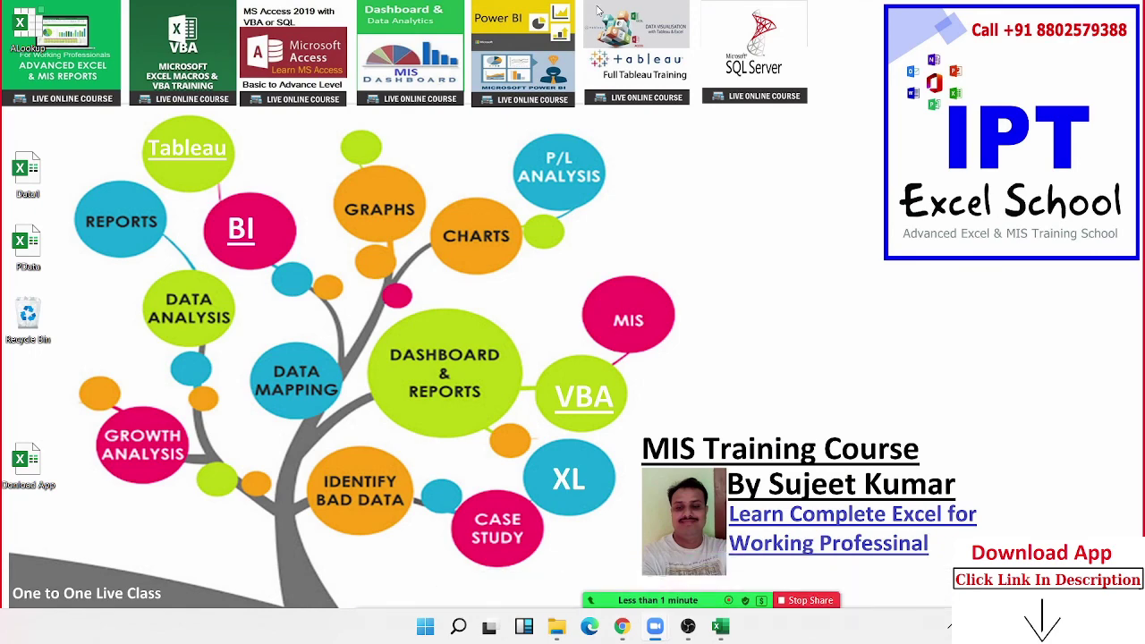